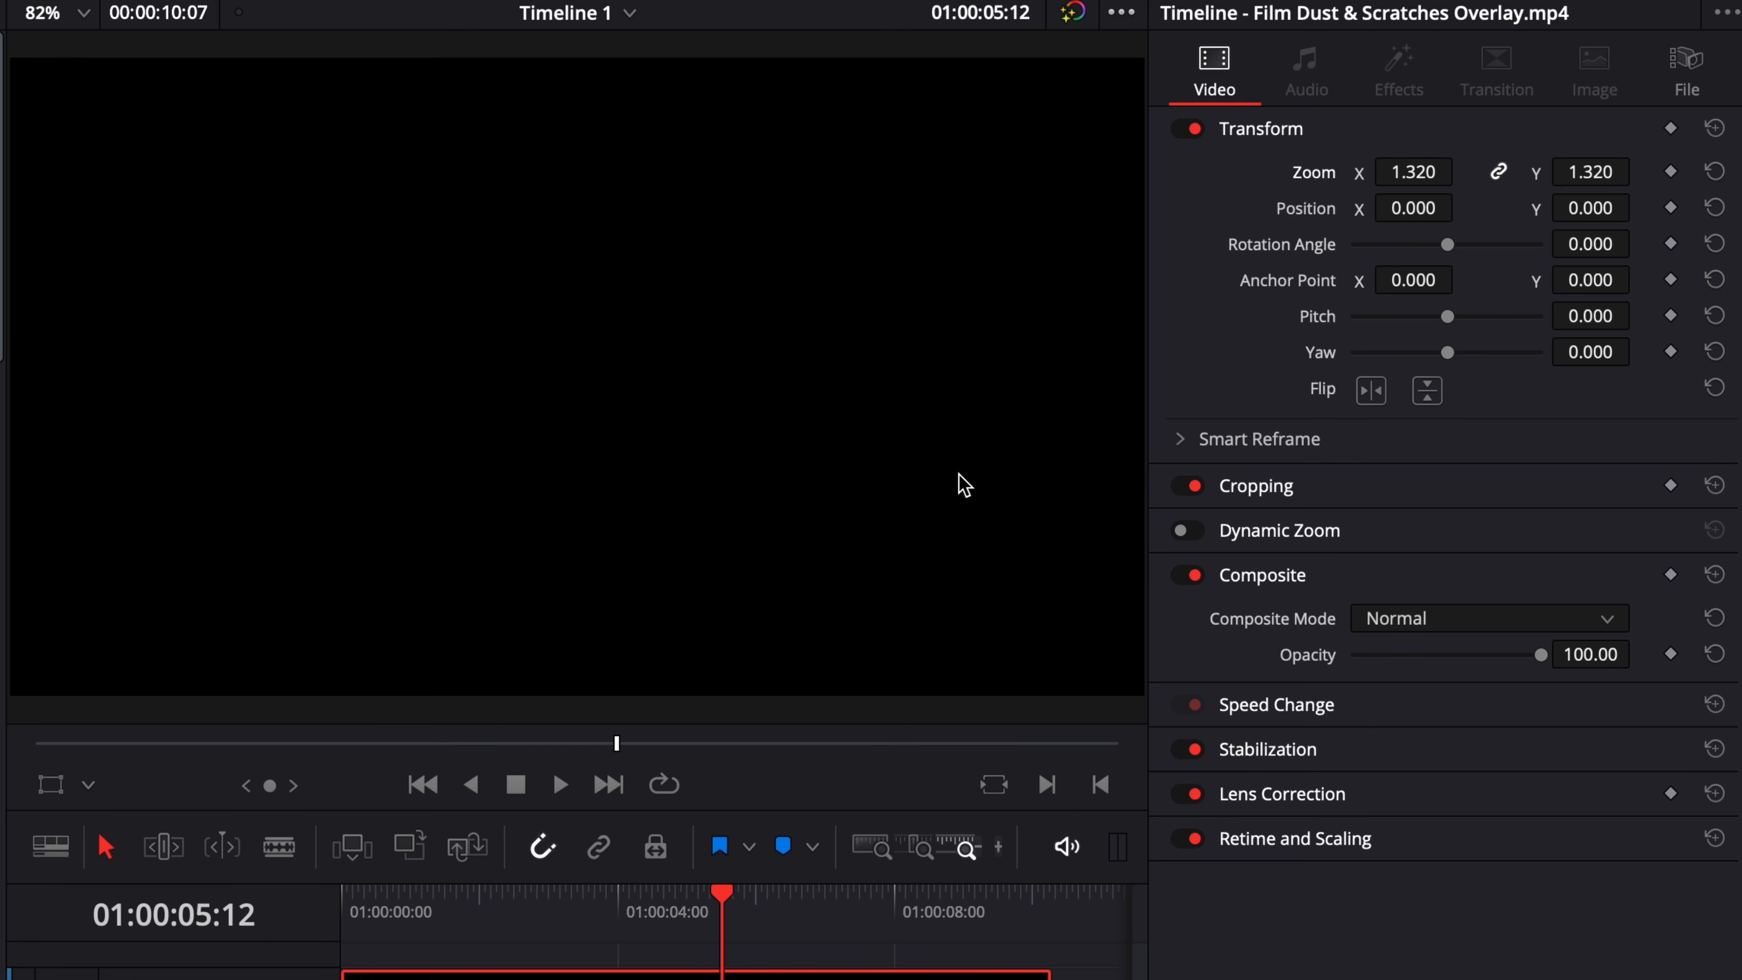
# Set the composite mode of the Film Dust & Scratches Overlay clip to Screen.
pyautogui.click(1429, 622)
pyautogui.scroll(-6, 1434, 782)
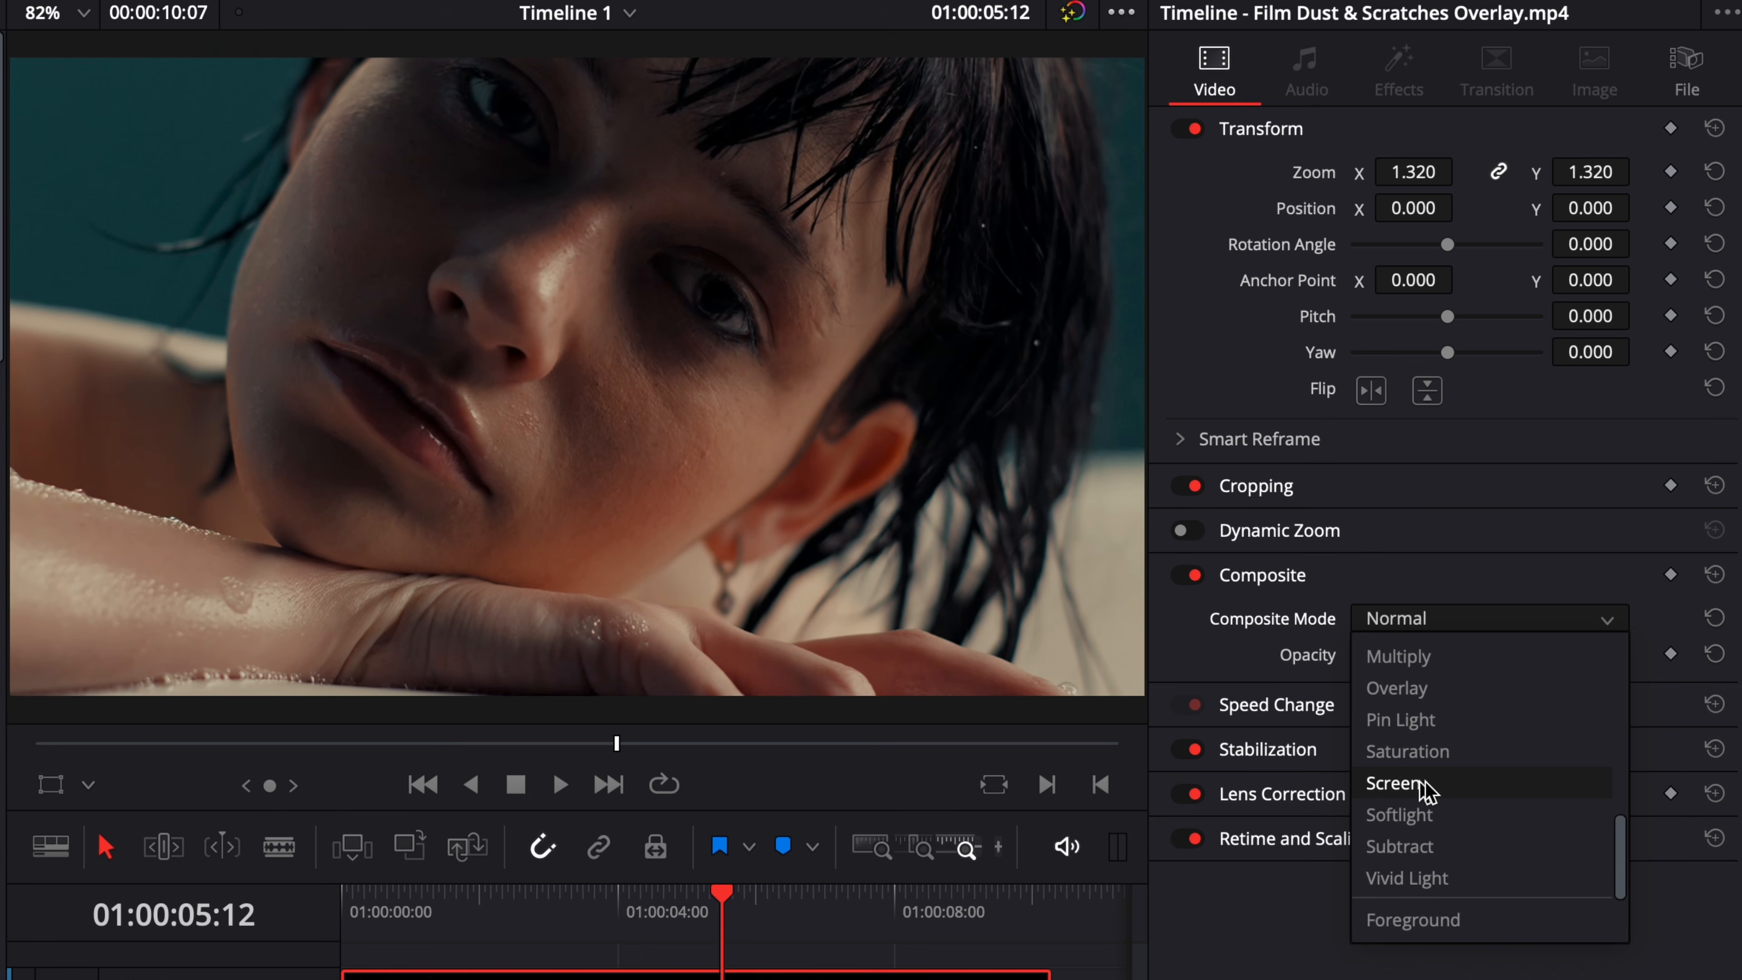
pyautogui.click(1427, 784)
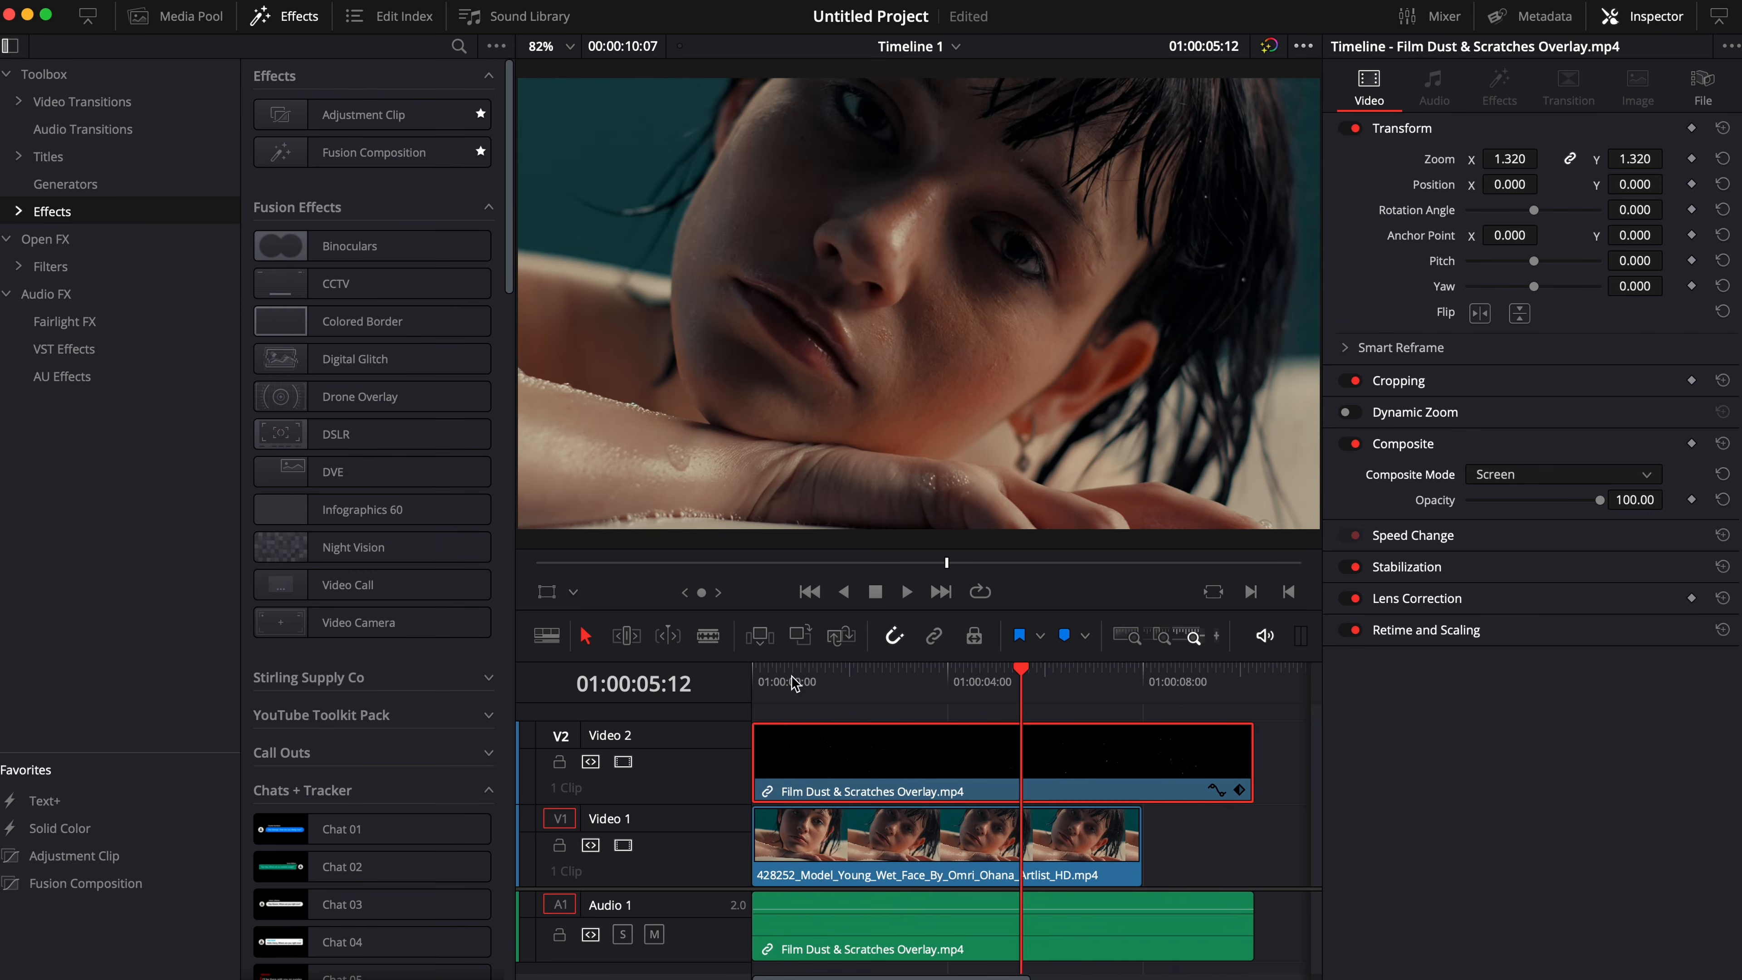
# Play back the timeline from near its start to examine the dust overlay on the footage.
pyautogui.click(772, 674)
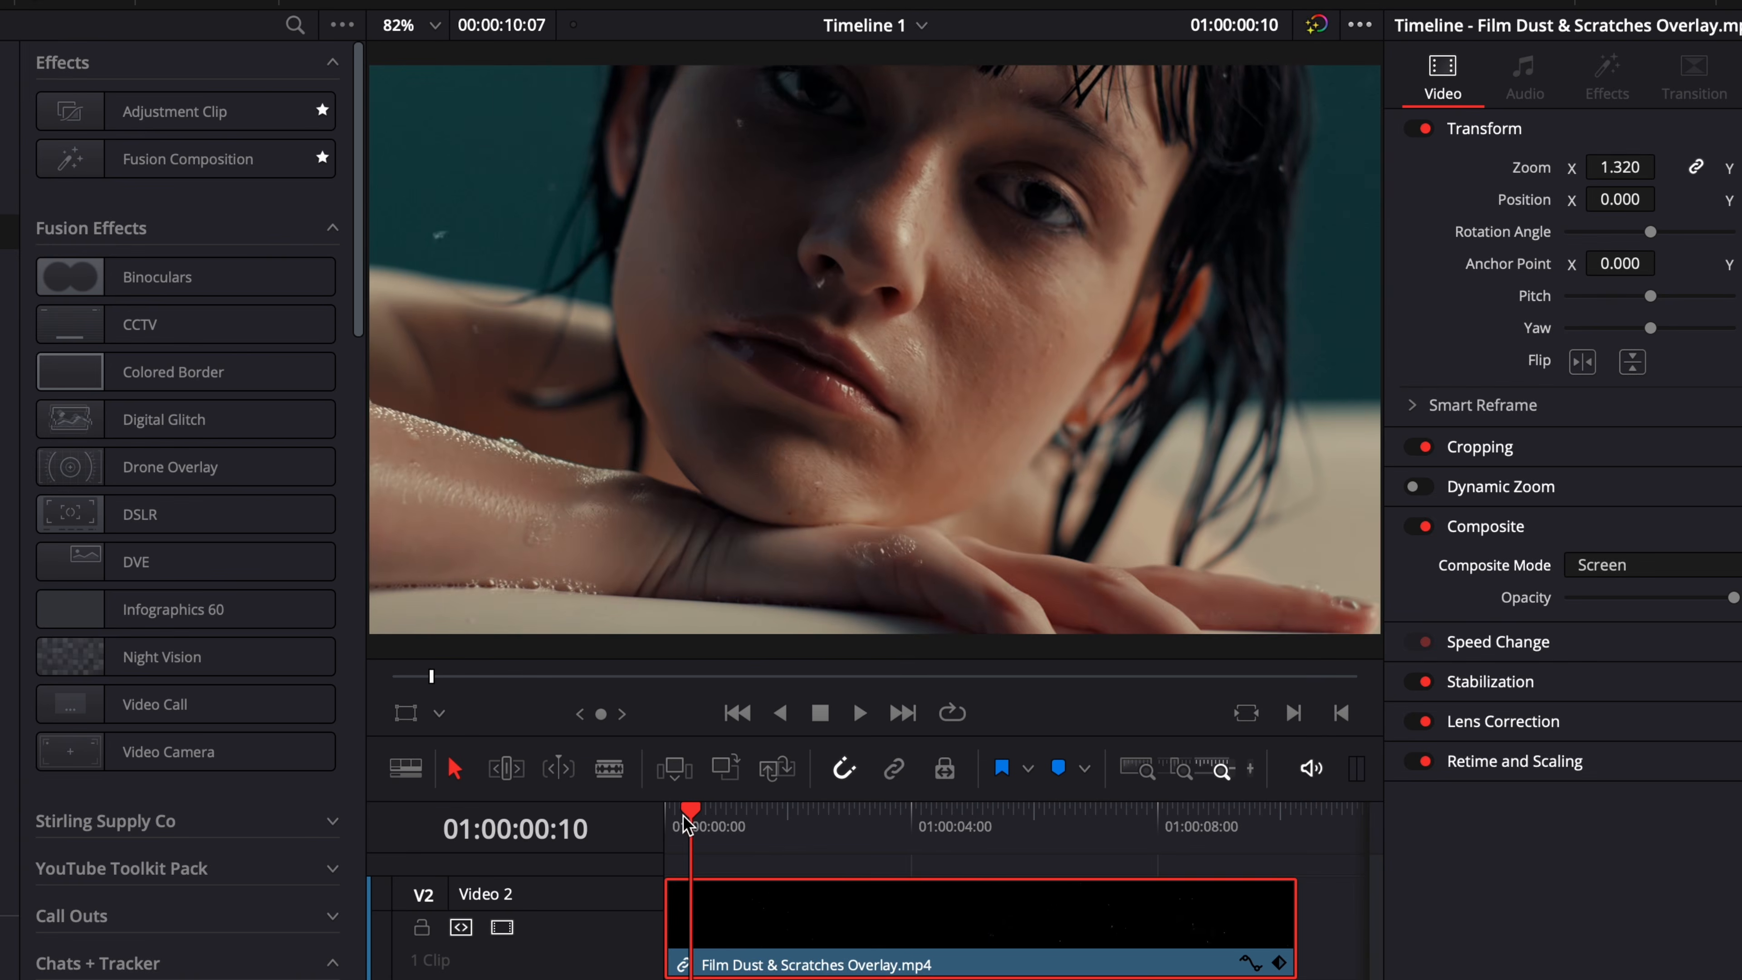
pyautogui.press('space')
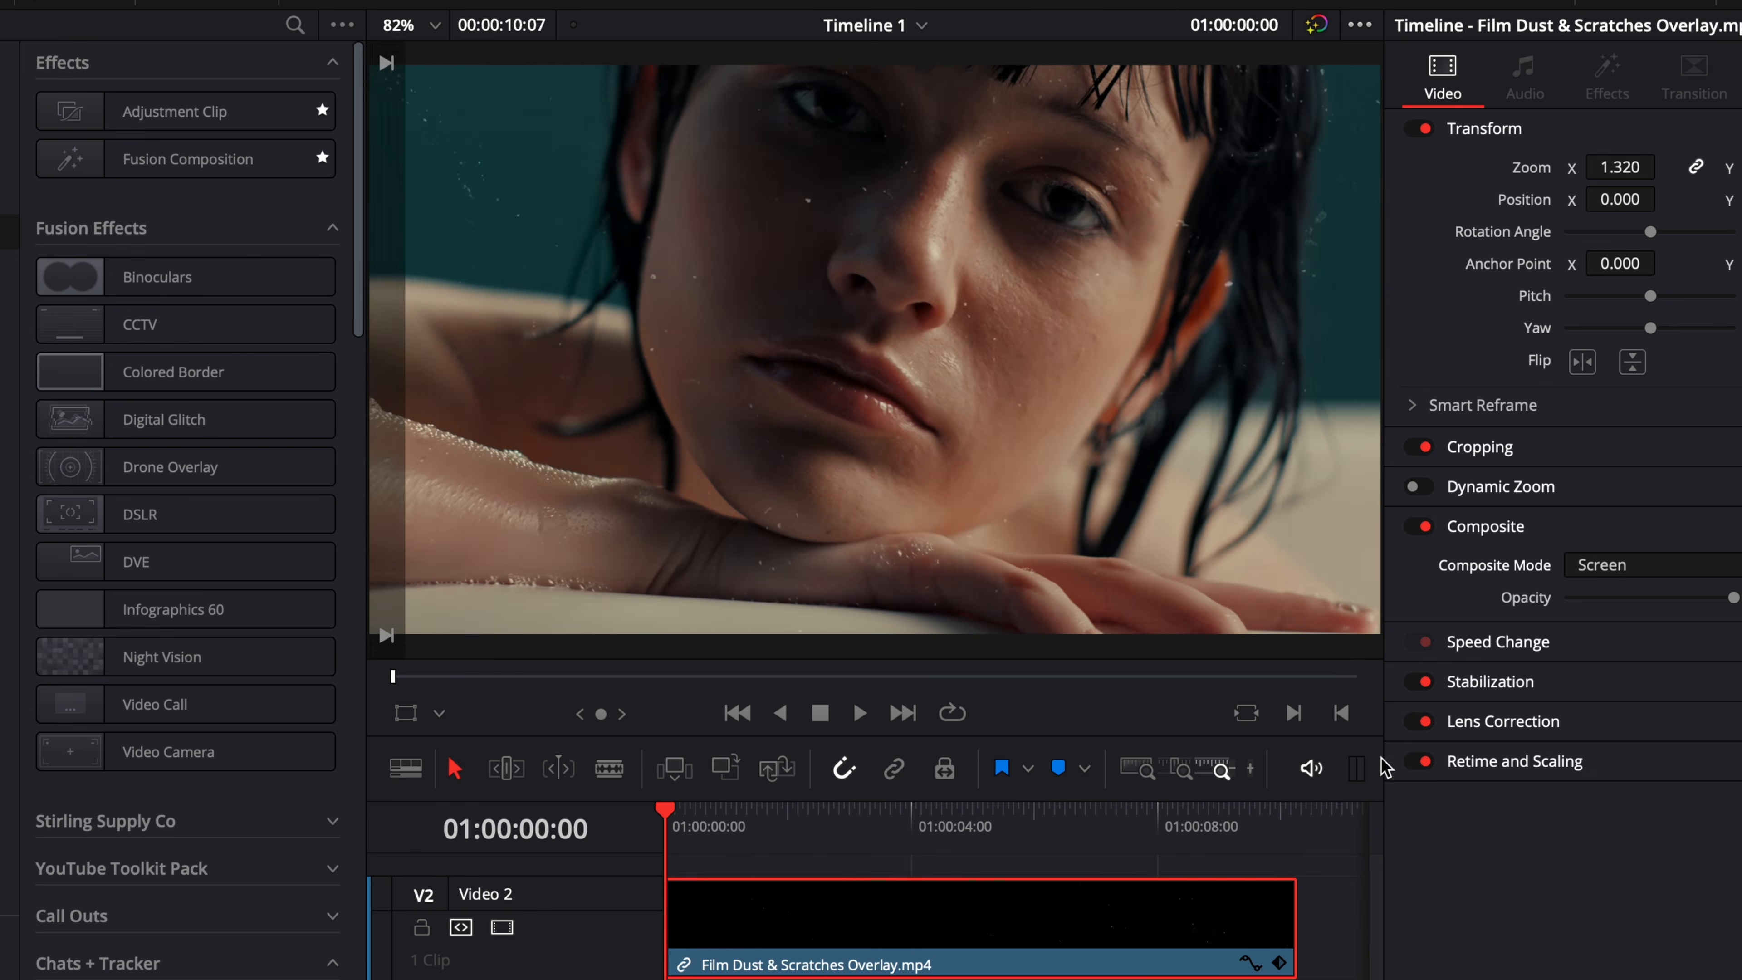
pyautogui.press('space')
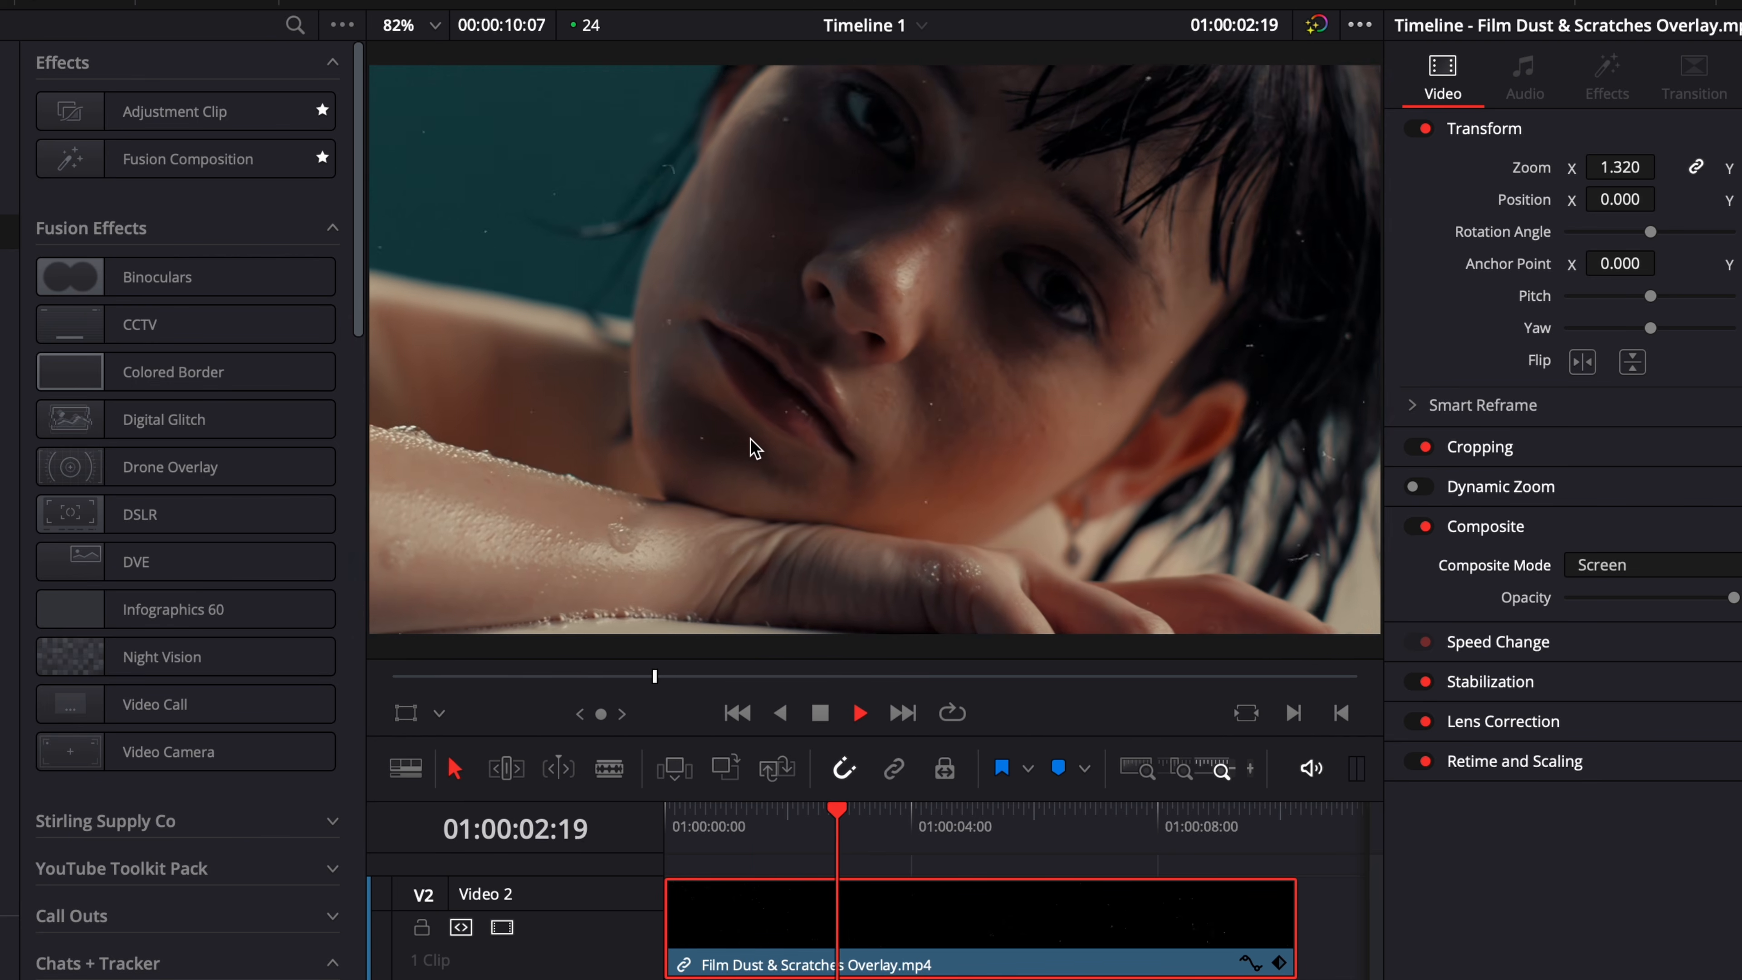
pyautogui.press('space')
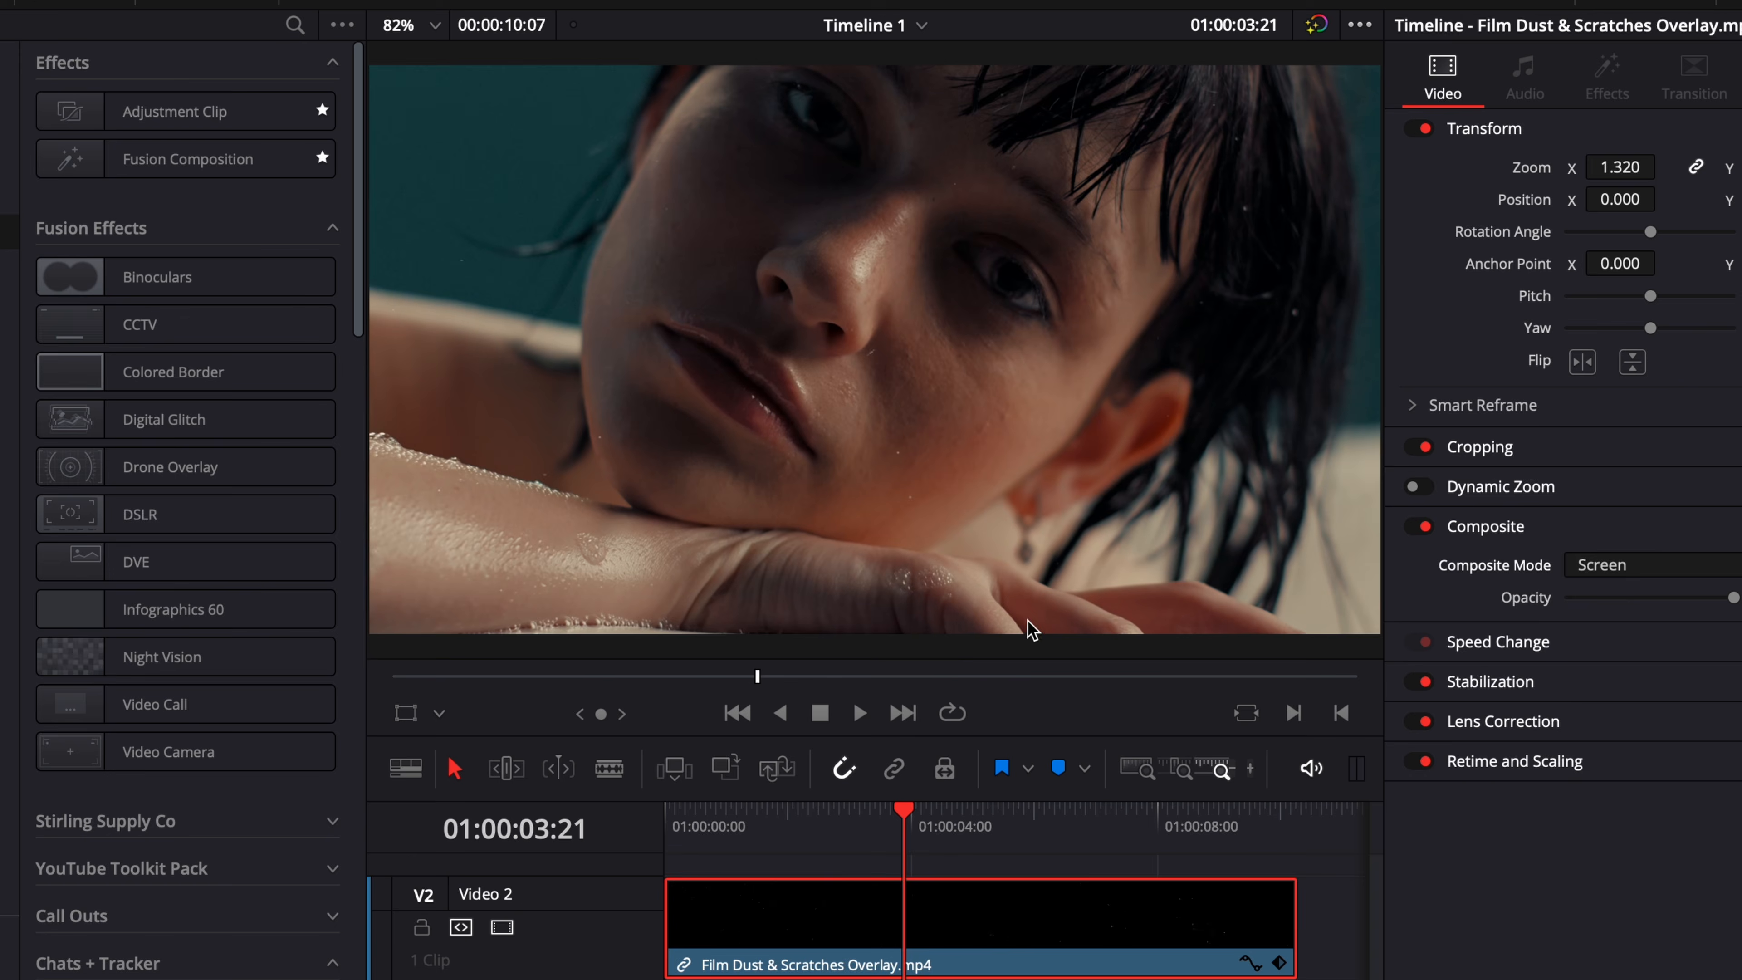
# Remove the Film Dust & Scratches Overlay clip from Video 2 and move the playhead to 01:00:05:10.
pyautogui.click(1319, 935)
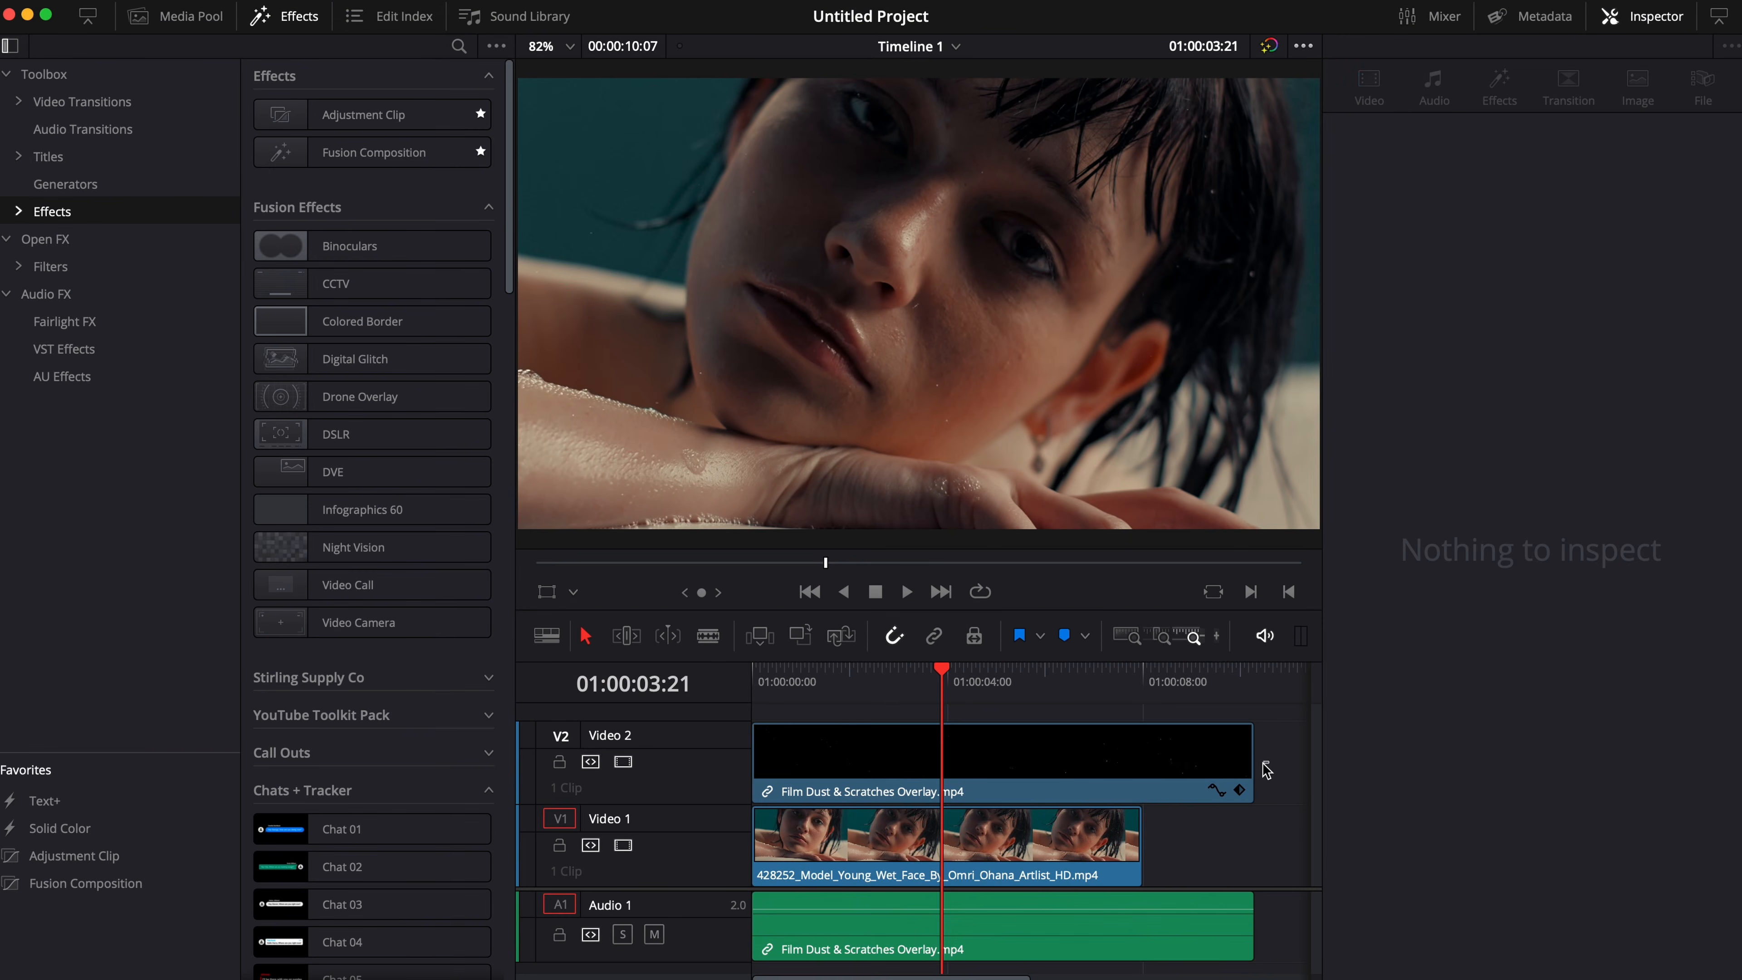
pyautogui.moveTo(1266, 768); pyautogui.dragTo(1206, 950)
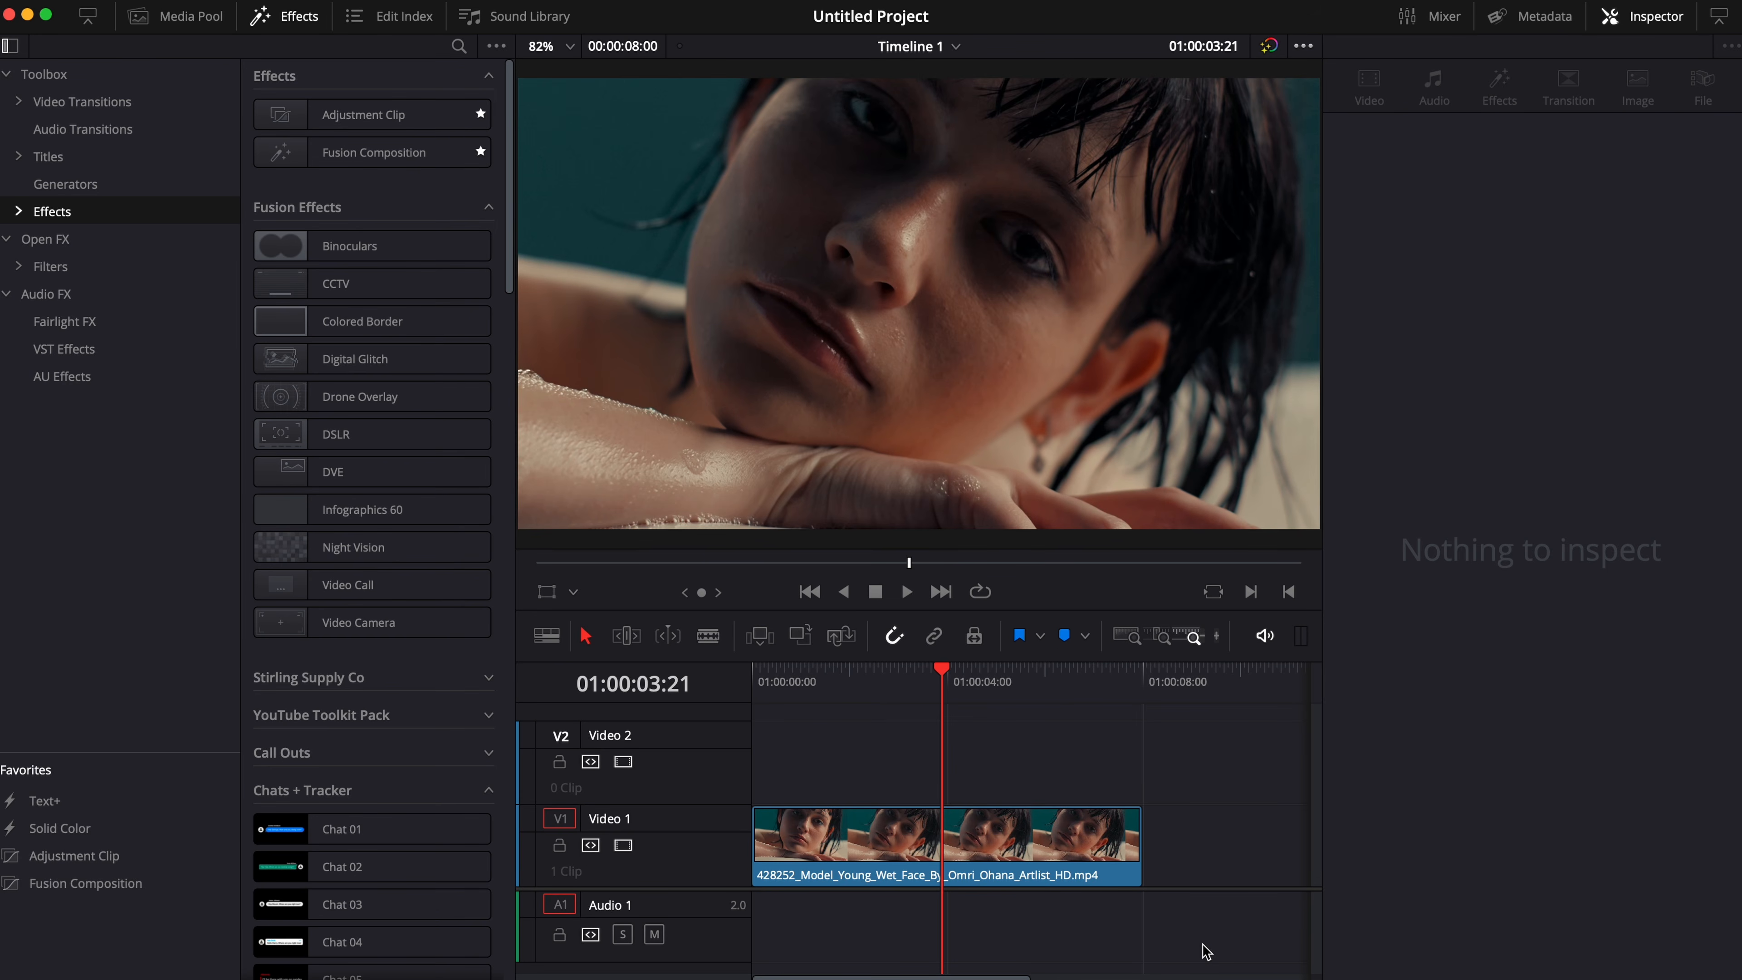
pyautogui.moveTo(782, 686); pyautogui.dragTo(754, 683)
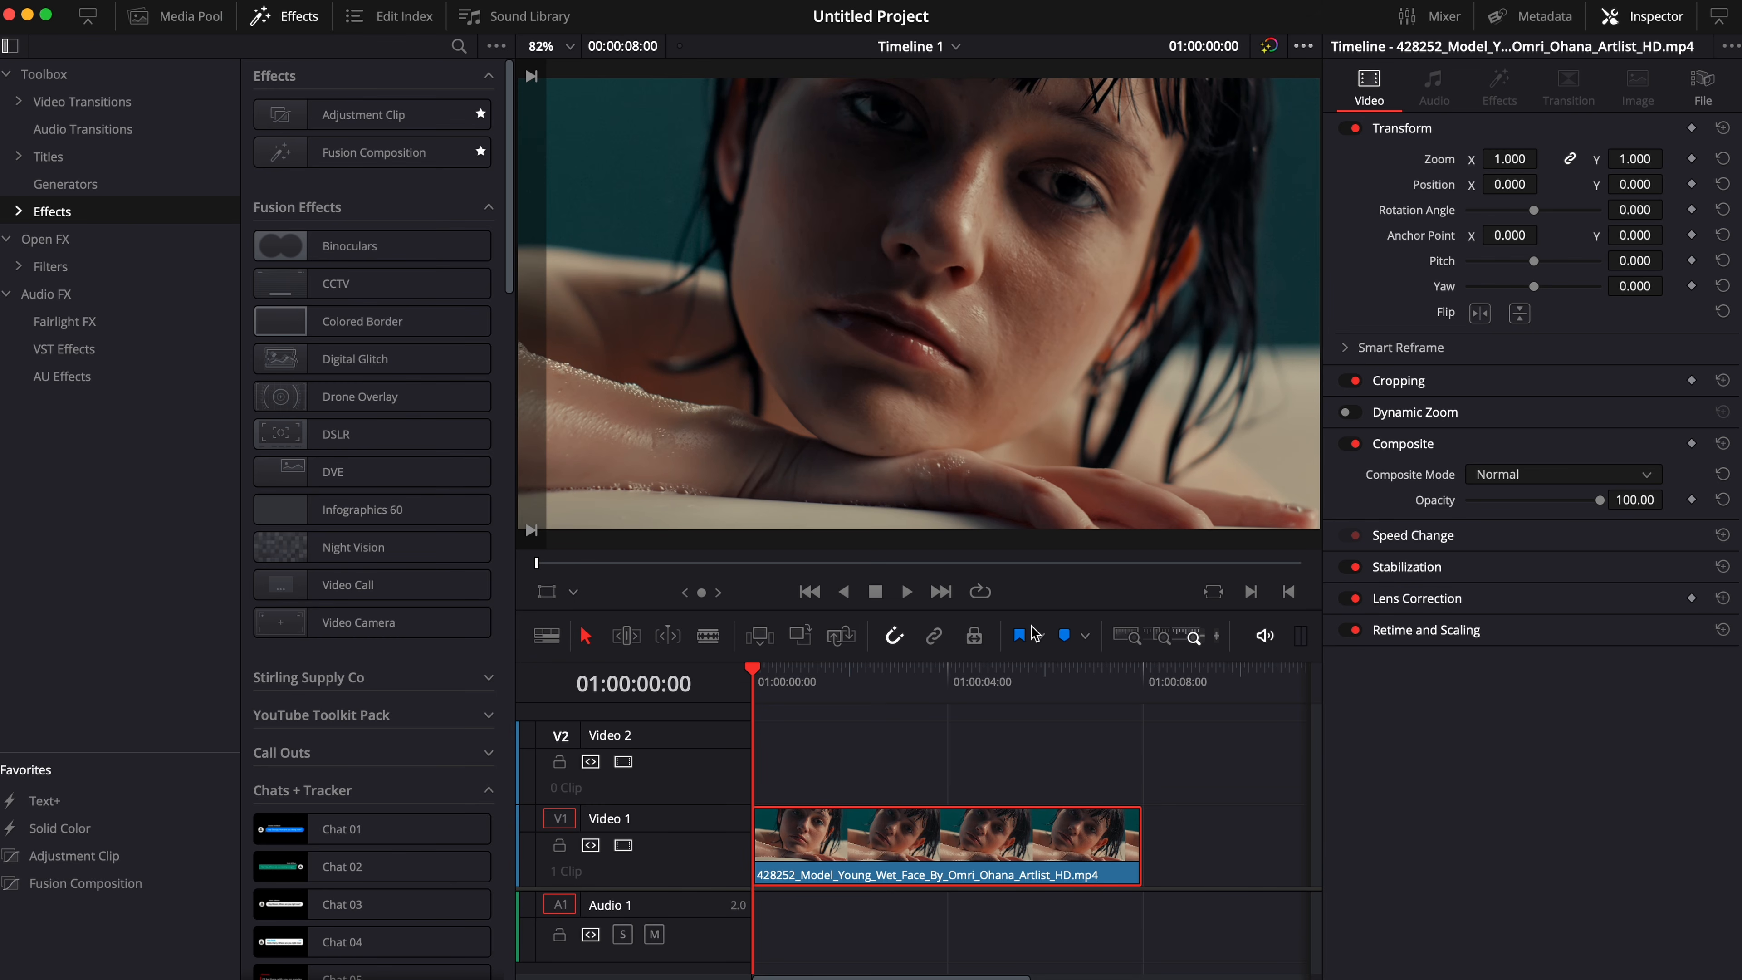
pyautogui.moveTo(904, 742); pyautogui.dragTo(1018, 725)
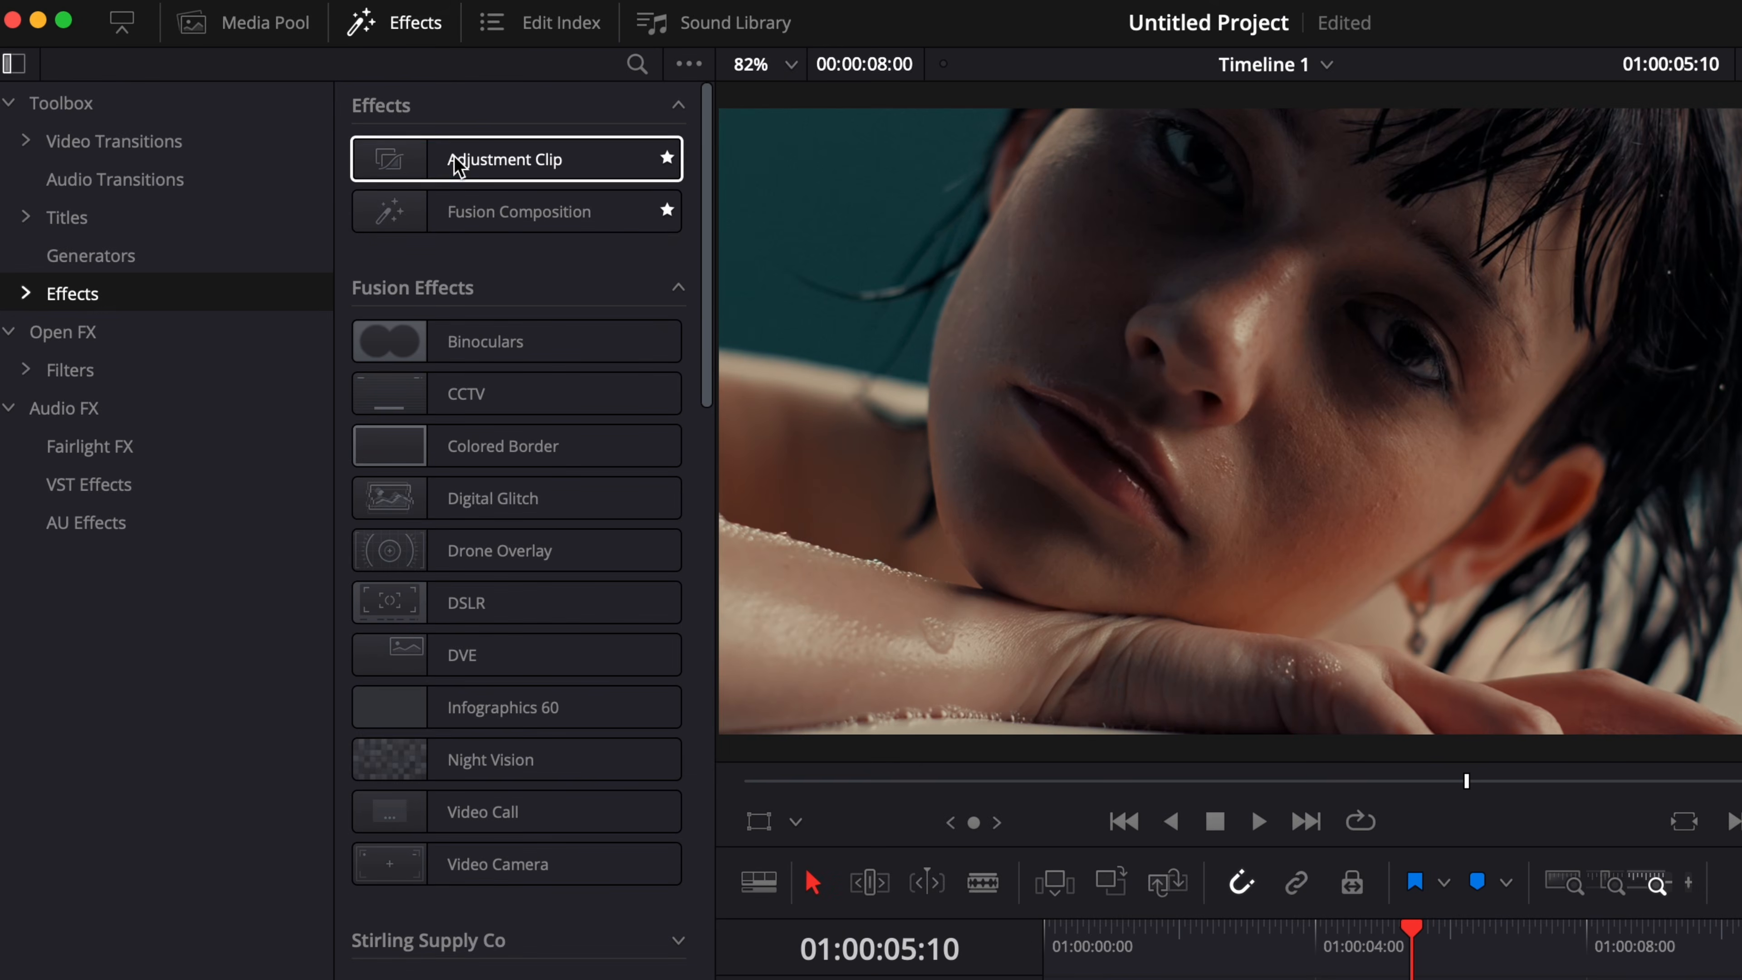
# Add an Adjustment Clip on Video 2 from the timeline start and extend it to the end of the video clip below.
pyautogui.moveTo(332, 116); pyautogui.dragTo(814, 729)
pyautogui.moveTo(871, 781); pyautogui.dragTo(878, 806)
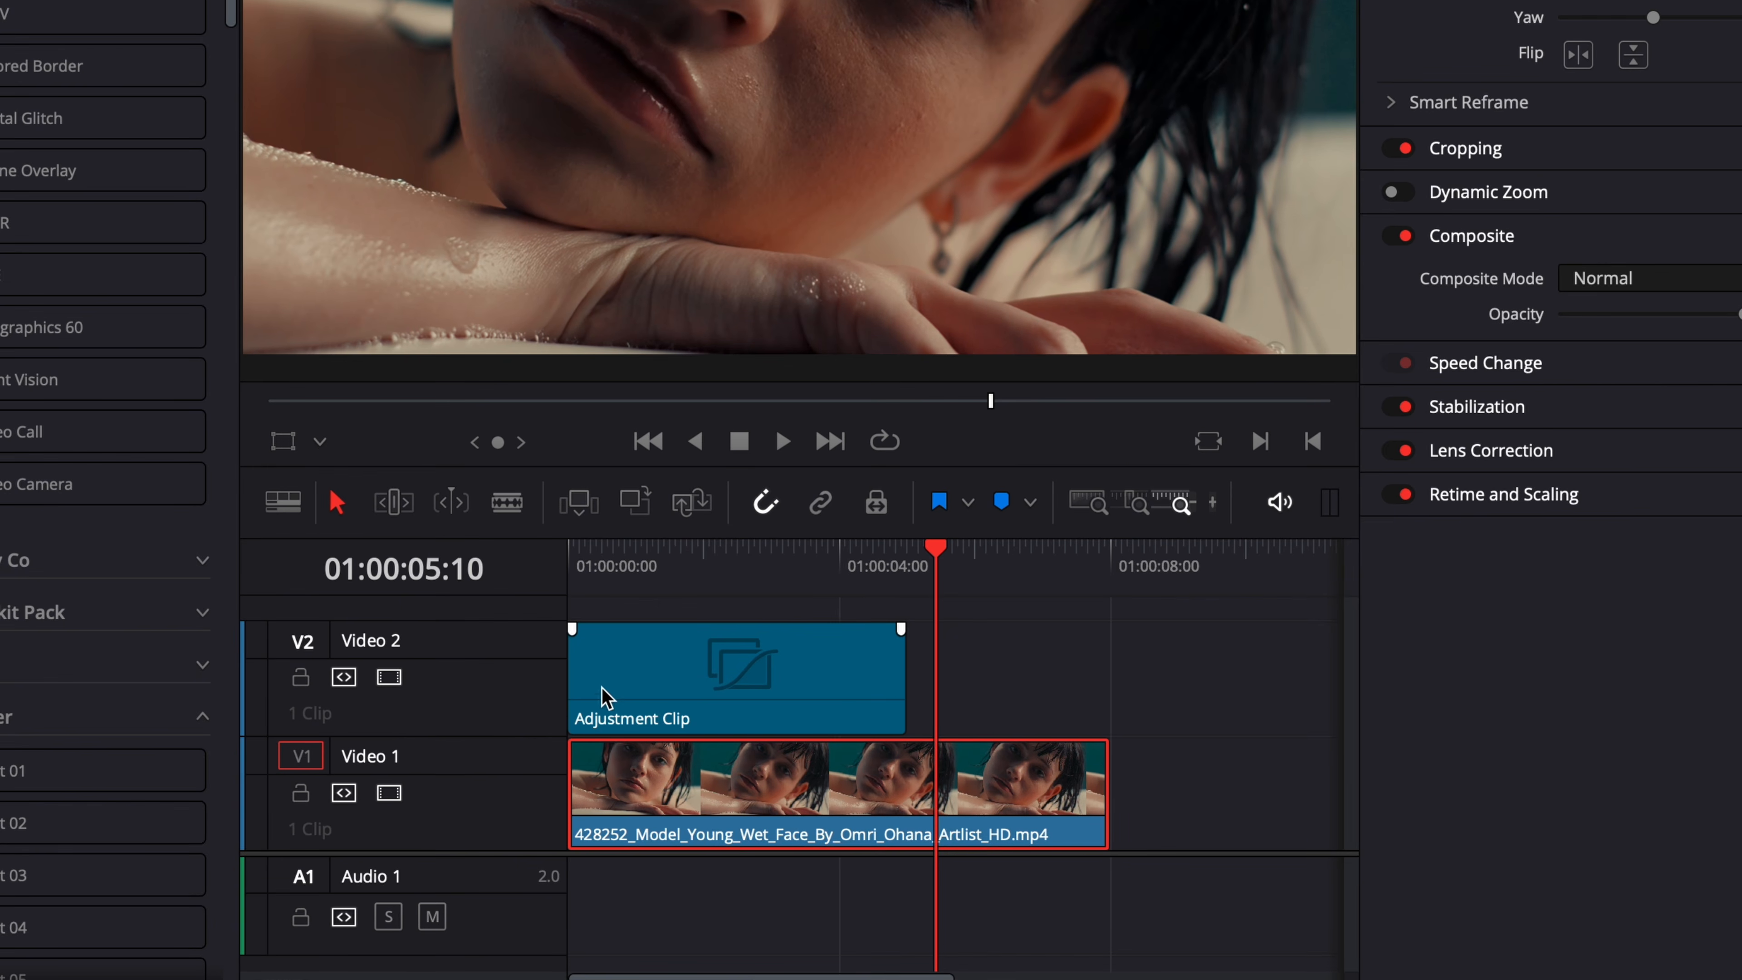
pyautogui.moveTo(902, 707); pyautogui.dragTo(1089, 707)
pyautogui.click(808, 677)
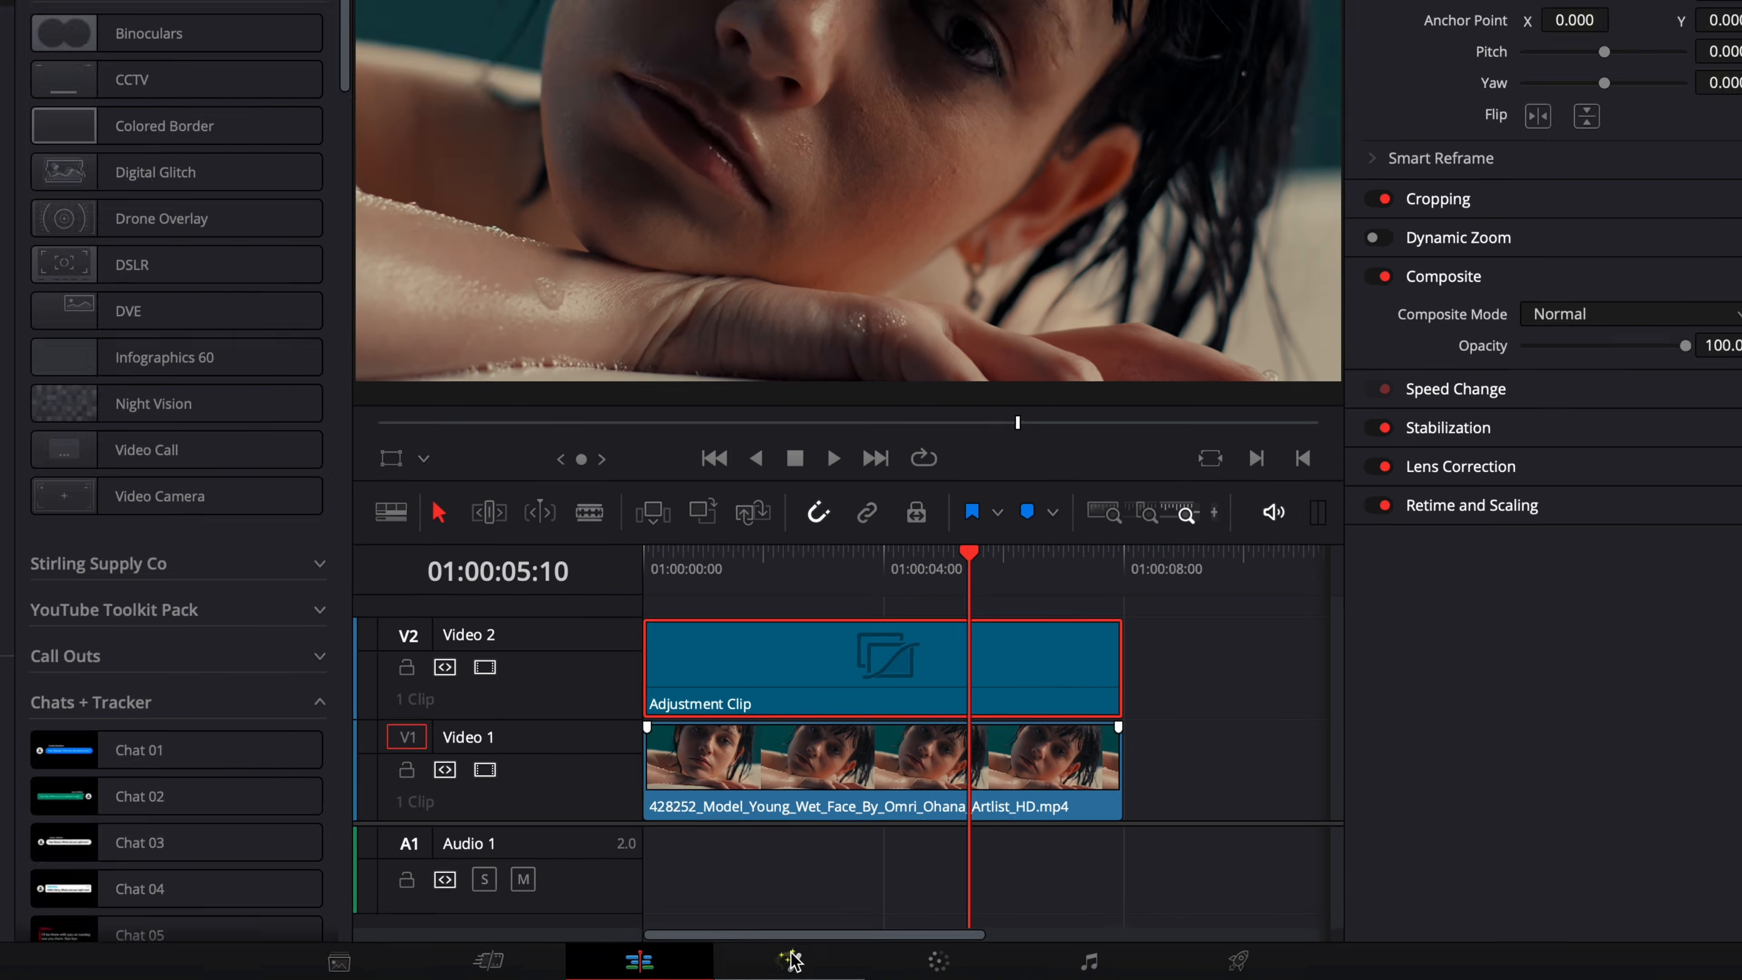
# Open the adjustment clip in the Fusion page and add a FastNoise (FN) node above the MediaIn1 connection.
pyautogui.click(869, 979)
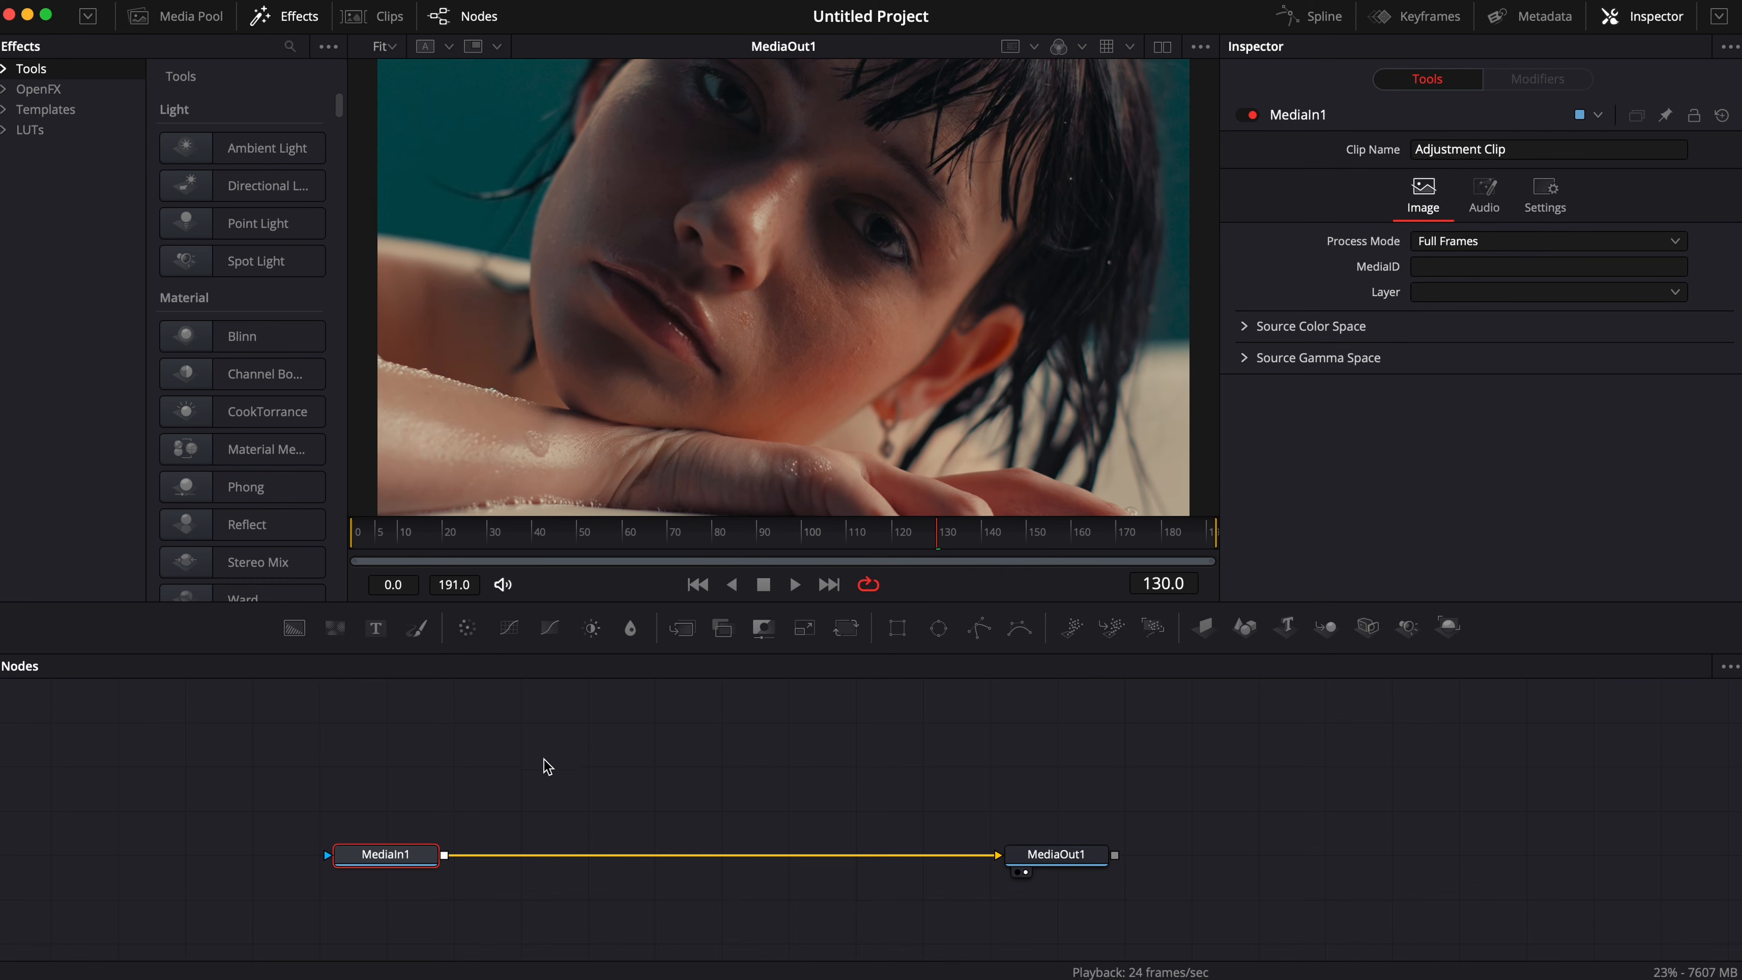
pyautogui.click(662, 694)
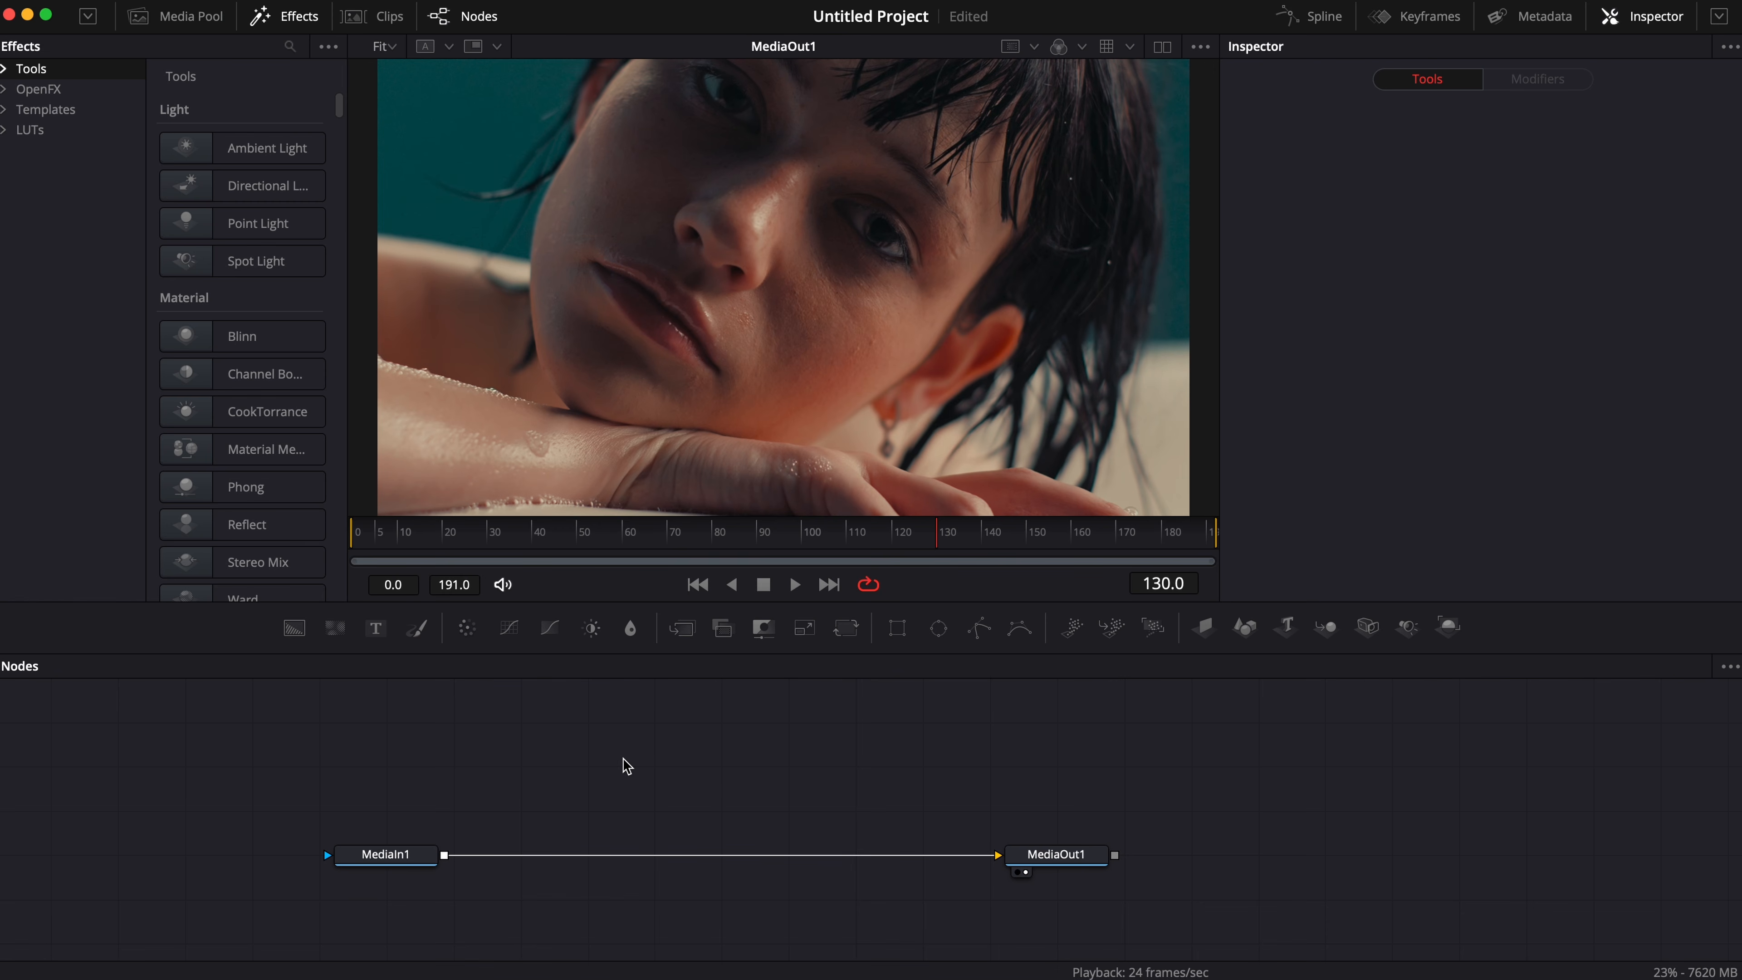
pyautogui.hotkey('shift', 'space')
pyautogui.write('fast')
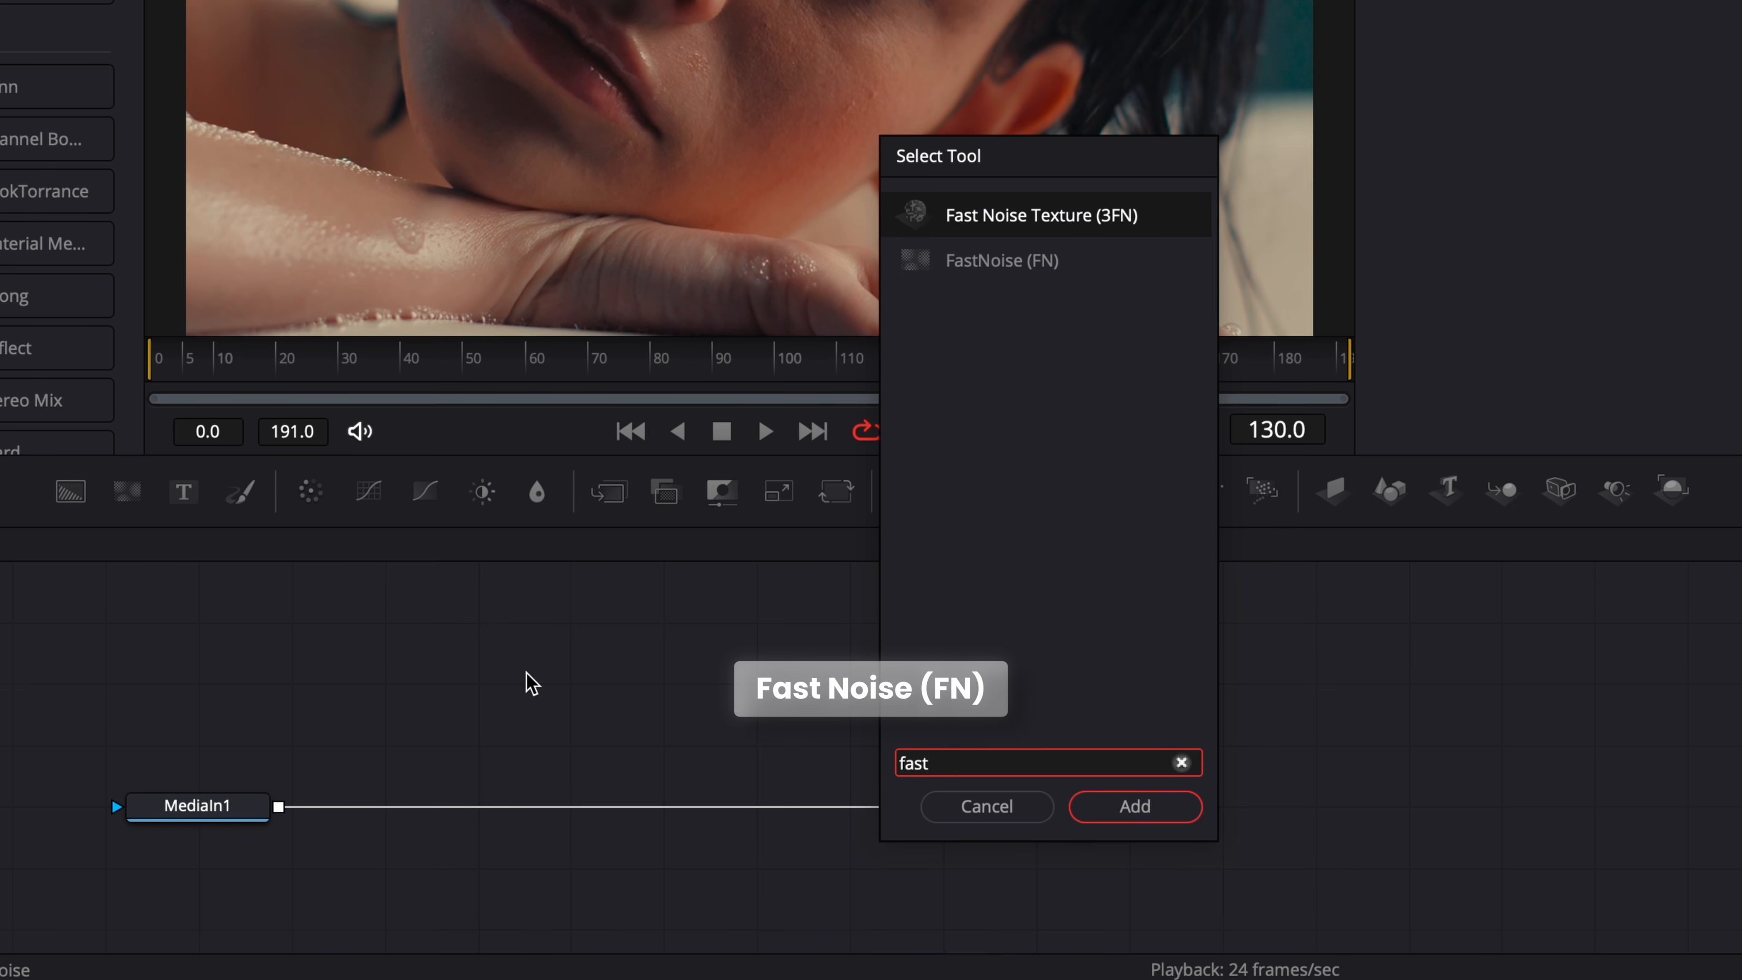
pyautogui.press('Down')
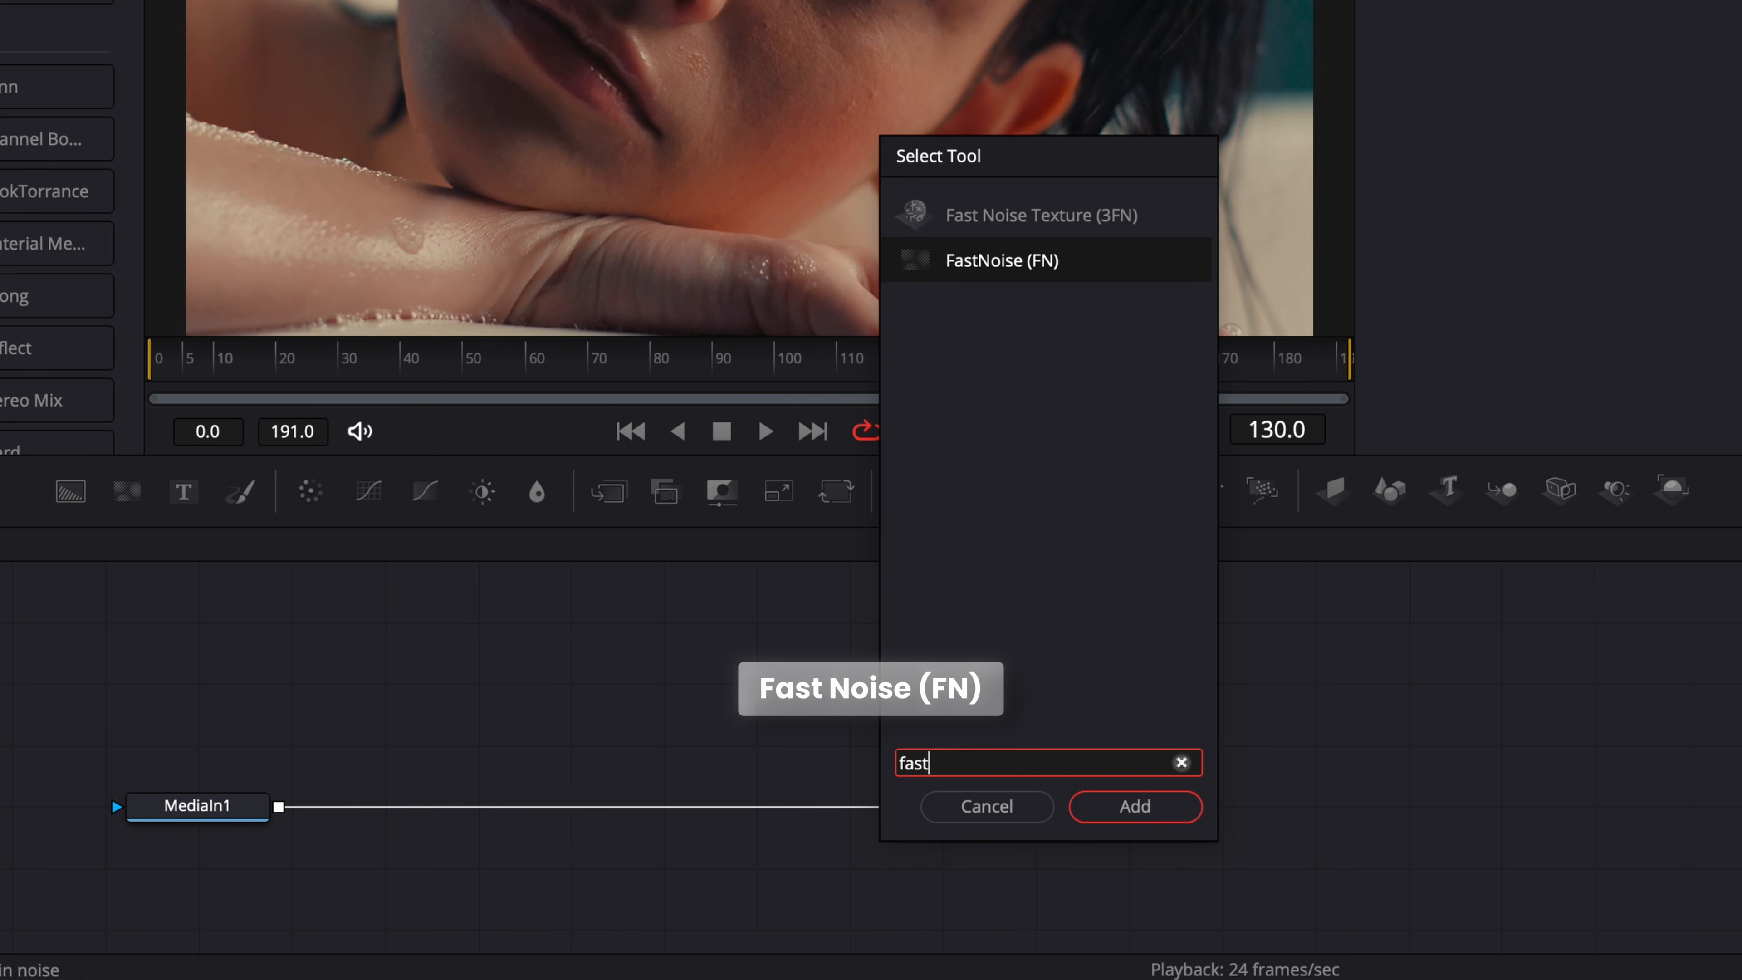
pyautogui.doubleClick(1039, 278)
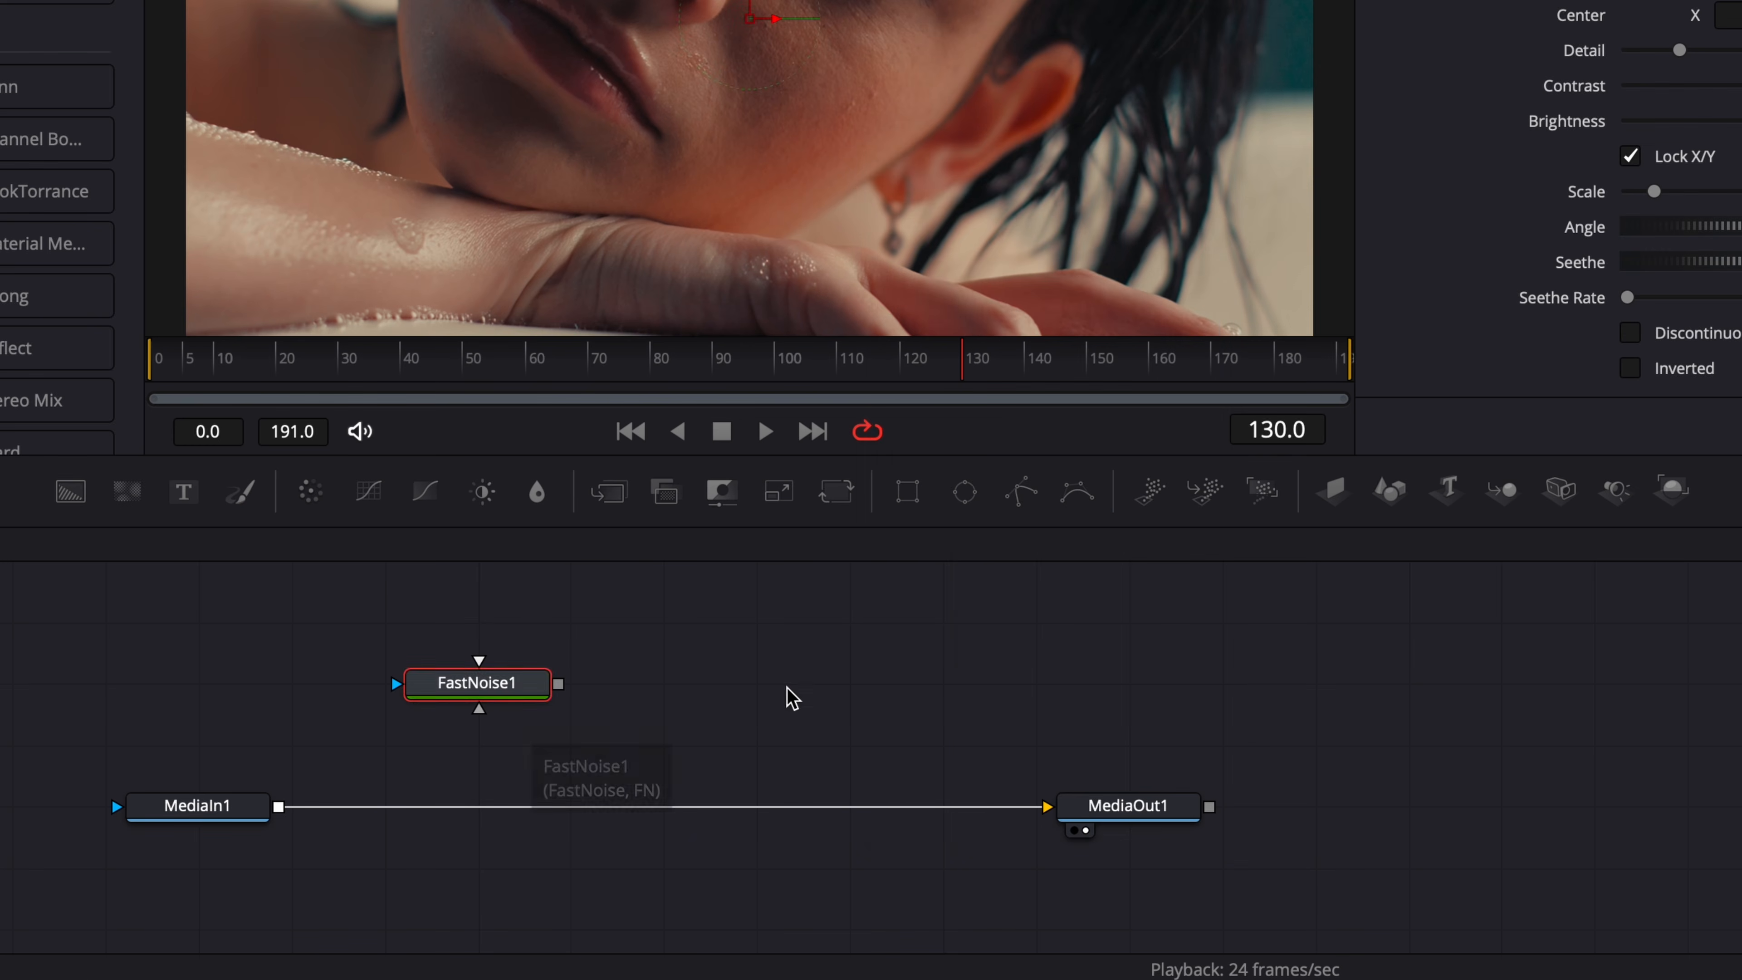
# Add a second, unconnected FastNoise (FN) node to the node graph.
pyautogui.click(791, 665)
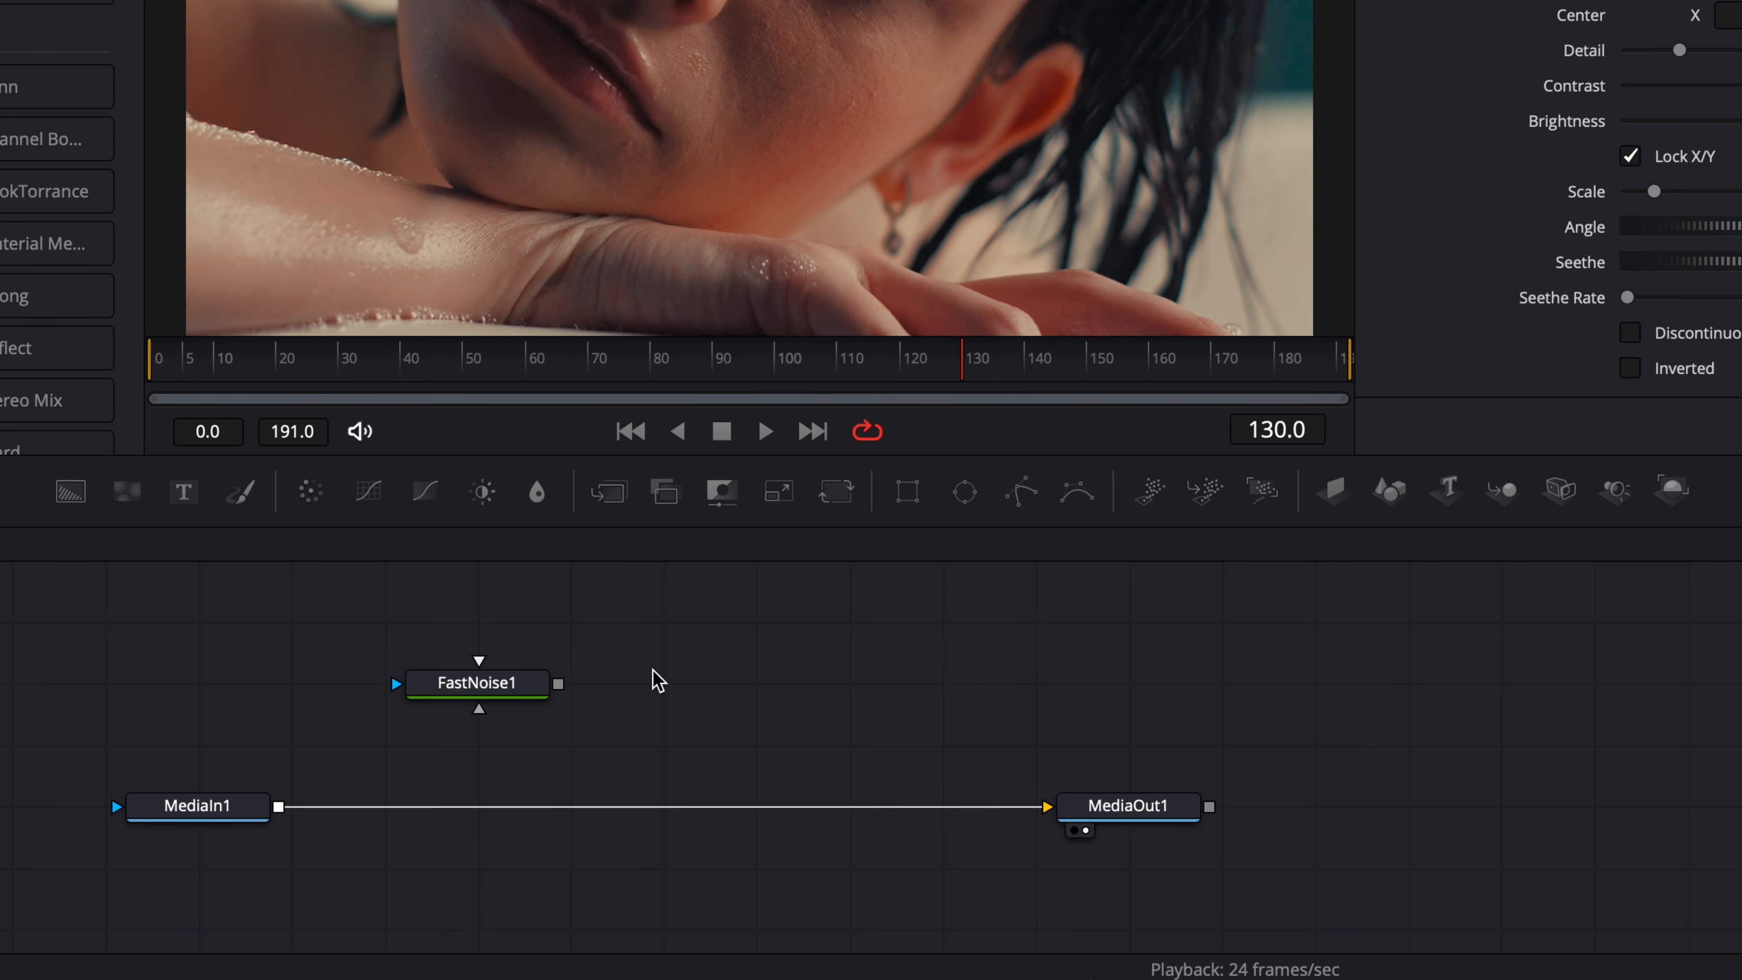
pyautogui.hotkey('shift', 'space')
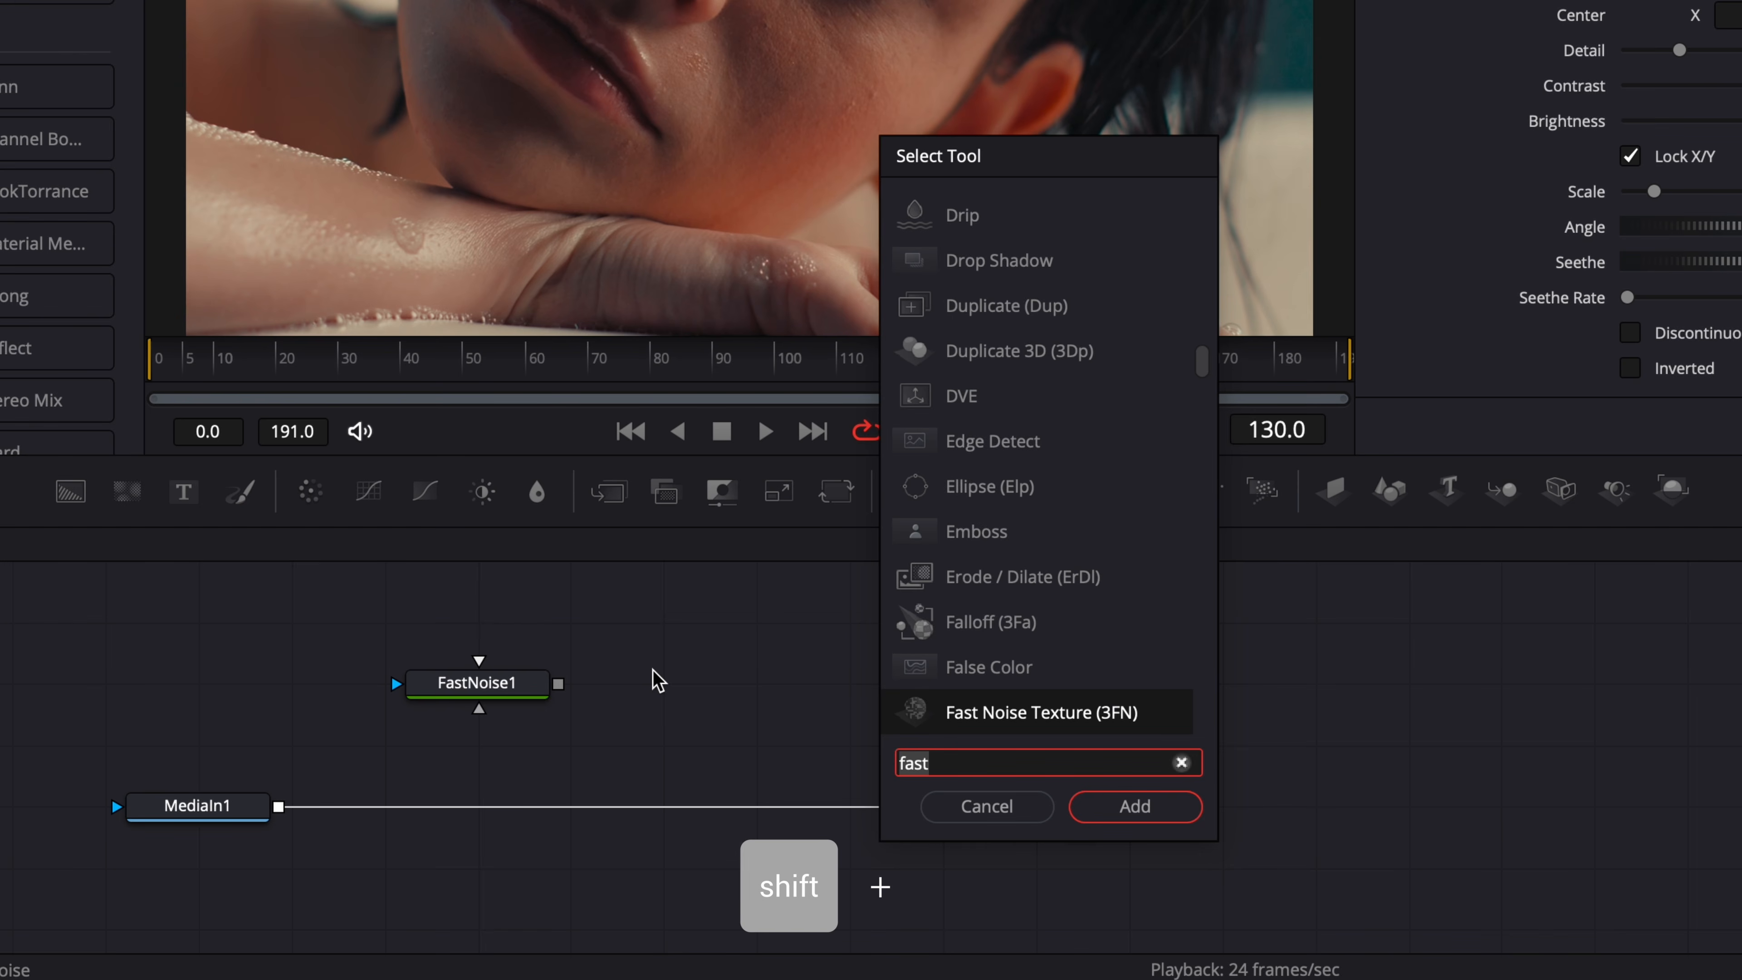
pyautogui.write('fast')
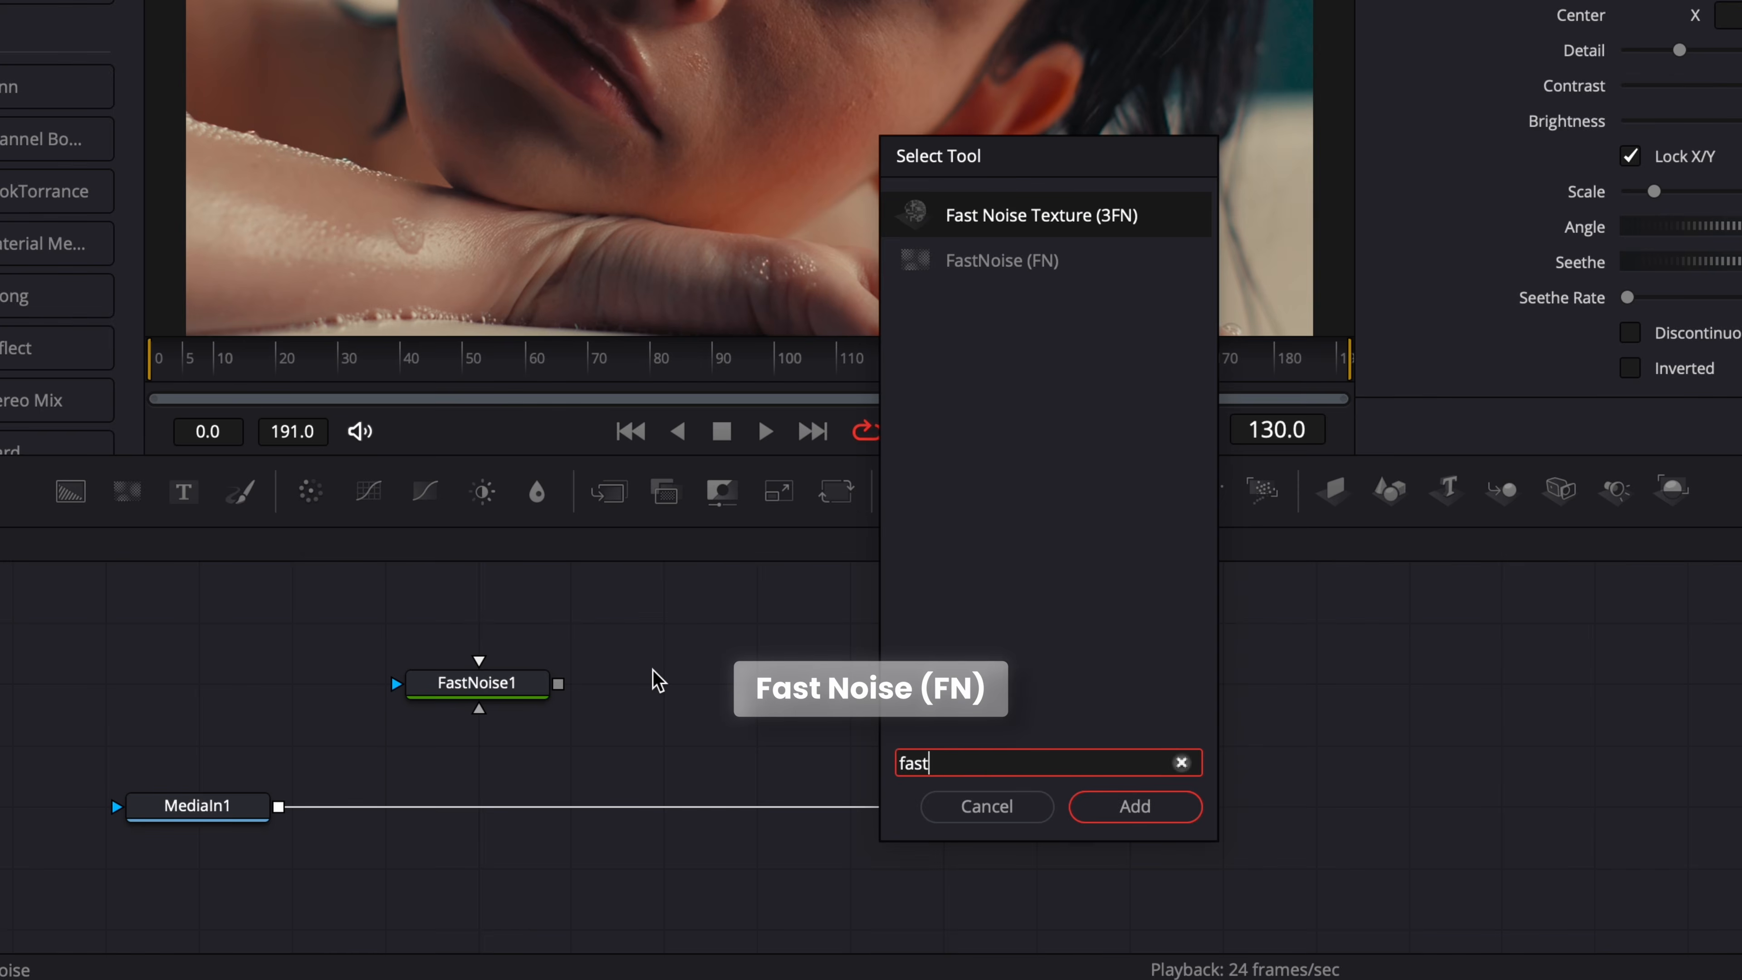
pyautogui.press('Down')
pyautogui.press('Return')
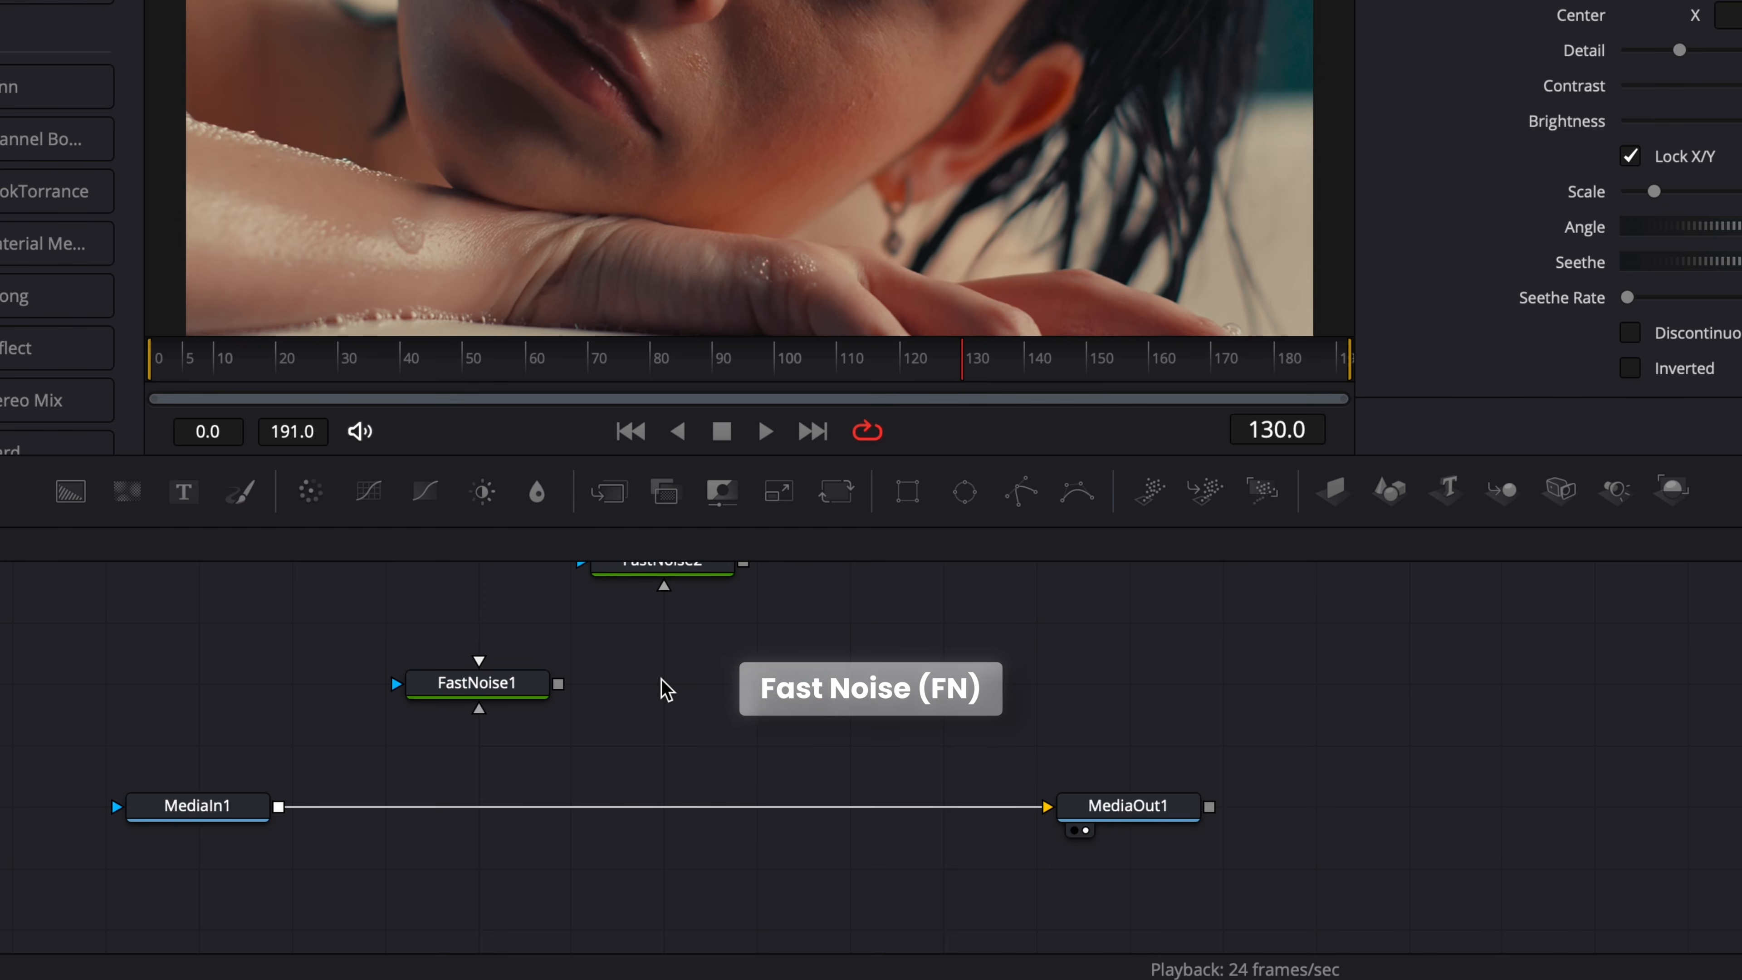
# Add a Displace (Dsp) node beside FastNoise1, leaving it unconnected.
pyautogui.hotkey('shift', 'space')
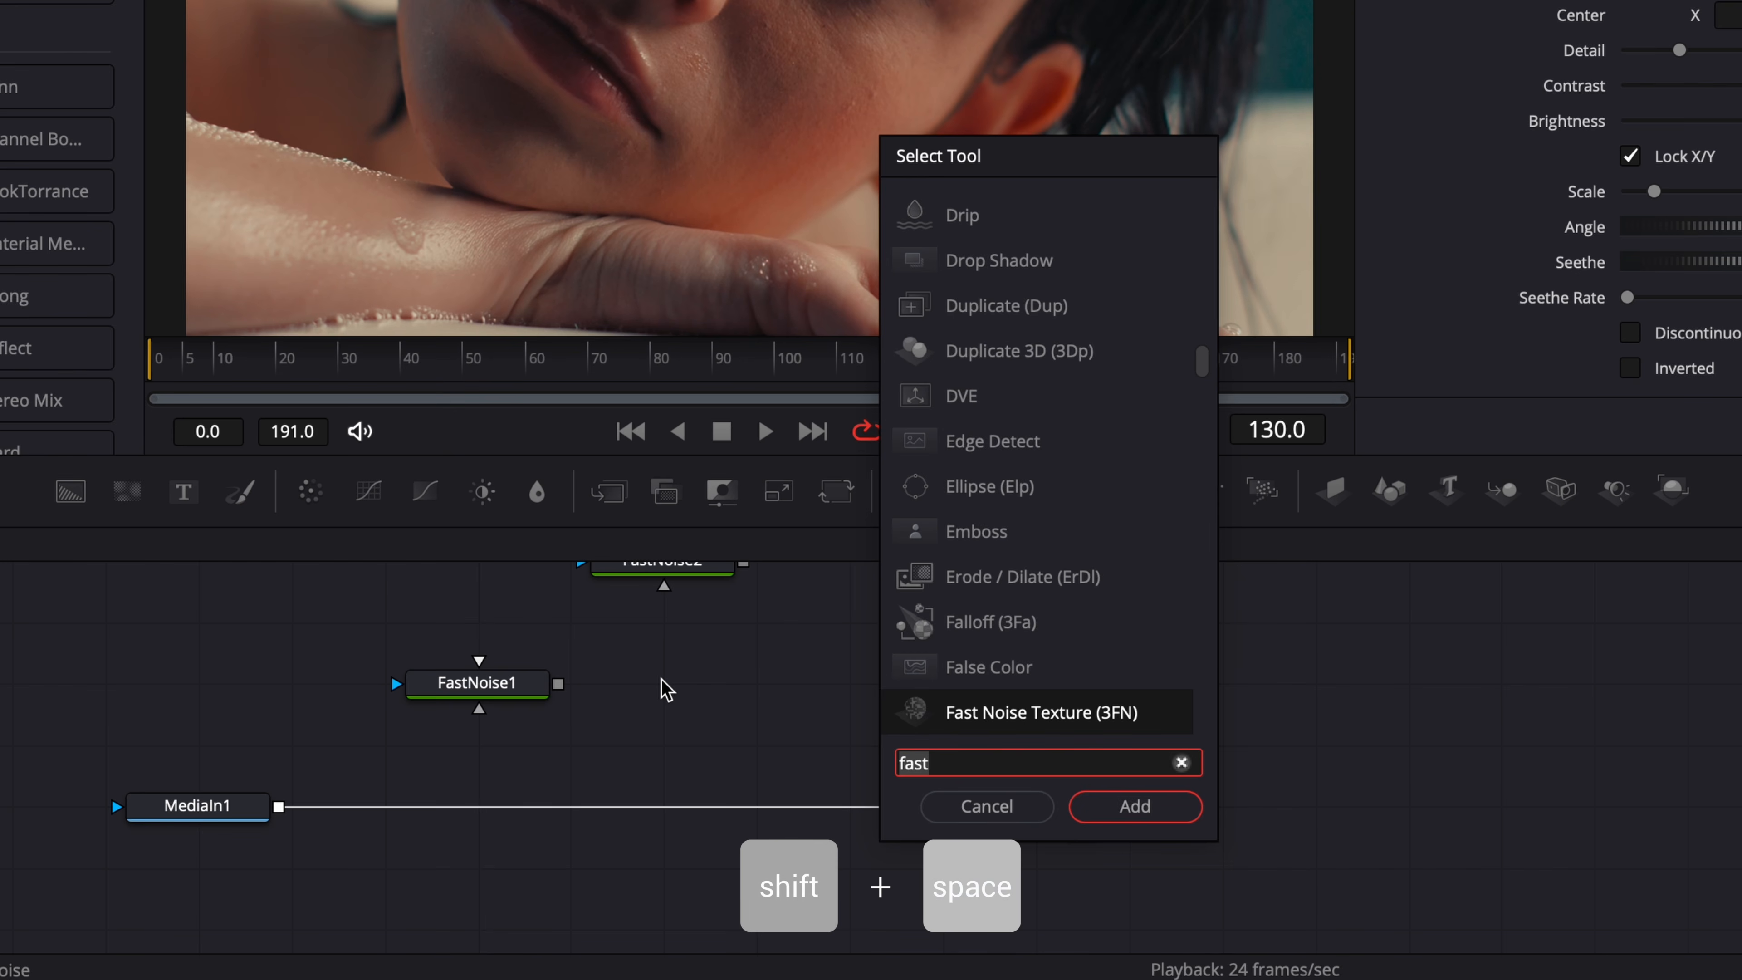
pyautogui.write('displ')
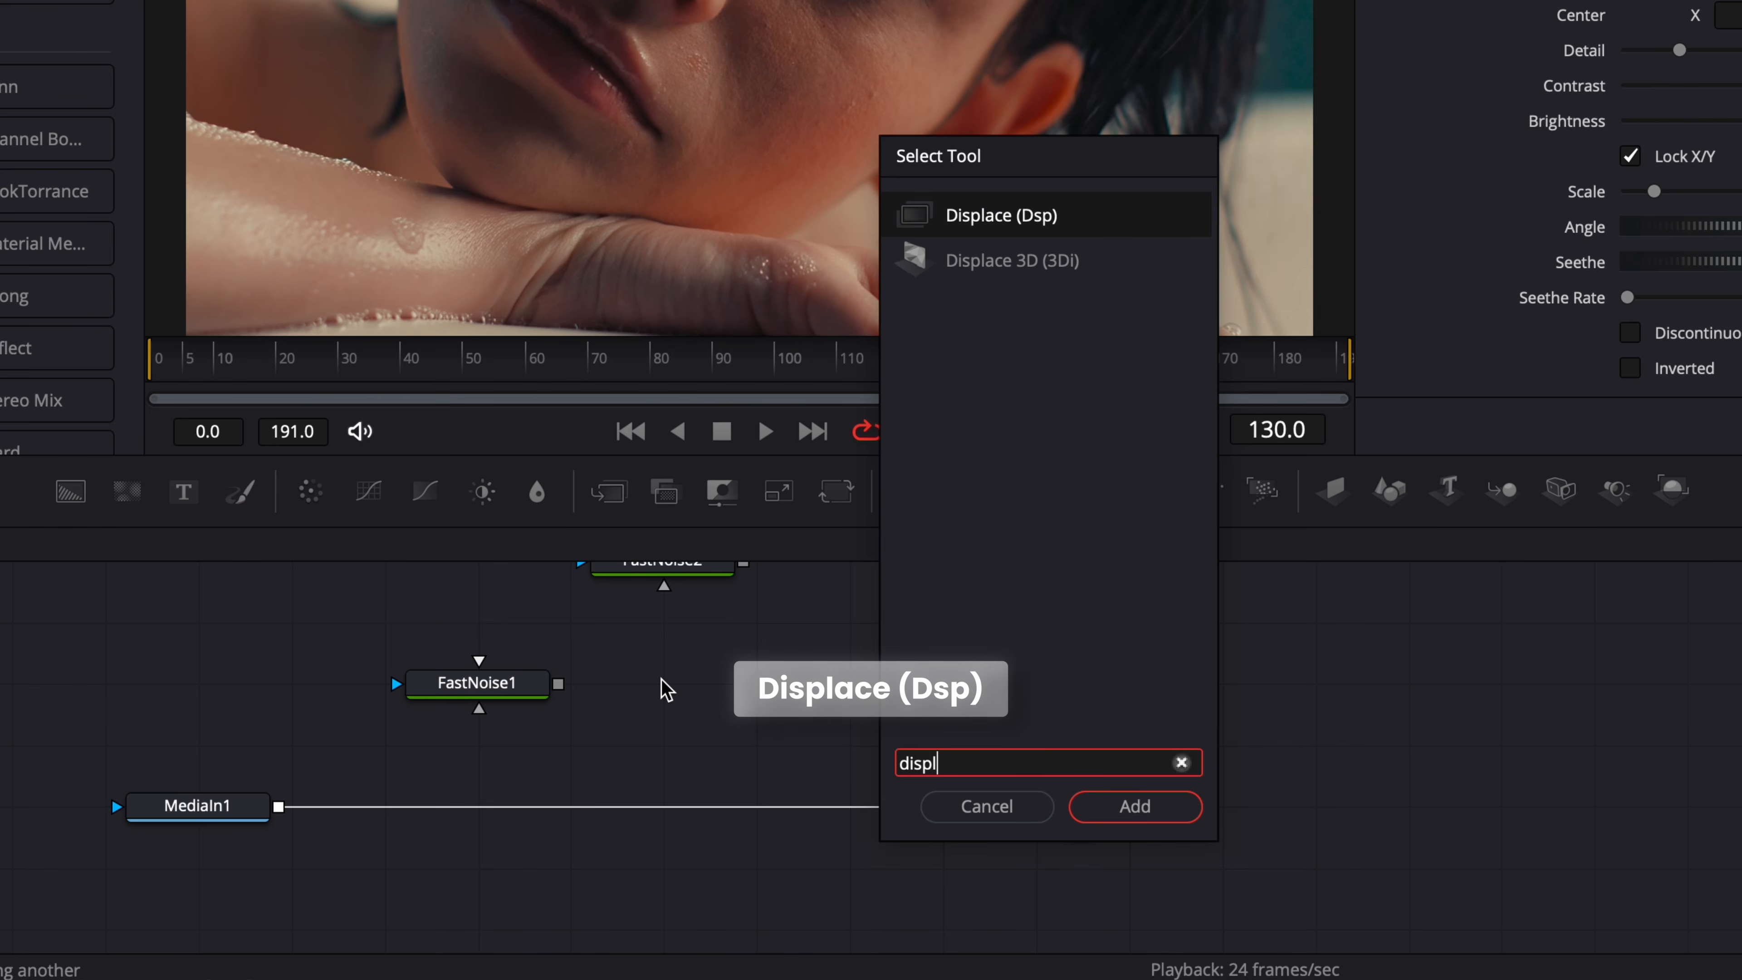
pyautogui.press('Return')
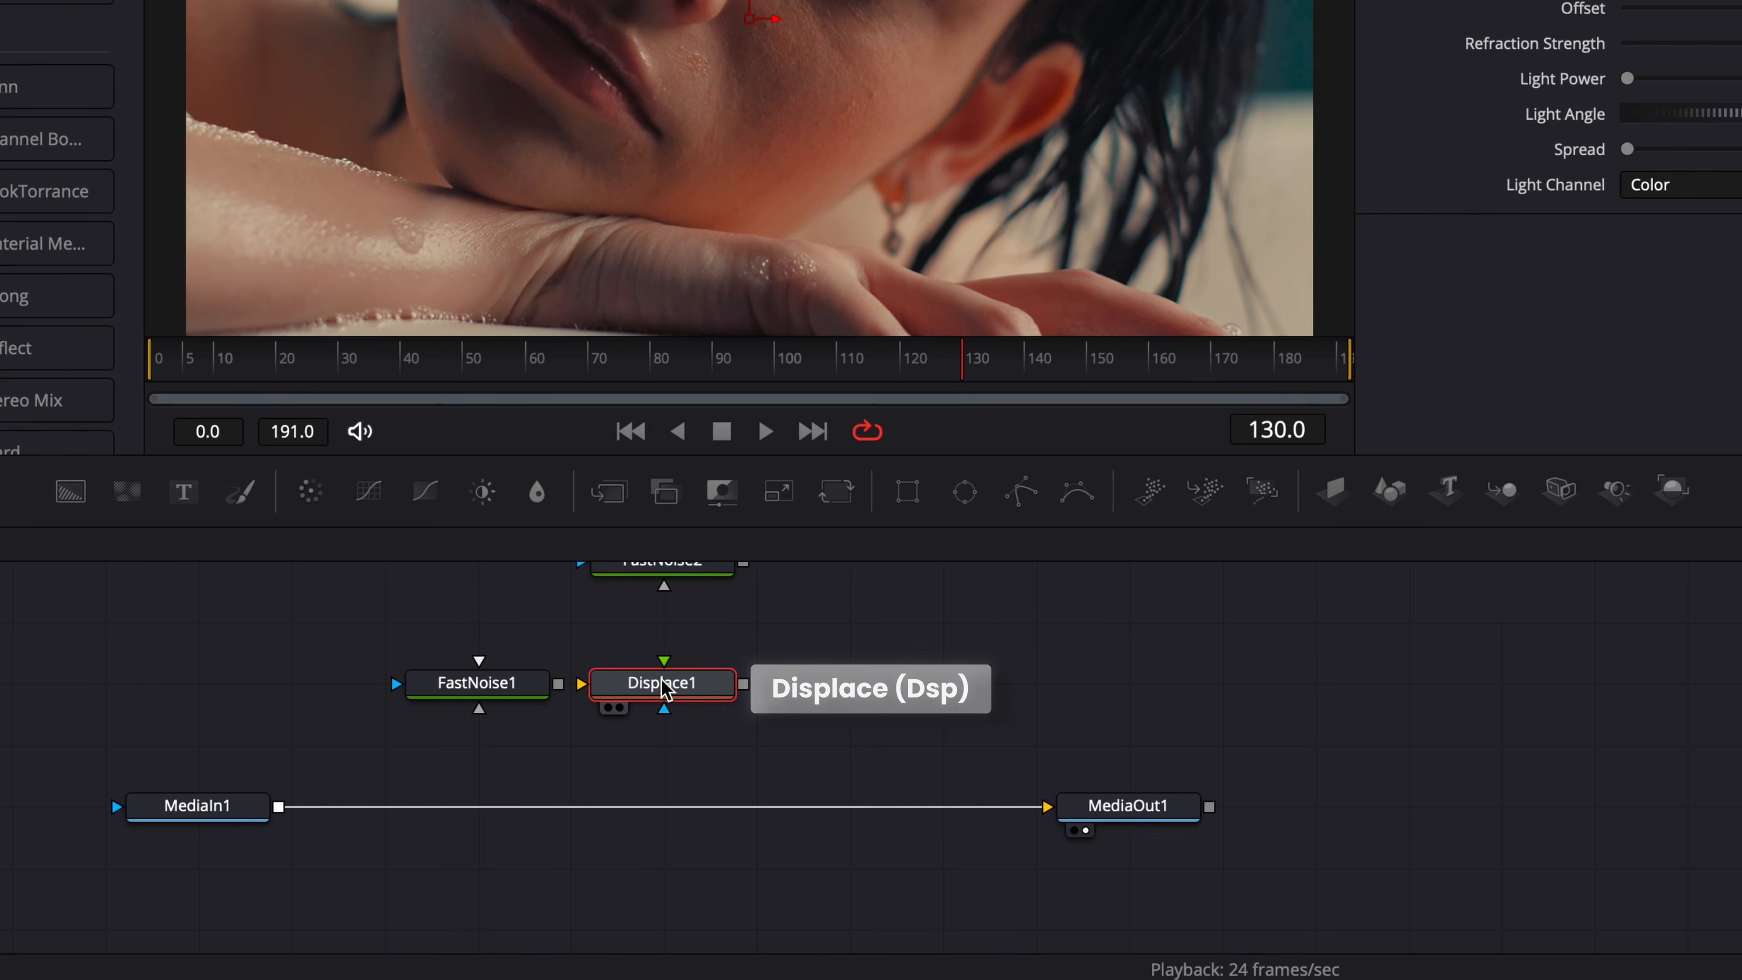
# Connect FastNoise1 to Displace1's yellow input and FastNoise2 to its green input, placing FastNoise2 directly above Displace1.
pyautogui.moveTo(557, 684); pyautogui.dragTo(625, 686)
pyautogui.scroll(1, 692, 646)
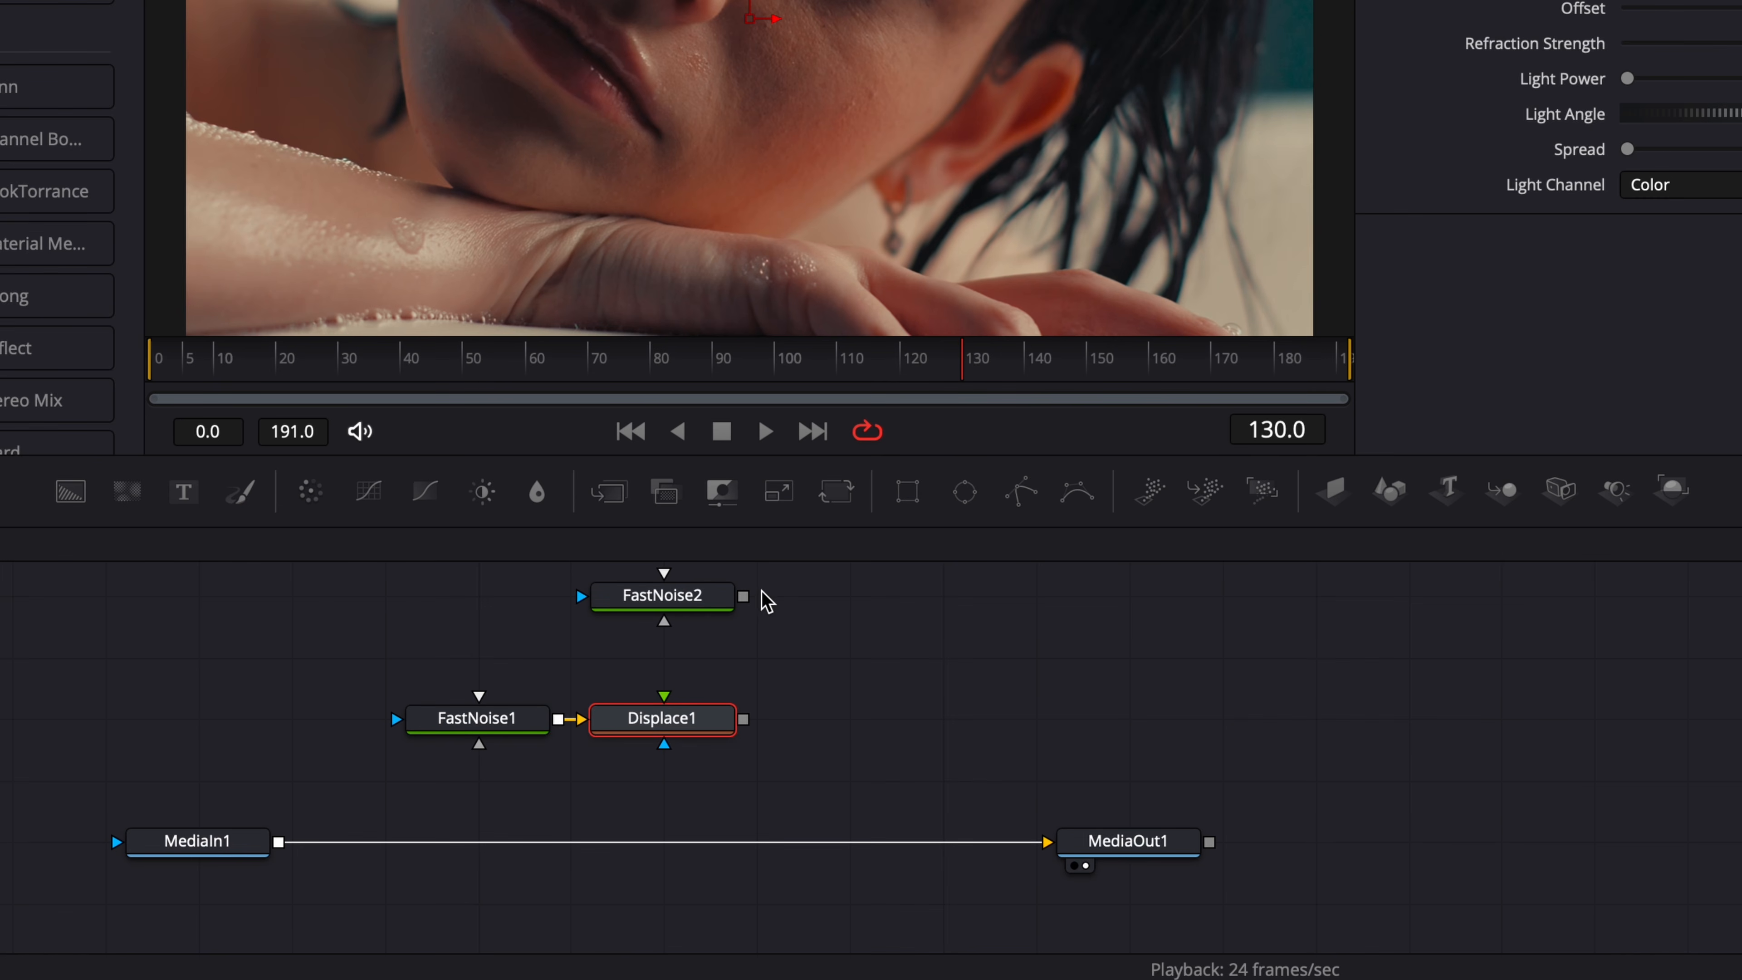
pyautogui.moveTo(743, 595); pyautogui.dragTo(664, 707)
pyautogui.moveTo(663, 595); pyautogui.dragTo(662, 658)
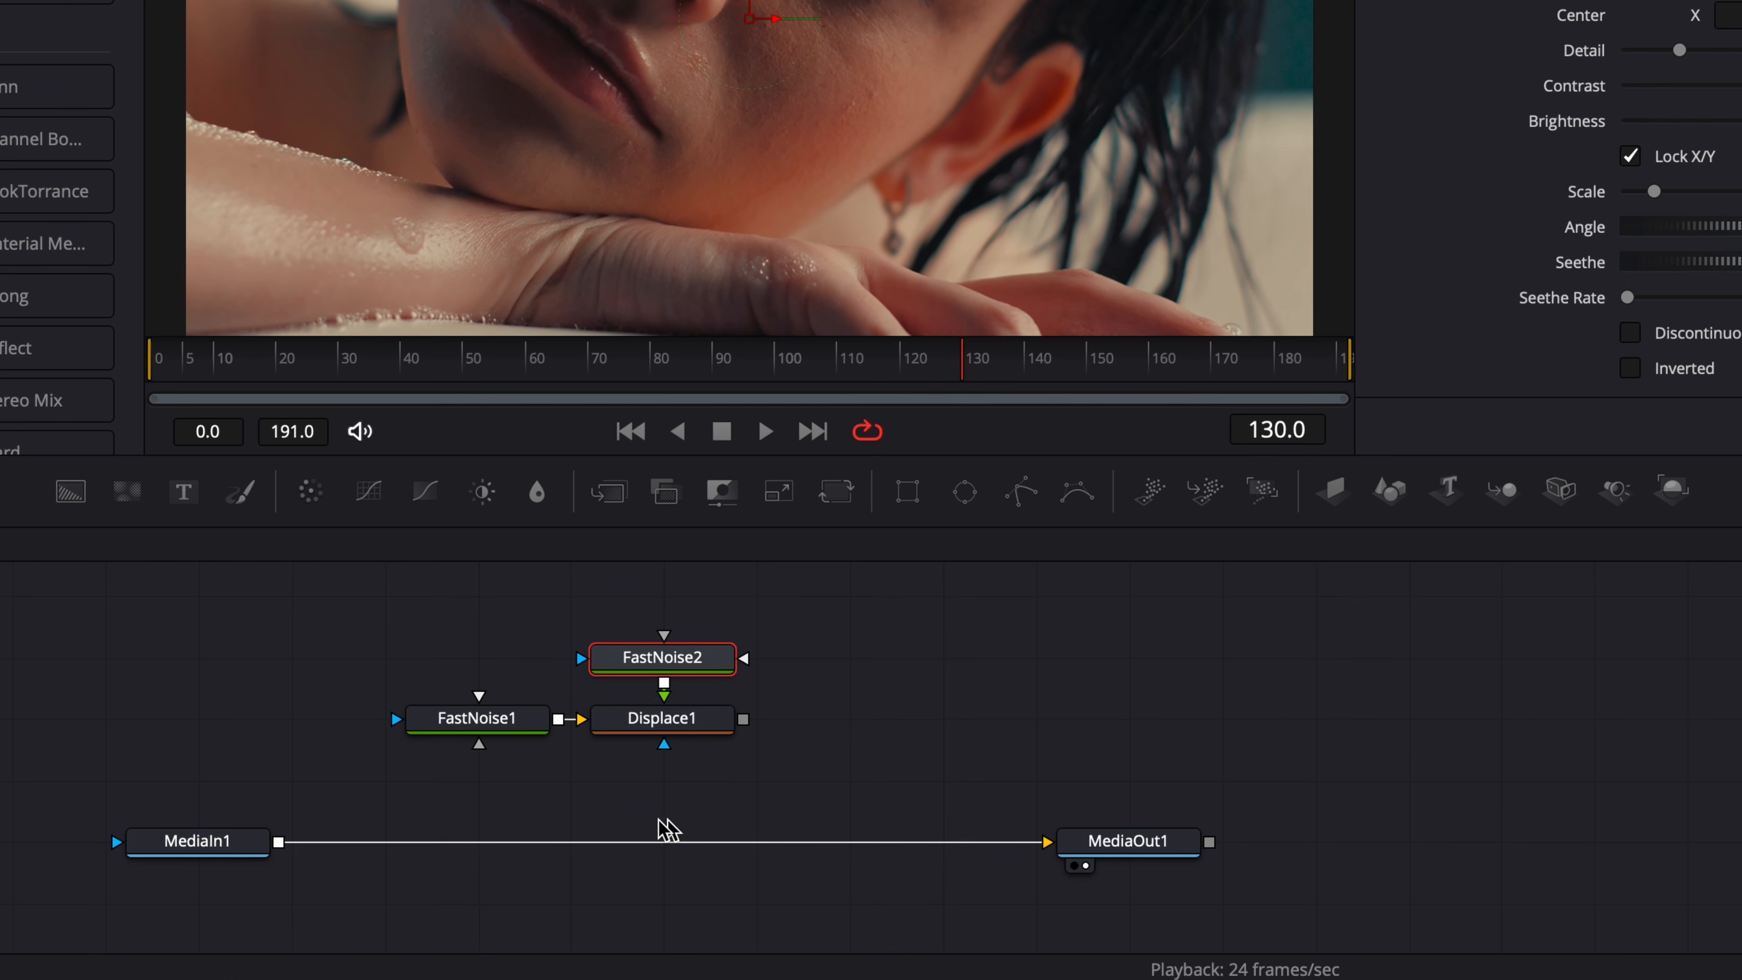
# Show FastNoise1 in the viewer and set its Detail to 10.0, Contrast to 5.0 and Color 1 Alpha to 1.0.
pyautogui.click(509, 727)
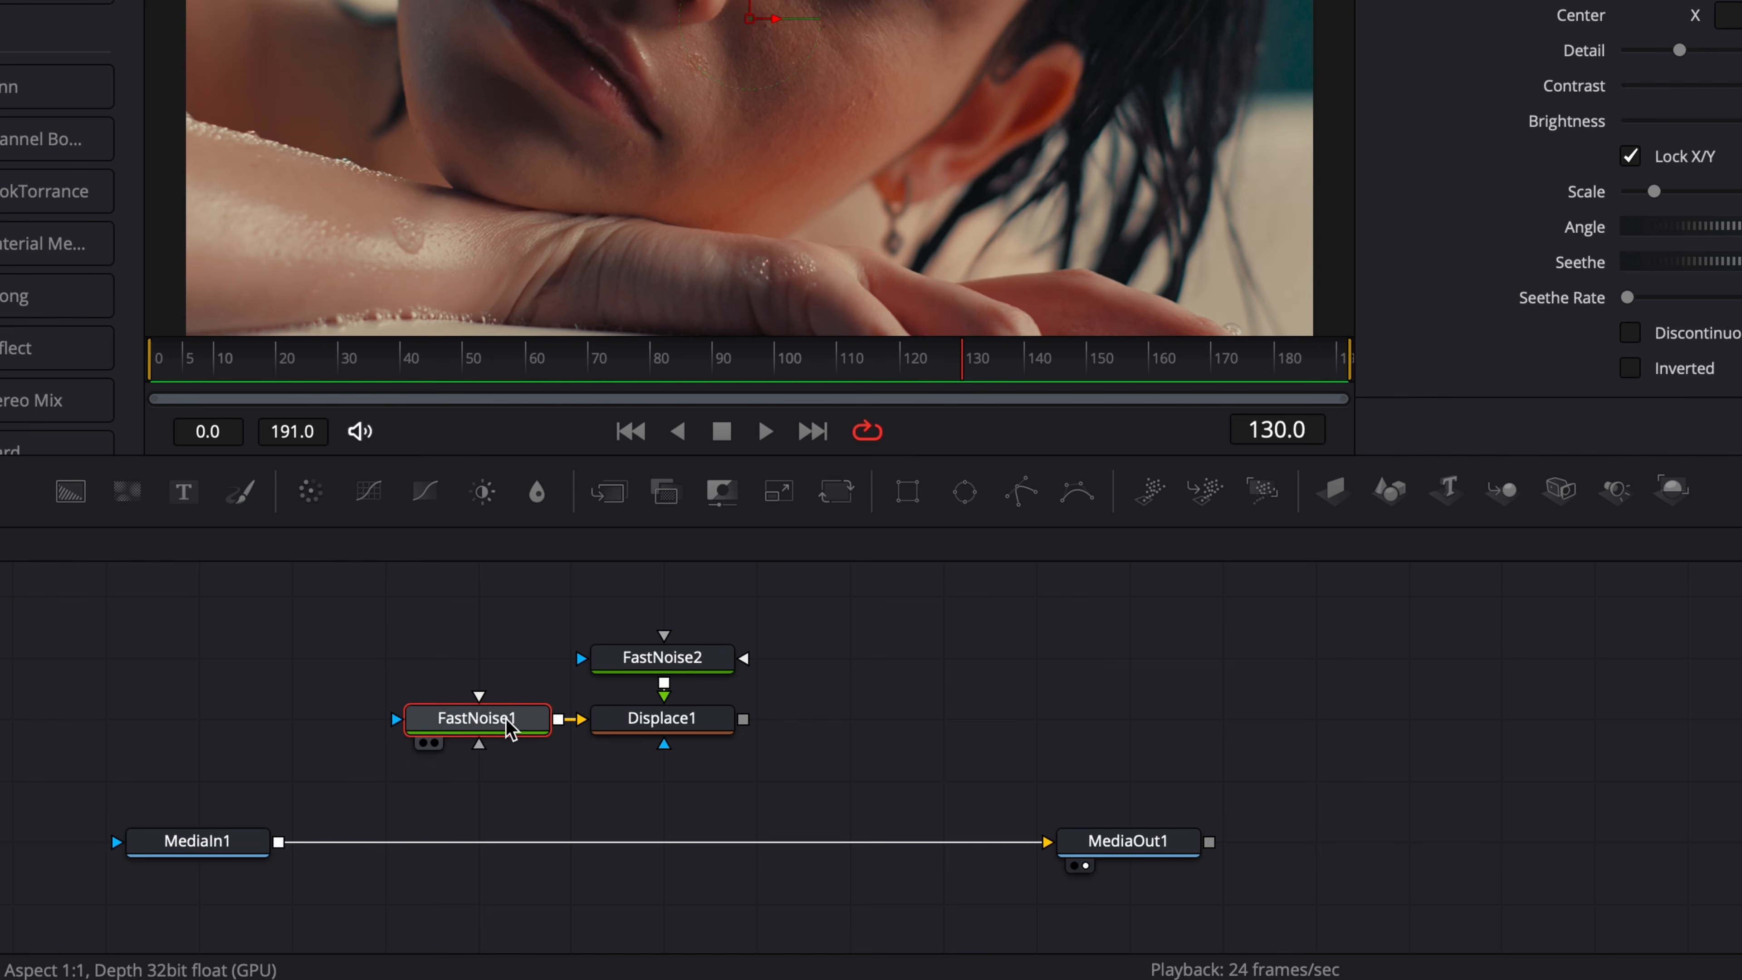
pyautogui.click(435, 744)
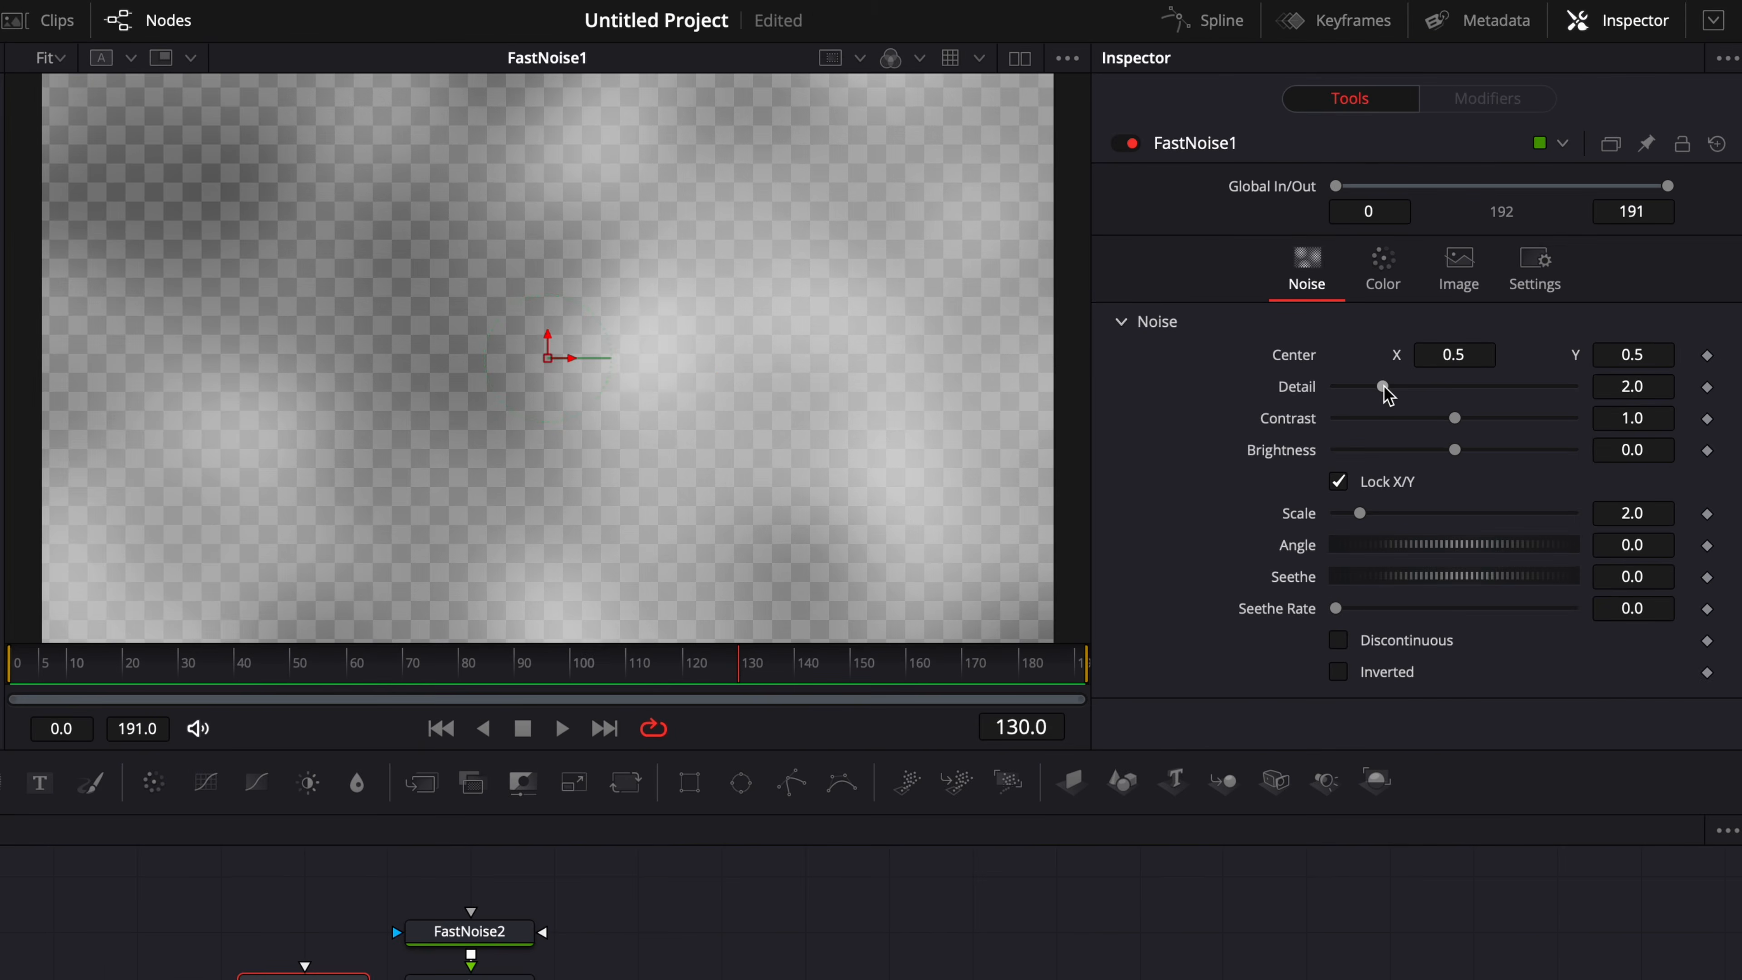
pyautogui.moveTo(1388, 395); pyautogui.dragTo(1573, 387)
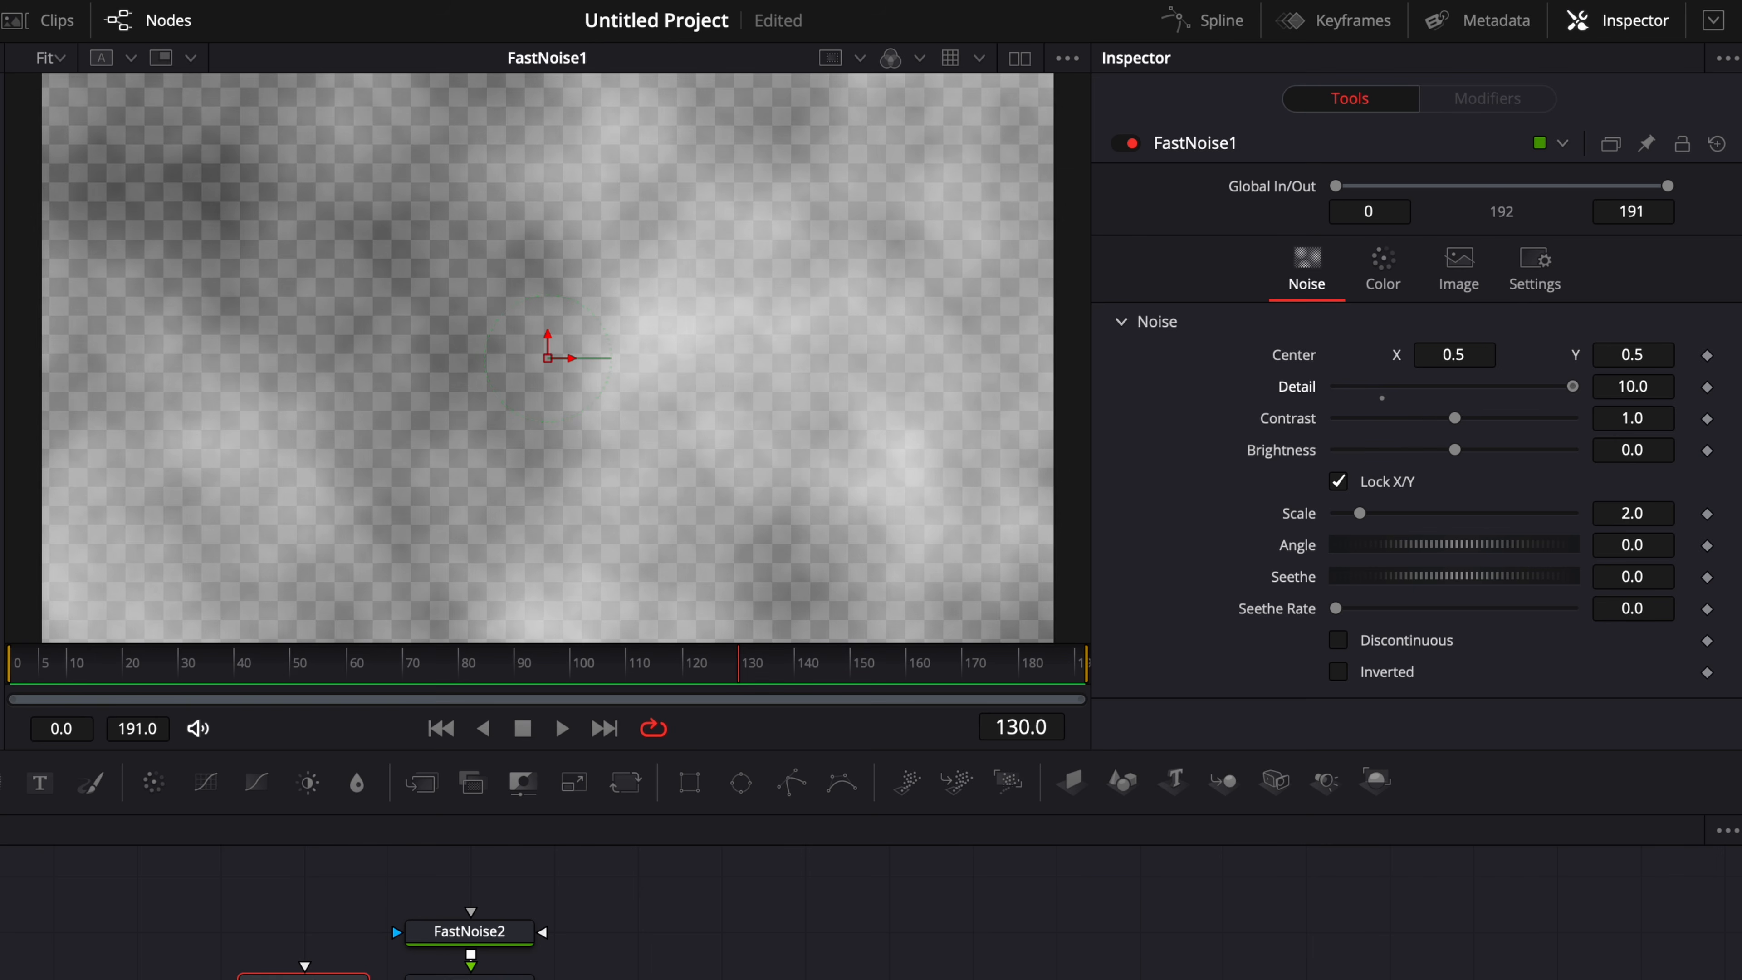
pyautogui.moveTo(1455, 418); pyautogui.dragTo(1577, 419)
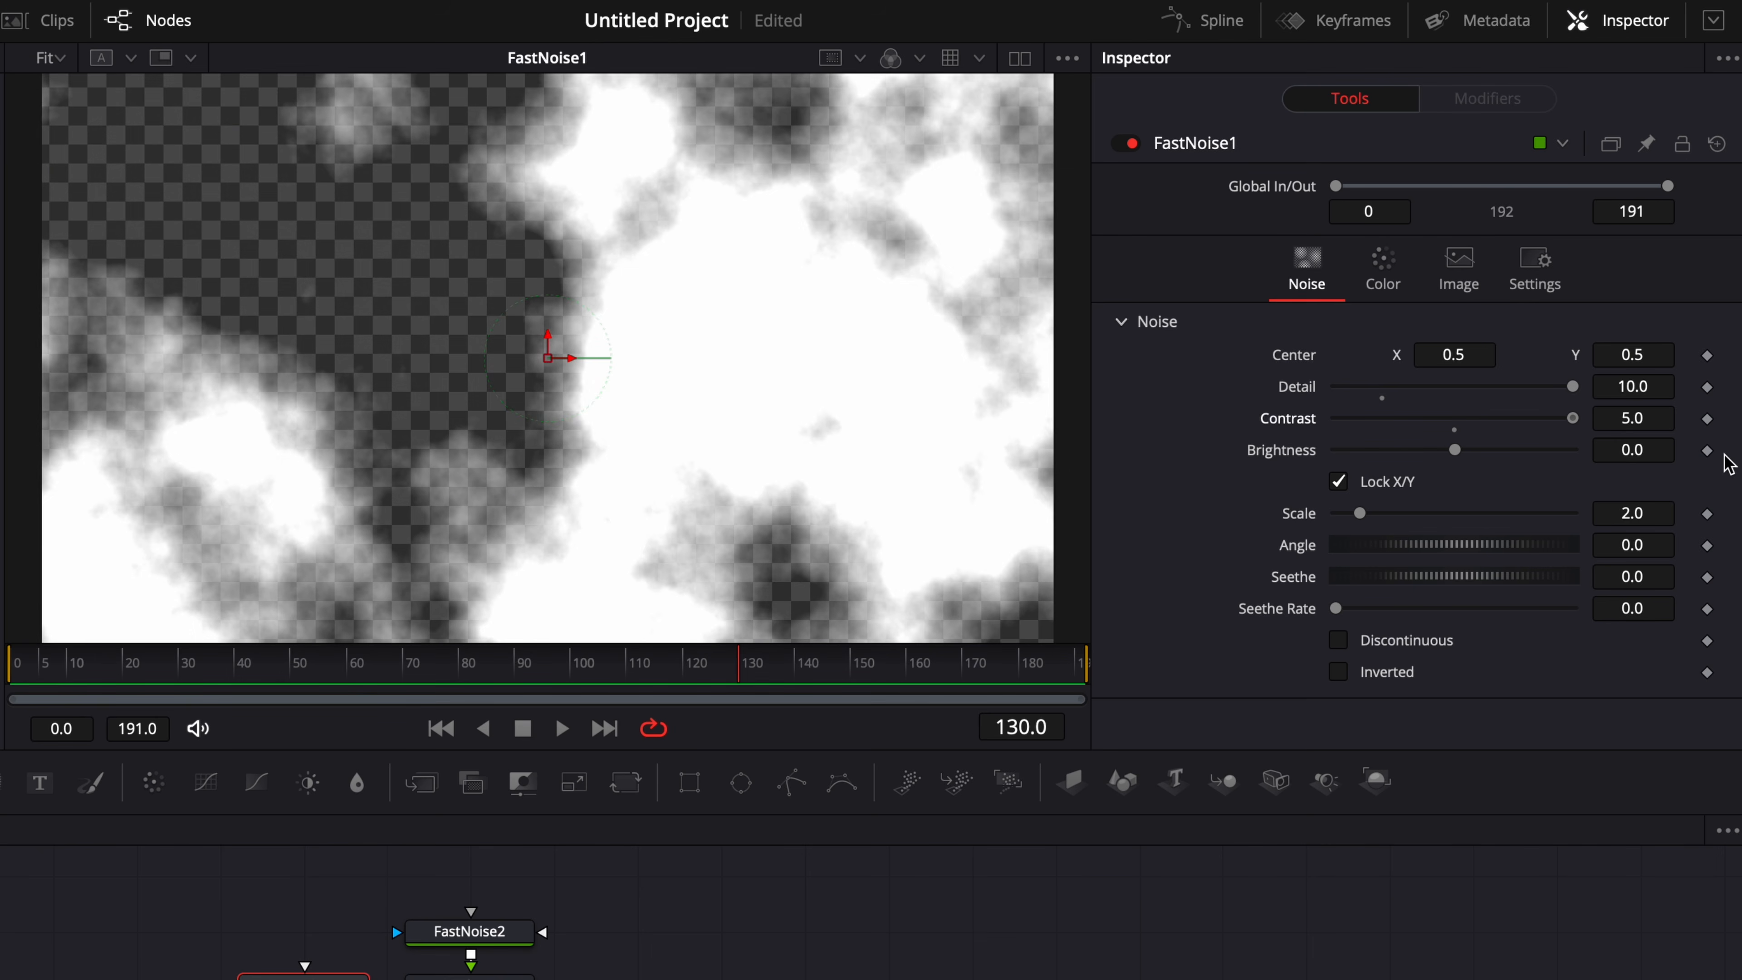
pyautogui.click(1385, 271)
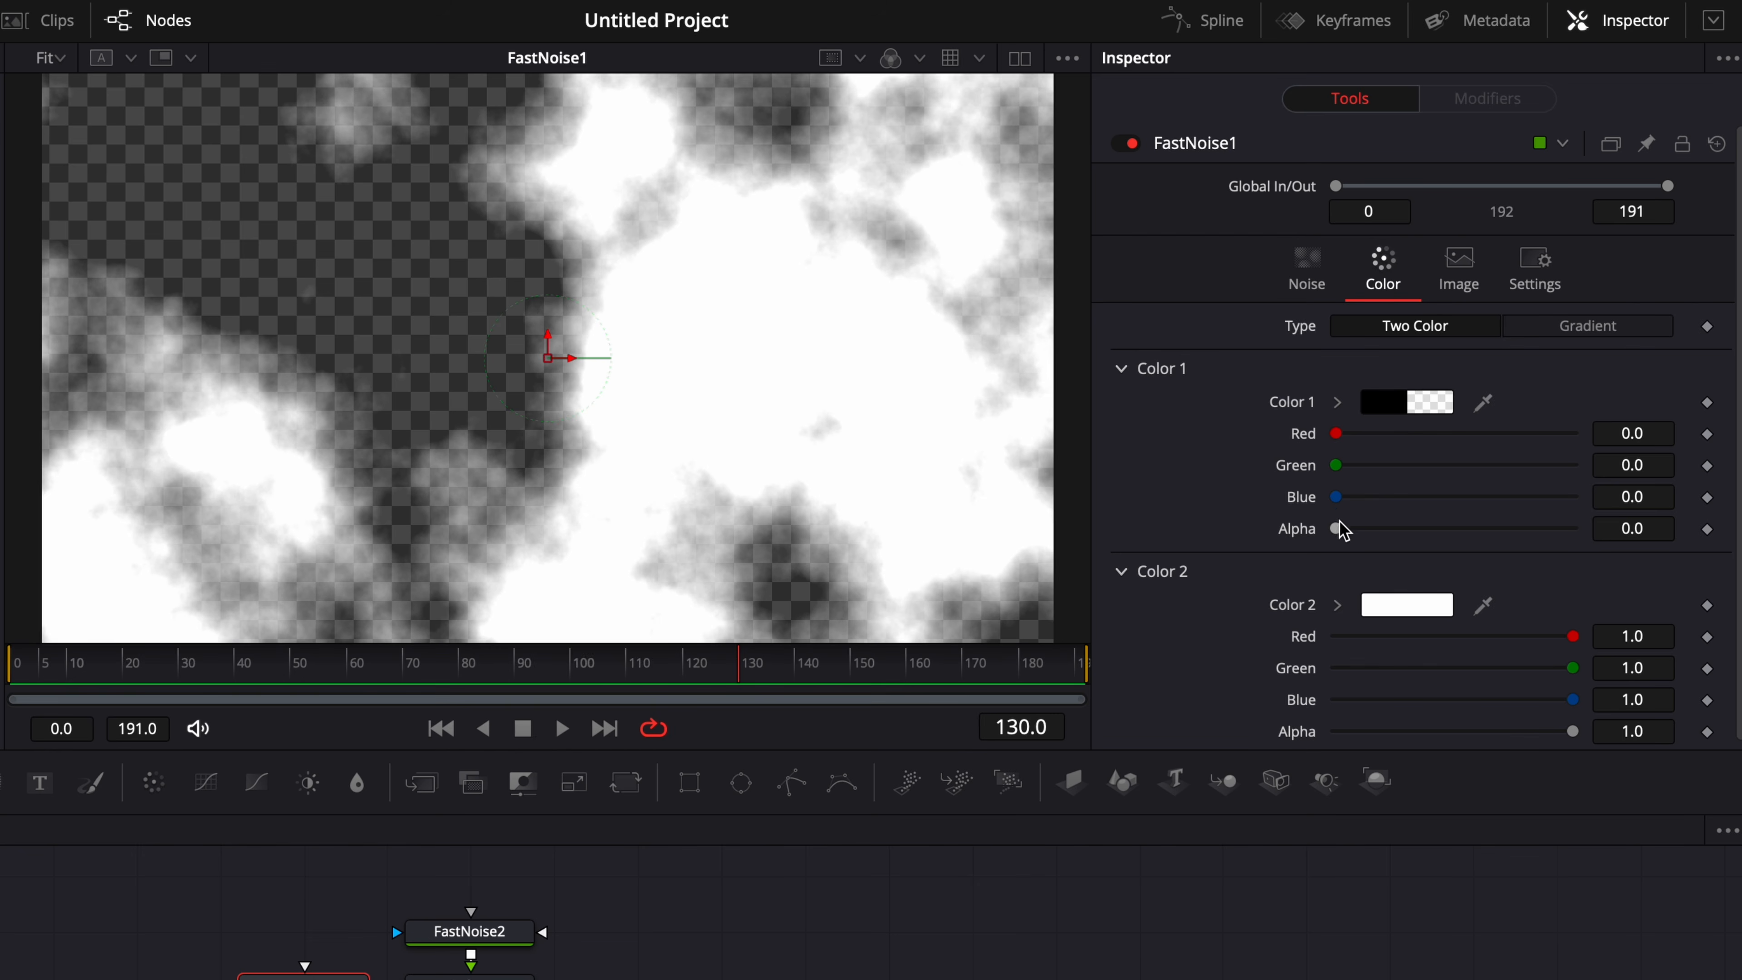
pyautogui.moveTo(1336, 529); pyautogui.dragTo(1621, 553)
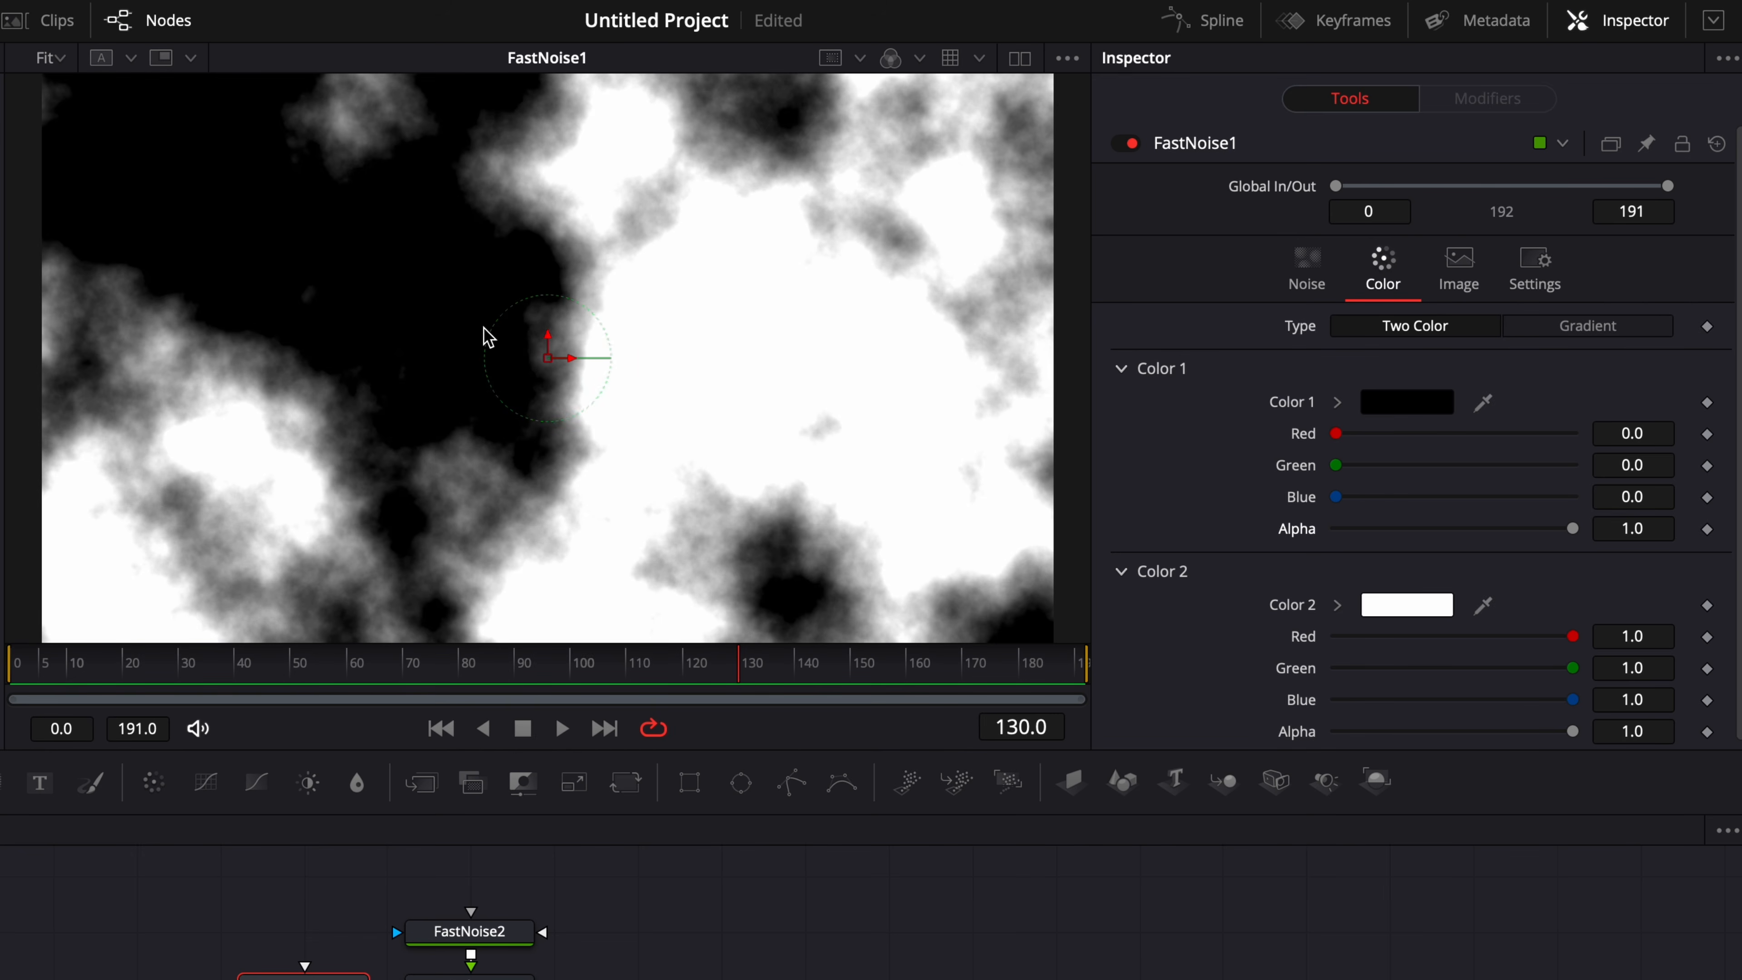
# Enable Discontinuous for FastNoise1's noise and set its Brightness to 1.4.
pyautogui.click(1311, 275)
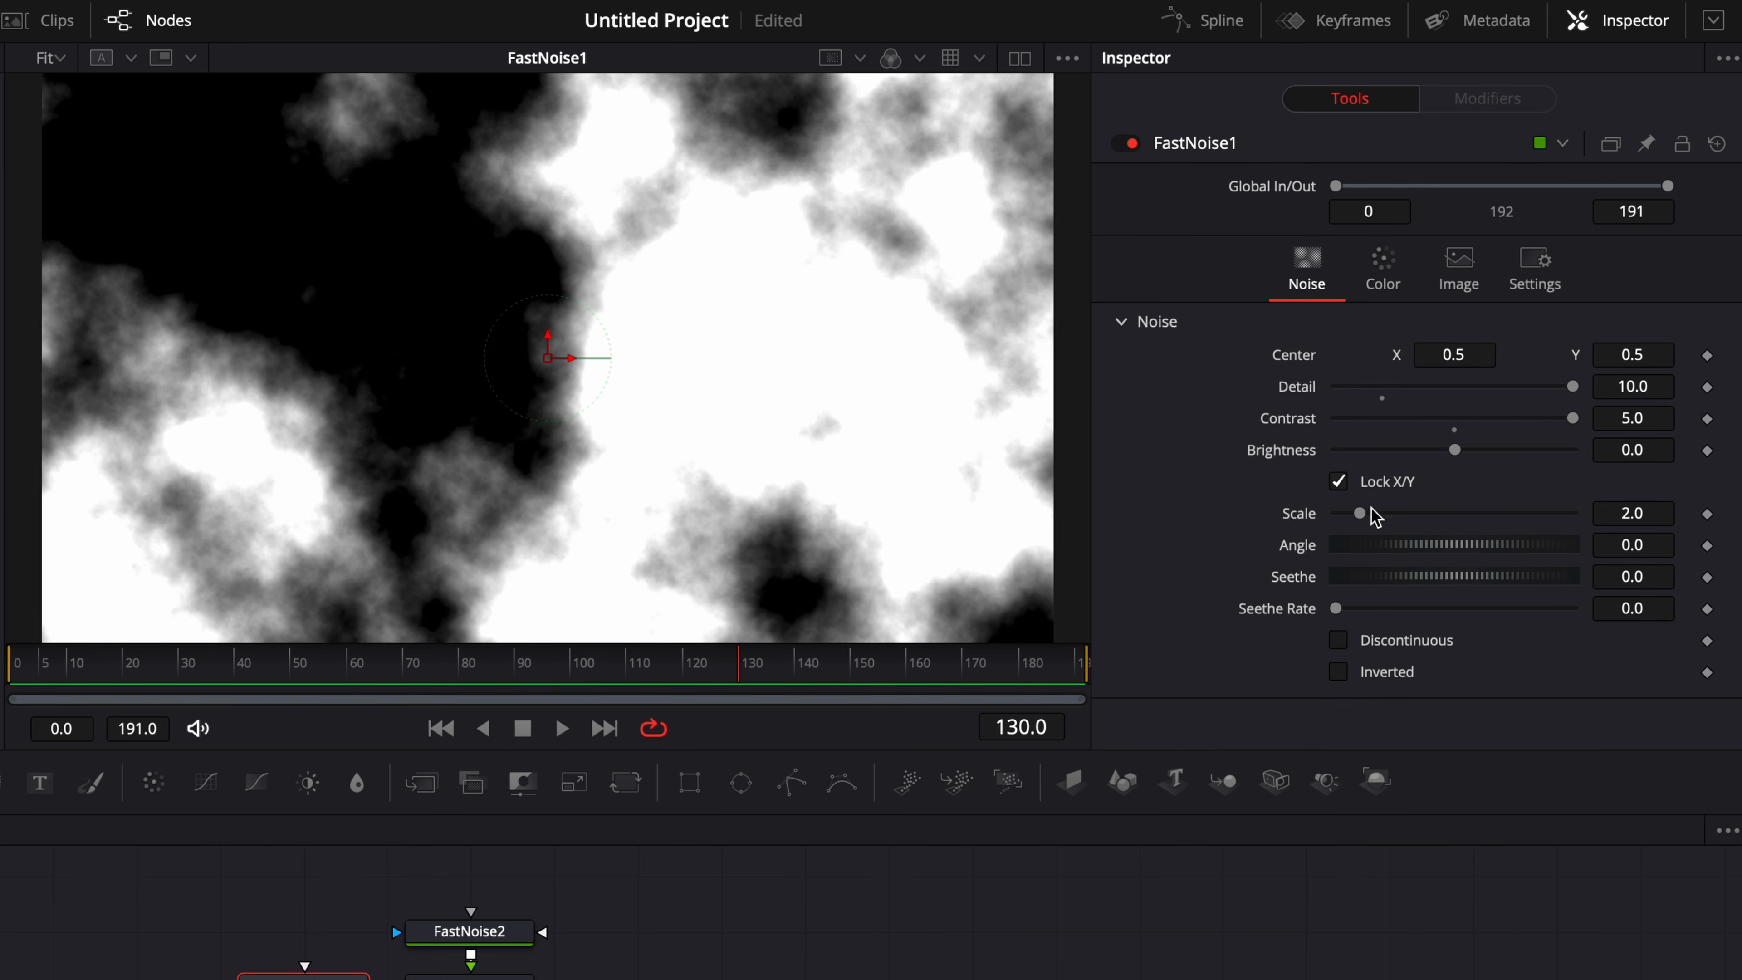
pyautogui.click(1339, 647)
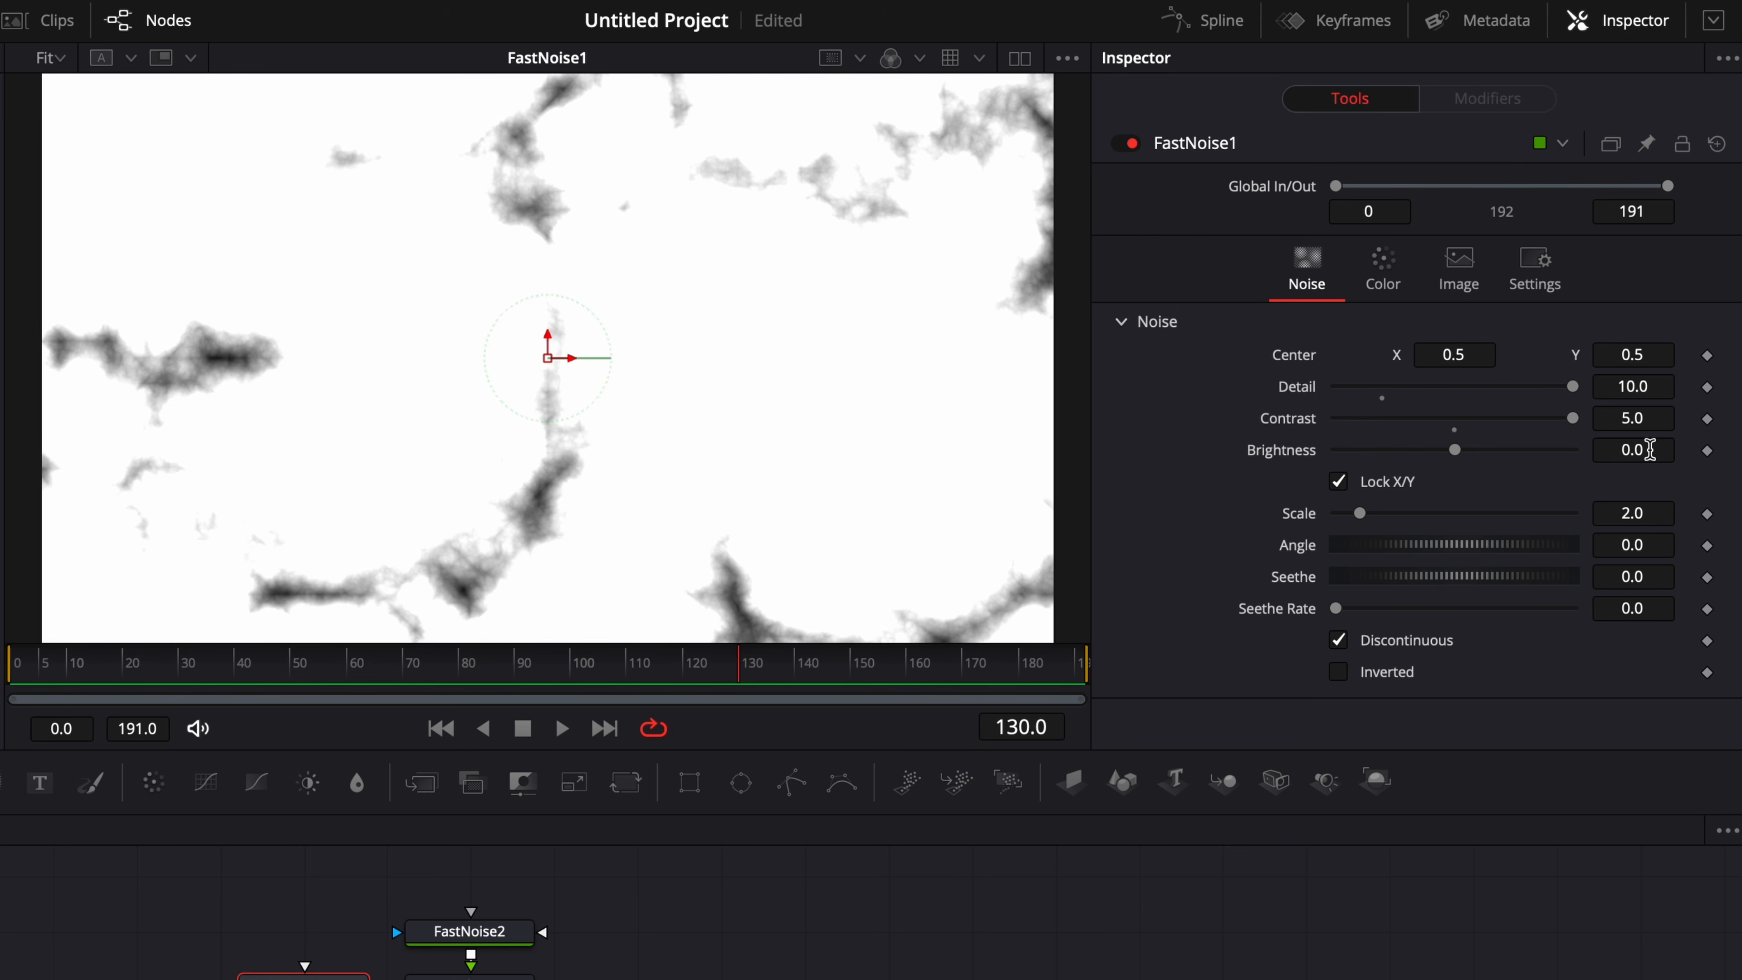
pyautogui.click(1650, 450)
pyautogui.write('1.4')
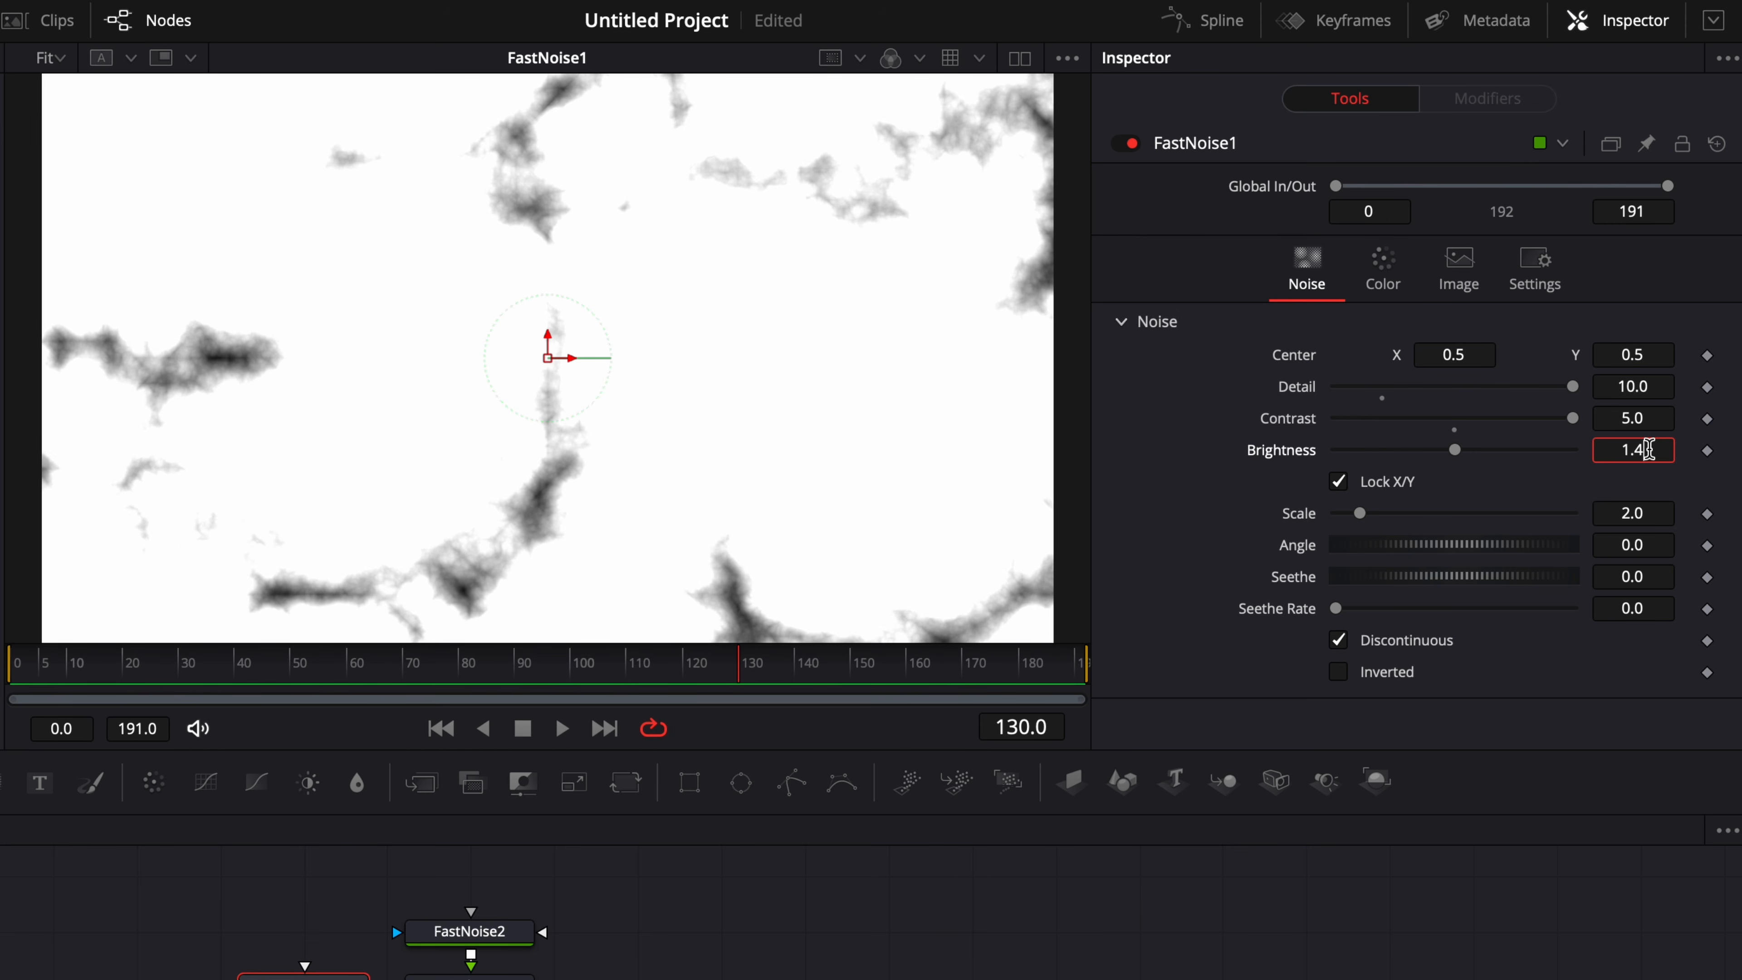
pyautogui.press('Tab')
# Set FastNoise1's Seethe Rate to 1.0 and play back the composition to check the noise animation.
pyautogui.click(1338, 606)
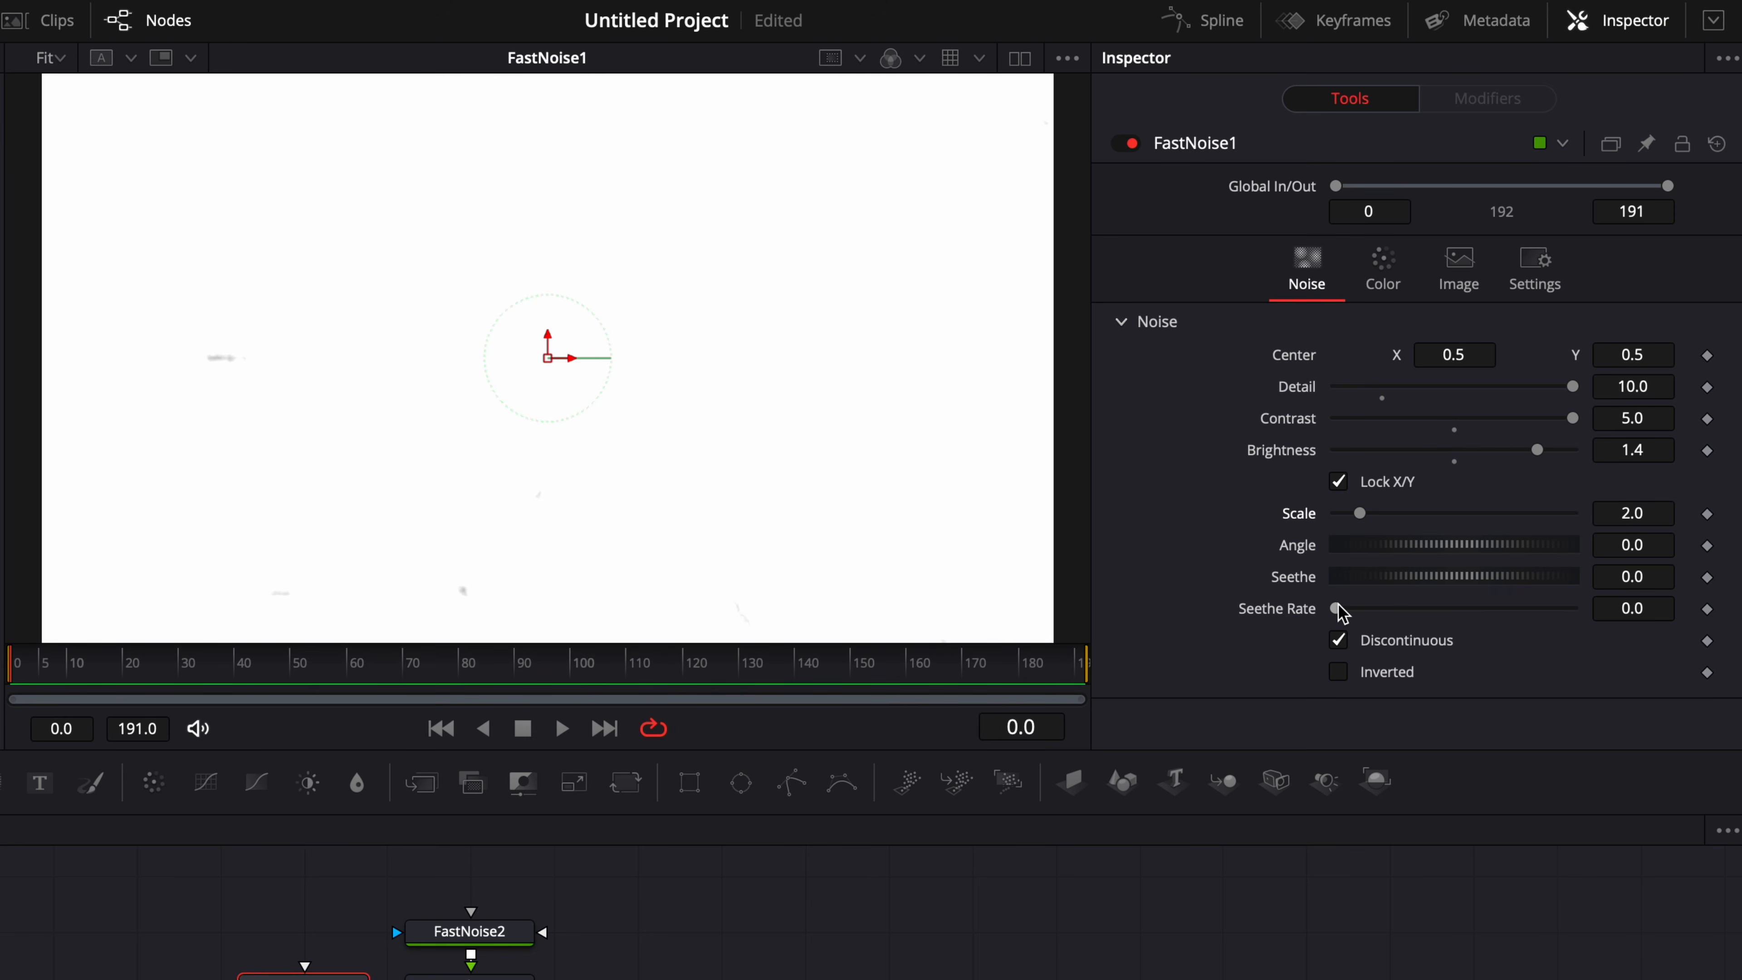
pyautogui.click(39, 663)
pyautogui.press('space')
pyautogui.press('space')
pyautogui.moveTo(1337, 608); pyautogui.dragTo(1573, 608)
pyautogui.press('space')
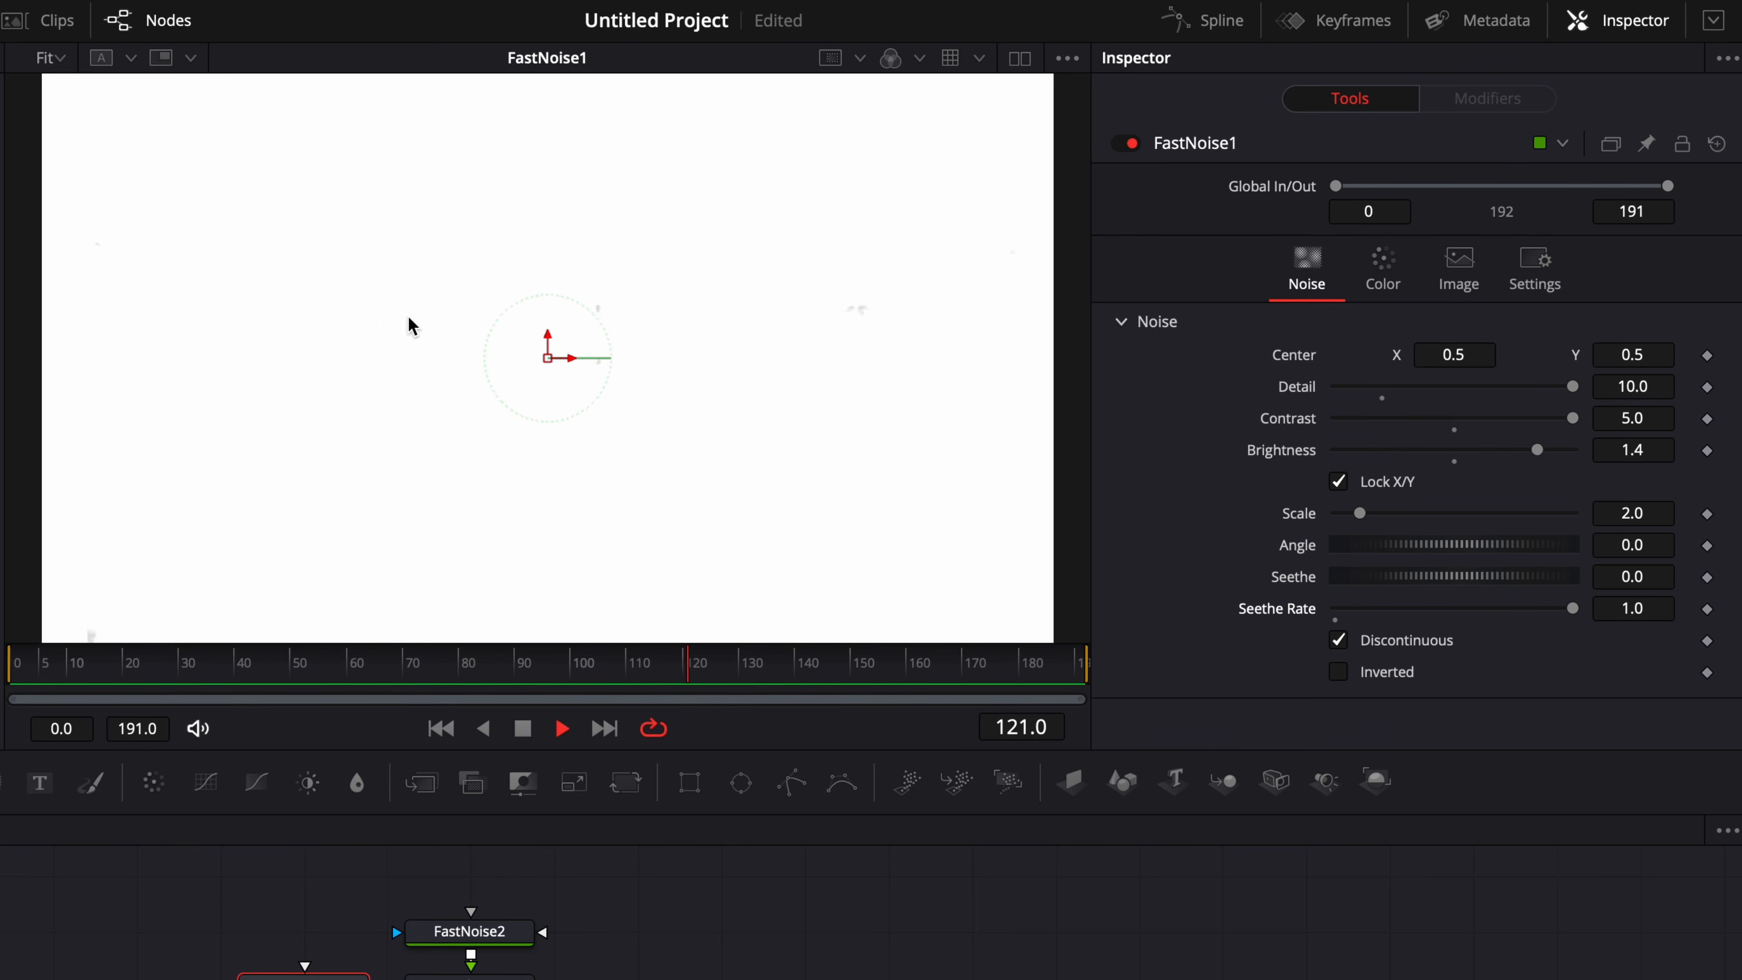
# Play back FastNoise1's noise animation and stop it.
pyautogui.press('space')
pyautogui.press('space')
pyautogui.press('space')
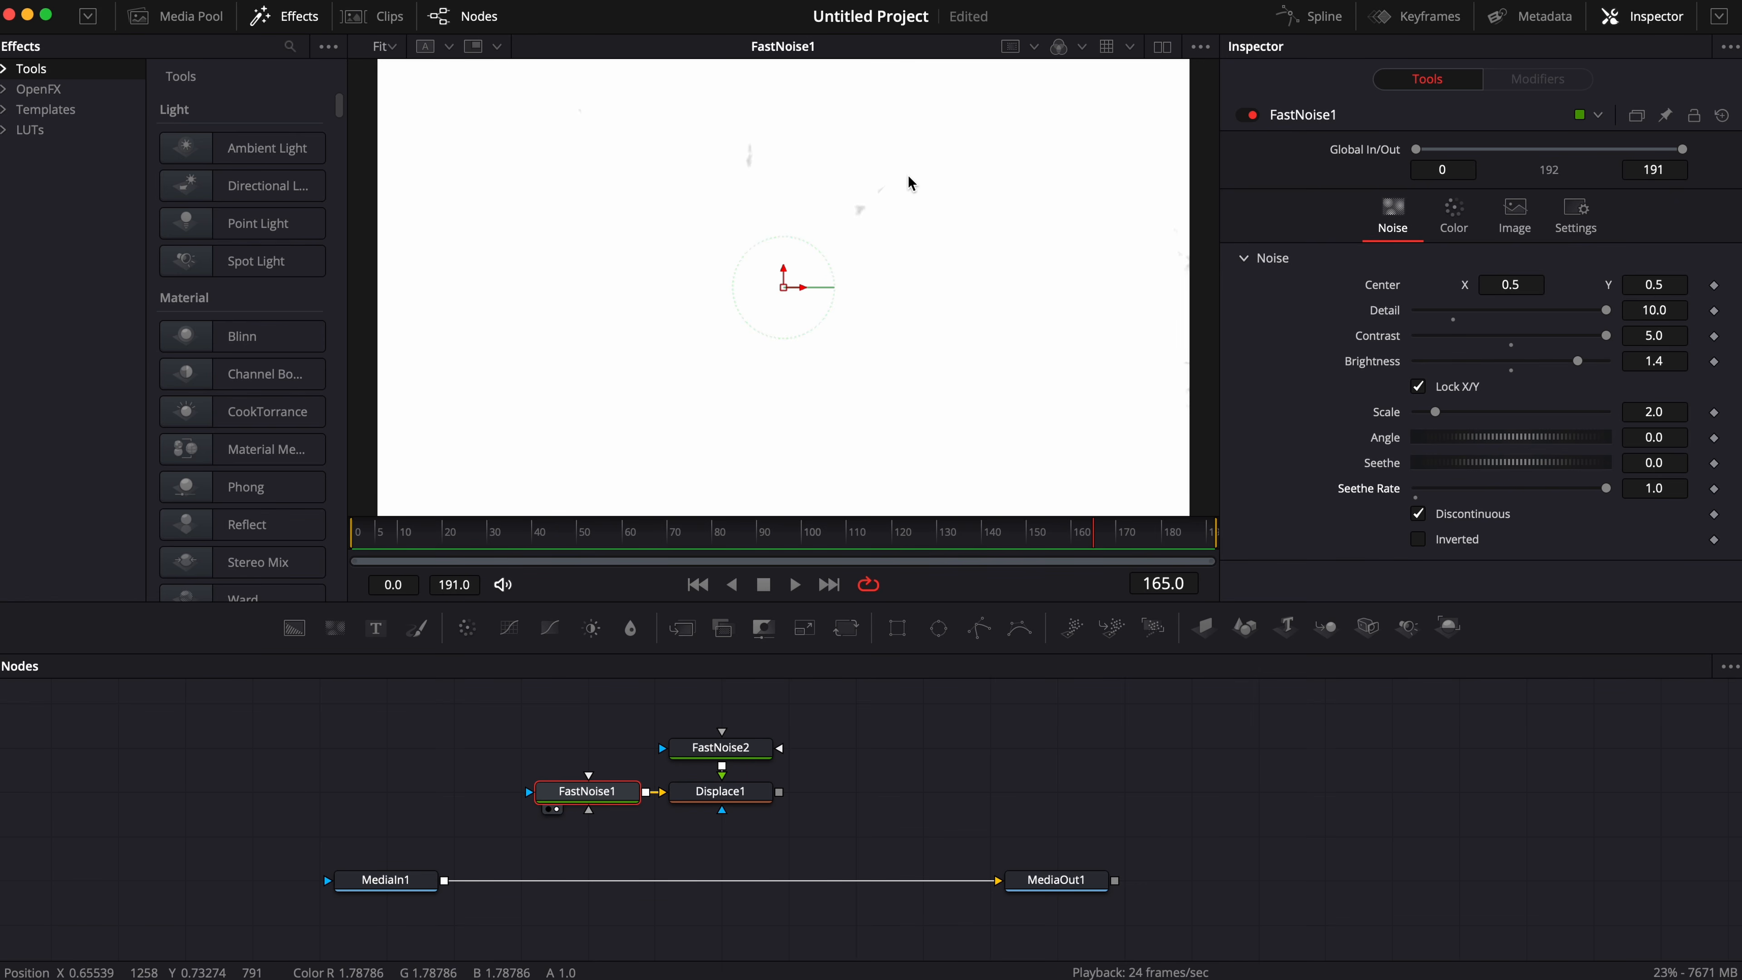
# Show FastNoise2 in the viewer and set its Color 1 Alpha to 1.0, Detail to 10.0 and Contrast to 5.0.
pyautogui.click(740, 757)
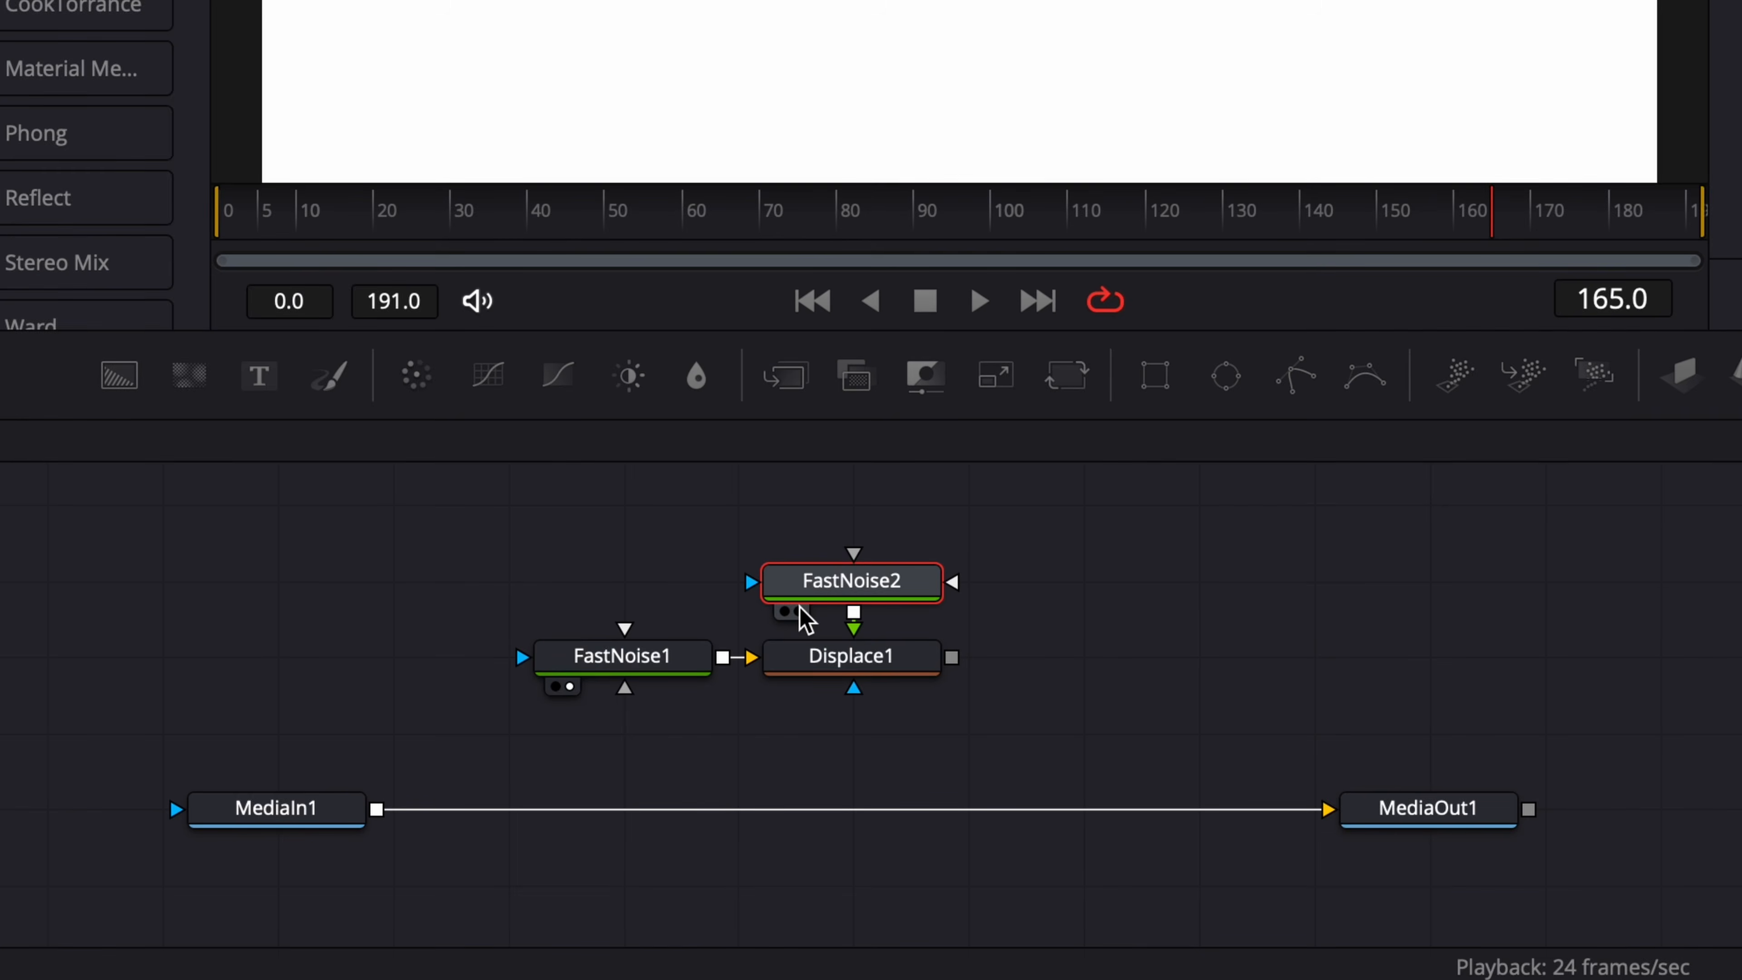
pyautogui.click(690, 765)
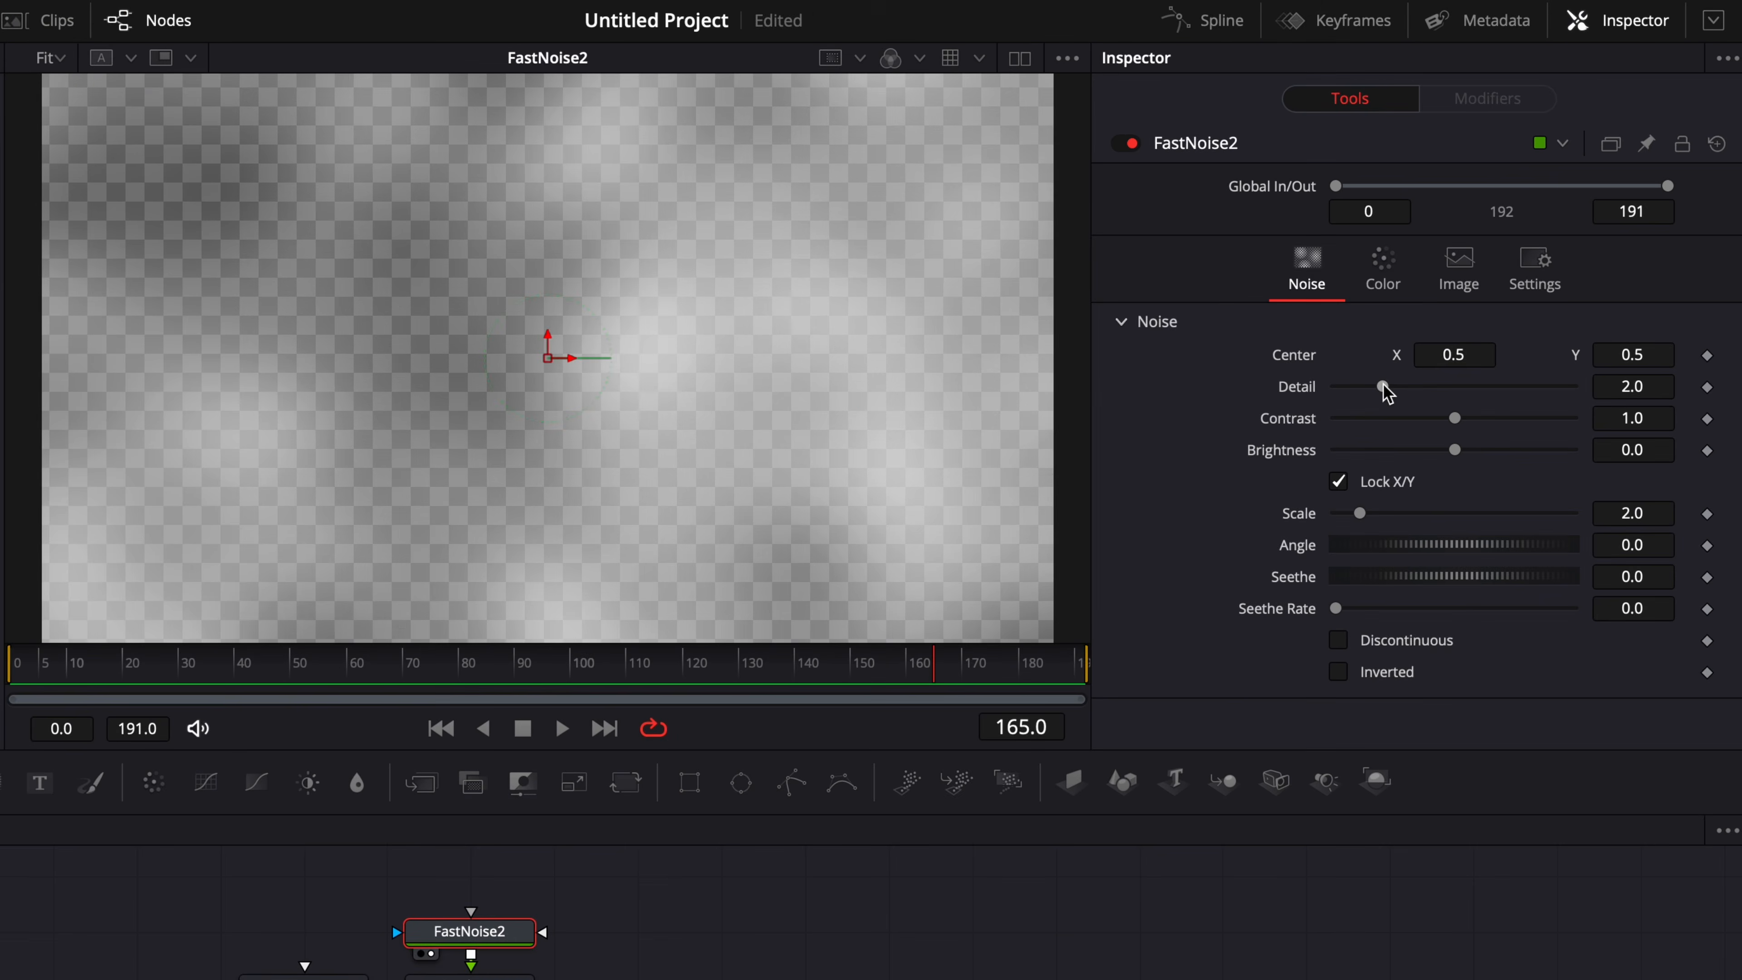
pyautogui.click(1384, 273)
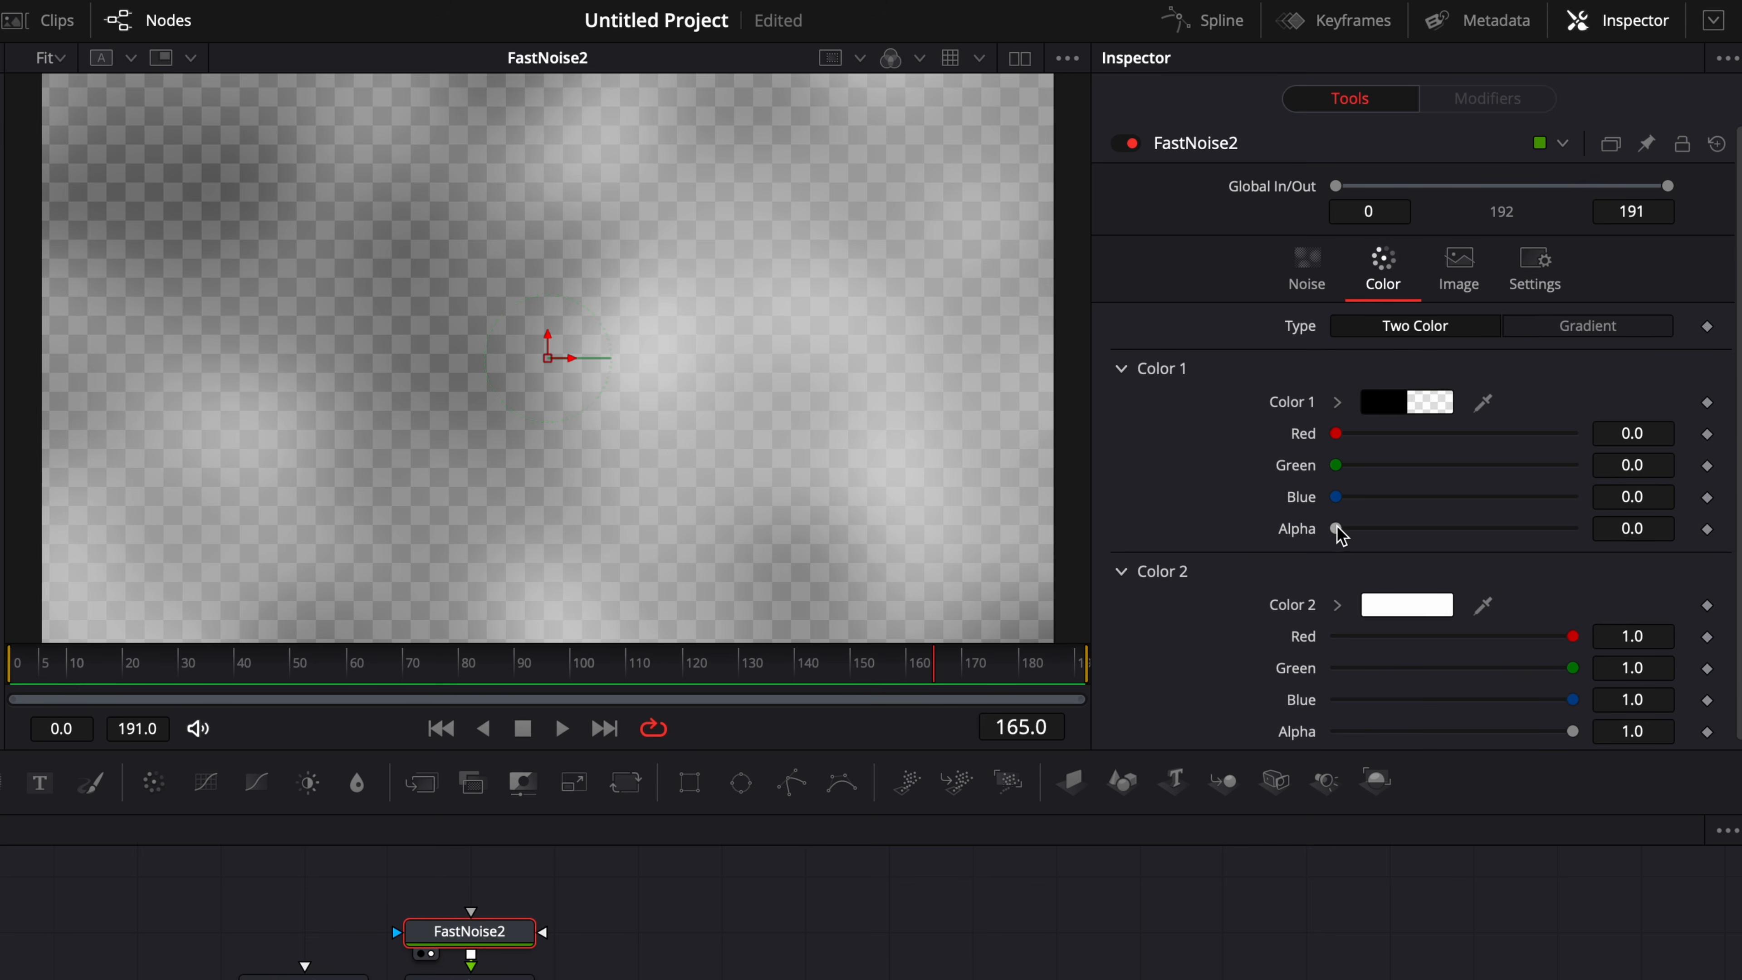
pyautogui.moveTo(1337, 530); pyautogui.dragTo(1573, 529)
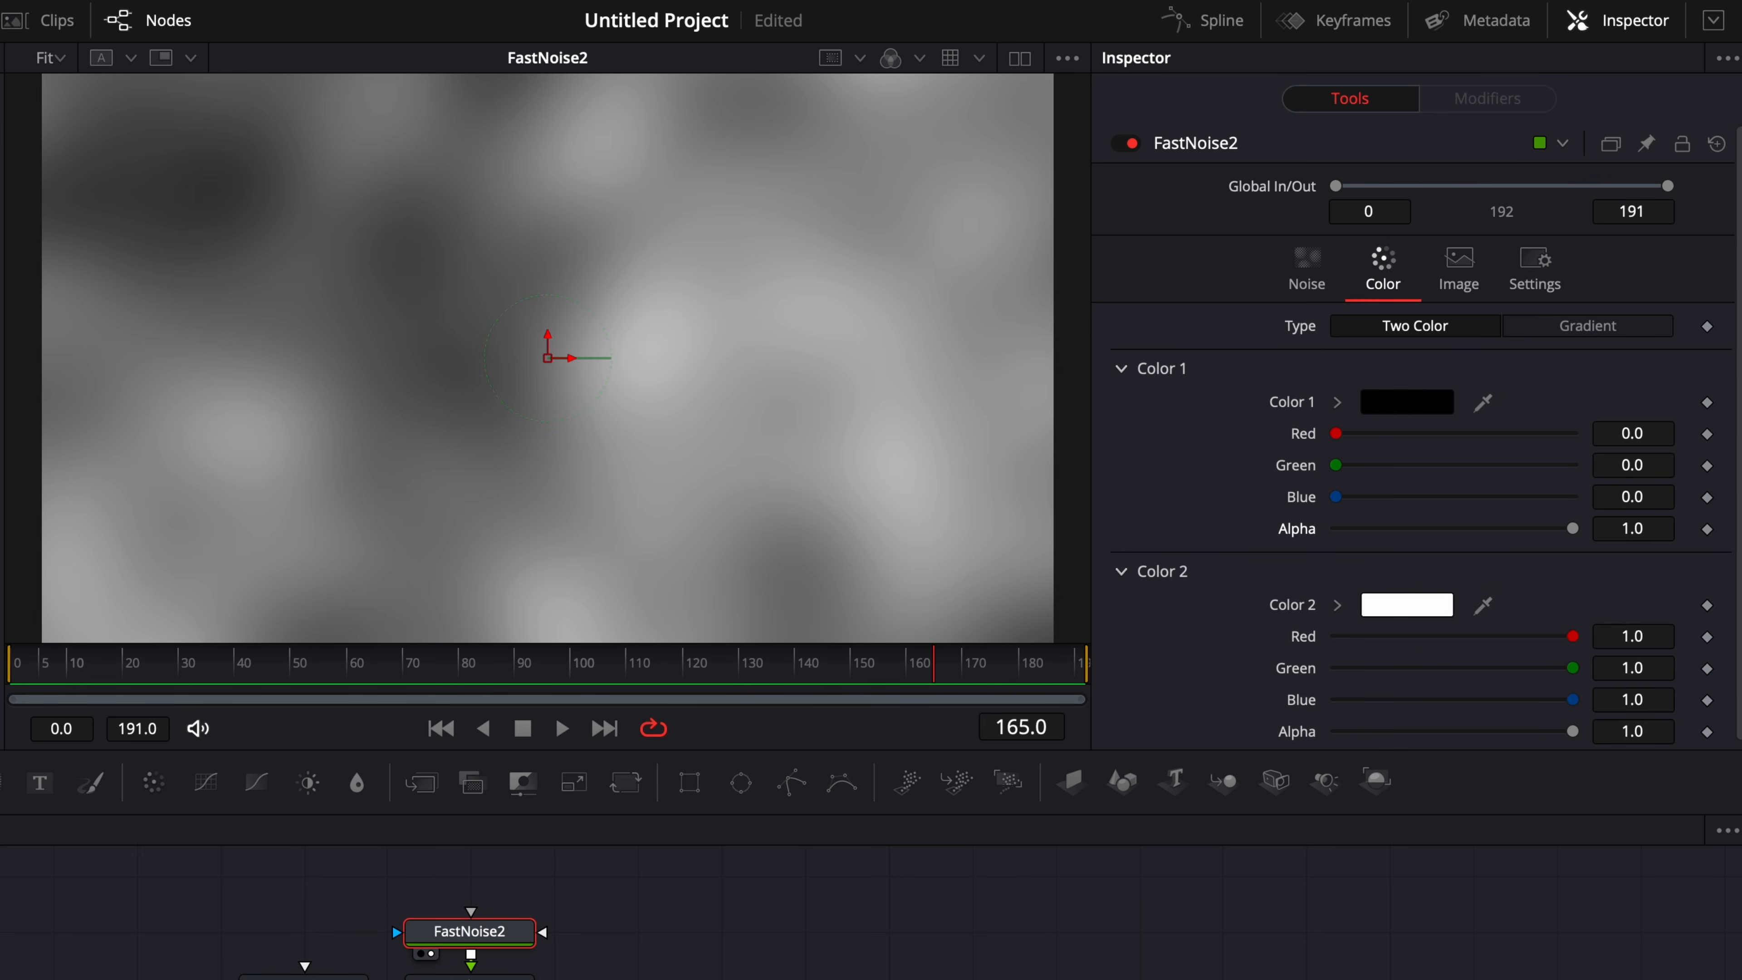
pyautogui.click(1320, 287)
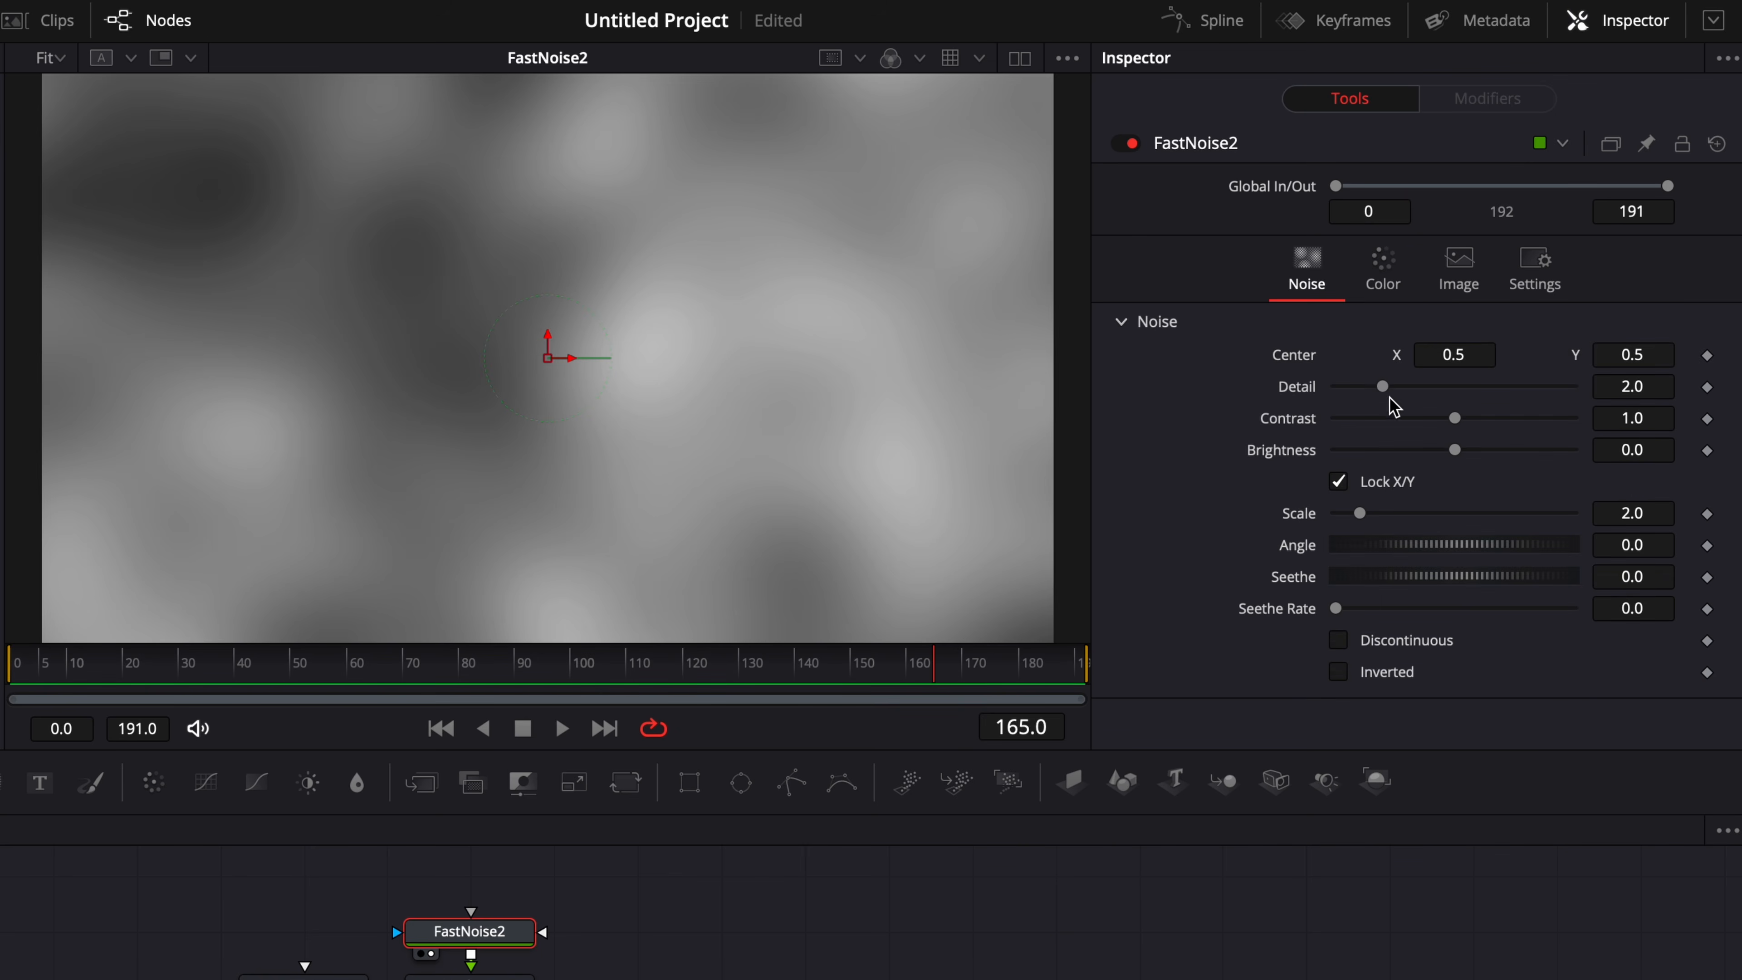
pyautogui.moveTo(1382, 387); pyautogui.dragTo(1735, 432)
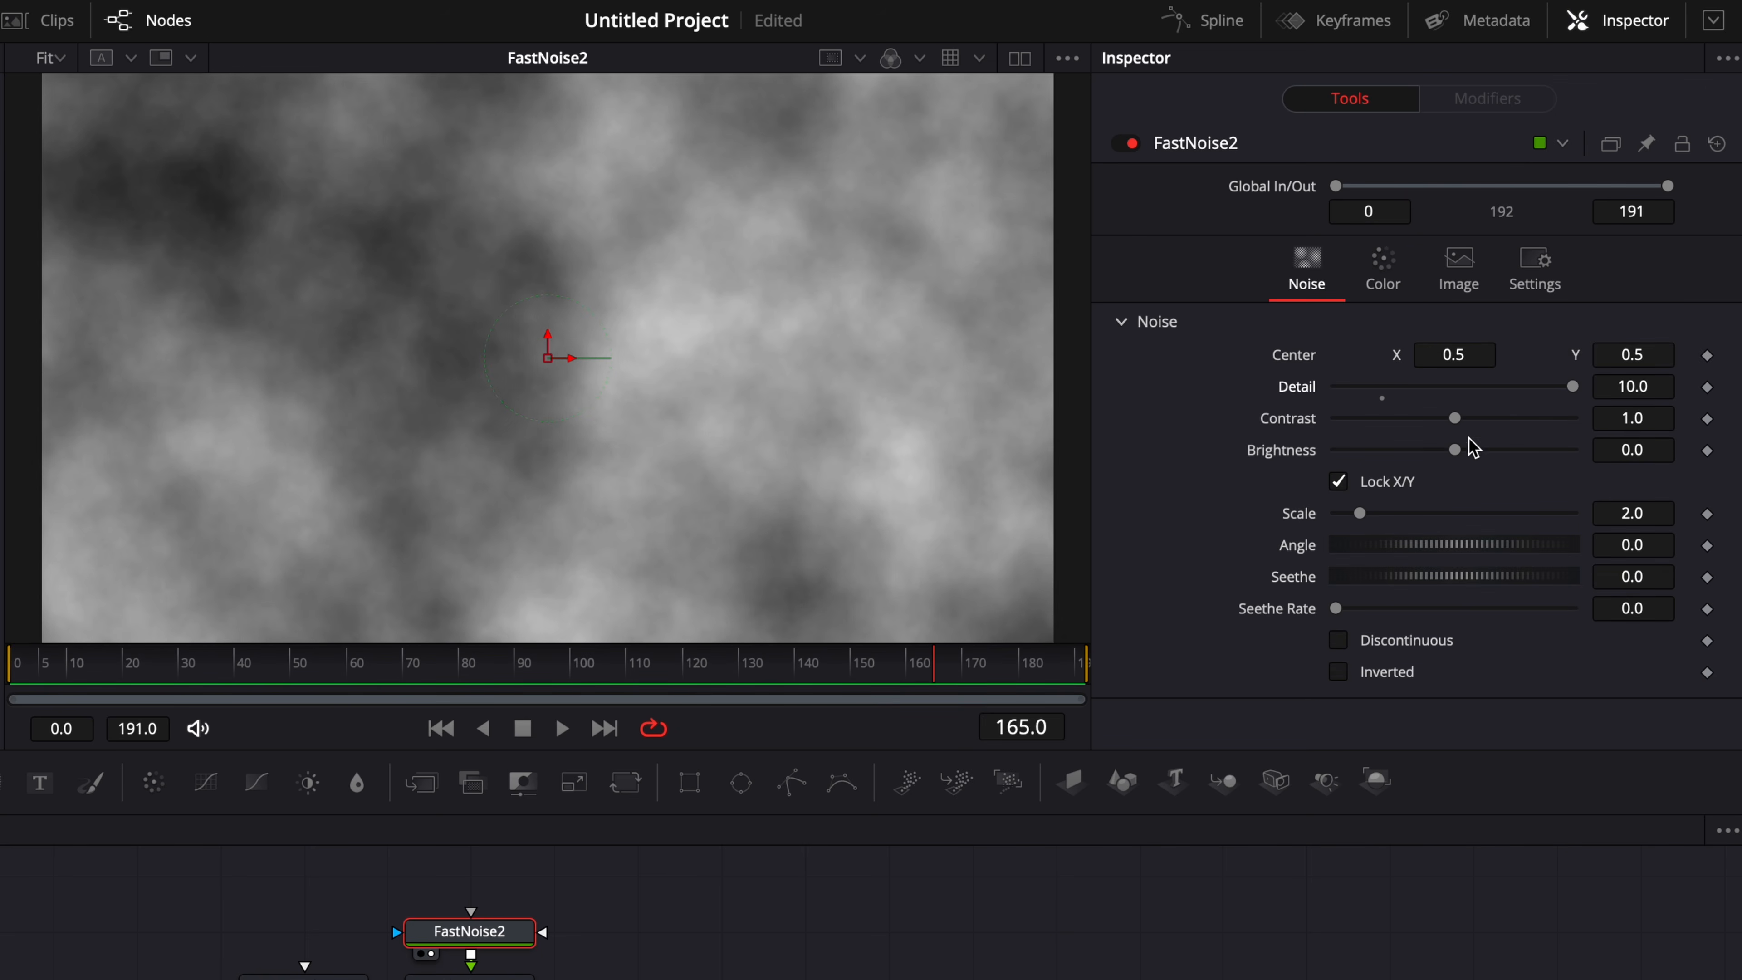
pyautogui.moveTo(1457, 420); pyautogui.dragTo(1656, 452)
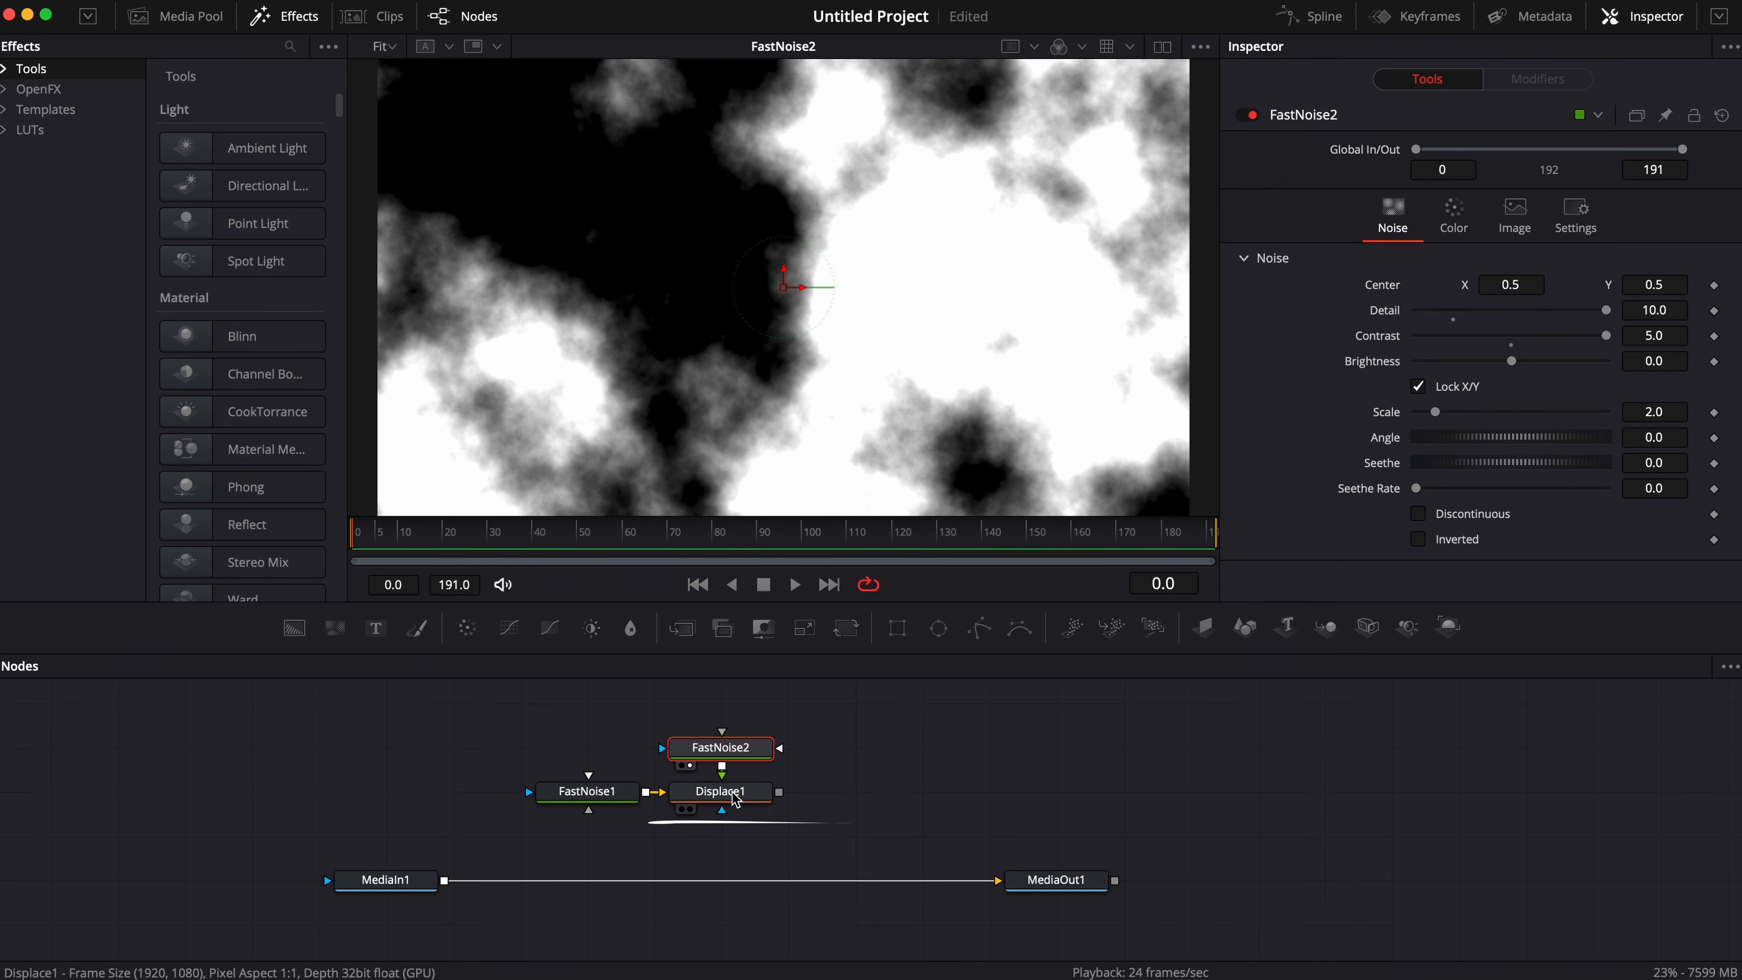
# Show Displace1 in the viewer and set its Type to XY with X Refraction 0.1 and Y Refraction about -0.035.
pyautogui.click(733, 795)
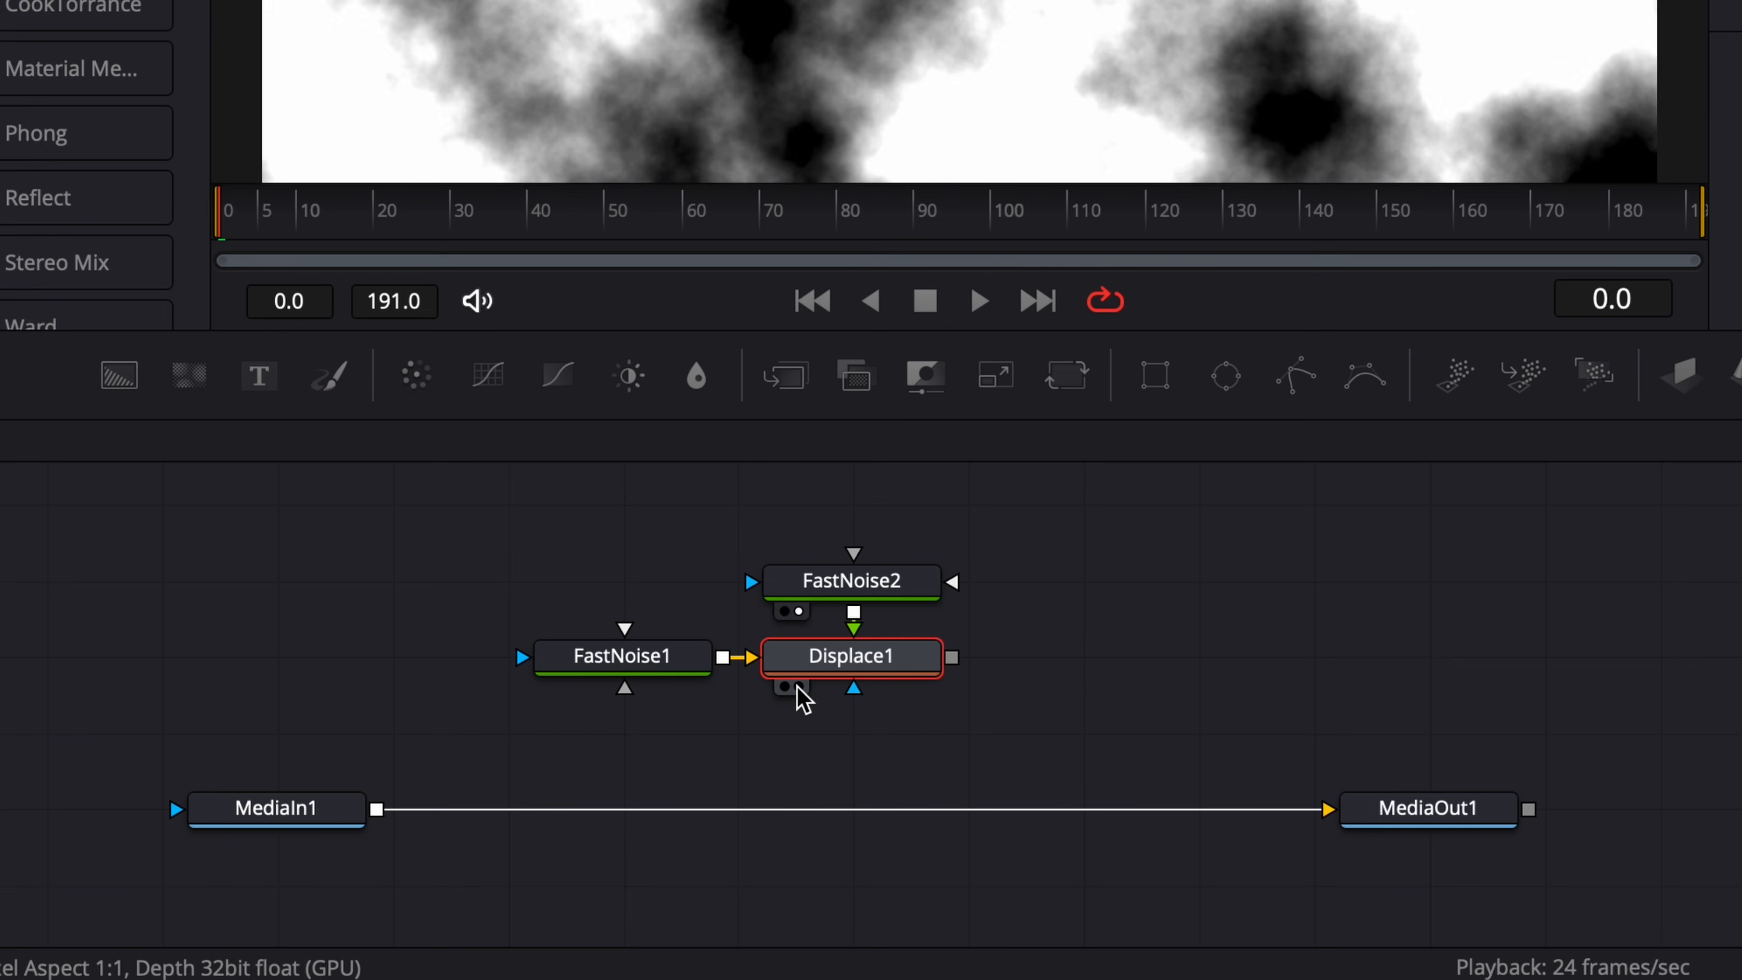
pyautogui.click(689, 810)
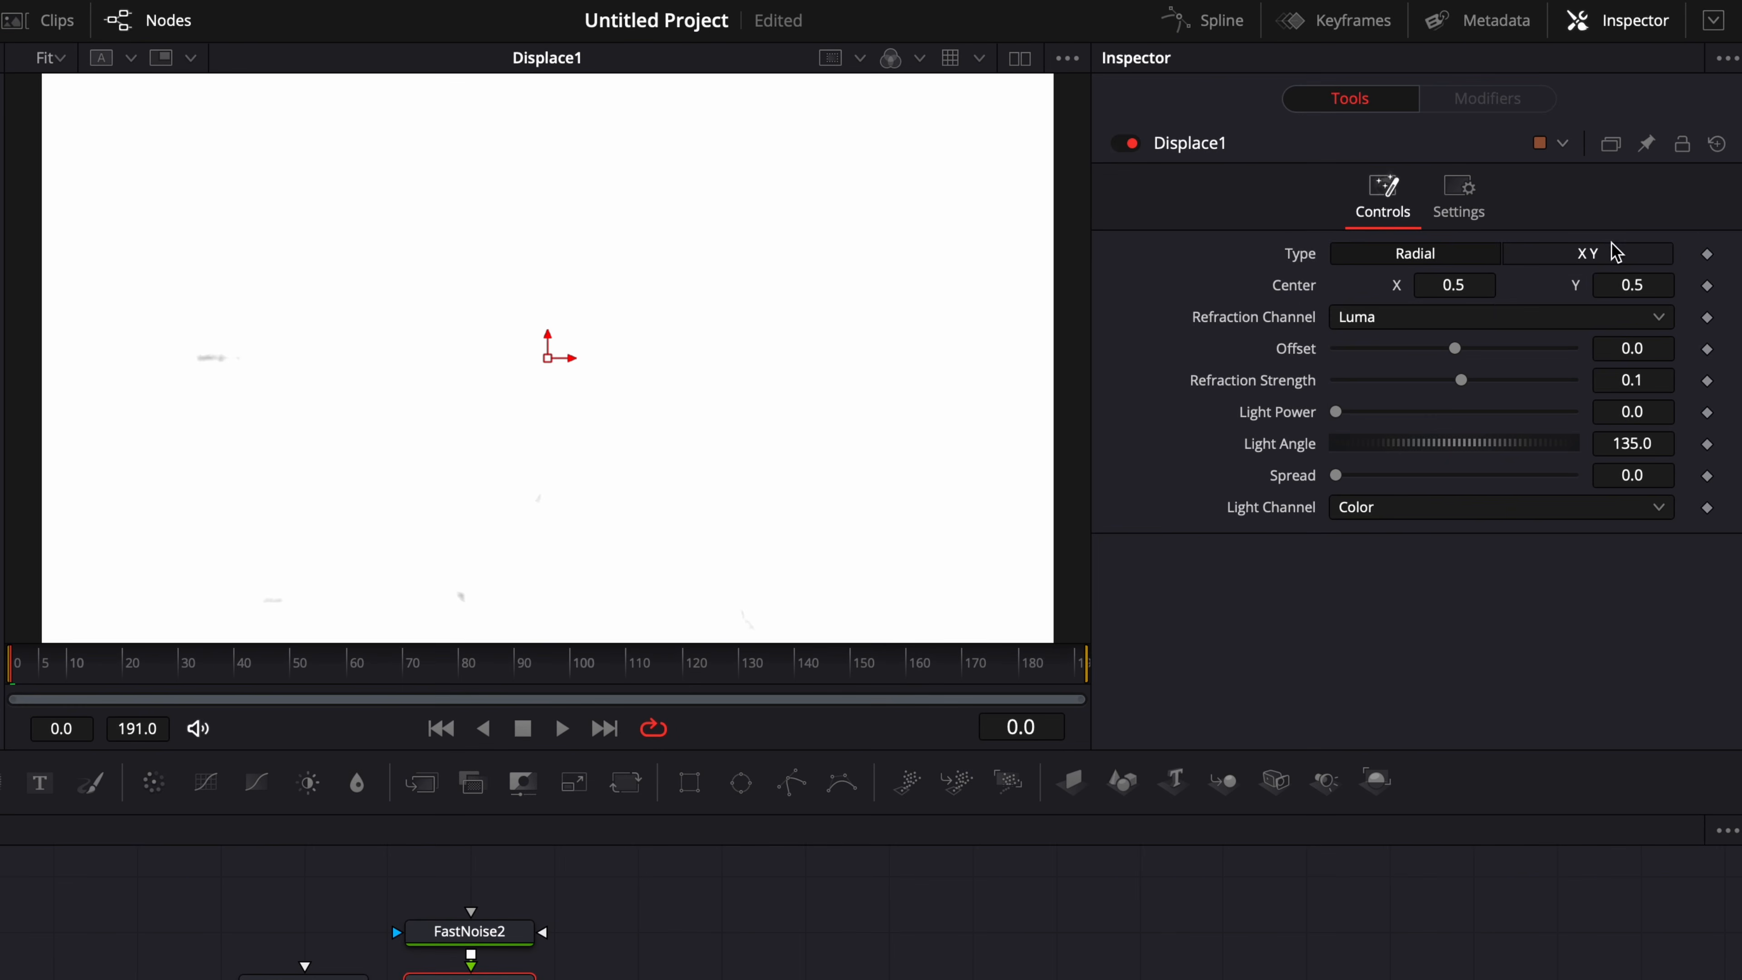
pyautogui.click(1604, 255)
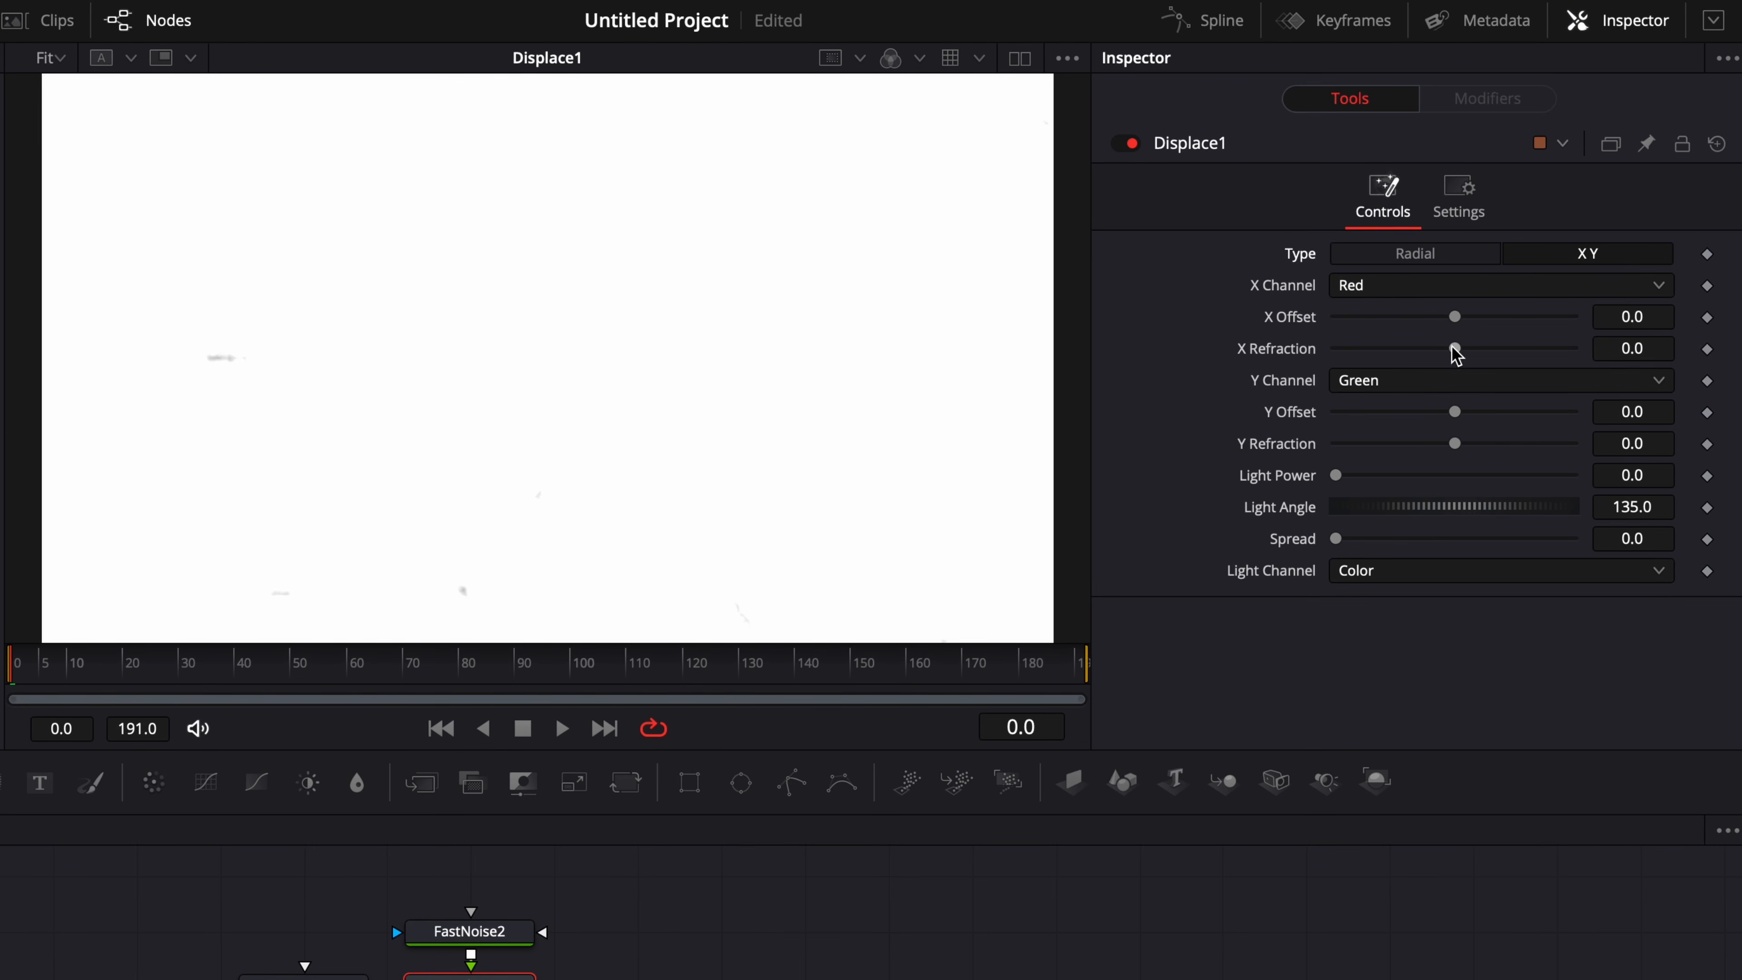
pyautogui.moveTo(1458, 350); pyautogui.dragTo(1605, 363)
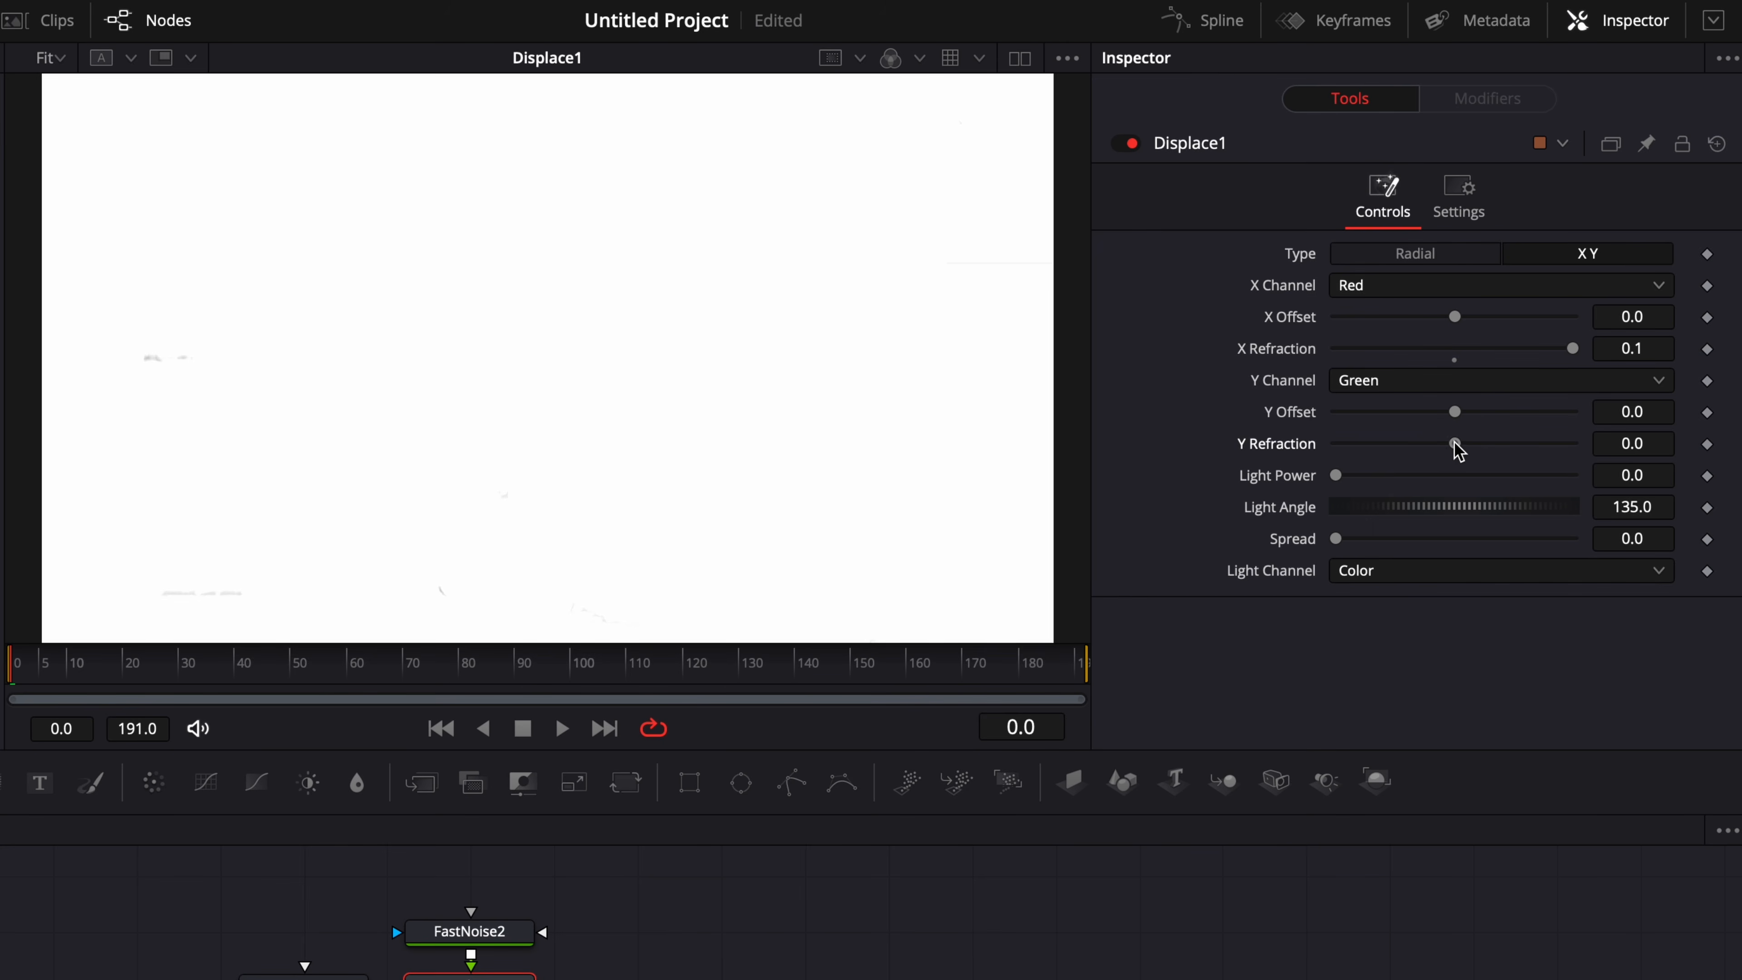
pyautogui.moveTo(1455, 443); pyautogui.dragTo(1414, 445)
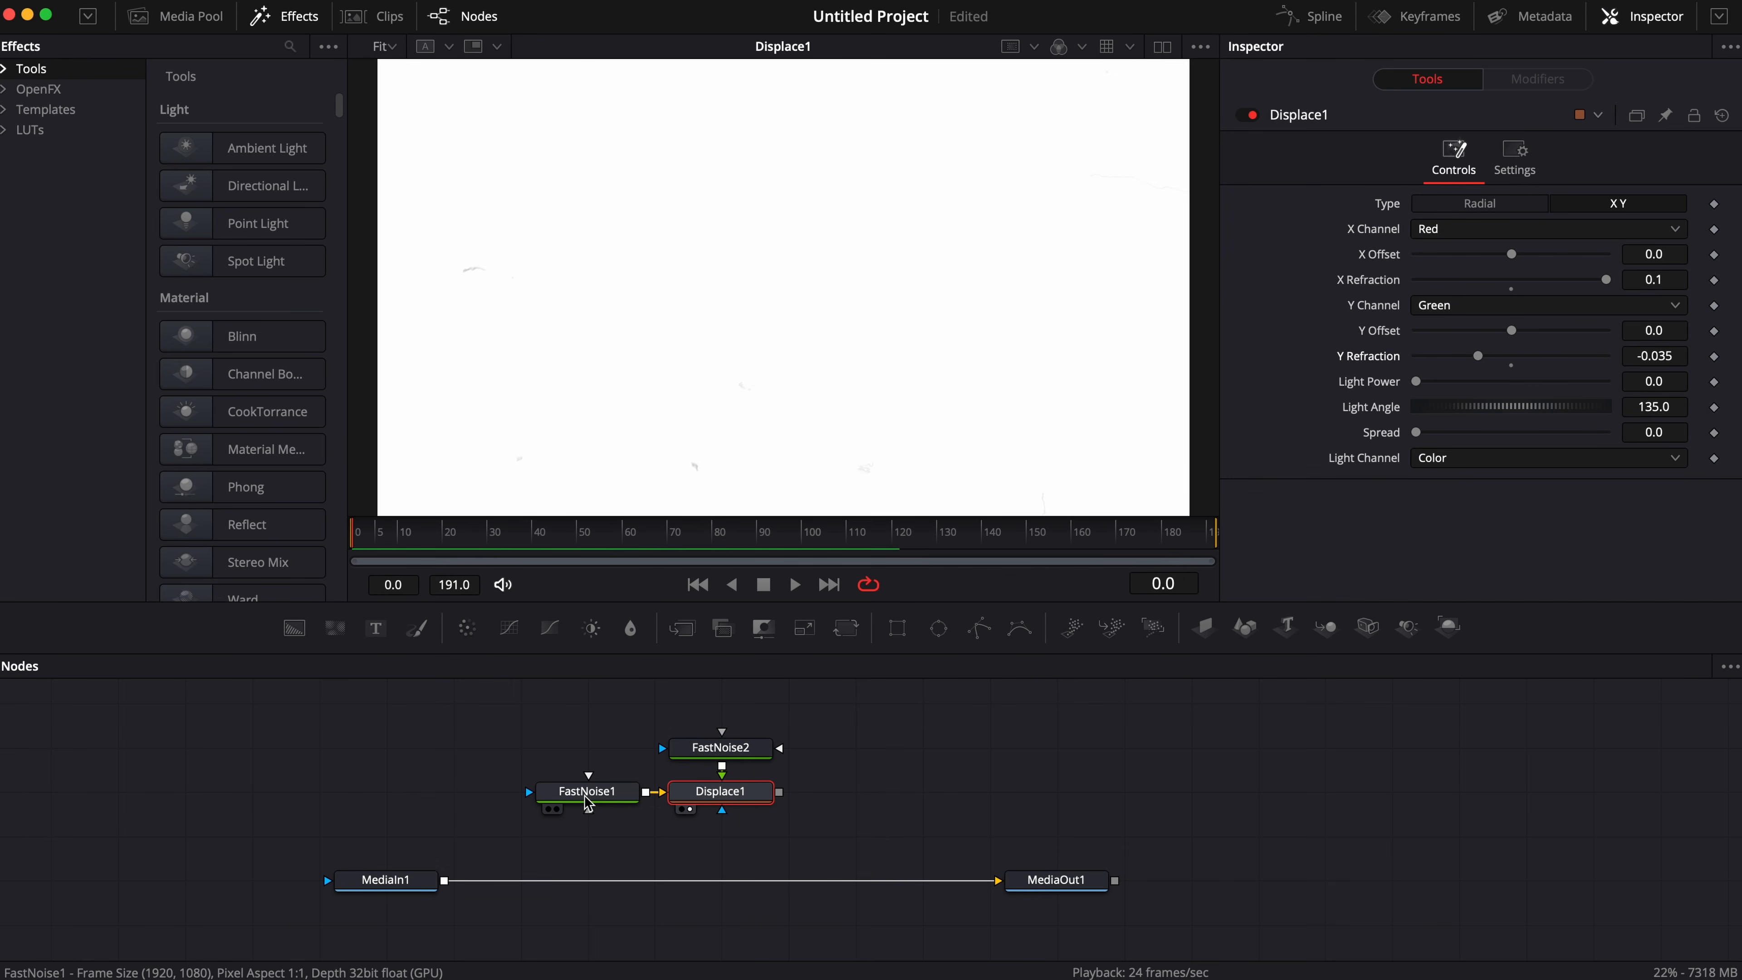
# Play back and scrub through the composition to examine the shapes of the displaced scratches.
pyautogui.press('space')
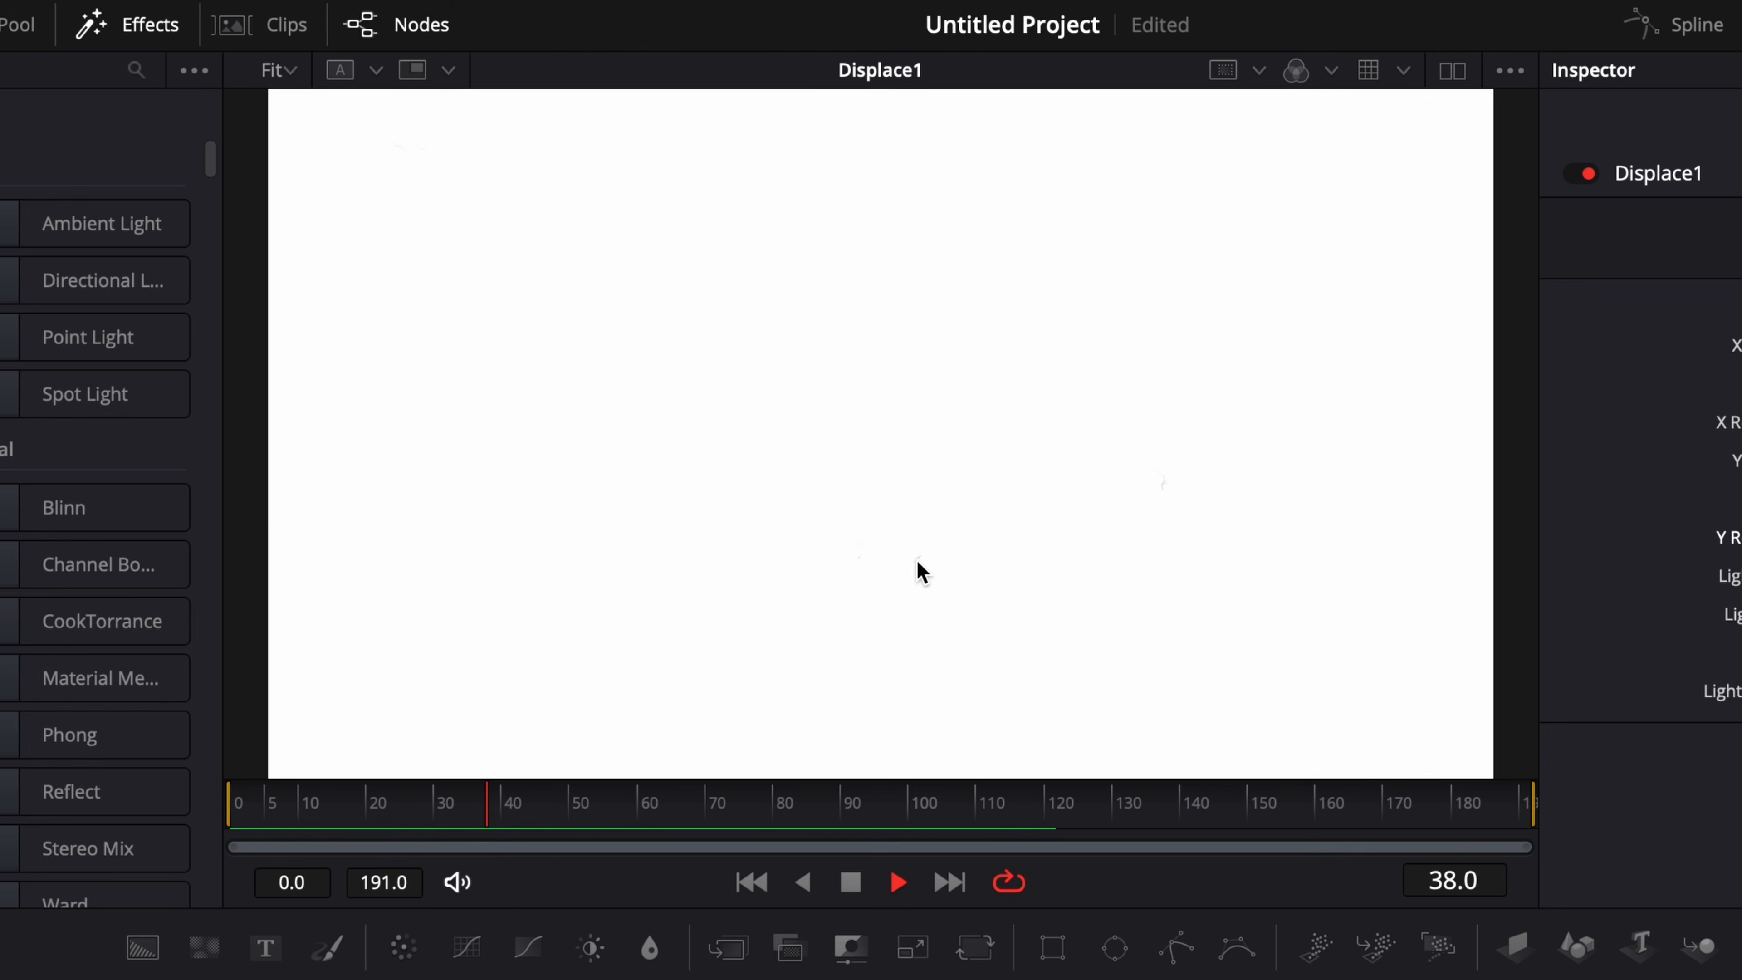
pyautogui.press('space')
pyautogui.press('space')
pyautogui.press('space')
pyautogui.click(770, 789)
pyautogui.moveTo(786, 785); pyautogui.dragTo(873, 803)
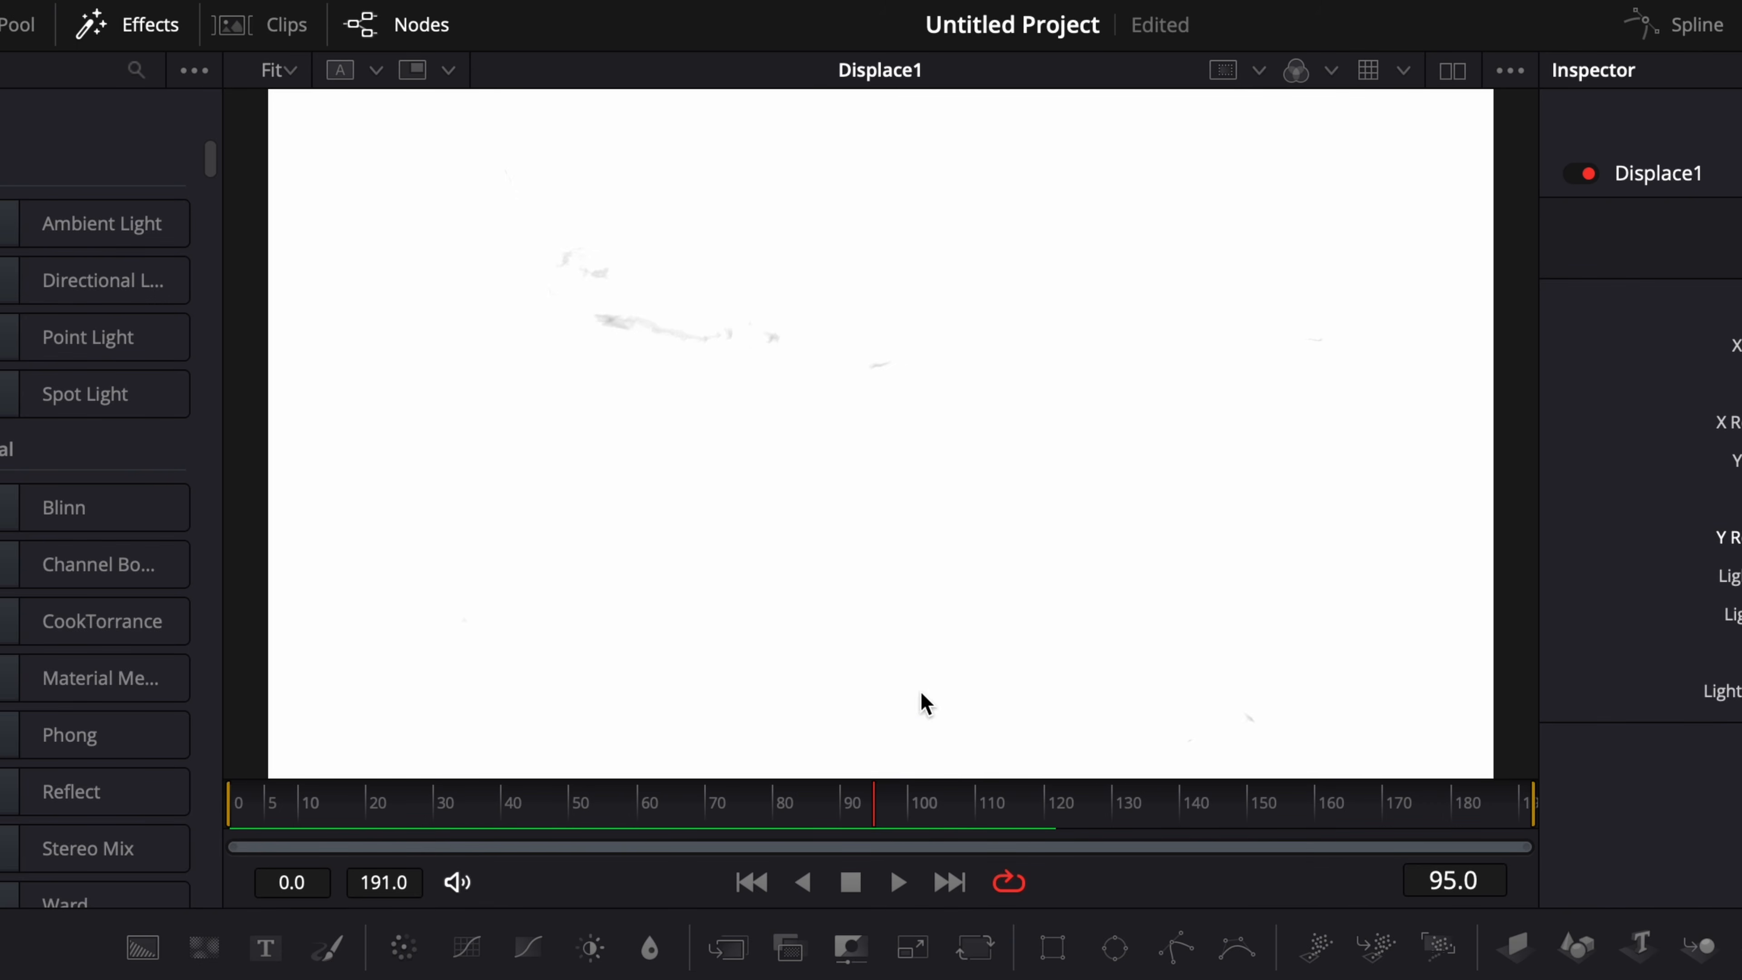
pyautogui.moveTo(912, 802); pyautogui.dragTo(967, 799)
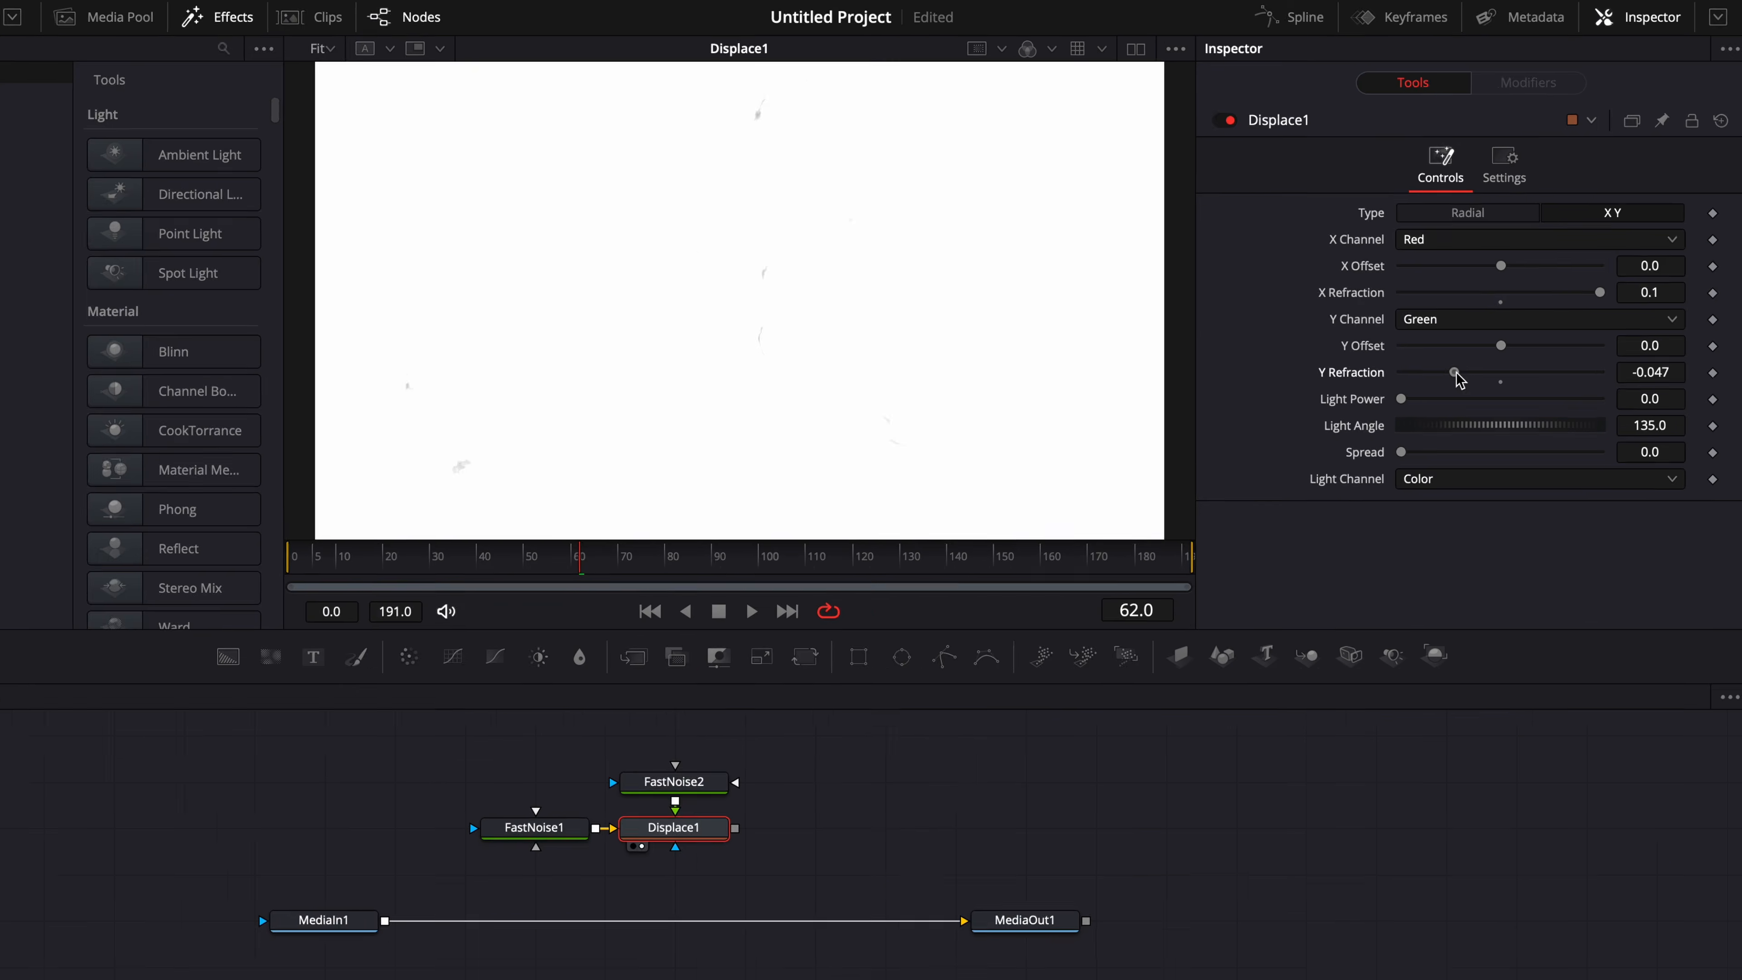
# Set Displace1's Y Refraction to about -0.036 and reduce its X Refraction.
pyautogui.moveTo(1547, 392); pyautogui.dragTo(1591, 398)
pyautogui.moveTo(1449, 463); pyautogui.dragTo(1413, 464)
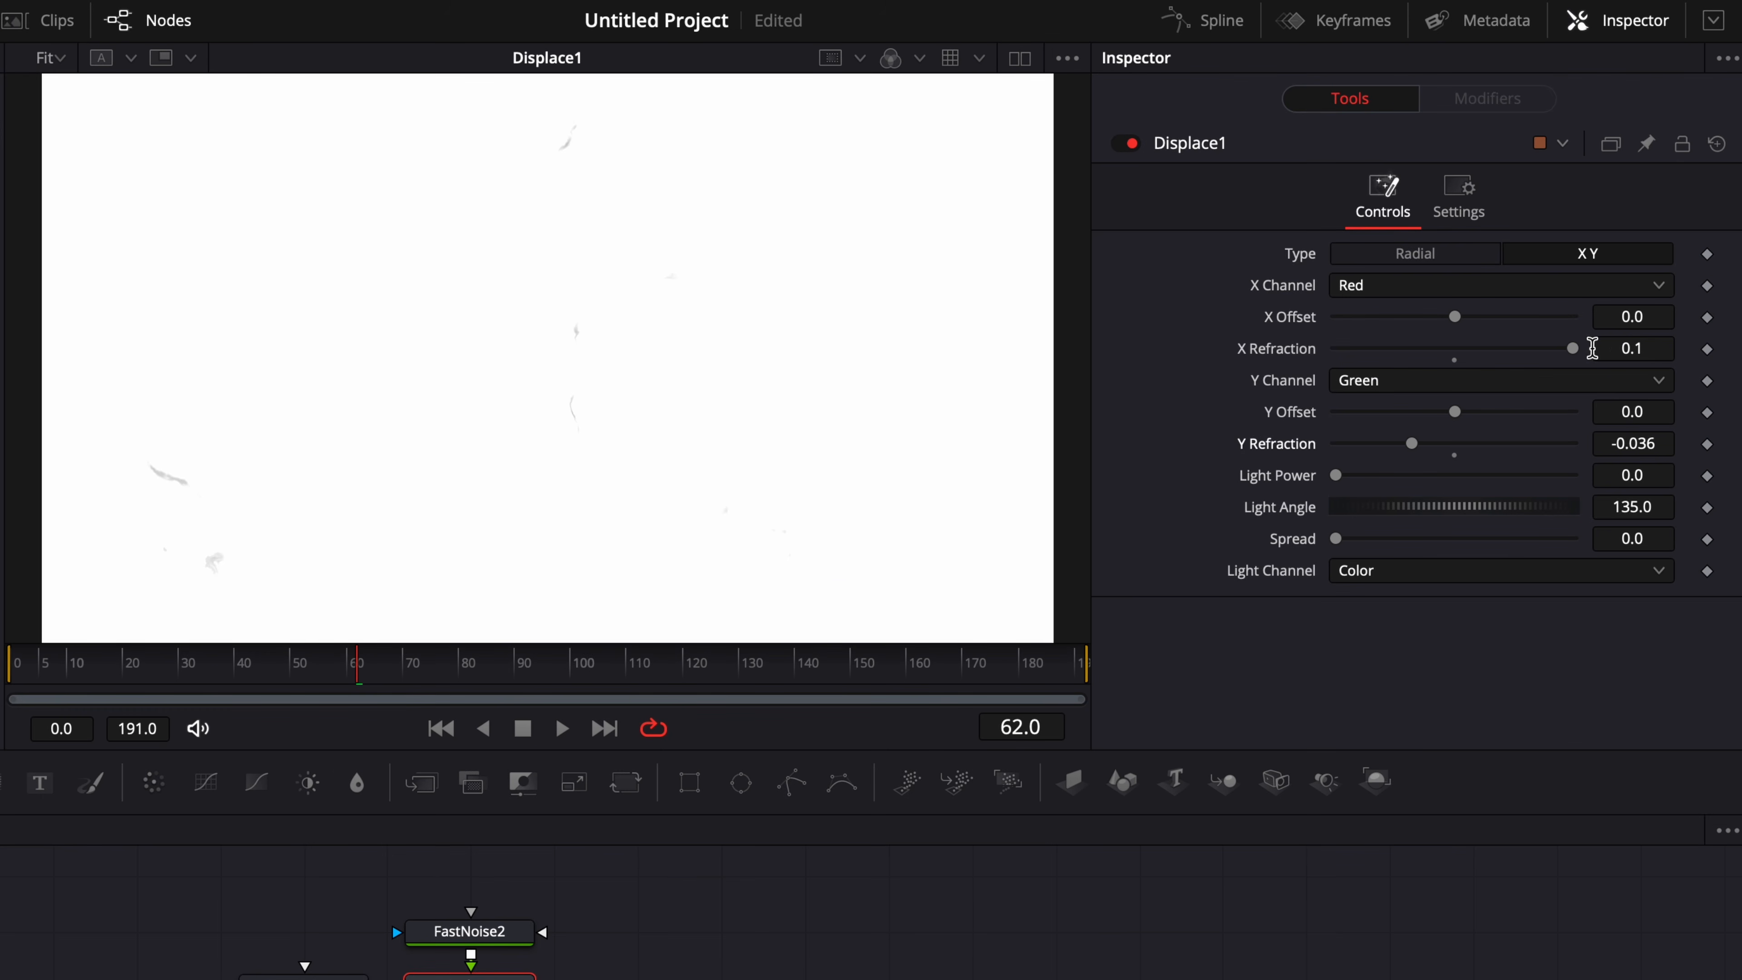
pyautogui.moveTo(1573, 348); pyautogui.dragTo(1521, 354)
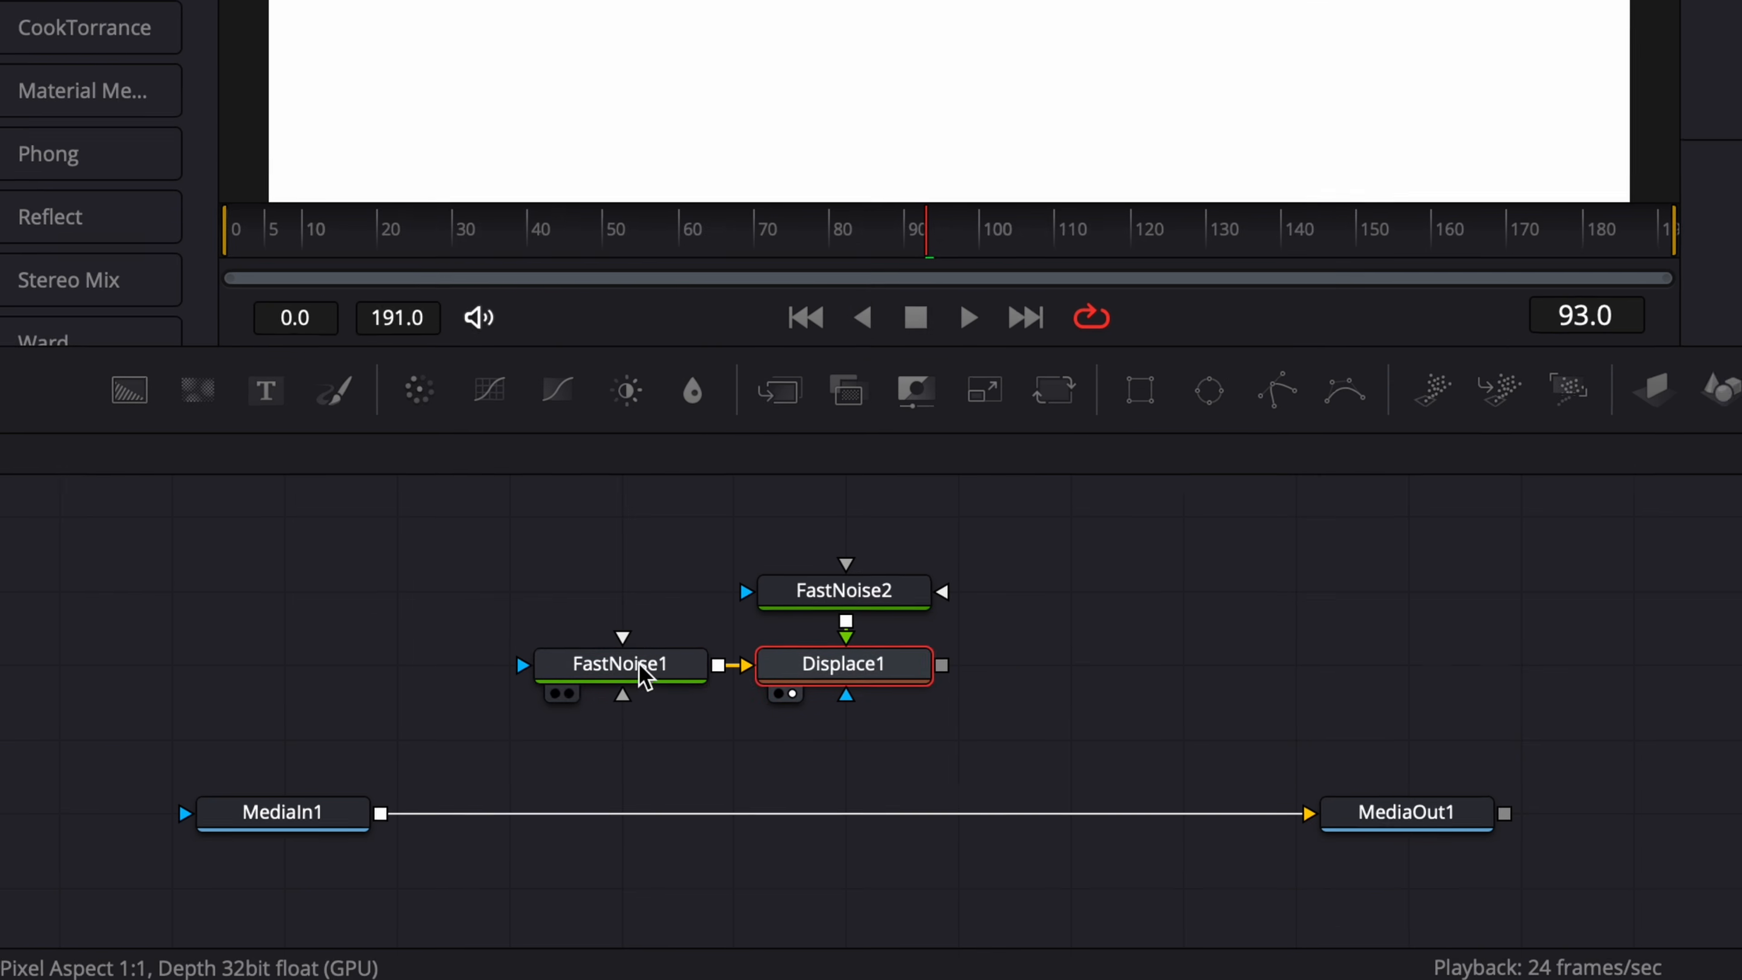
# Try a Brightness of about 0.56 on FastNoise1 and play back the displaced noise.
pyautogui.click(643, 676)
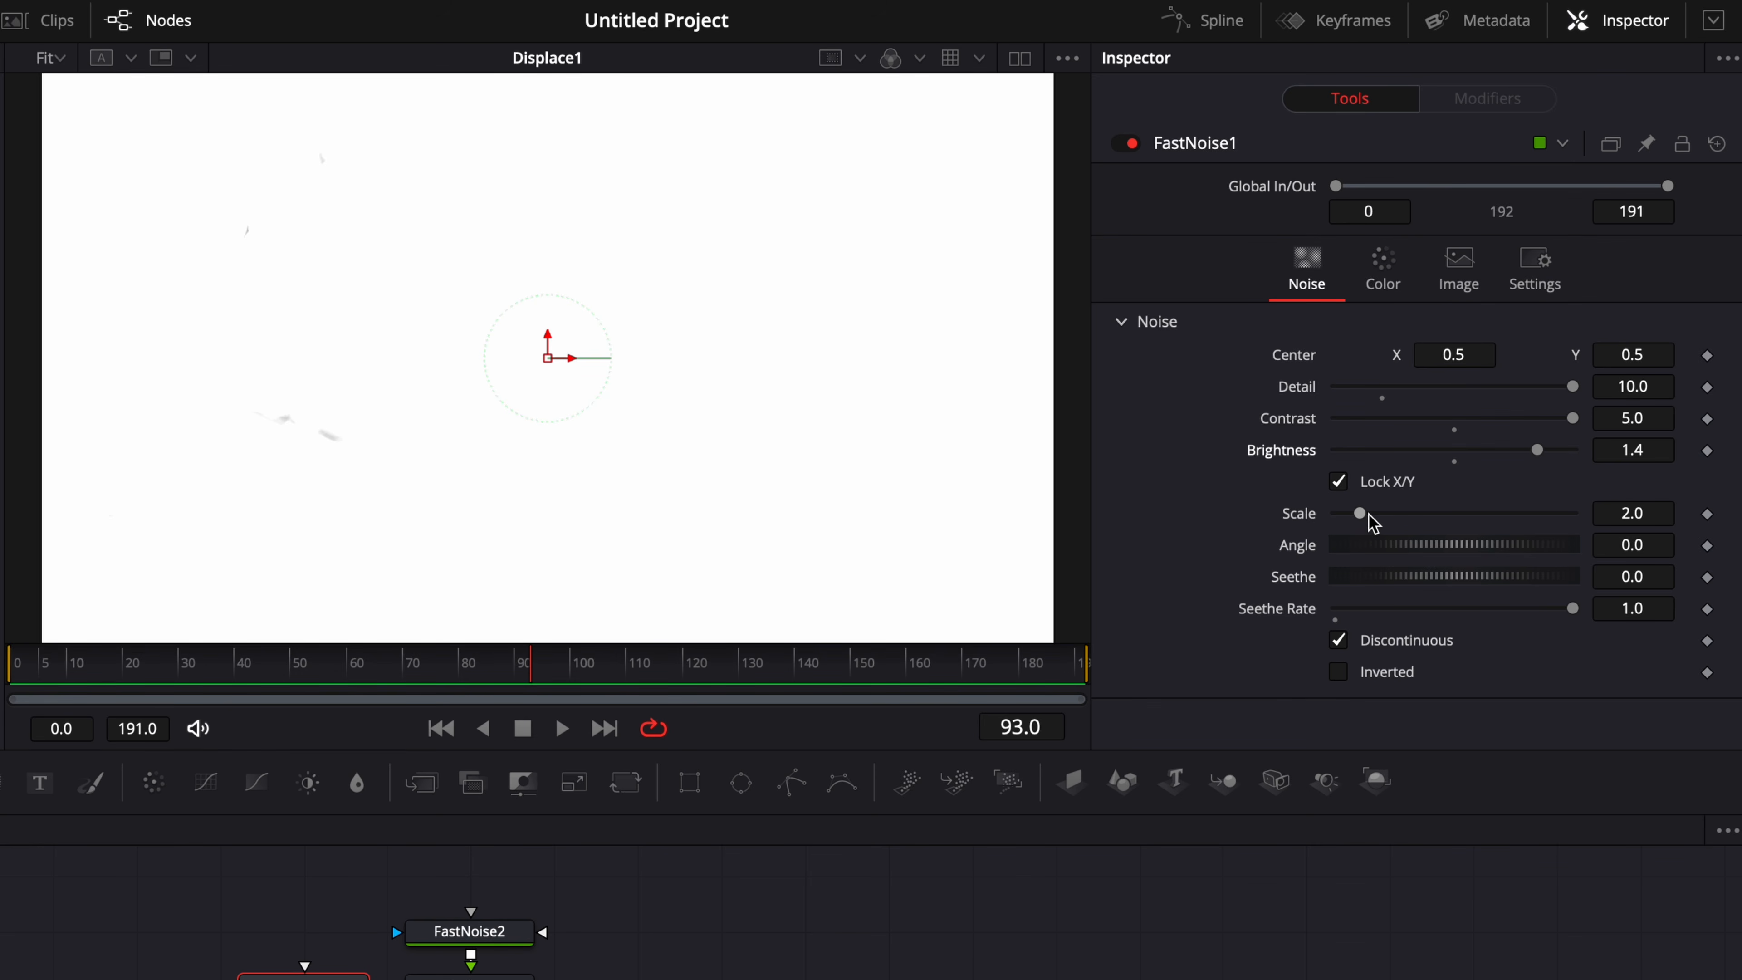
pyautogui.moveTo(1545, 449); pyautogui.dragTo(1487, 454)
pyautogui.press('space')
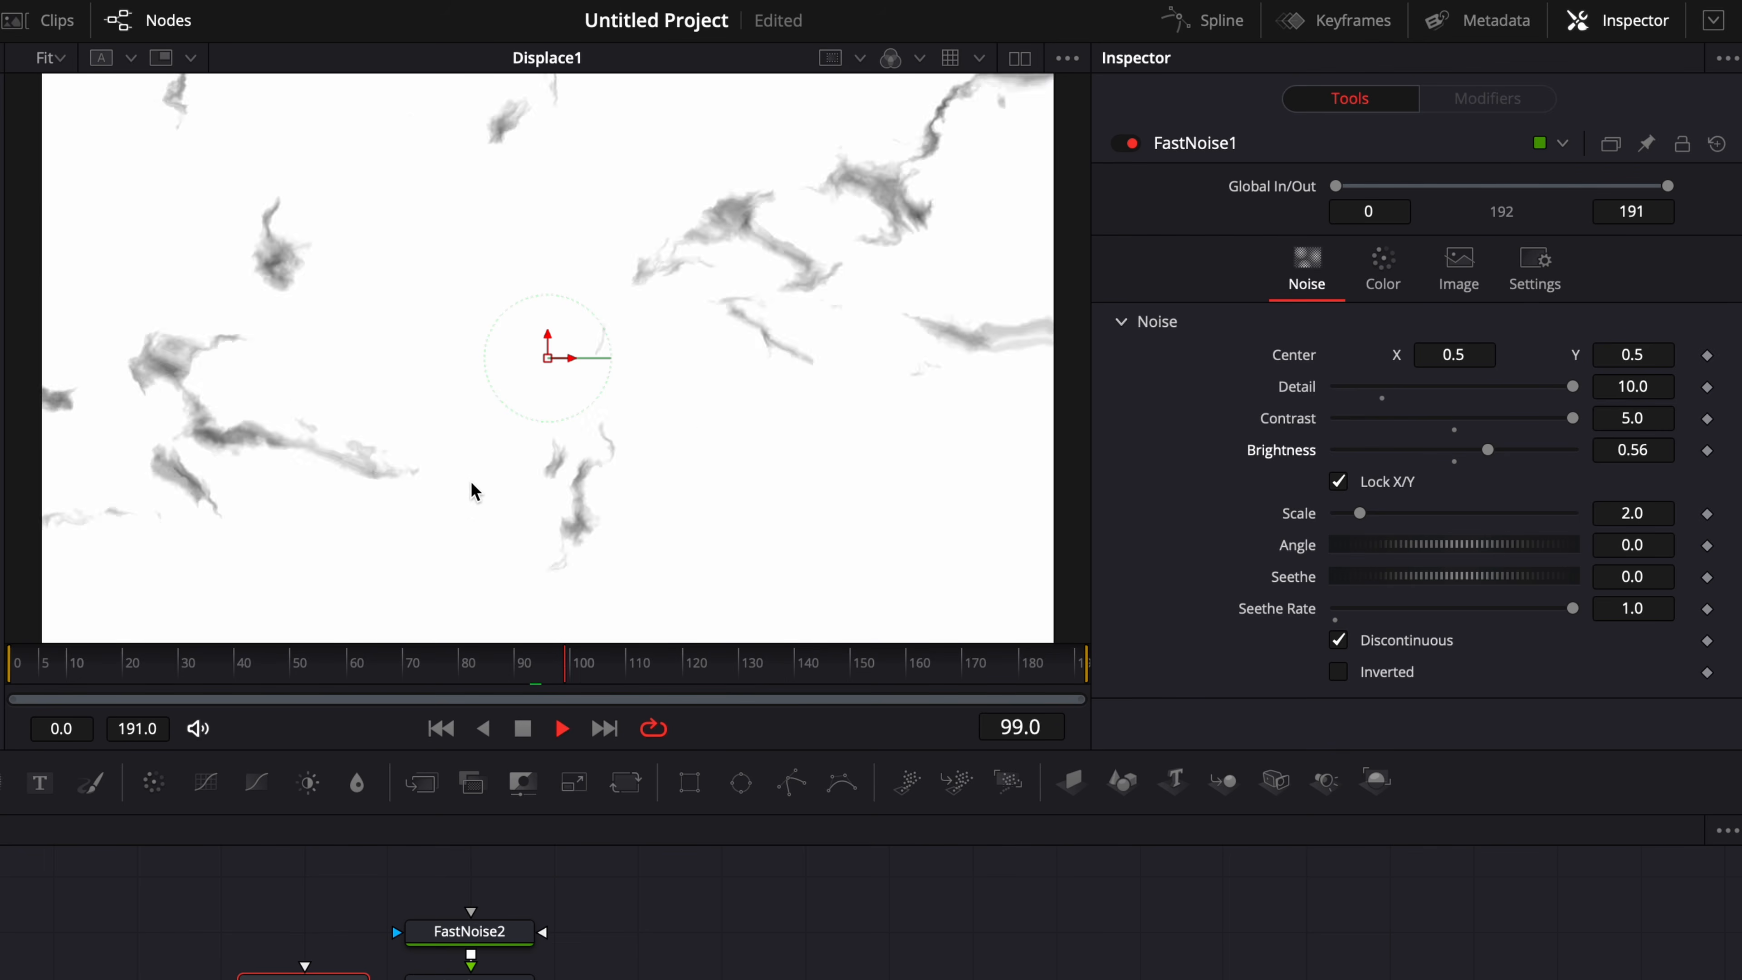
pyautogui.press('space')
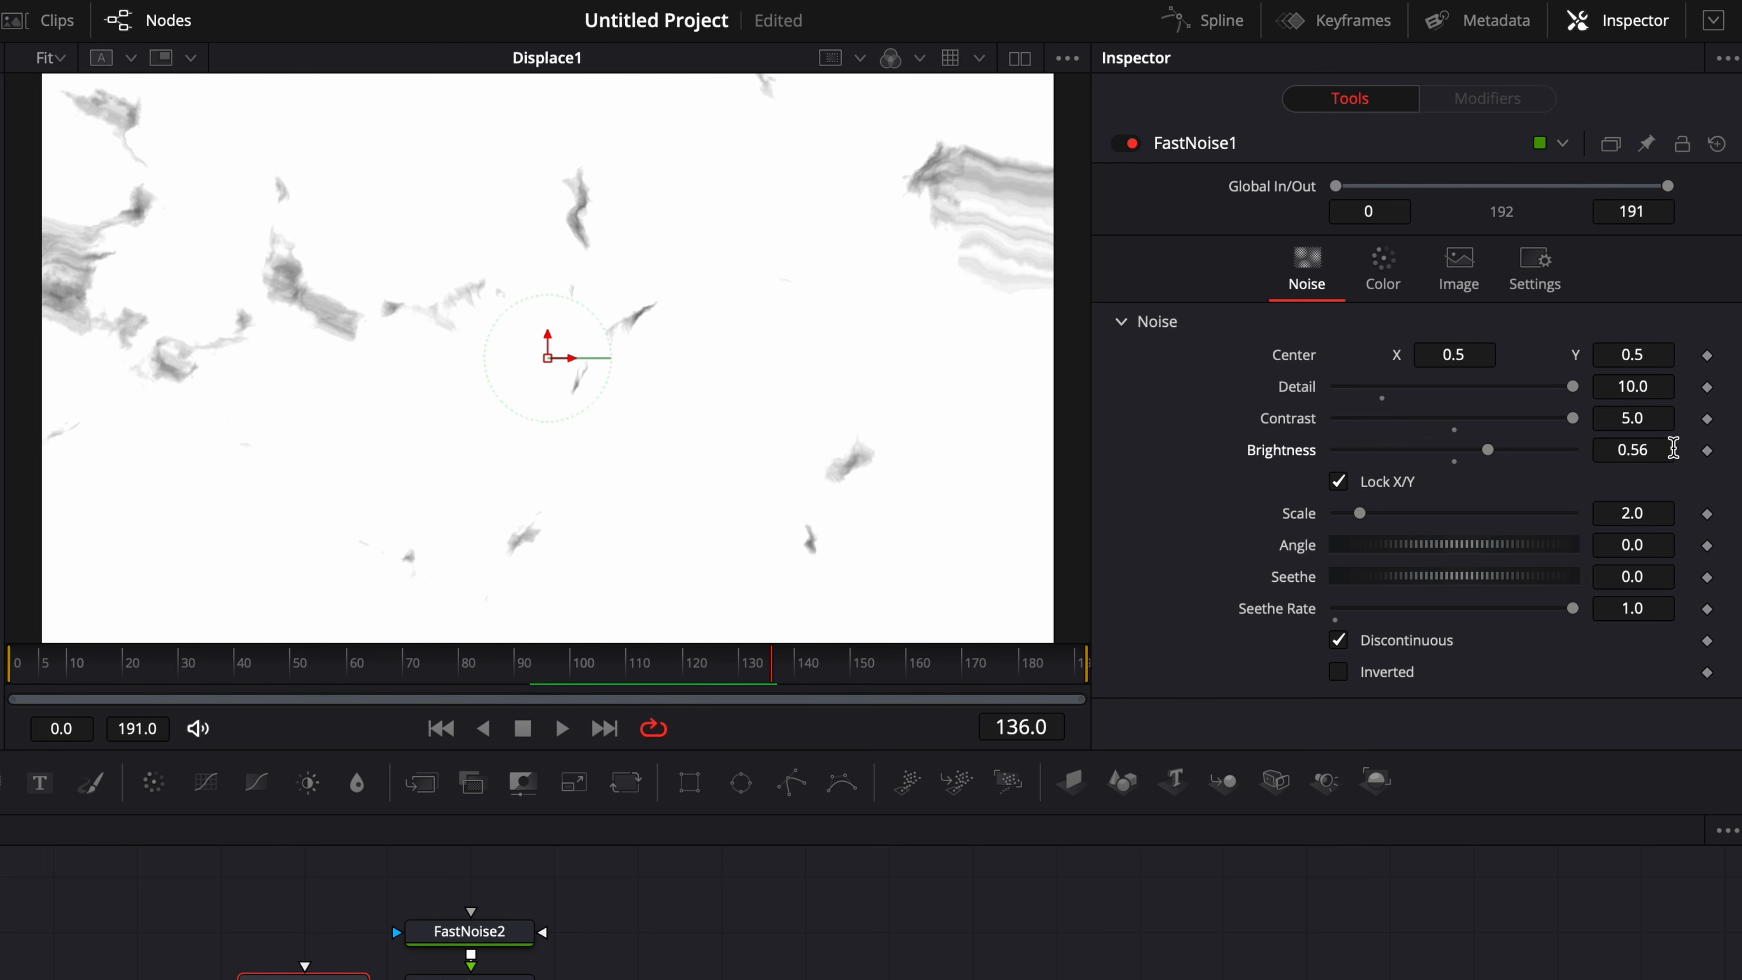
# Set FastNoise1's Brightness to 1.3, scrub through the frames, and raise it to 1.5.
pyautogui.click(1665, 447)
pyautogui.write('1.3')
pyautogui.press('Tab')
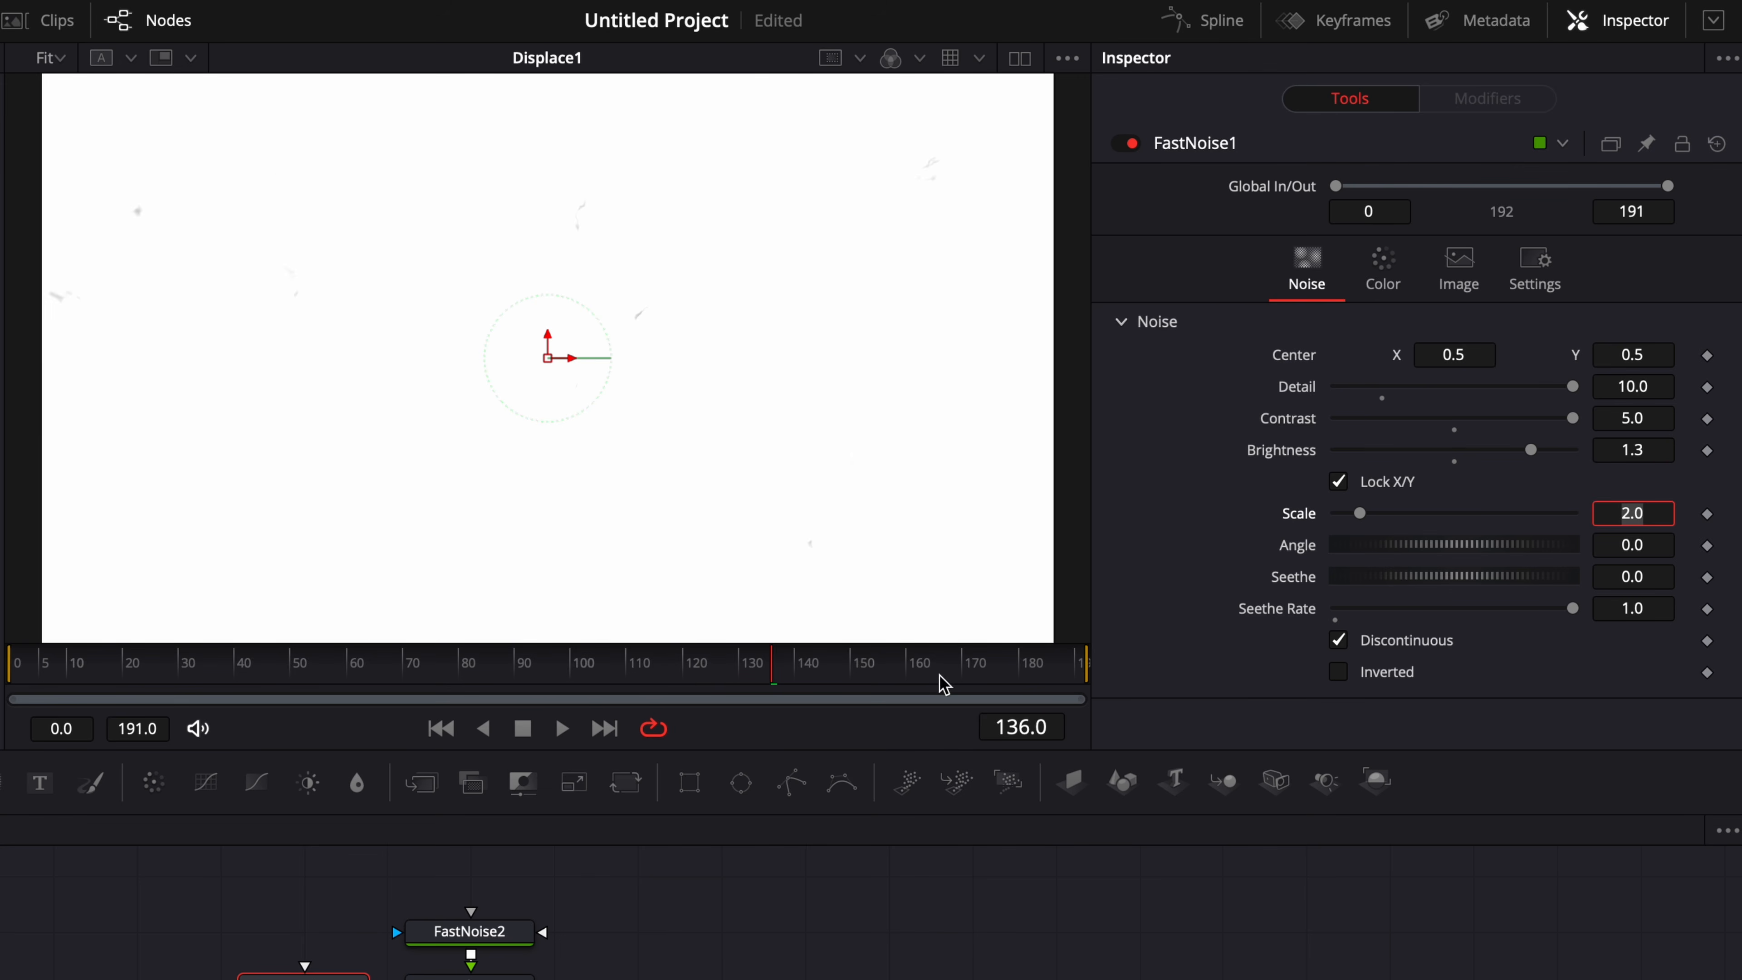
pyautogui.moveTo(937, 688); pyautogui.dragTo(243, 666)
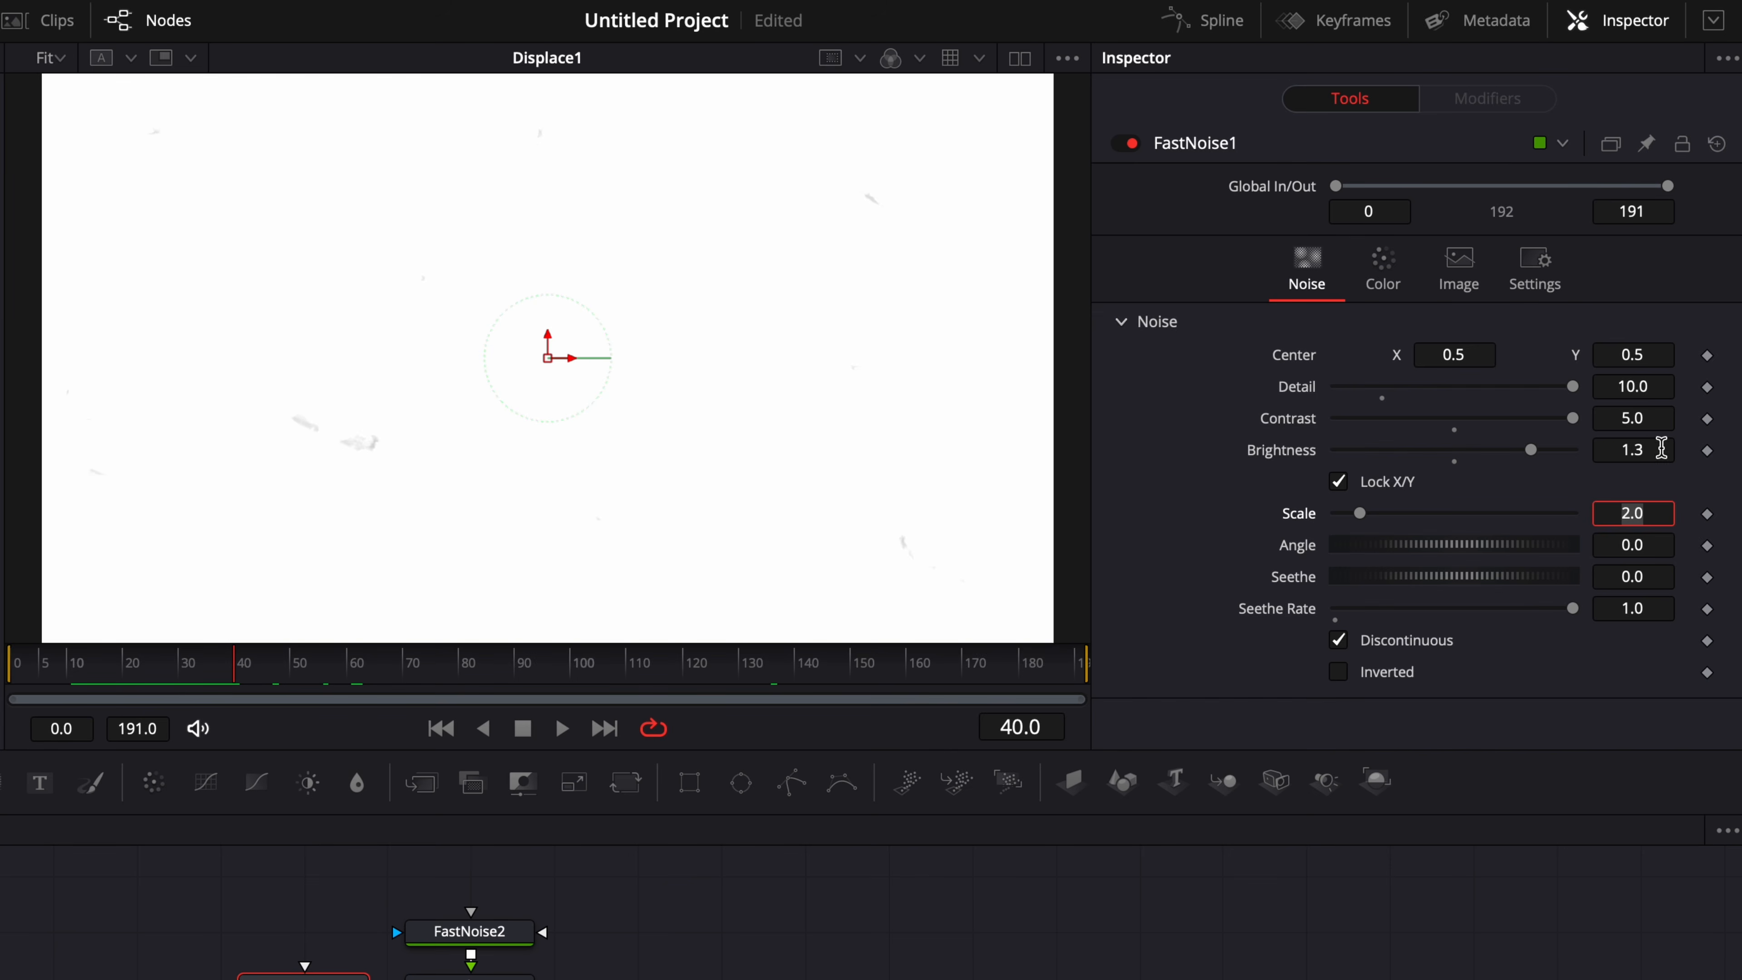
pyautogui.click(1657, 446)
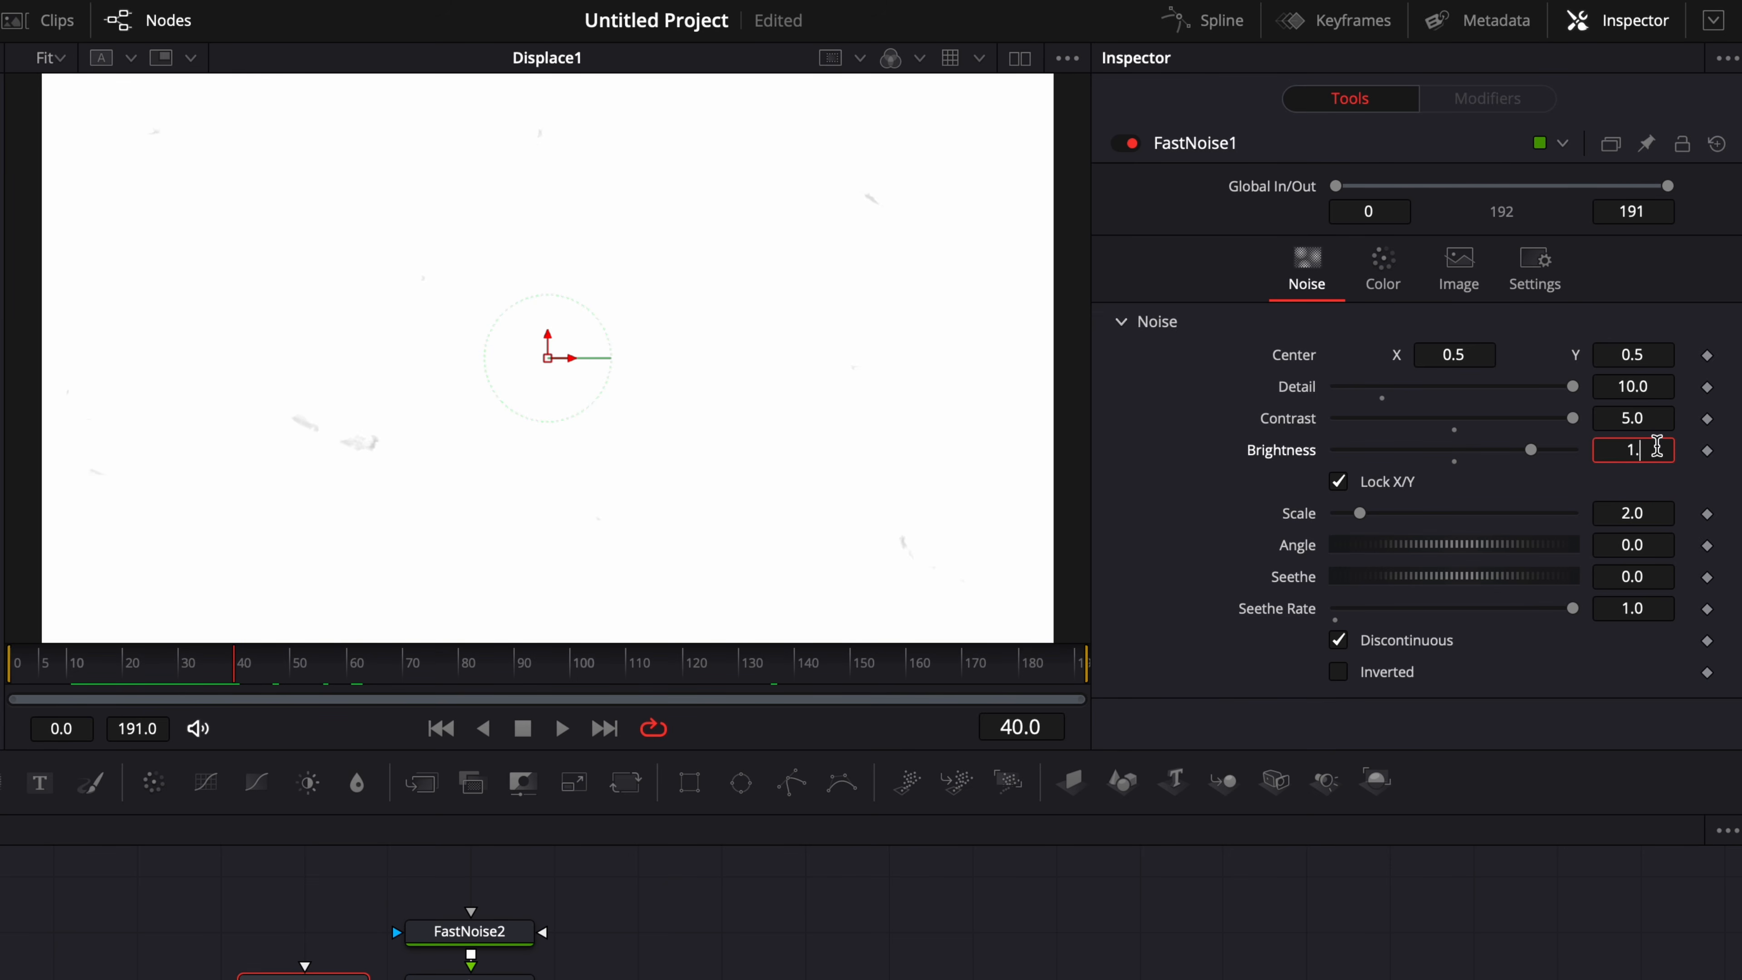
pyautogui.press('Tab')
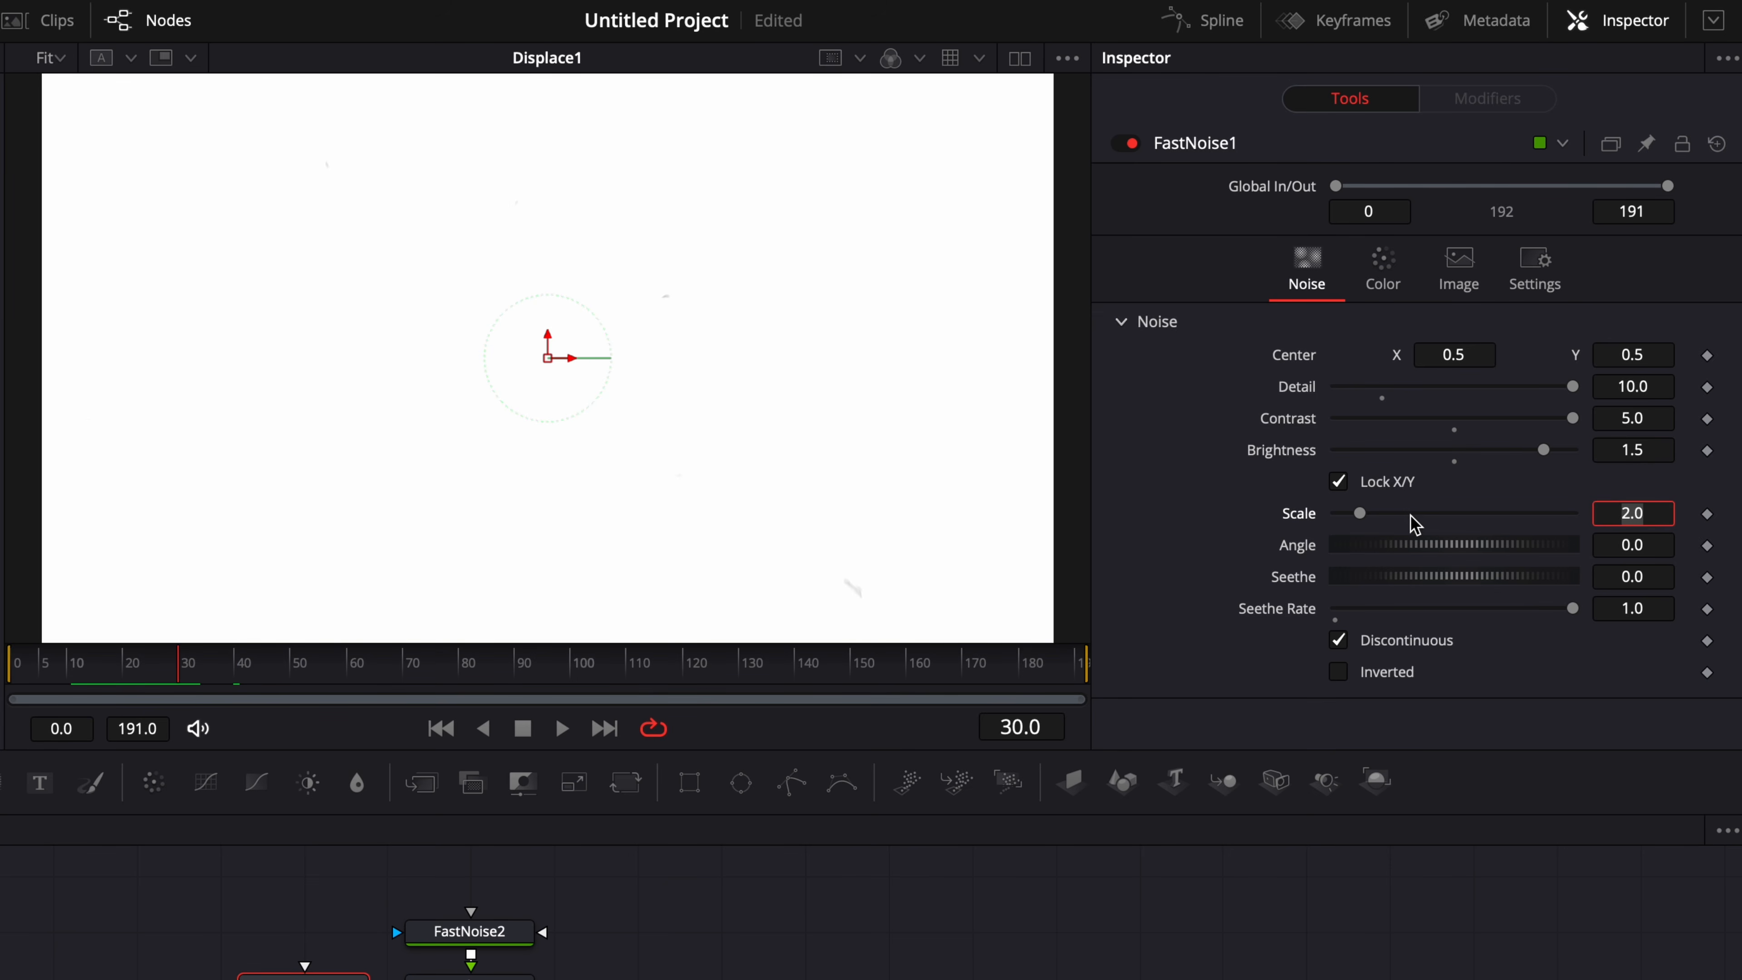
# Try larger noise Scale values of about 15.61 and 6.84 on FastNoise1, playing back each one.
pyautogui.moveTo(1370, 521); pyautogui.dragTo(1521, 532)
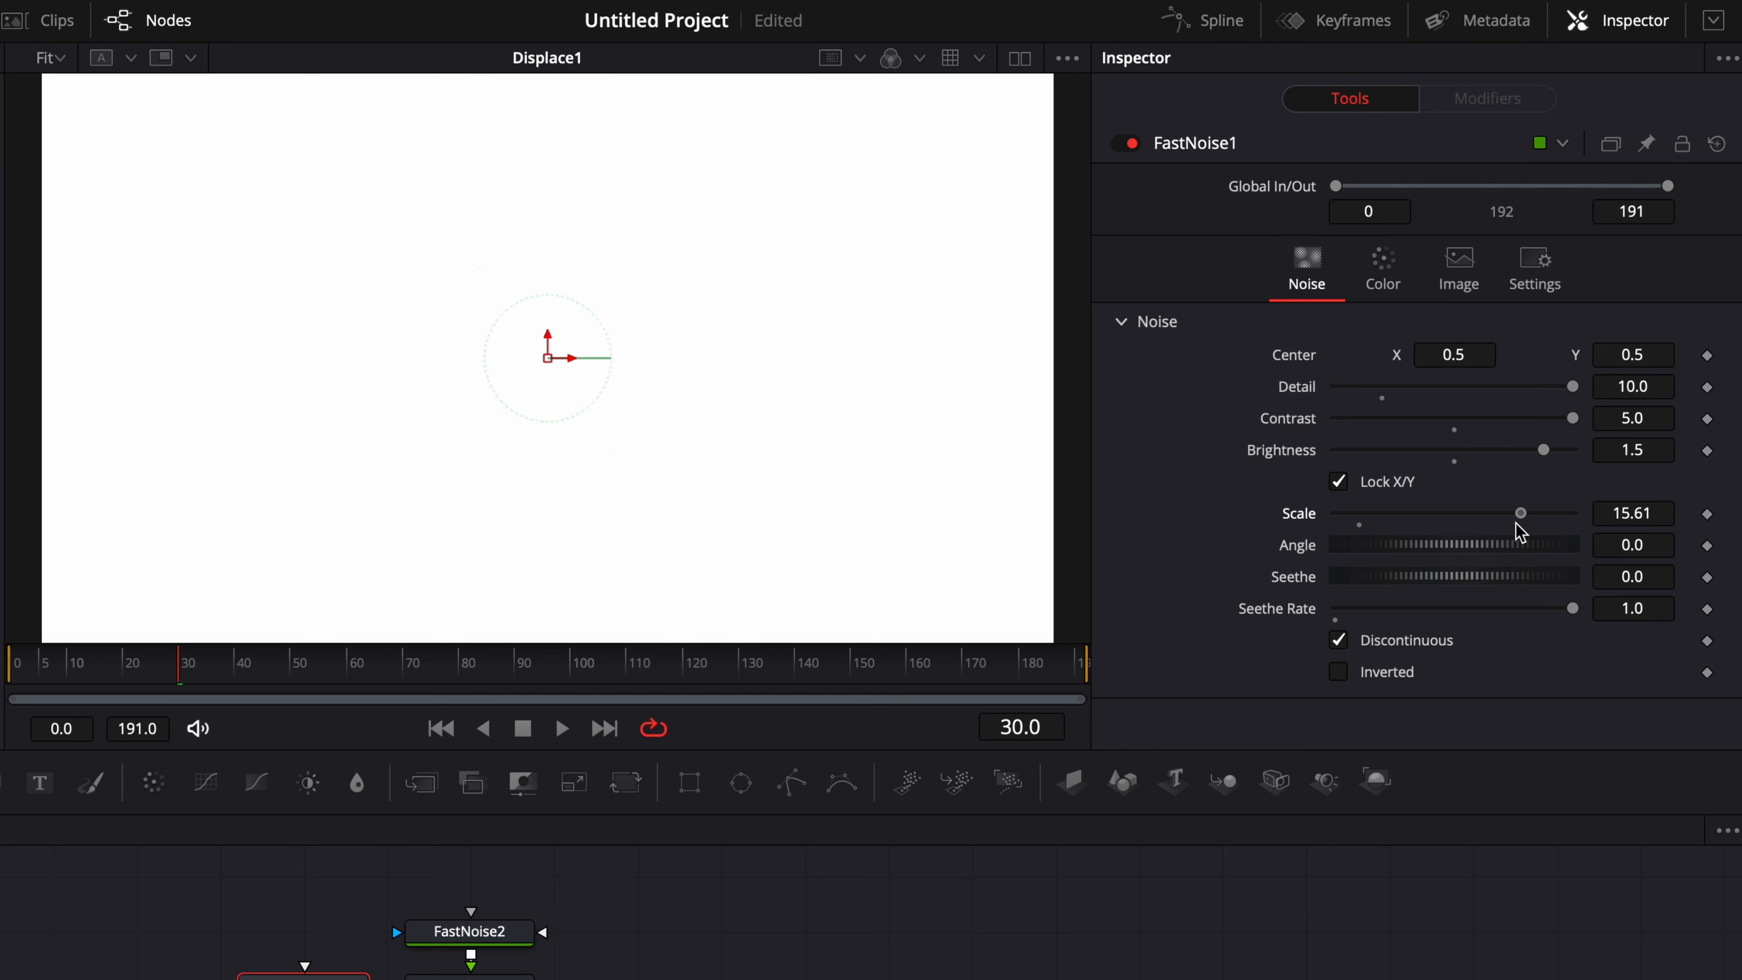
pyautogui.click(199, 678)
pyautogui.press('space')
pyautogui.moveTo(1520, 511); pyautogui.dragTo(1311, 513)
pyautogui.press('space')
pyautogui.press('space')
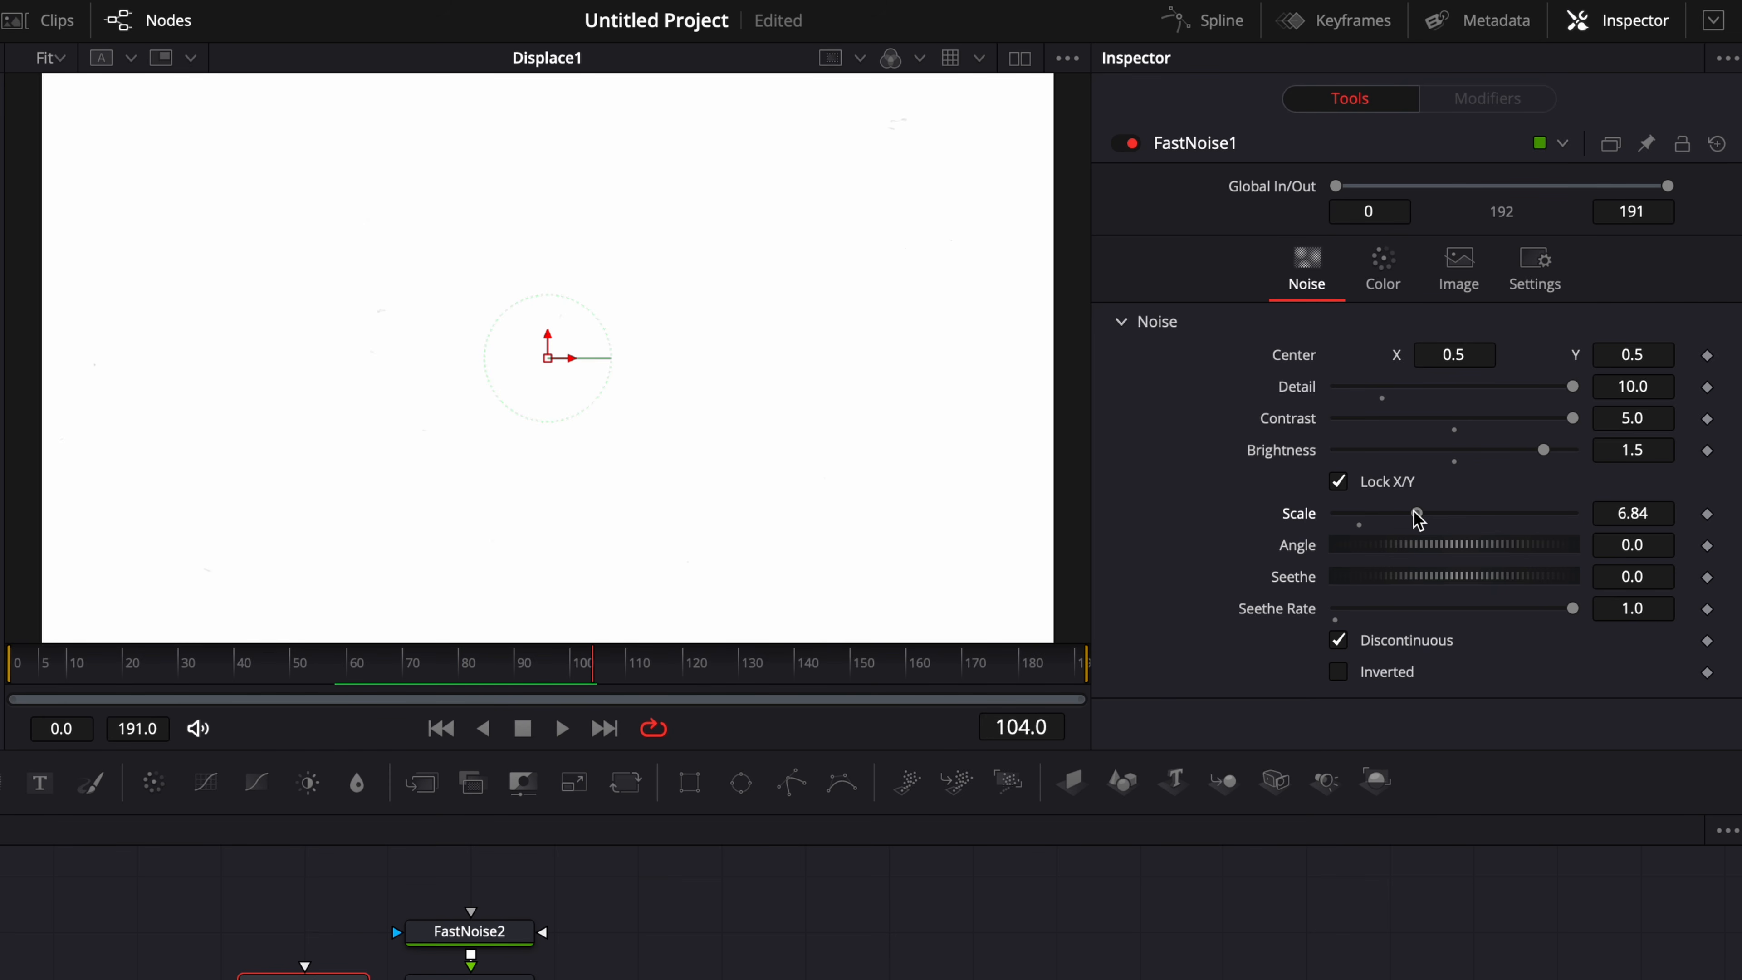
# Set FastNoise1's Scale to about 0.86 and play back the composition from near the start.
pyautogui.moveTo(1418, 519); pyautogui.dragTo(1351, 523)
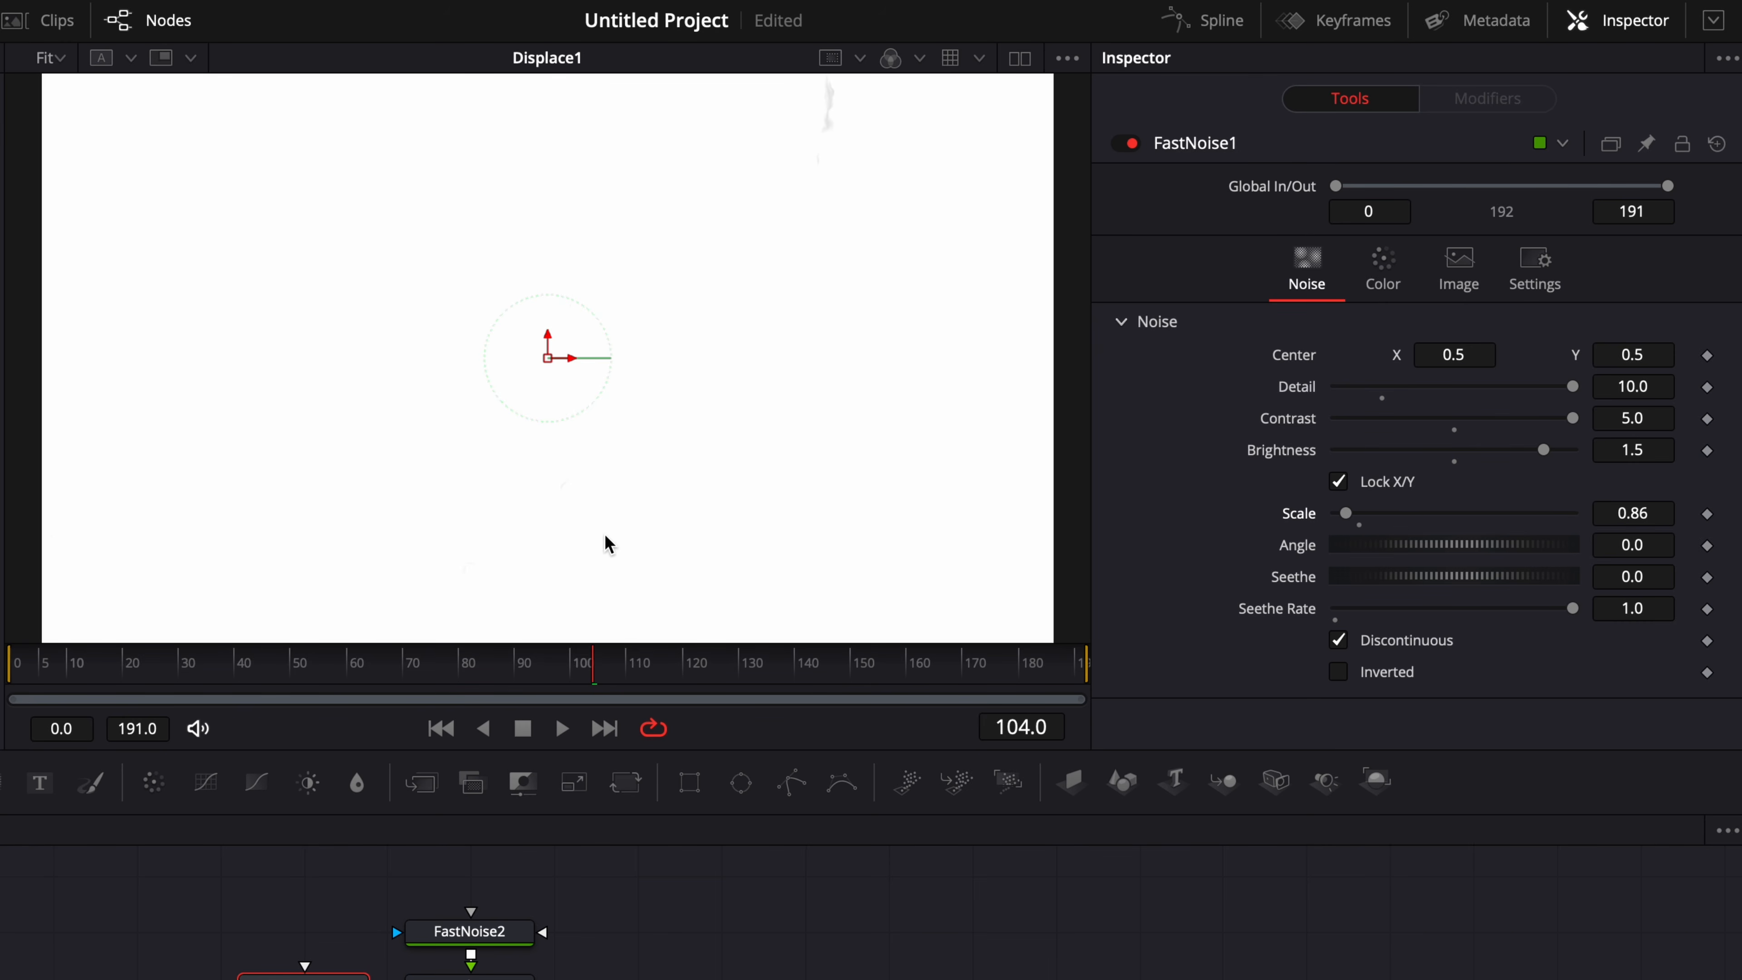
pyautogui.click(33, 664)
pyautogui.press('space')
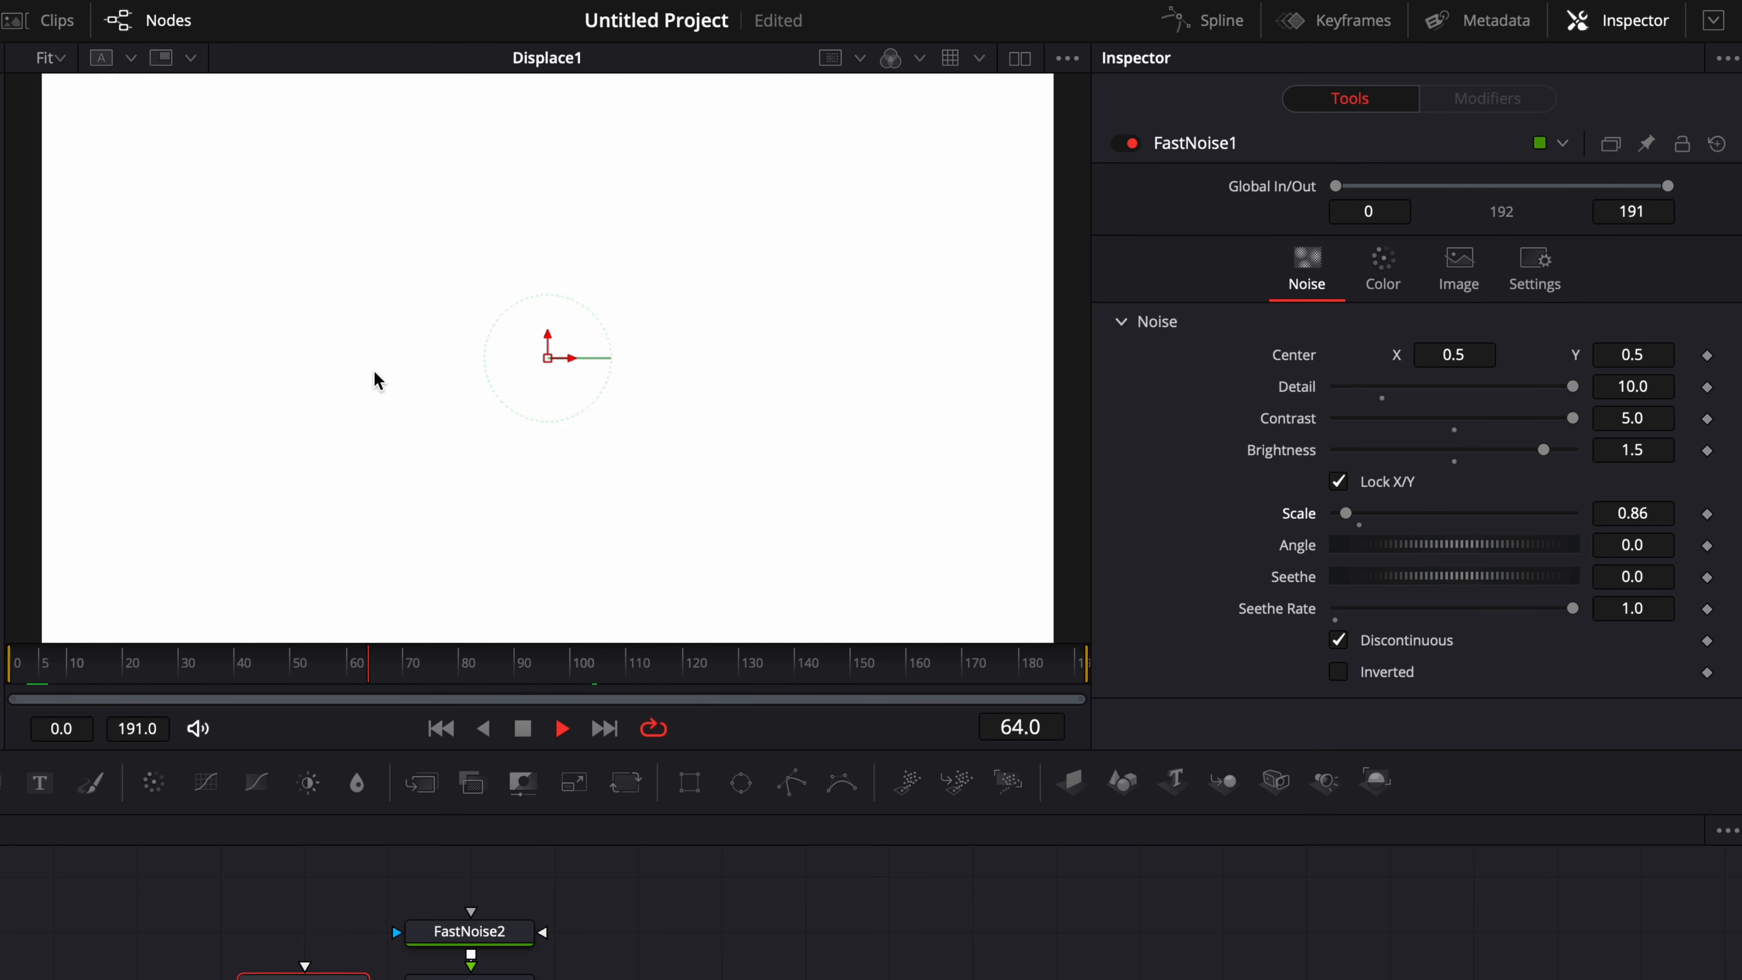
pyautogui.press('space')
pyautogui.press('space')
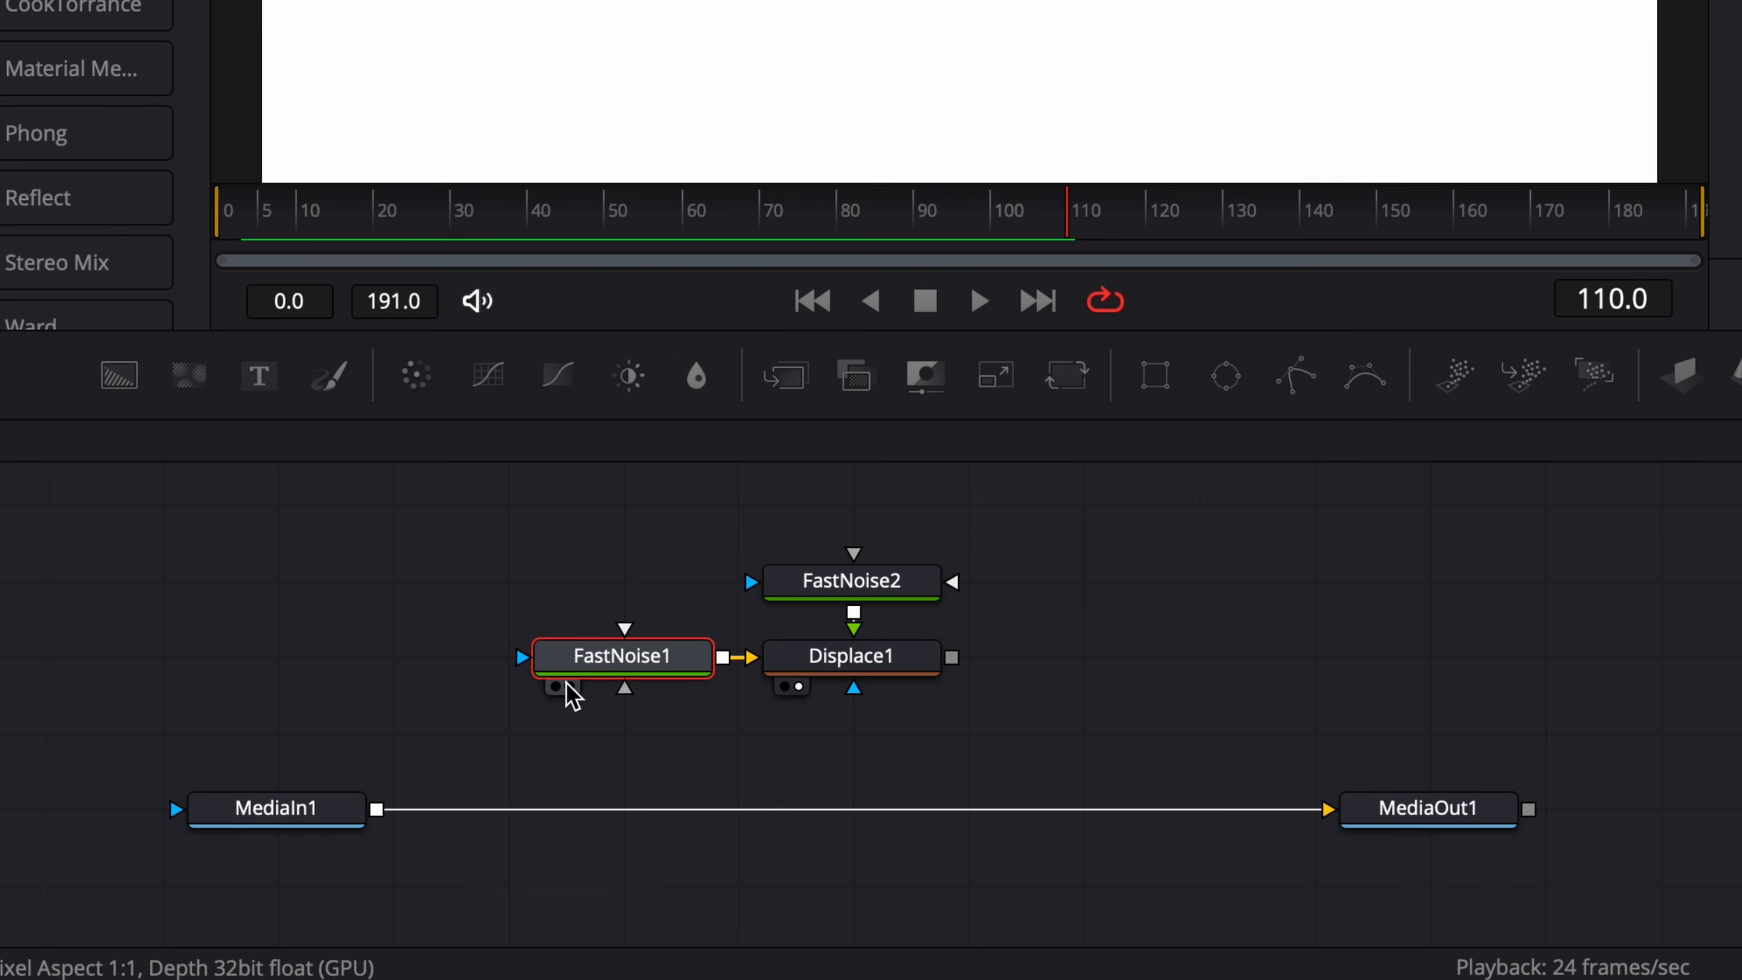
# Show FastNoise1 in the viewer and scrub to about frame 75.
pyautogui.click(556, 809)
pyautogui.moveTo(790, 218); pyautogui.dragTo(729, 218)
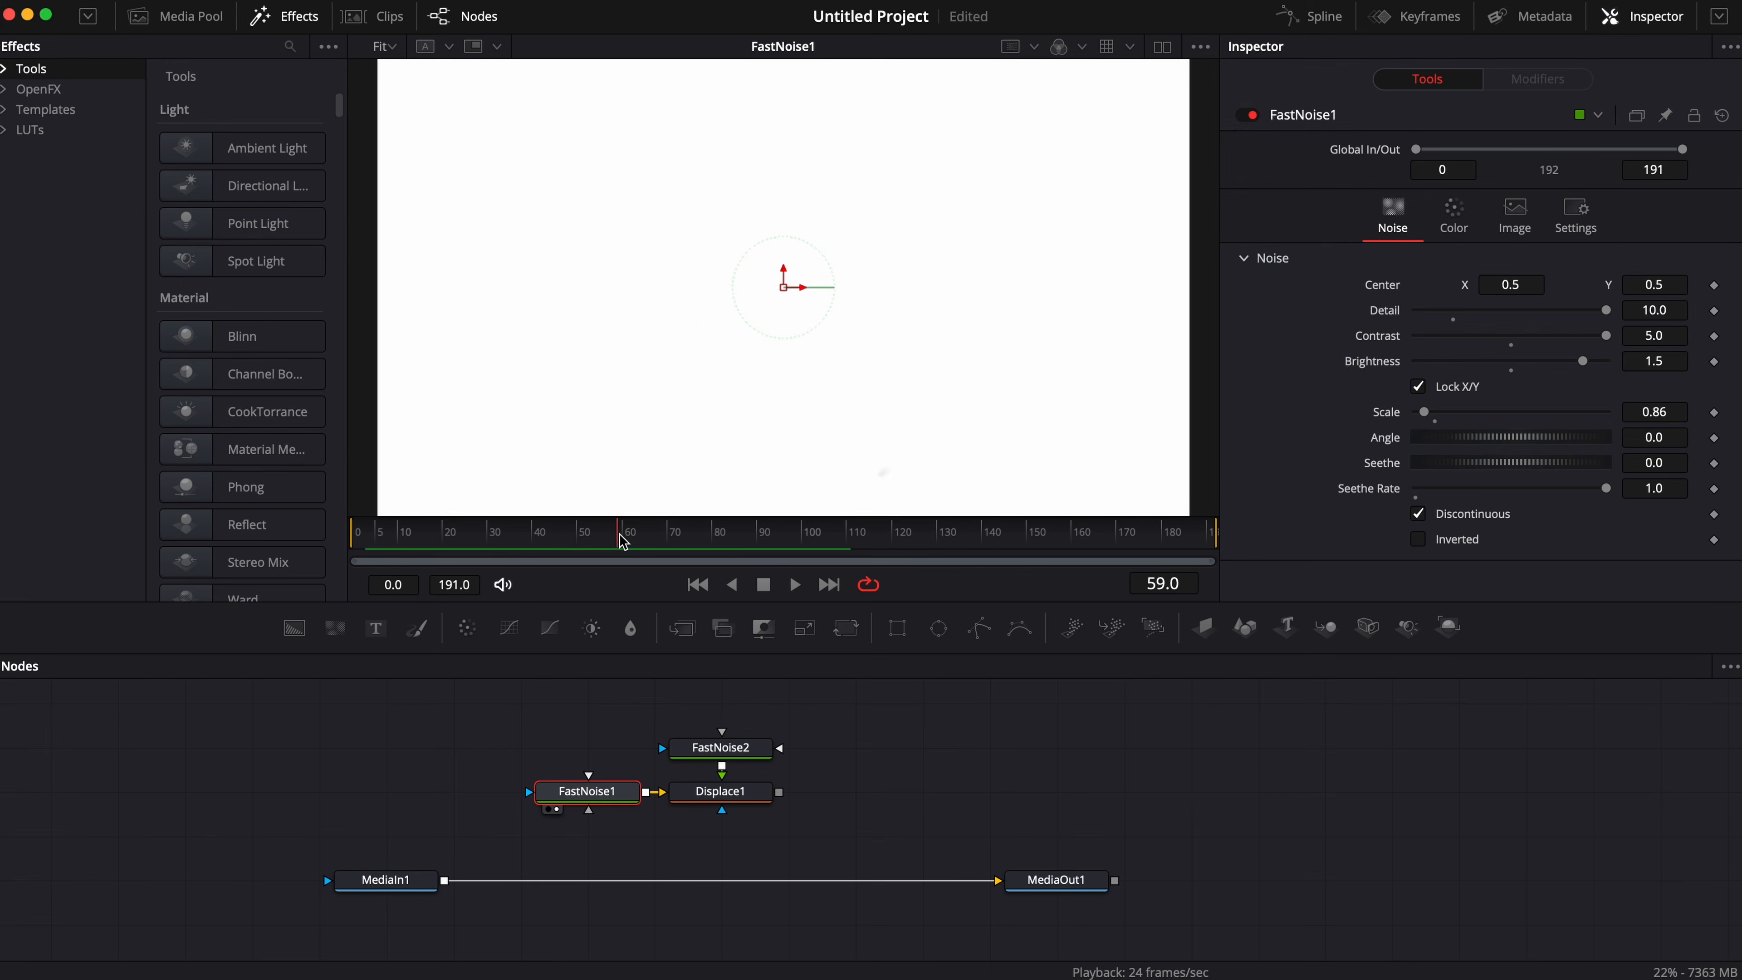
pyautogui.moveTo(484, 619); pyautogui.dragTo(532, 620)
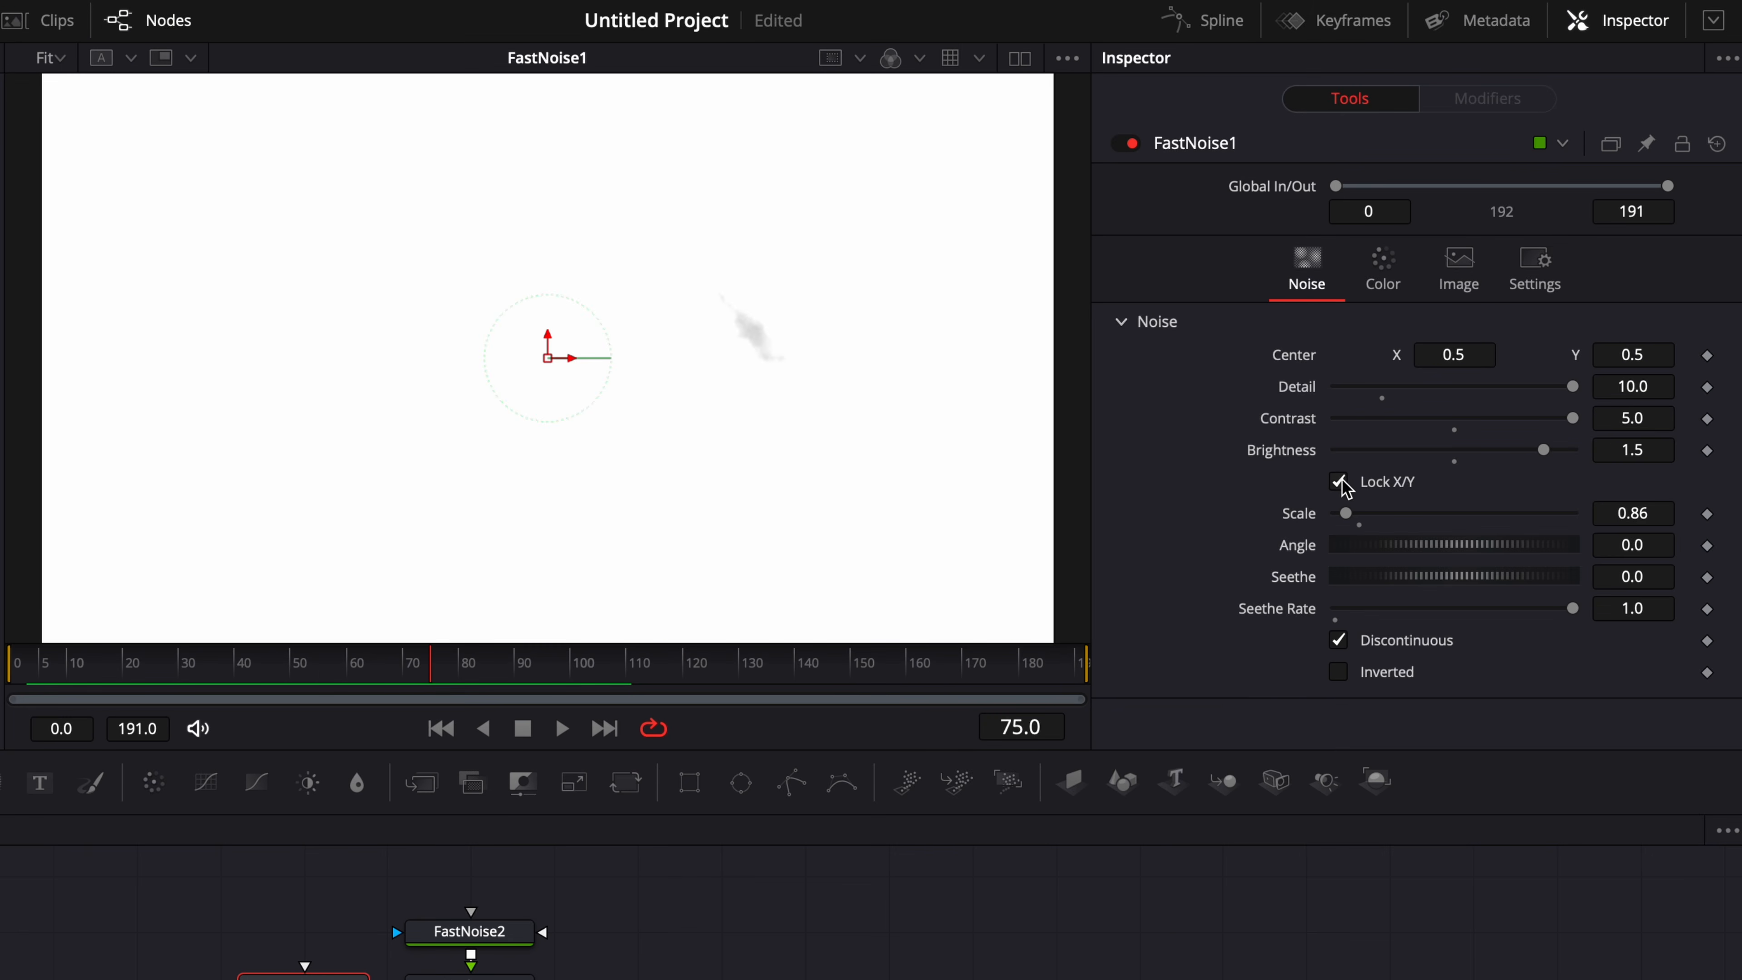
# Unlock FastNoise1's X/Y scale, set X Scale to about 4.06 and Y Scale to about 0.32, and play back the scratches.
pyautogui.click(1341, 483)
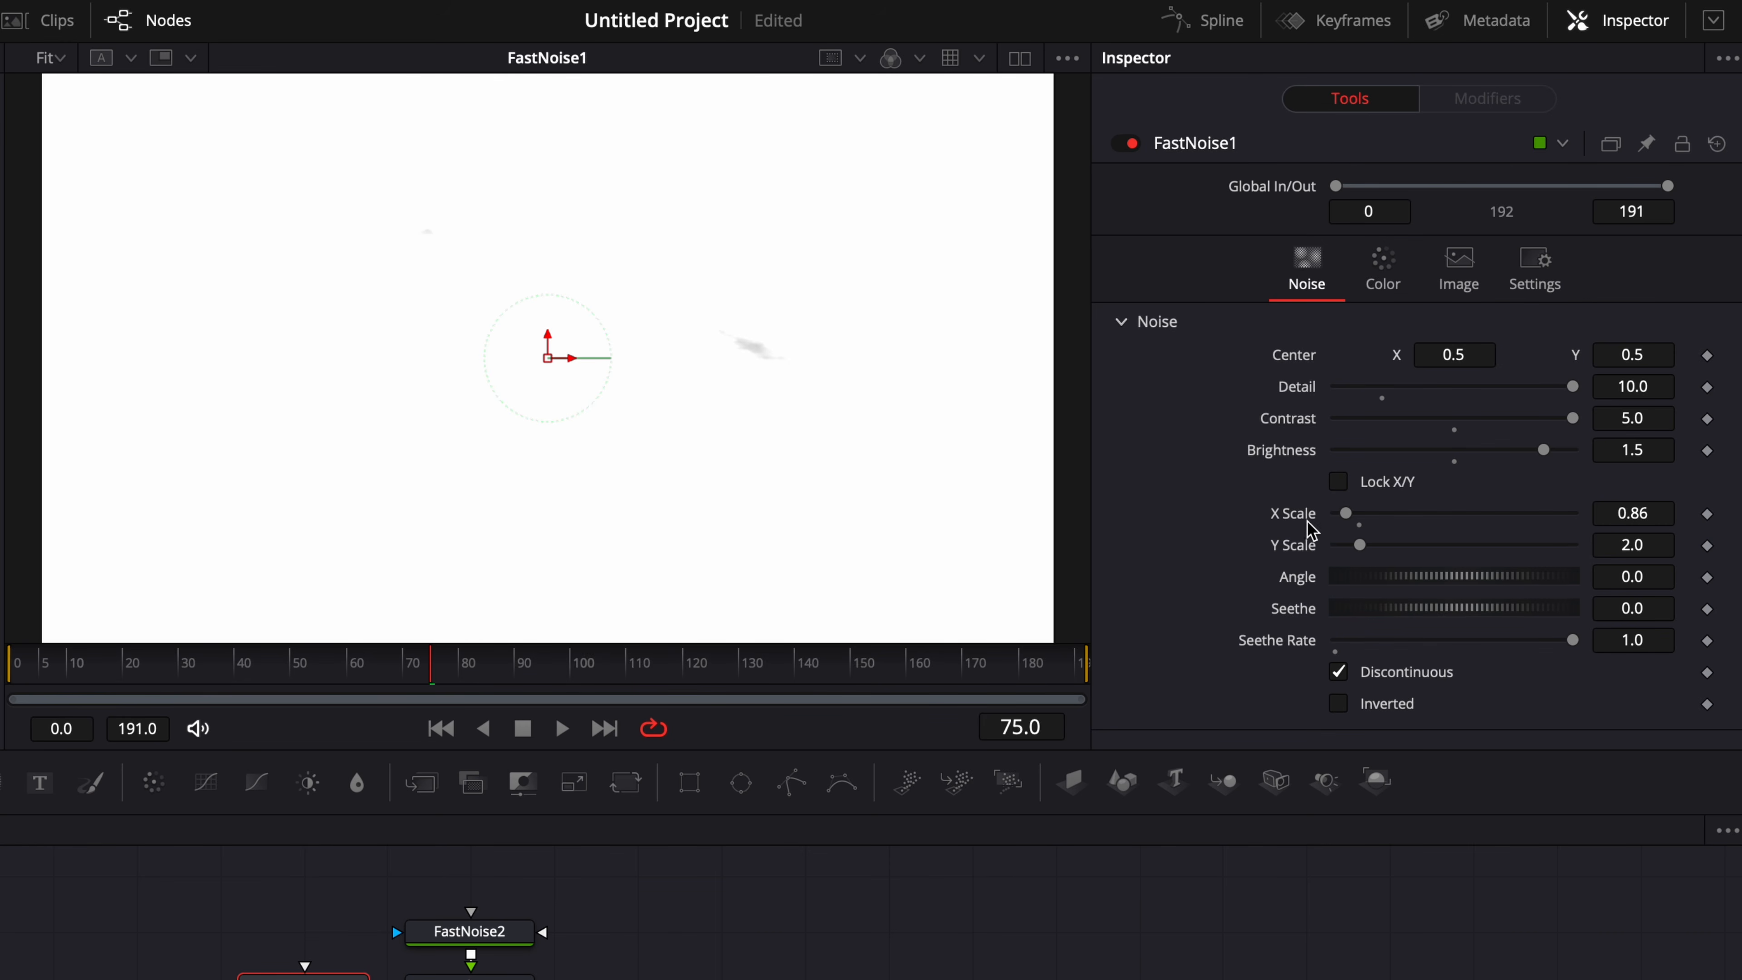
pyautogui.moveTo(1350, 519); pyautogui.dragTo(1341, 559)
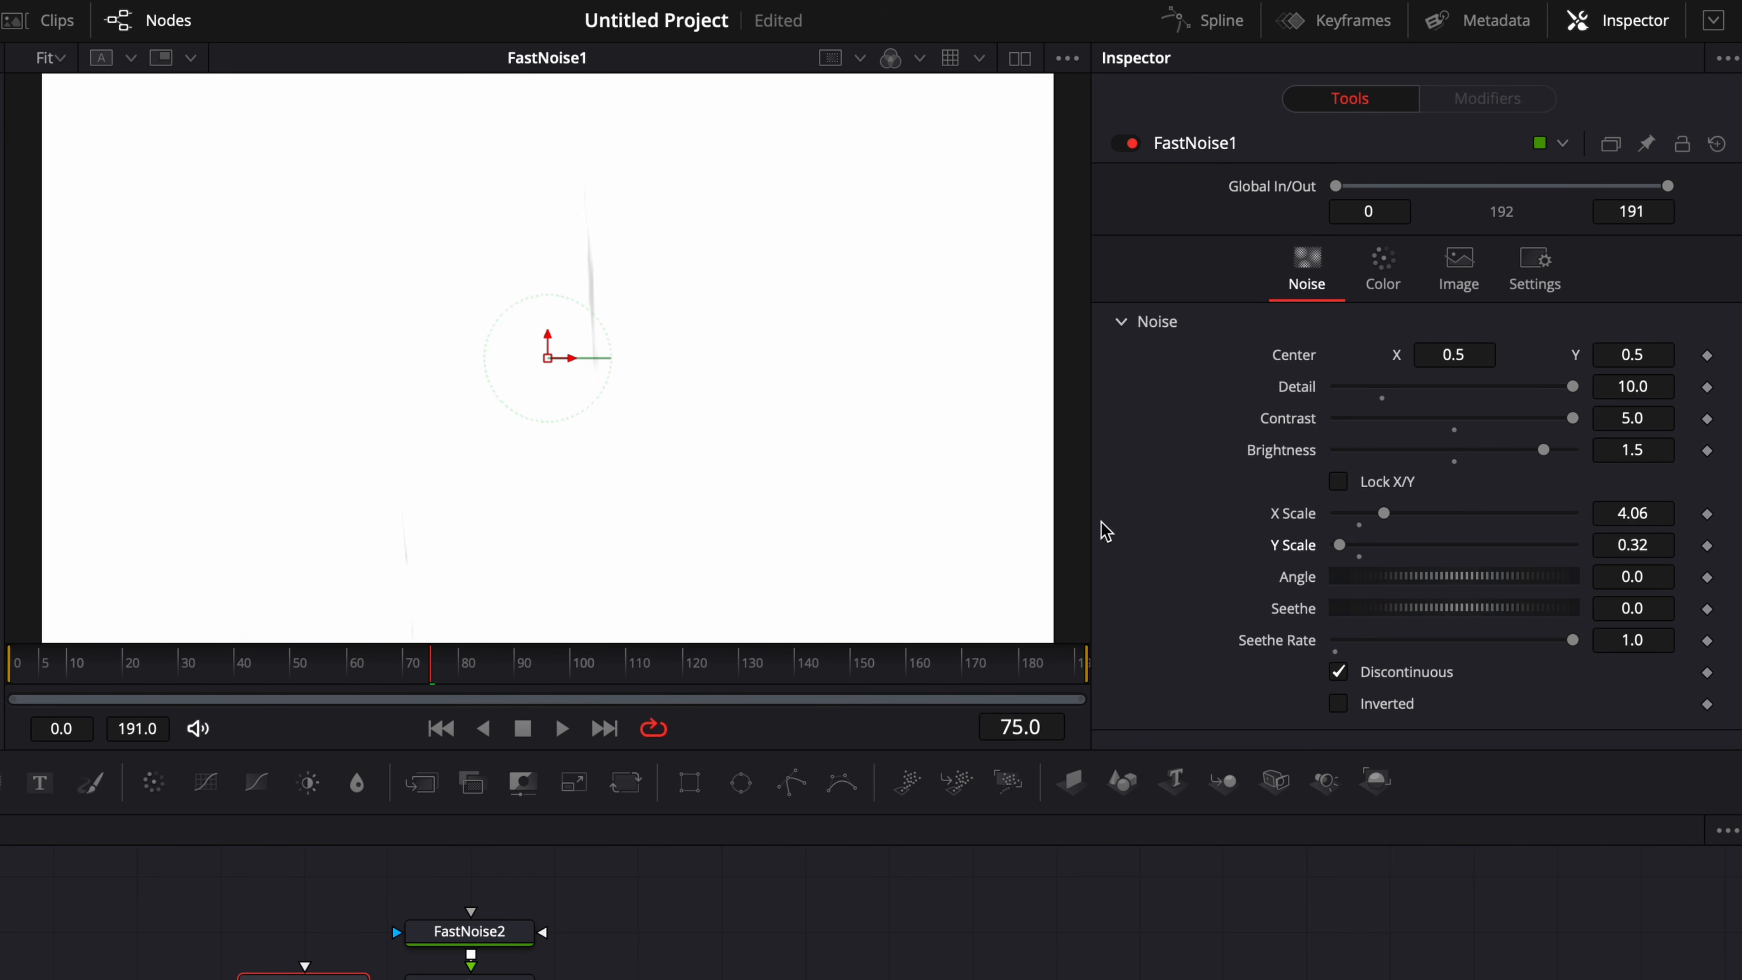
pyautogui.press('space')
pyautogui.moveTo(225, 667); pyautogui.dragTo(73, 666)
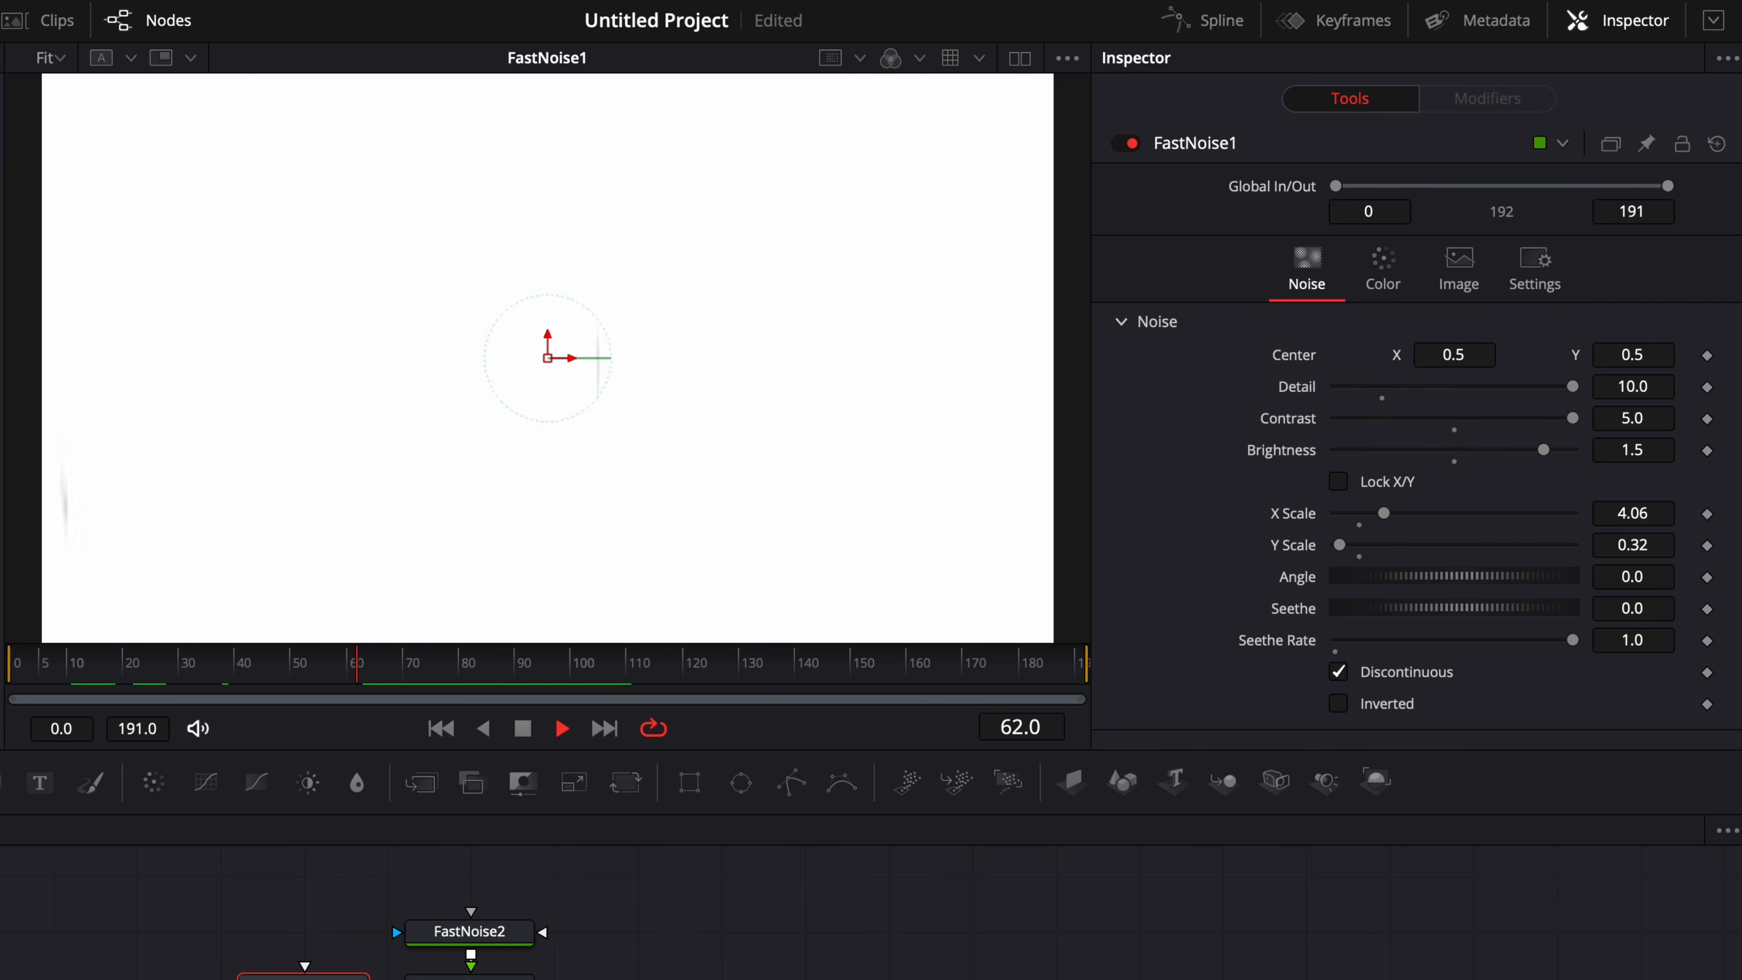
# Stop playback, show Displace1 in the viewer and scrub to about frame 79.
pyautogui.press('space')
pyautogui.press('1')
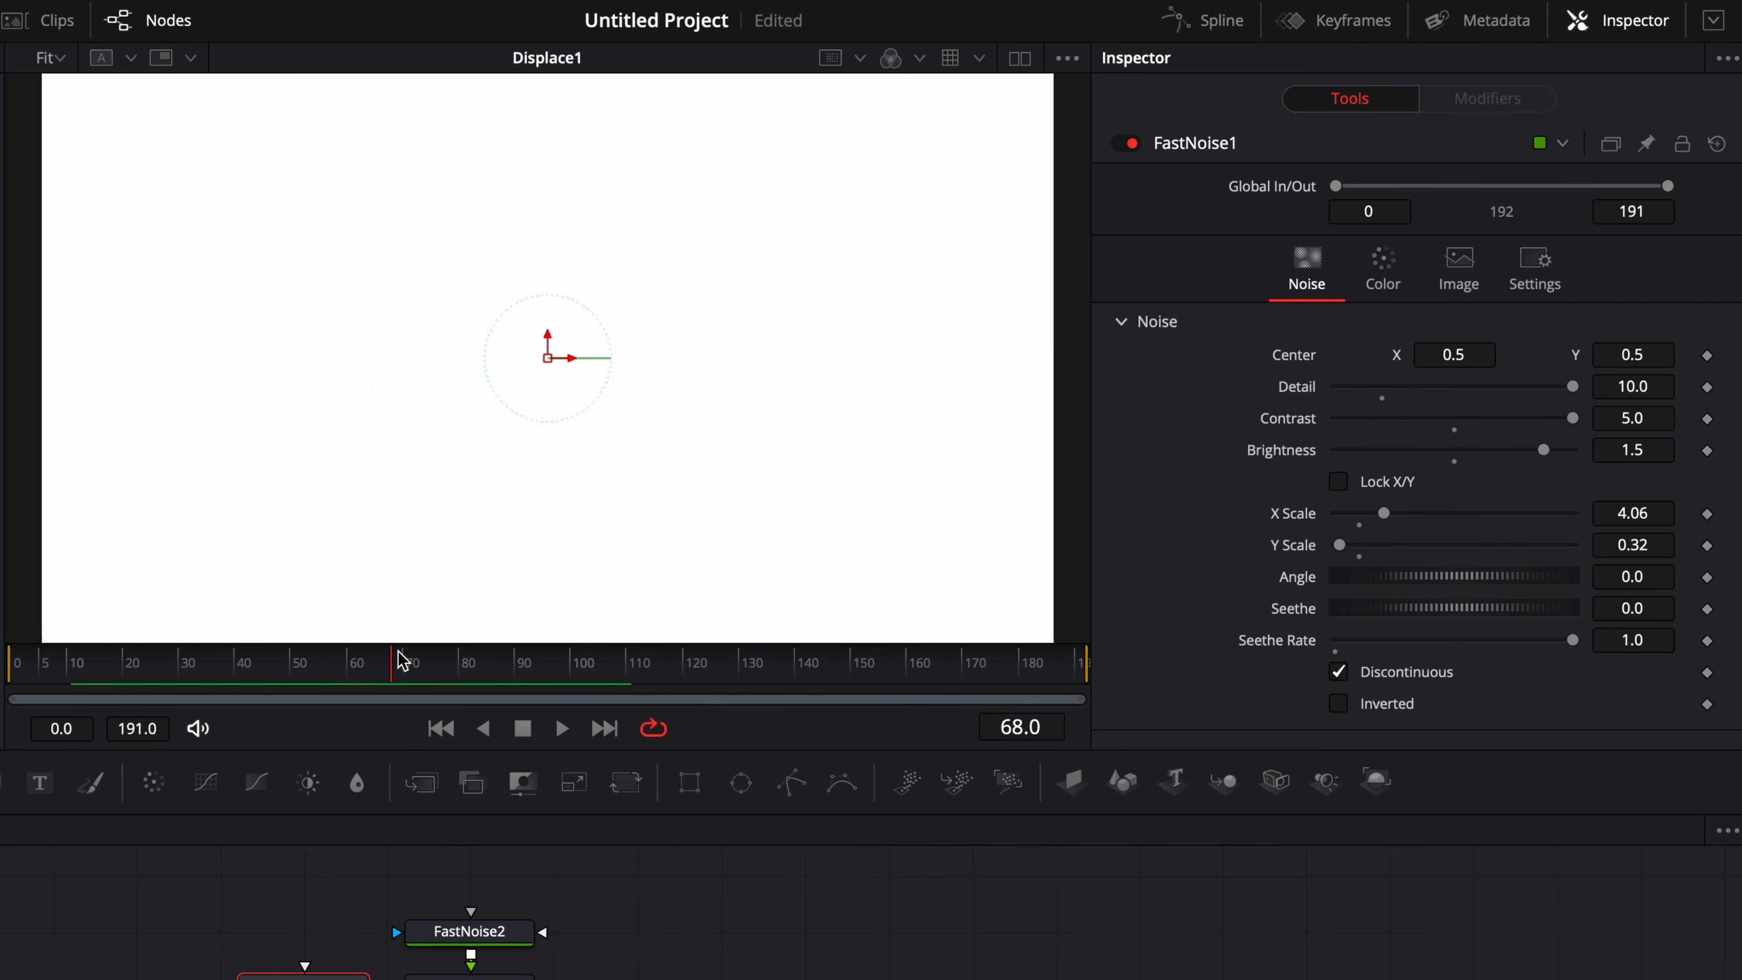
pyautogui.moveTo(400, 655); pyautogui.dragTo(452, 666)
# Save the project and lock FastNoise1's X/Y scale again.
pyautogui.hotkey('ctrl', 's')
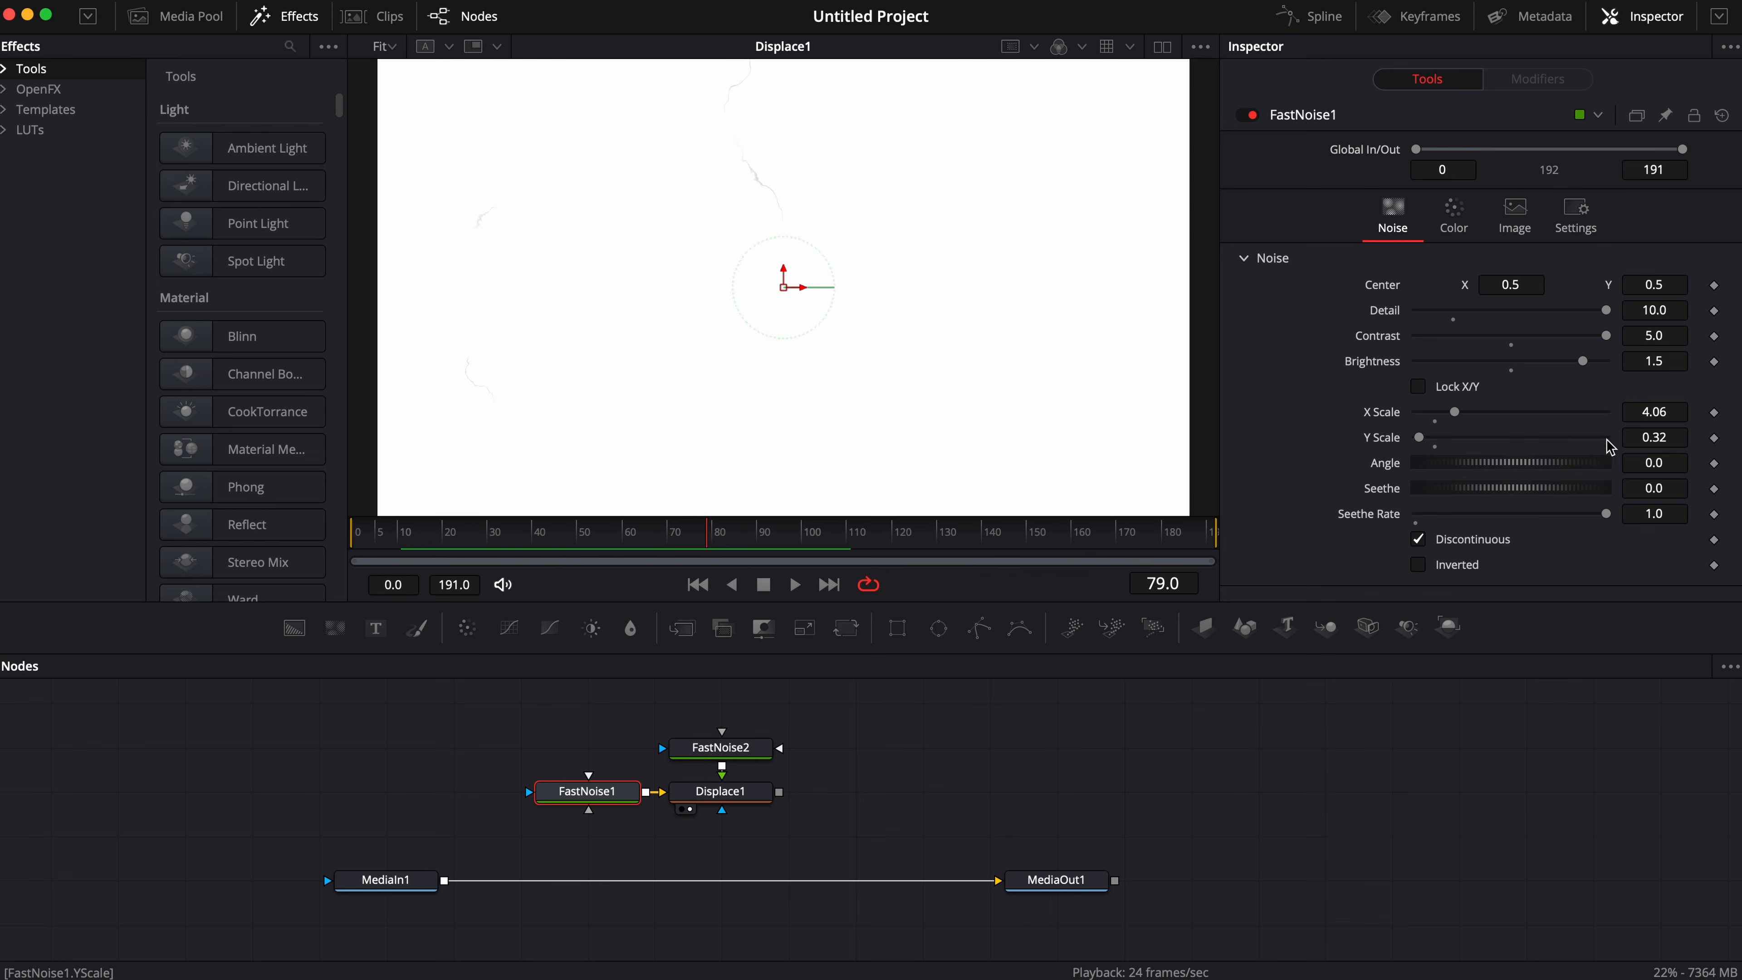
pyautogui.click(1420, 387)
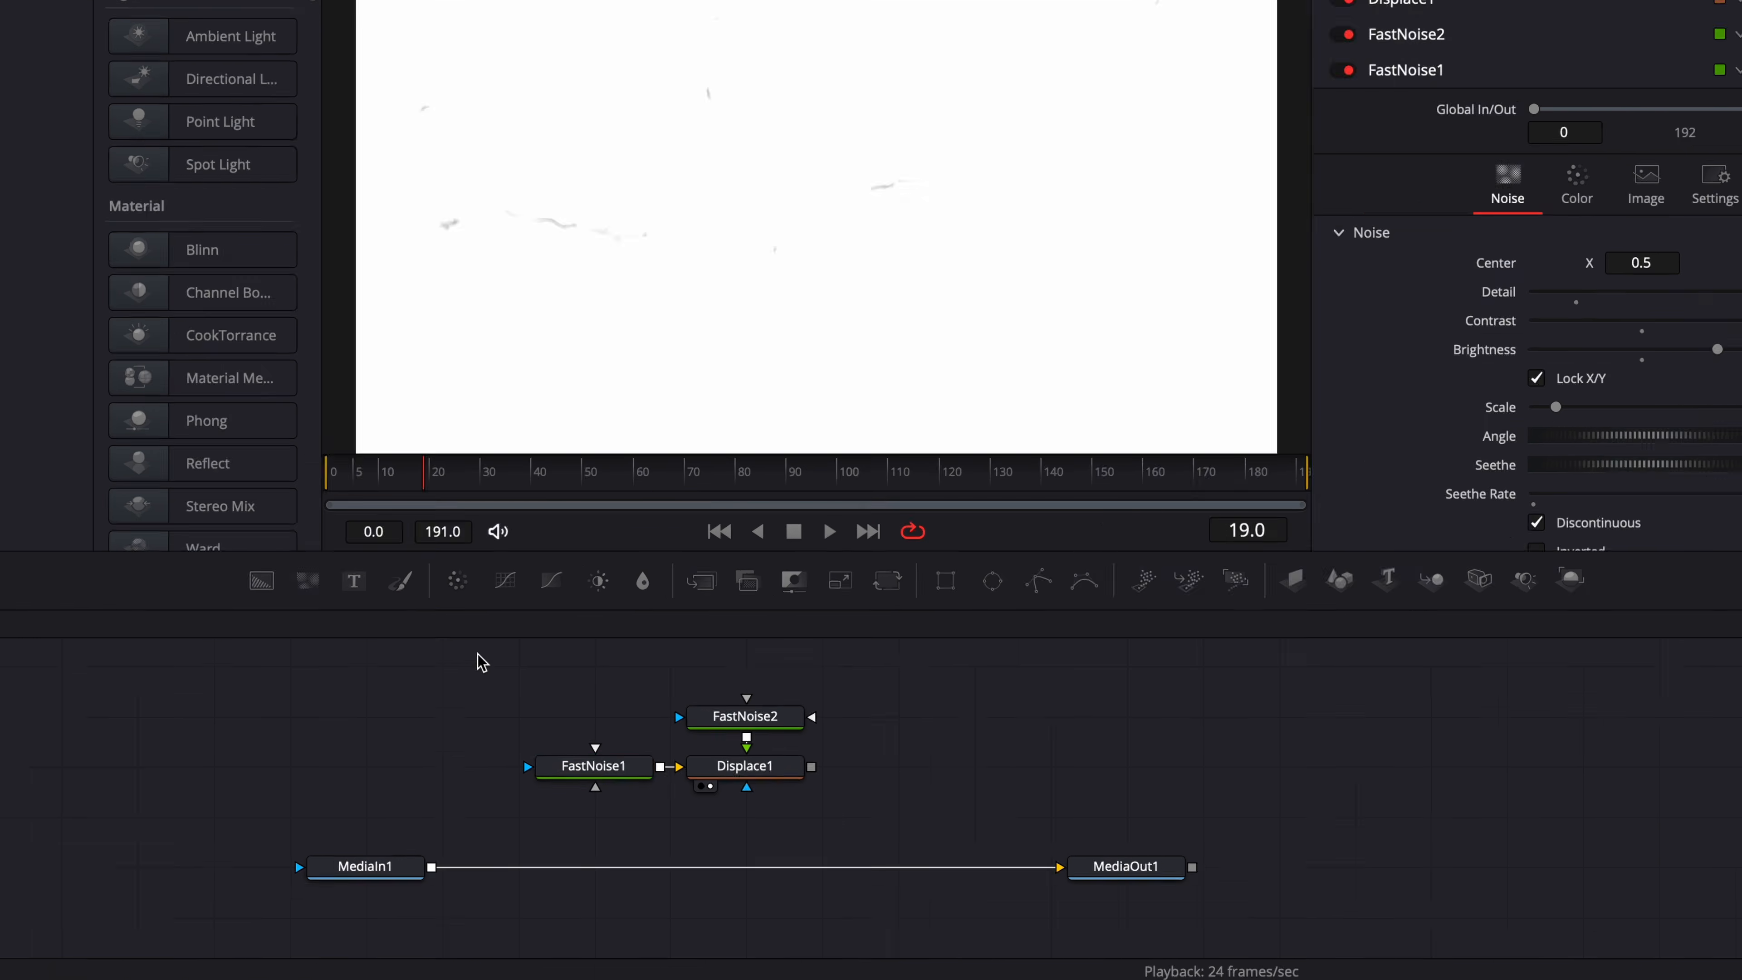
# Move FastNoise1, FastNoise2 and Displace1 together farther above the MediaIn1–MediaOut1 connection.
pyautogui.moveTo(483, 689); pyautogui.dragTo(904, 842)
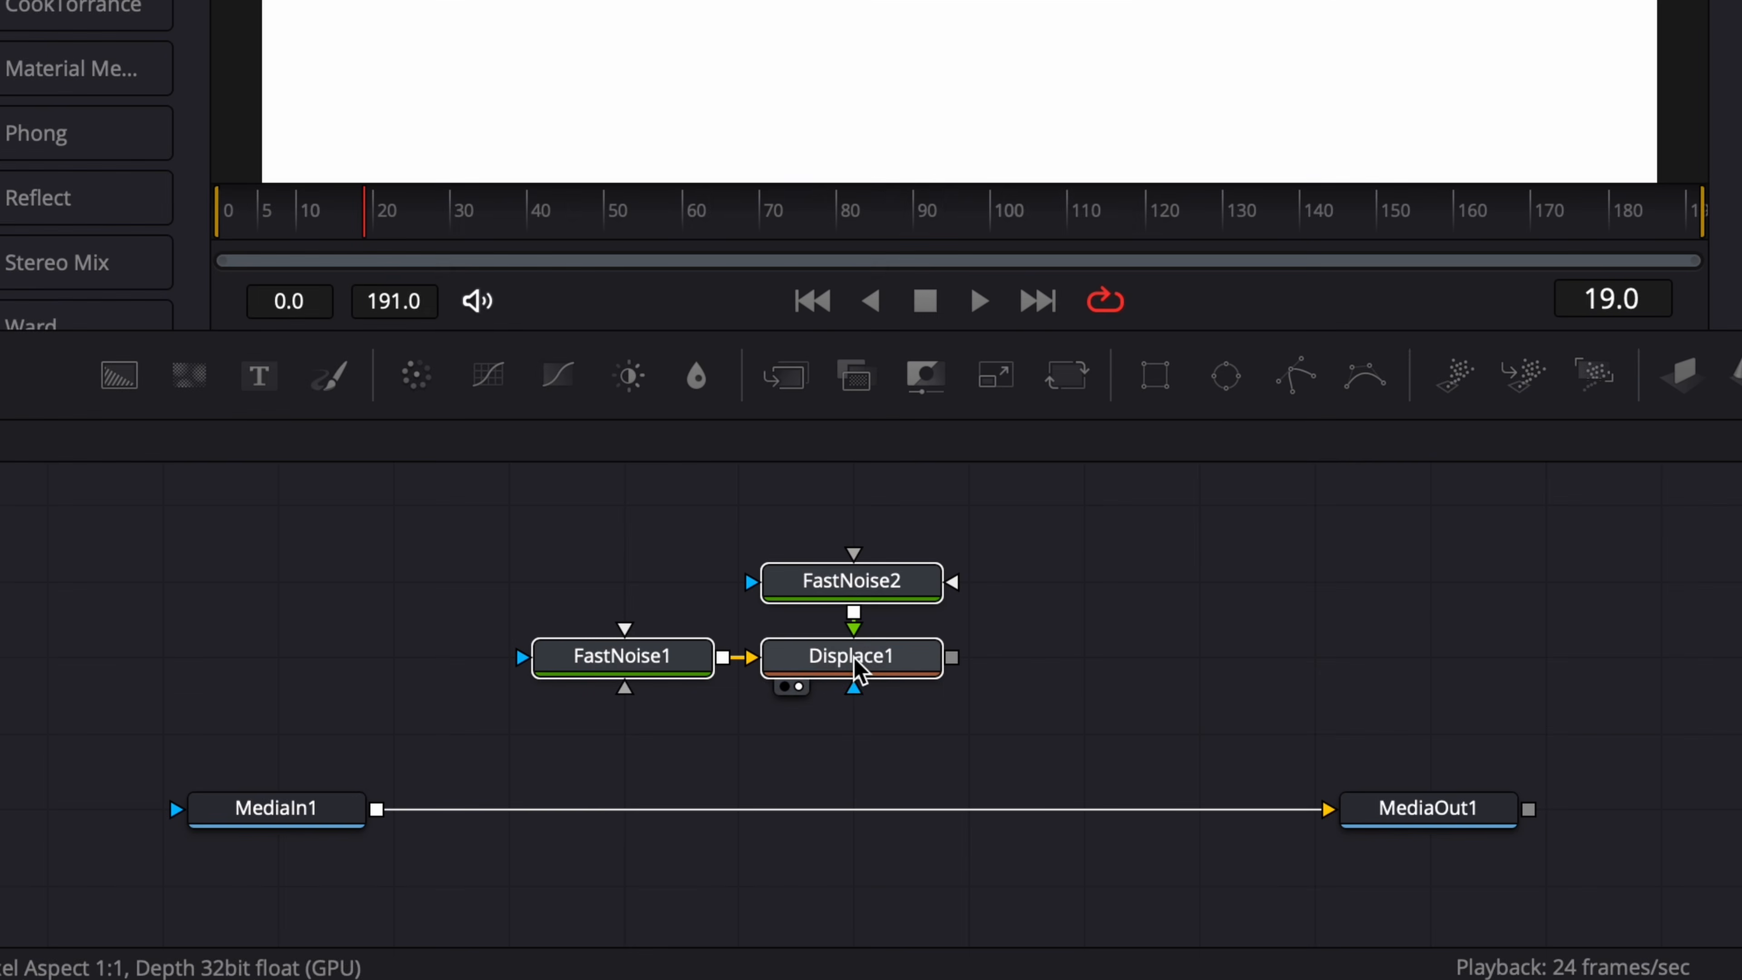
pyautogui.moveTo(724, 807); pyautogui.dragTo(723, 762)
pyautogui.moveTo(853, 595); pyautogui.dragTo(864, 514)
pyautogui.scroll(4, 974, 581)
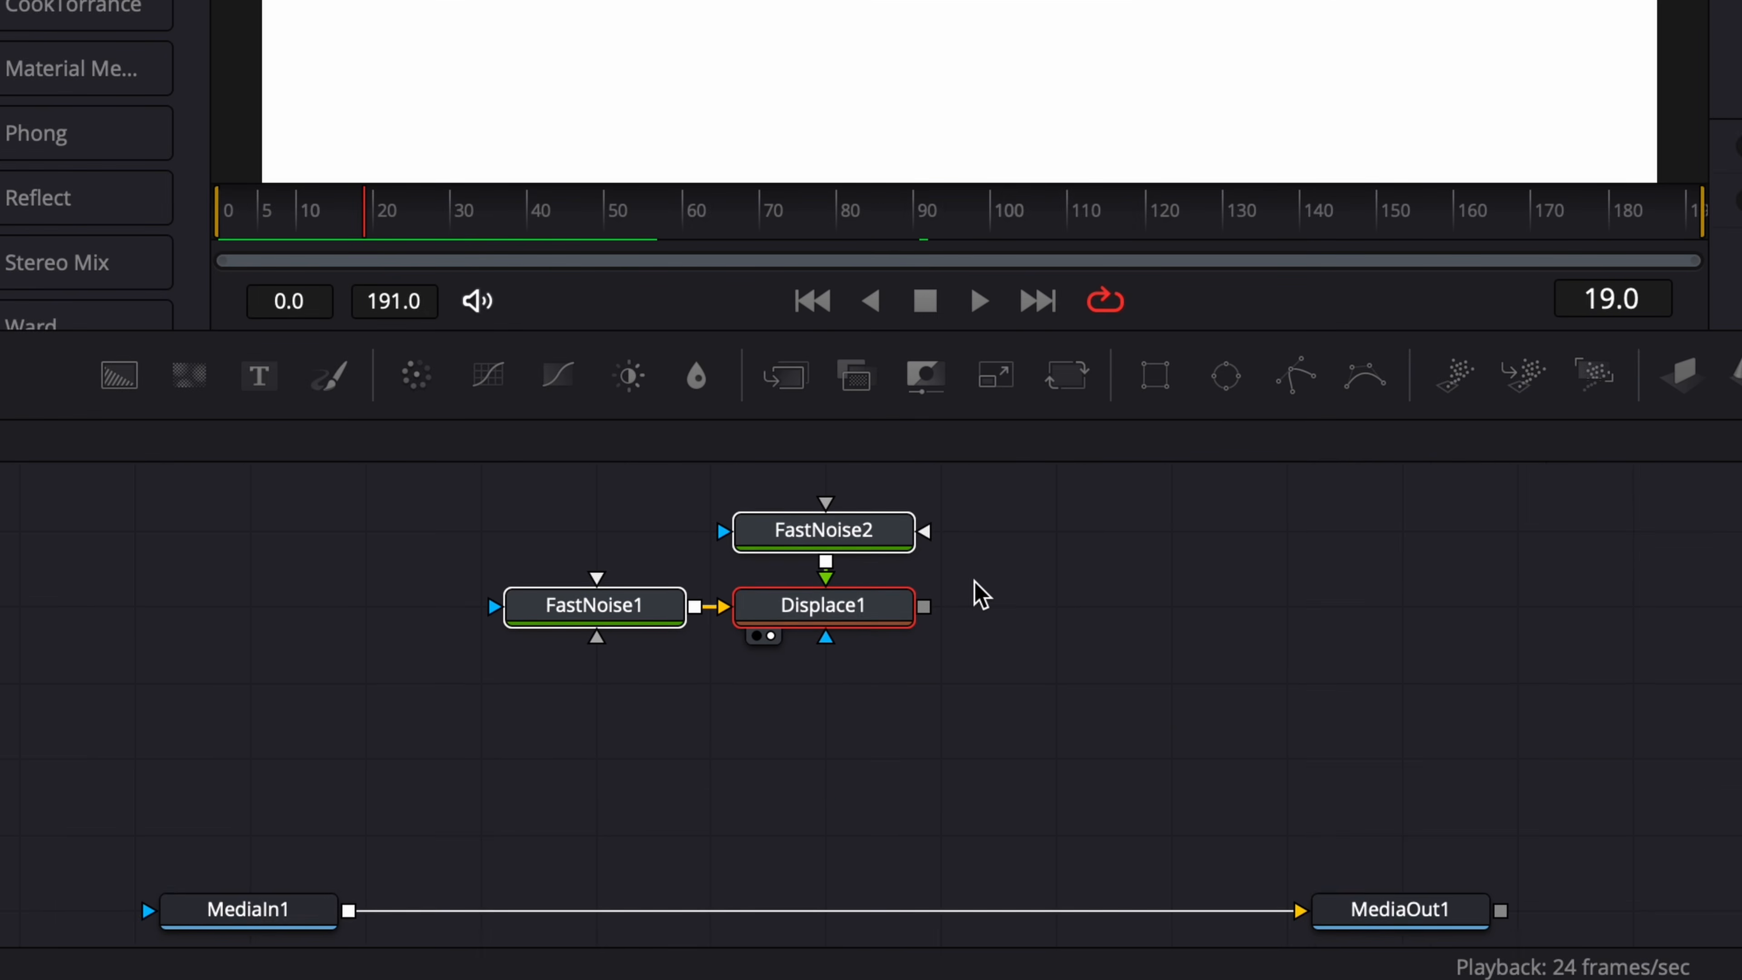
pyautogui.scroll(-2, 975, 582)
pyautogui.click(1068, 626)
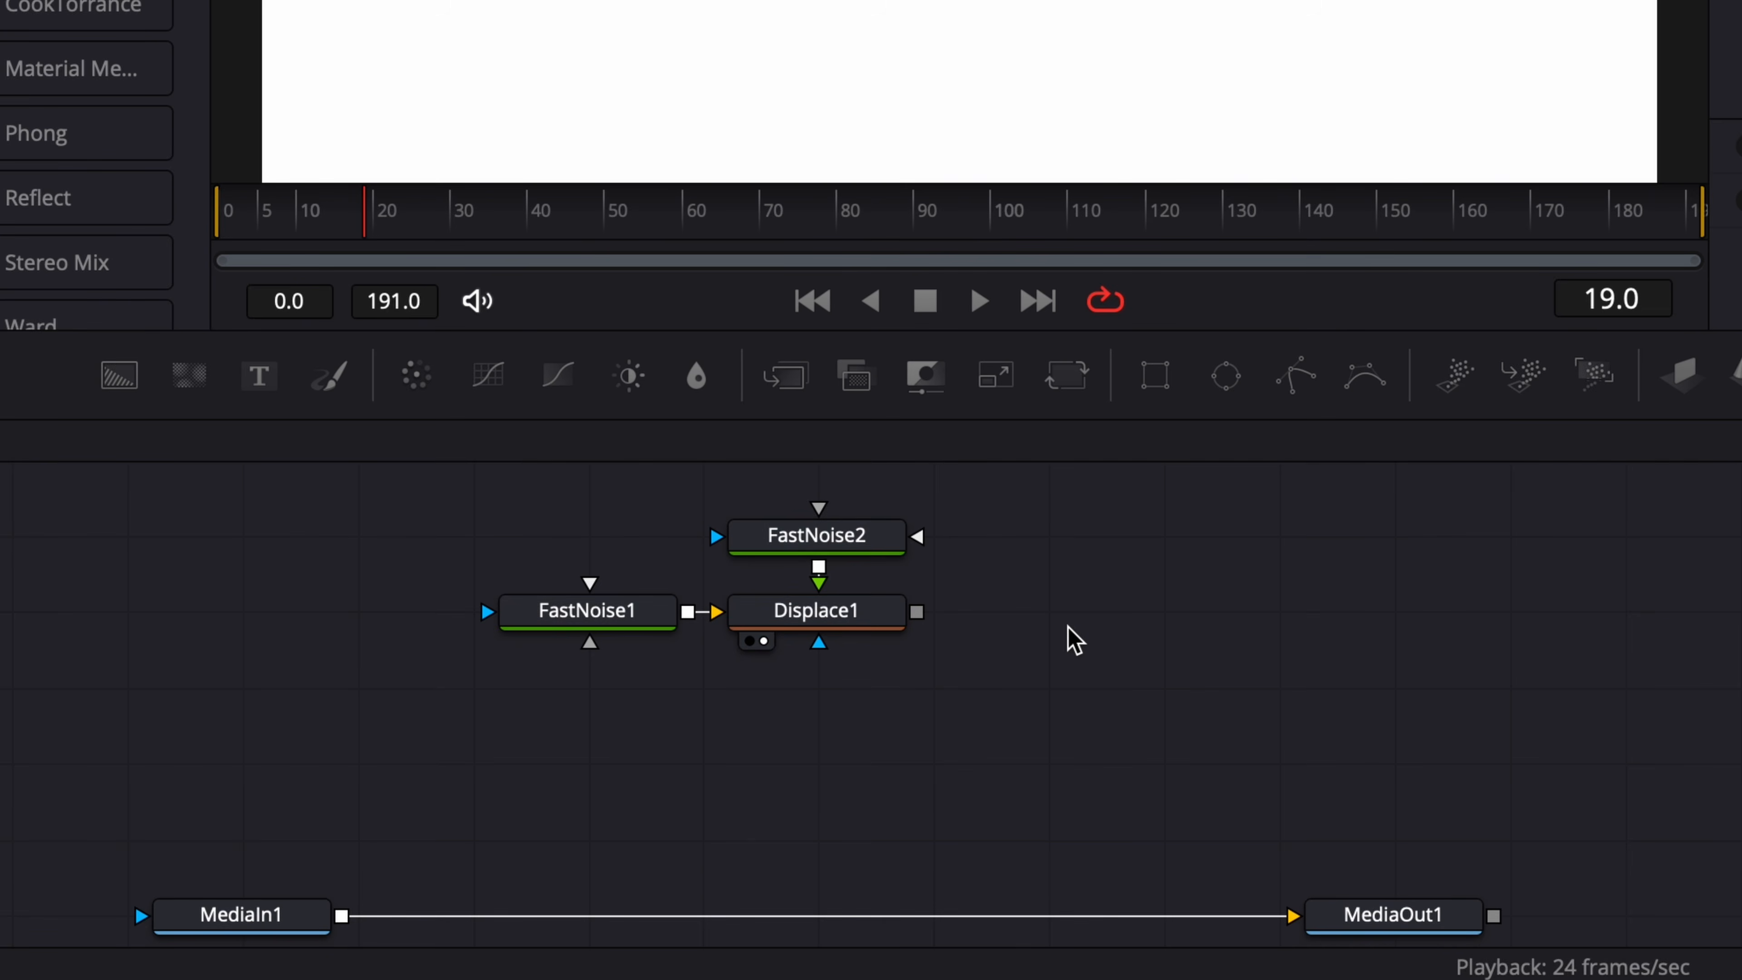
# Add a Bitmap node, place it below Displace1 and connect Displace1's output to its main input.
pyautogui.hotkey('shift', 'space')
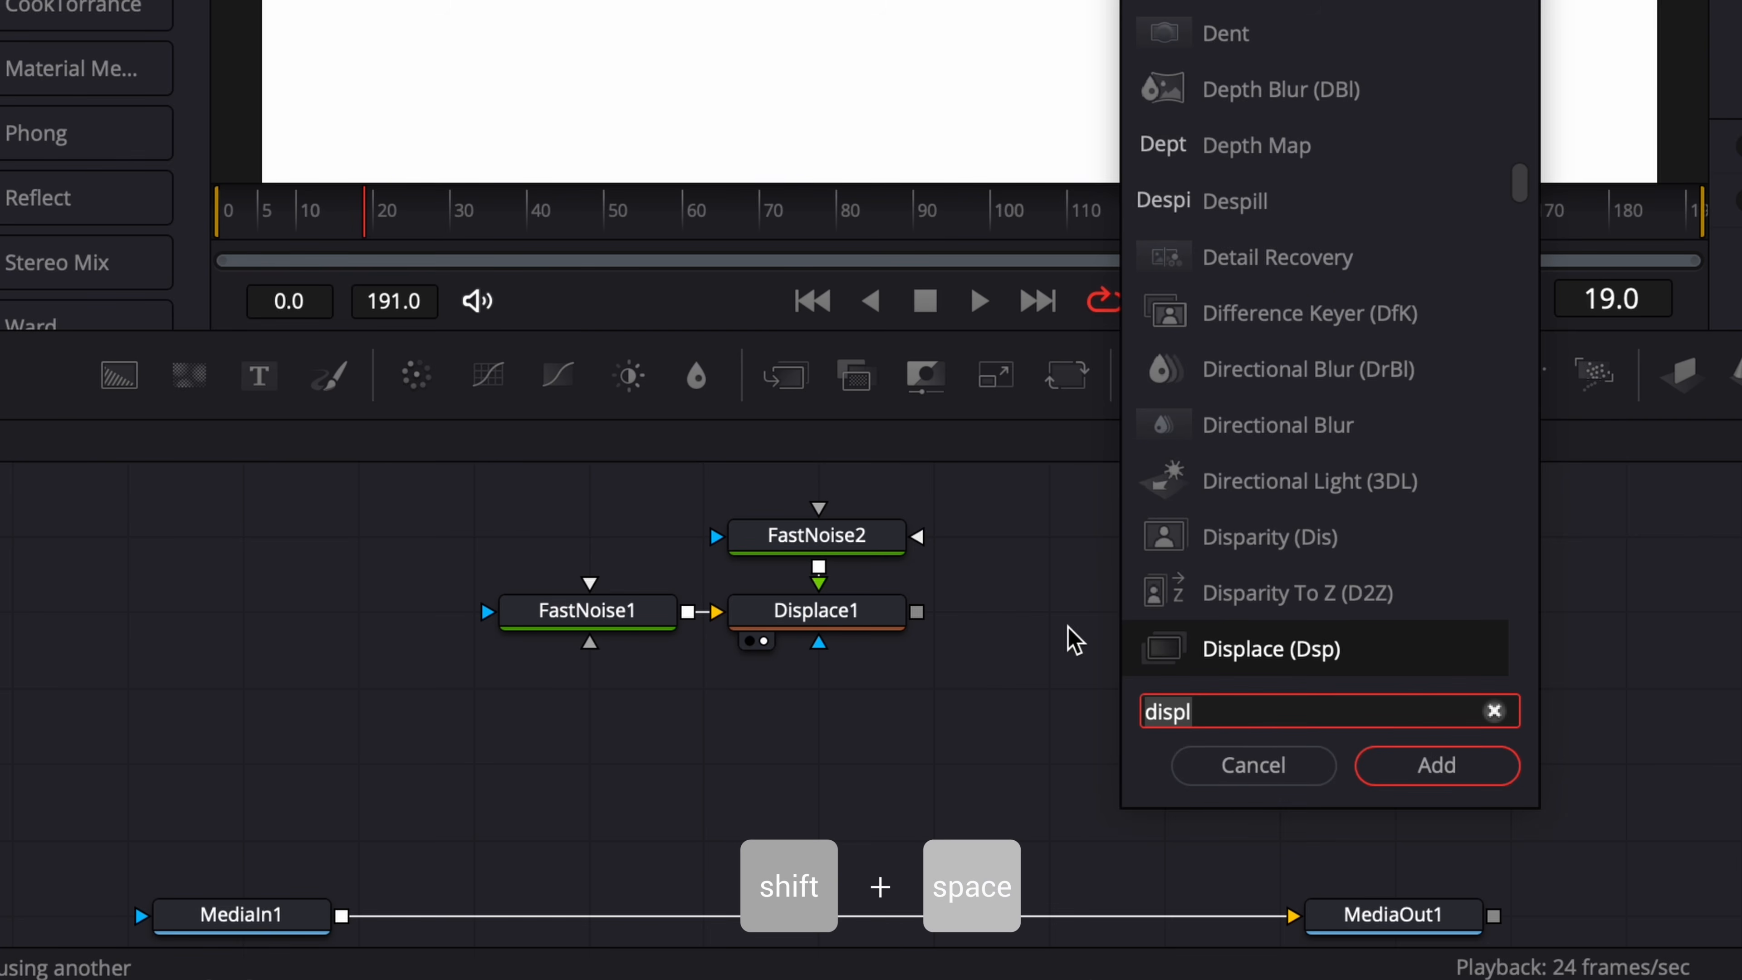
pyautogui.write('bit')
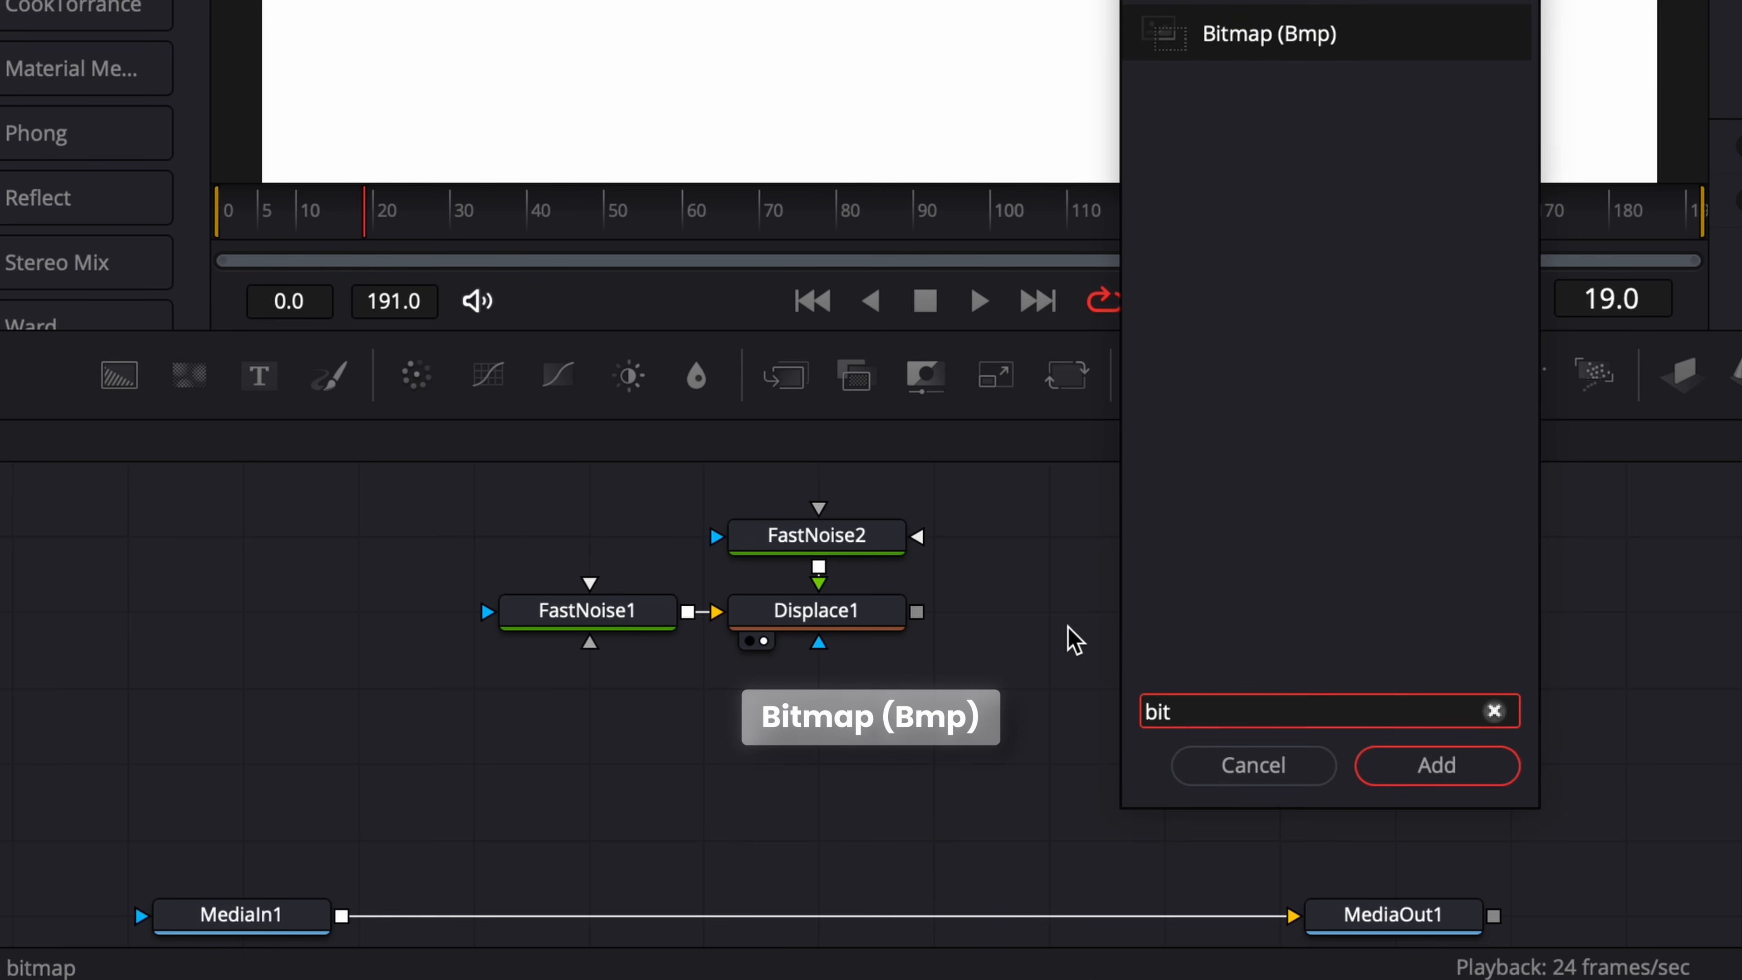
pyautogui.press('Return')
pyautogui.moveTo(1050, 610); pyautogui.dragTo(816, 687)
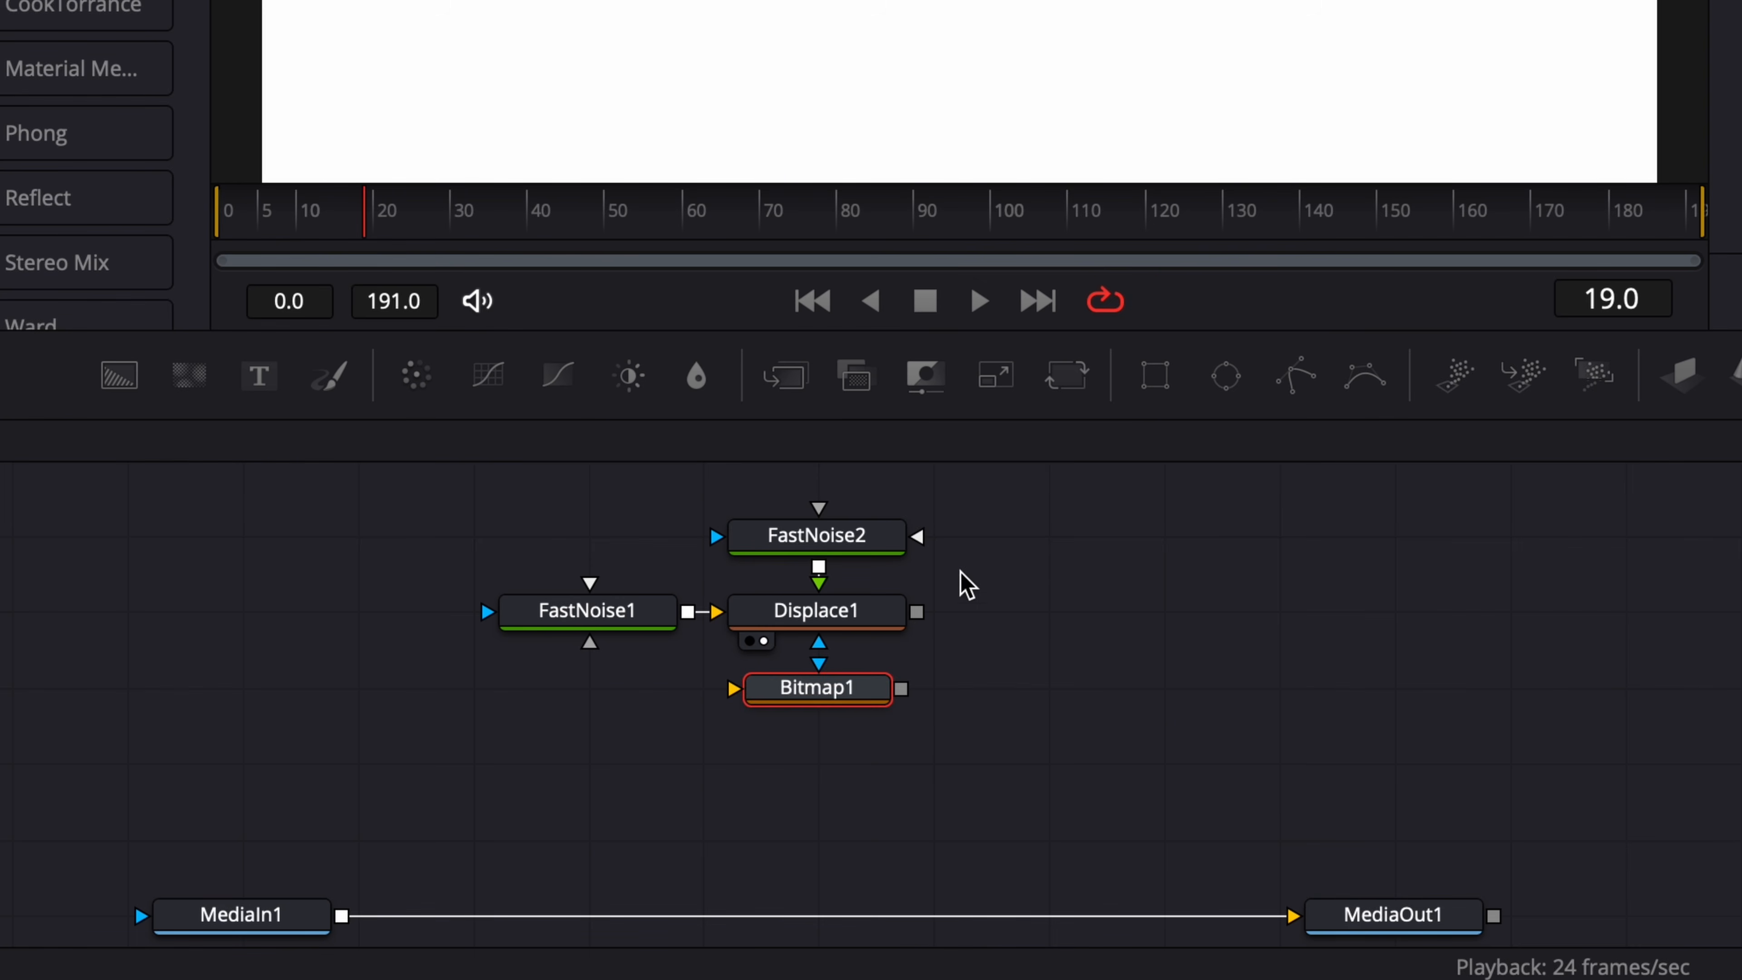
pyautogui.moveTo(917, 612); pyautogui.dragTo(731, 698)
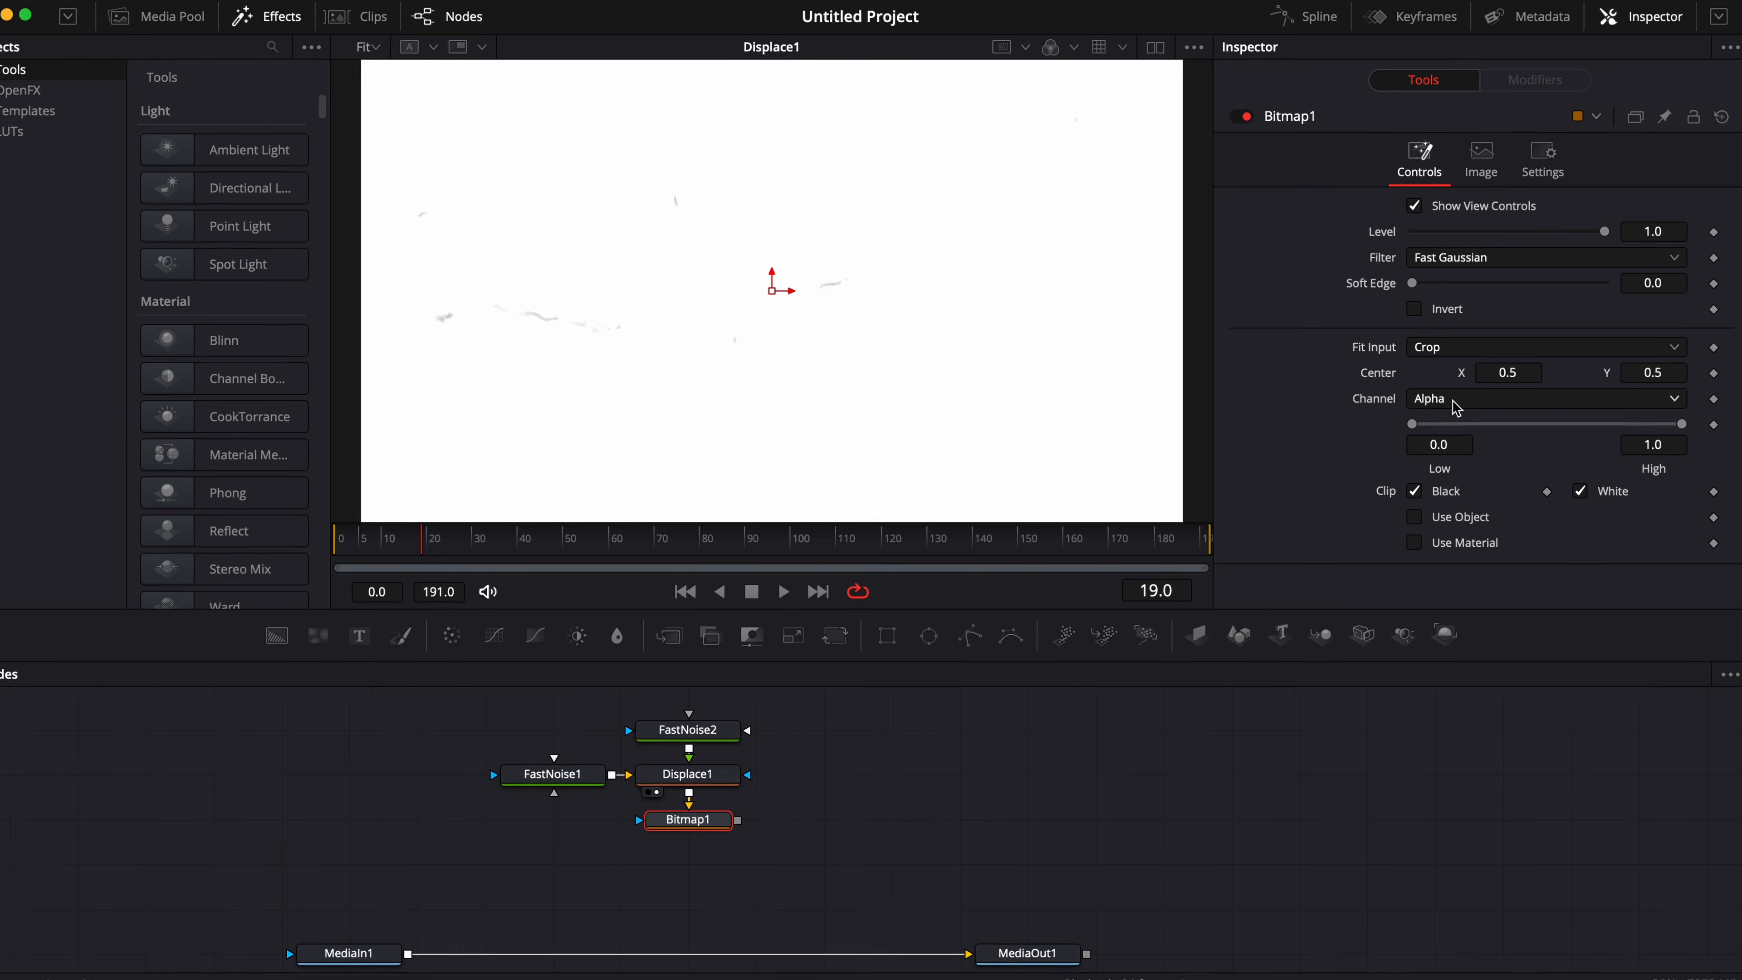
# Set Bitmap1's Channel to Luminance with Invert enabled, and show Bitmap1 in the viewer.
pyautogui.click(1453, 396)
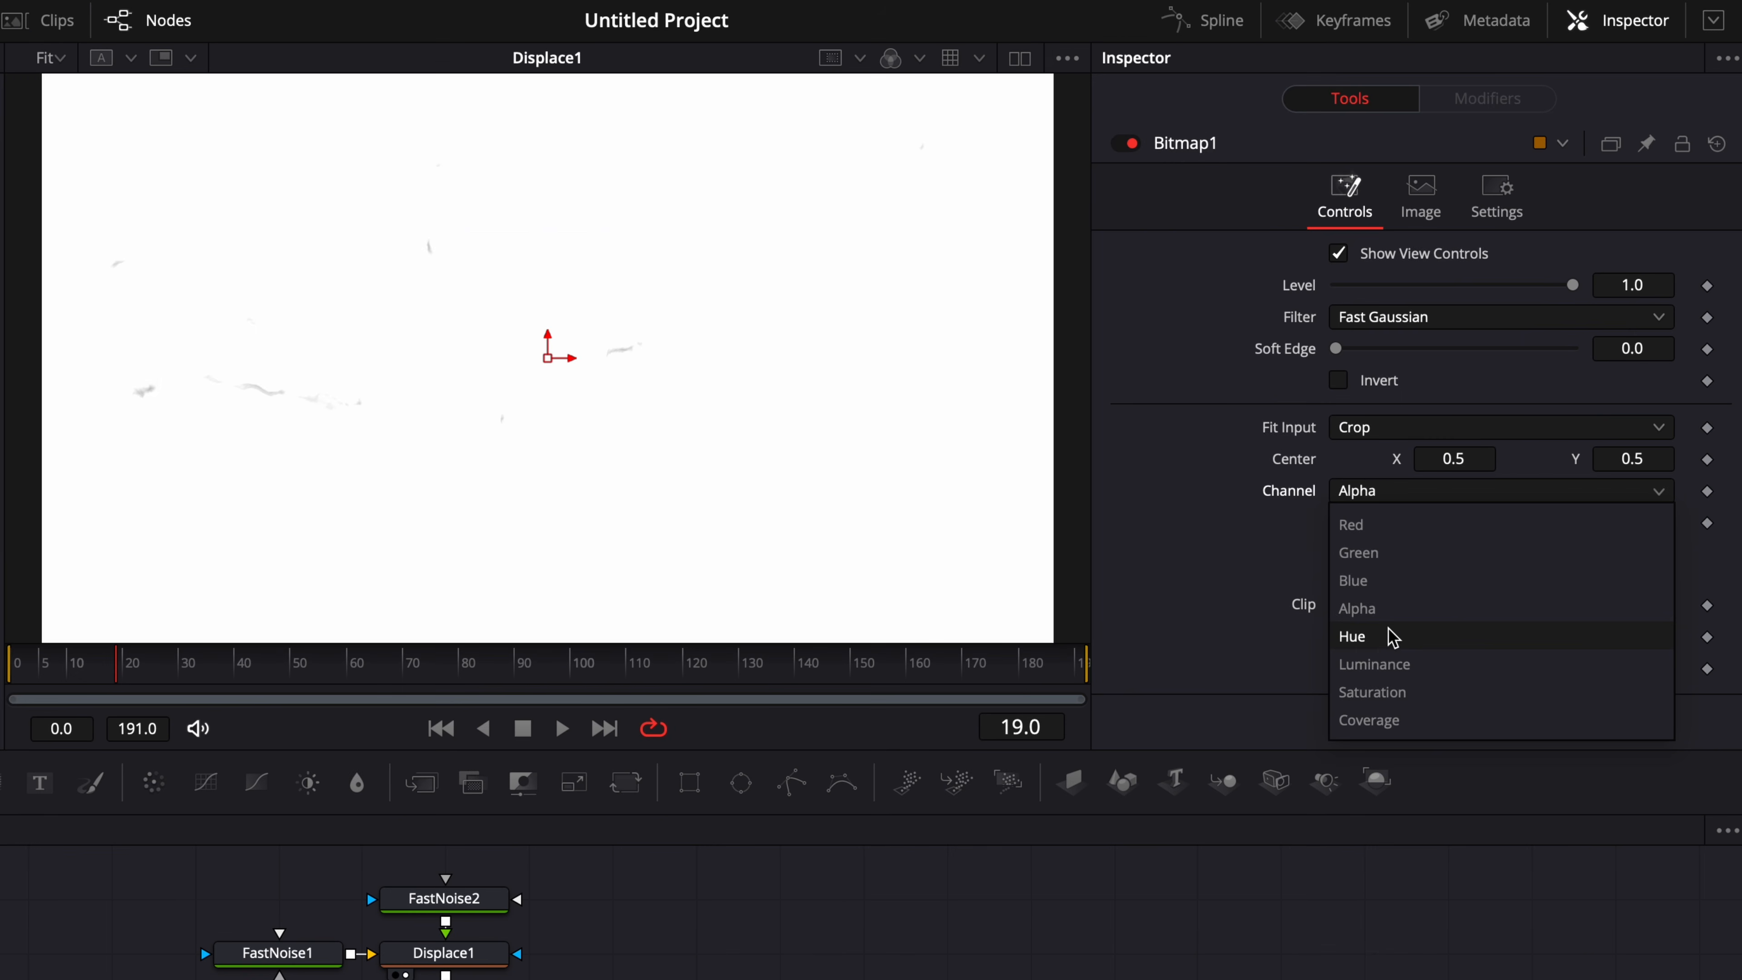
pyautogui.click(1393, 665)
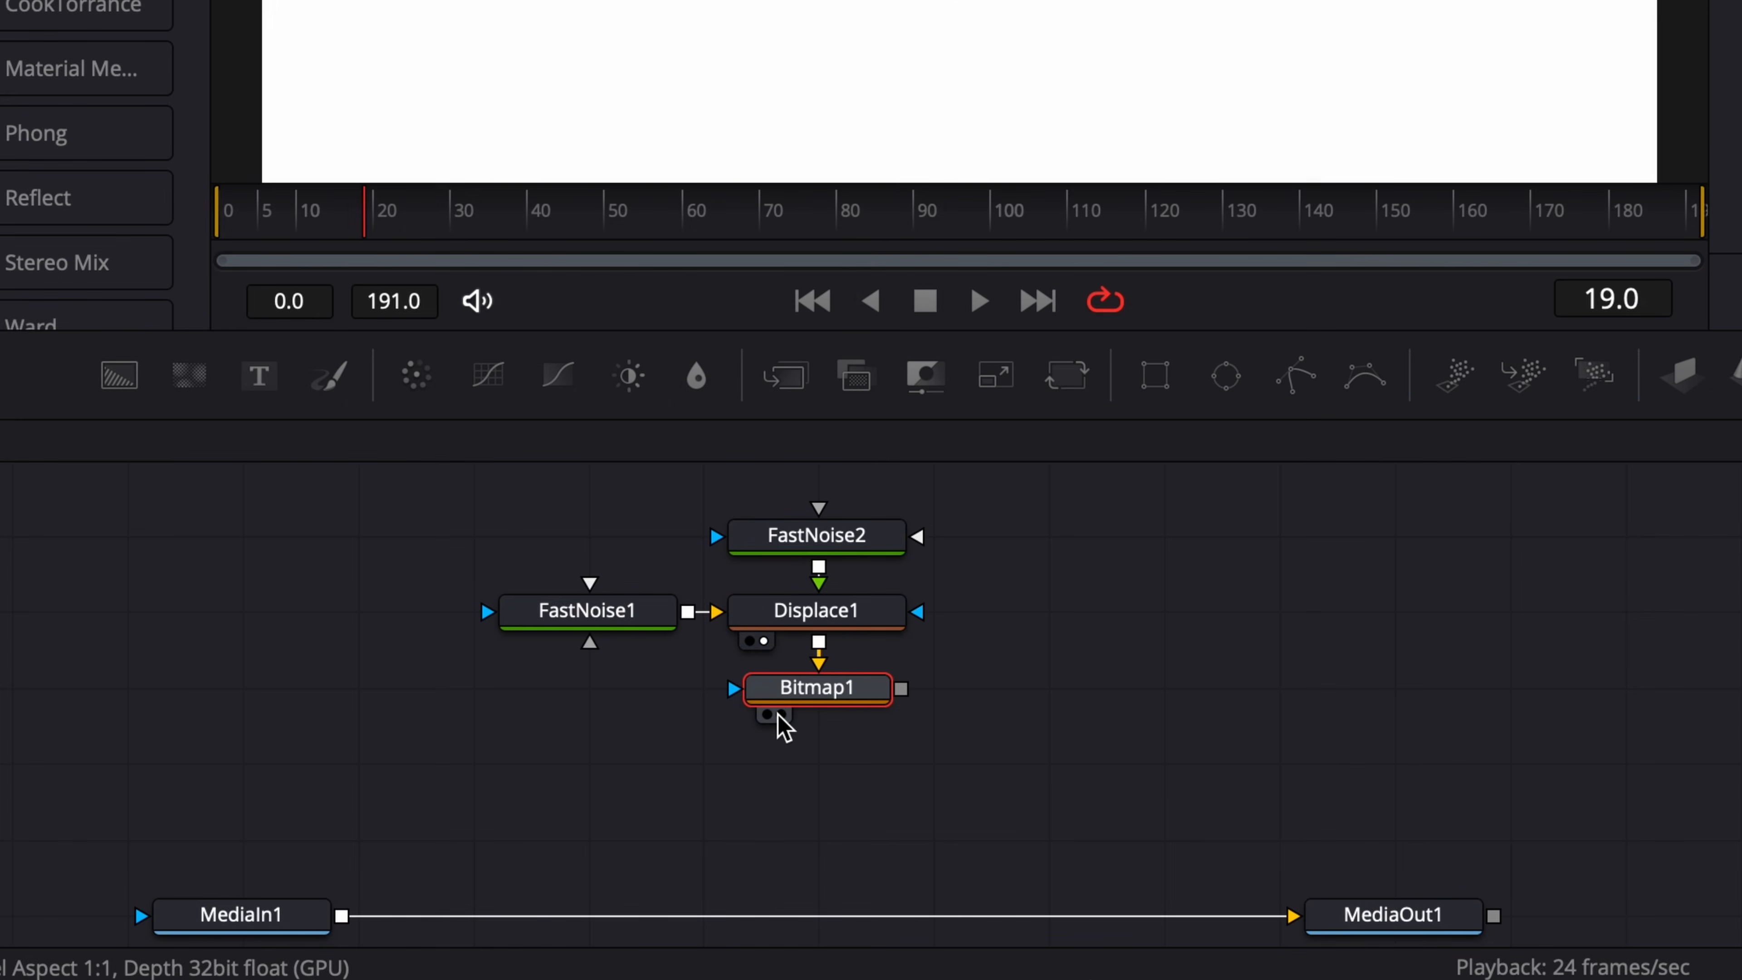
pyautogui.click(781, 715)
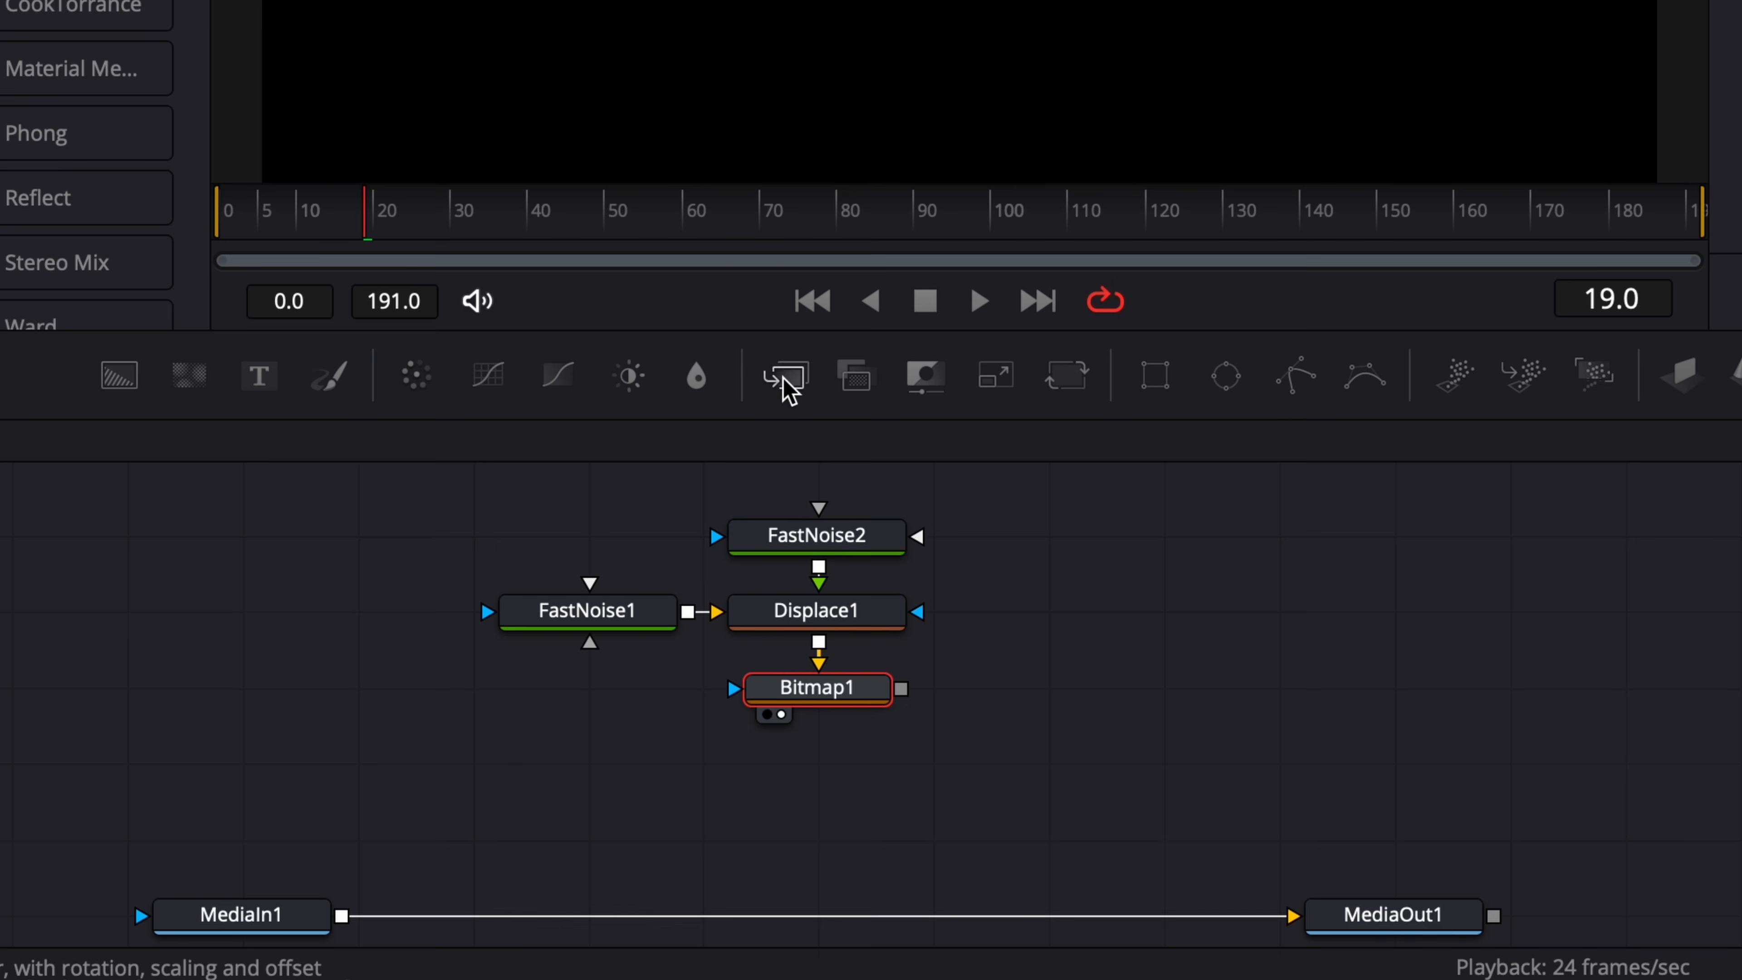
# Insert a Merge node between MediaIn1 and MediaOut1 and connect Bitmap1 to its foreground input.
pyautogui.moveTo(681, 628); pyautogui.dragTo(686, 929)
pyautogui.moveTo(788, 882); pyautogui.dragTo(810, 920)
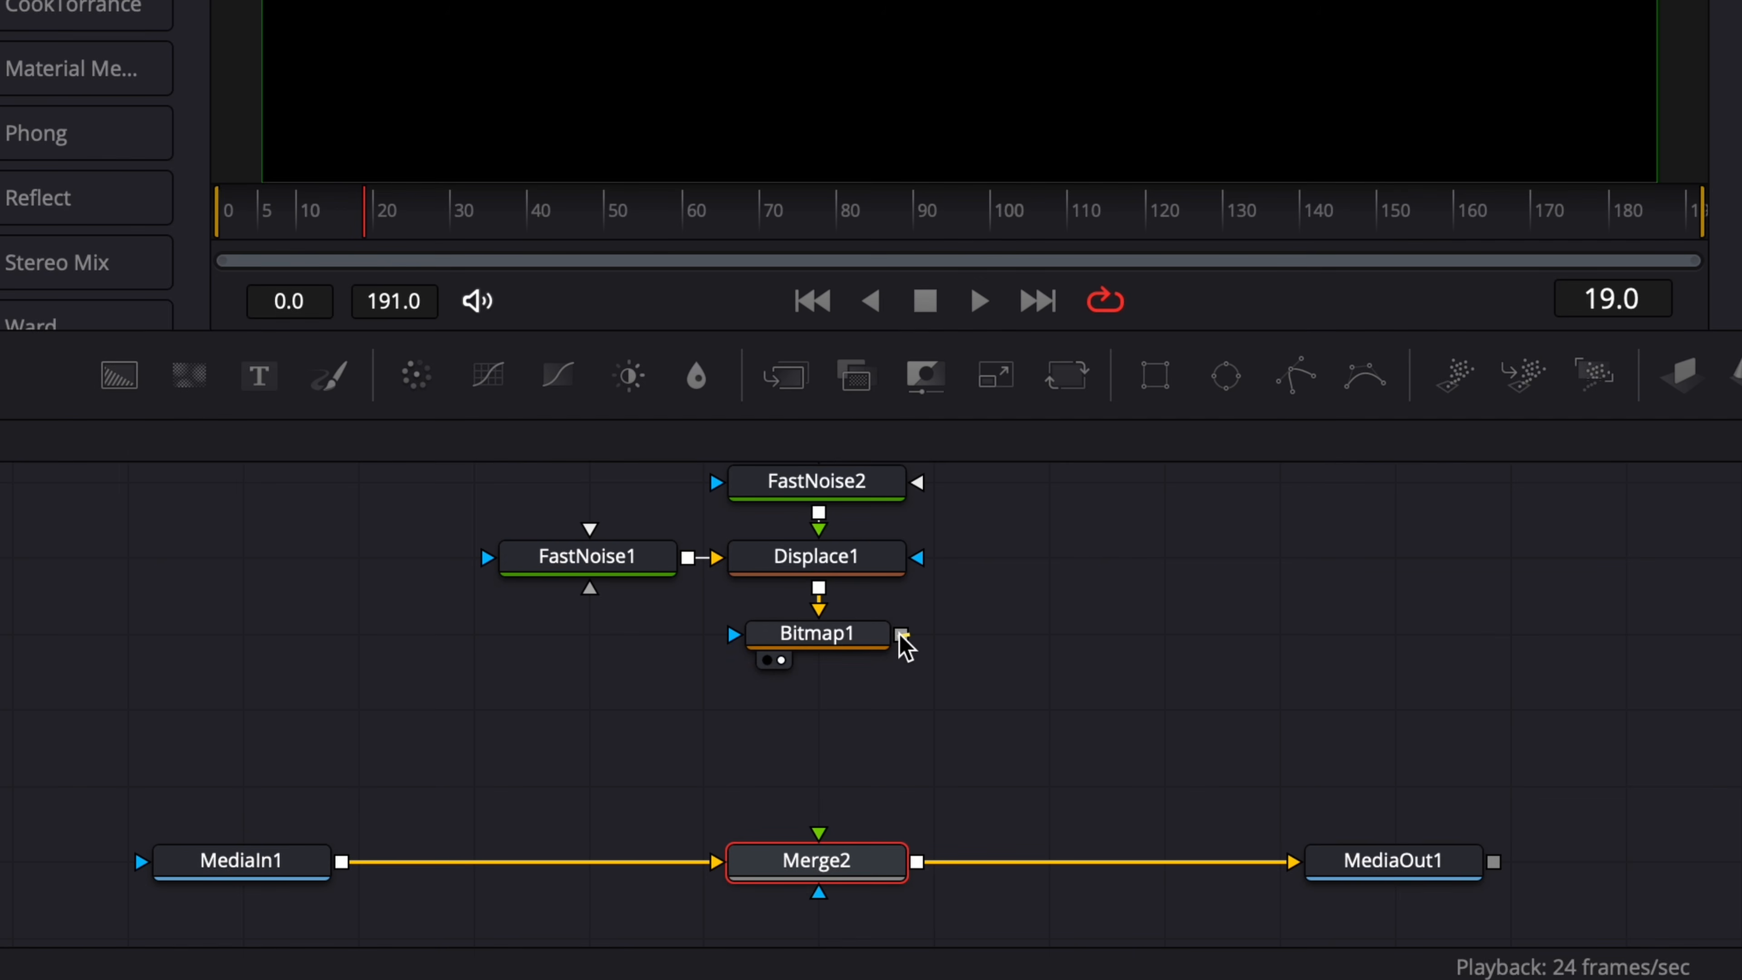
pyautogui.moveTo(901, 634); pyautogui.dragTo(822, 841)
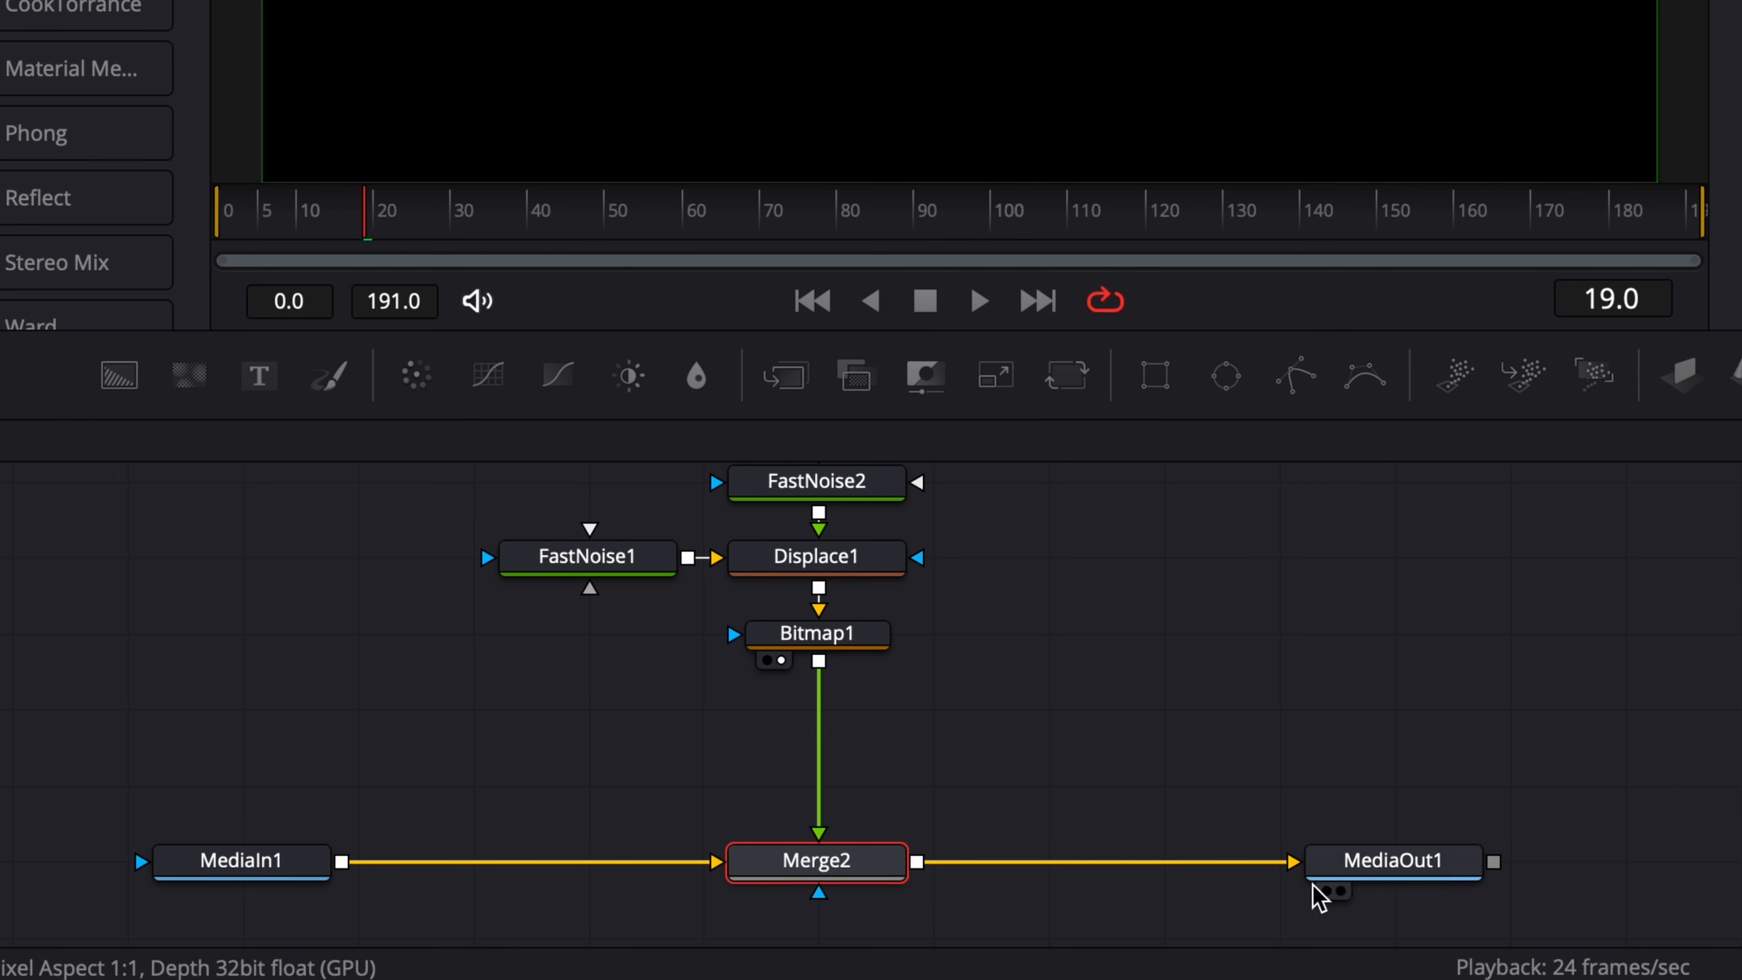
# Show MediaOut1 in the viewer and play back the composition from near the start.
pyautogui.click(1340, 891)
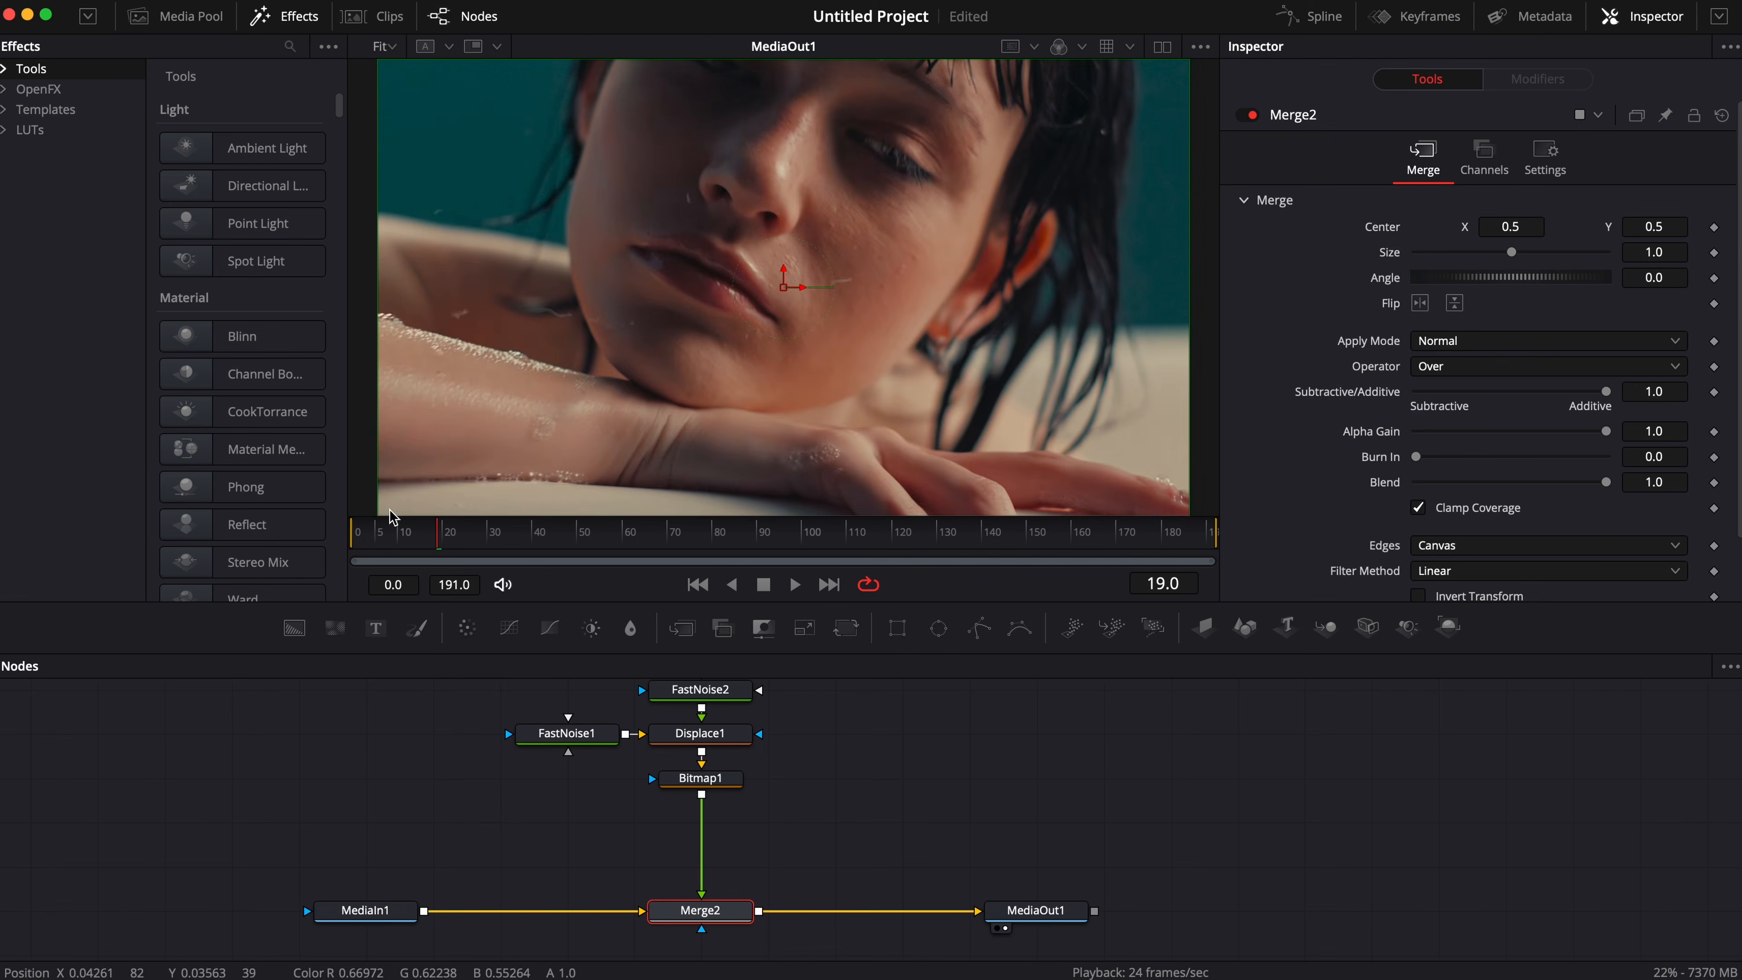
pyautogui.moveTo(251, 210); pyautogui.dragTo(231, 210)
pyautogui.press('space')
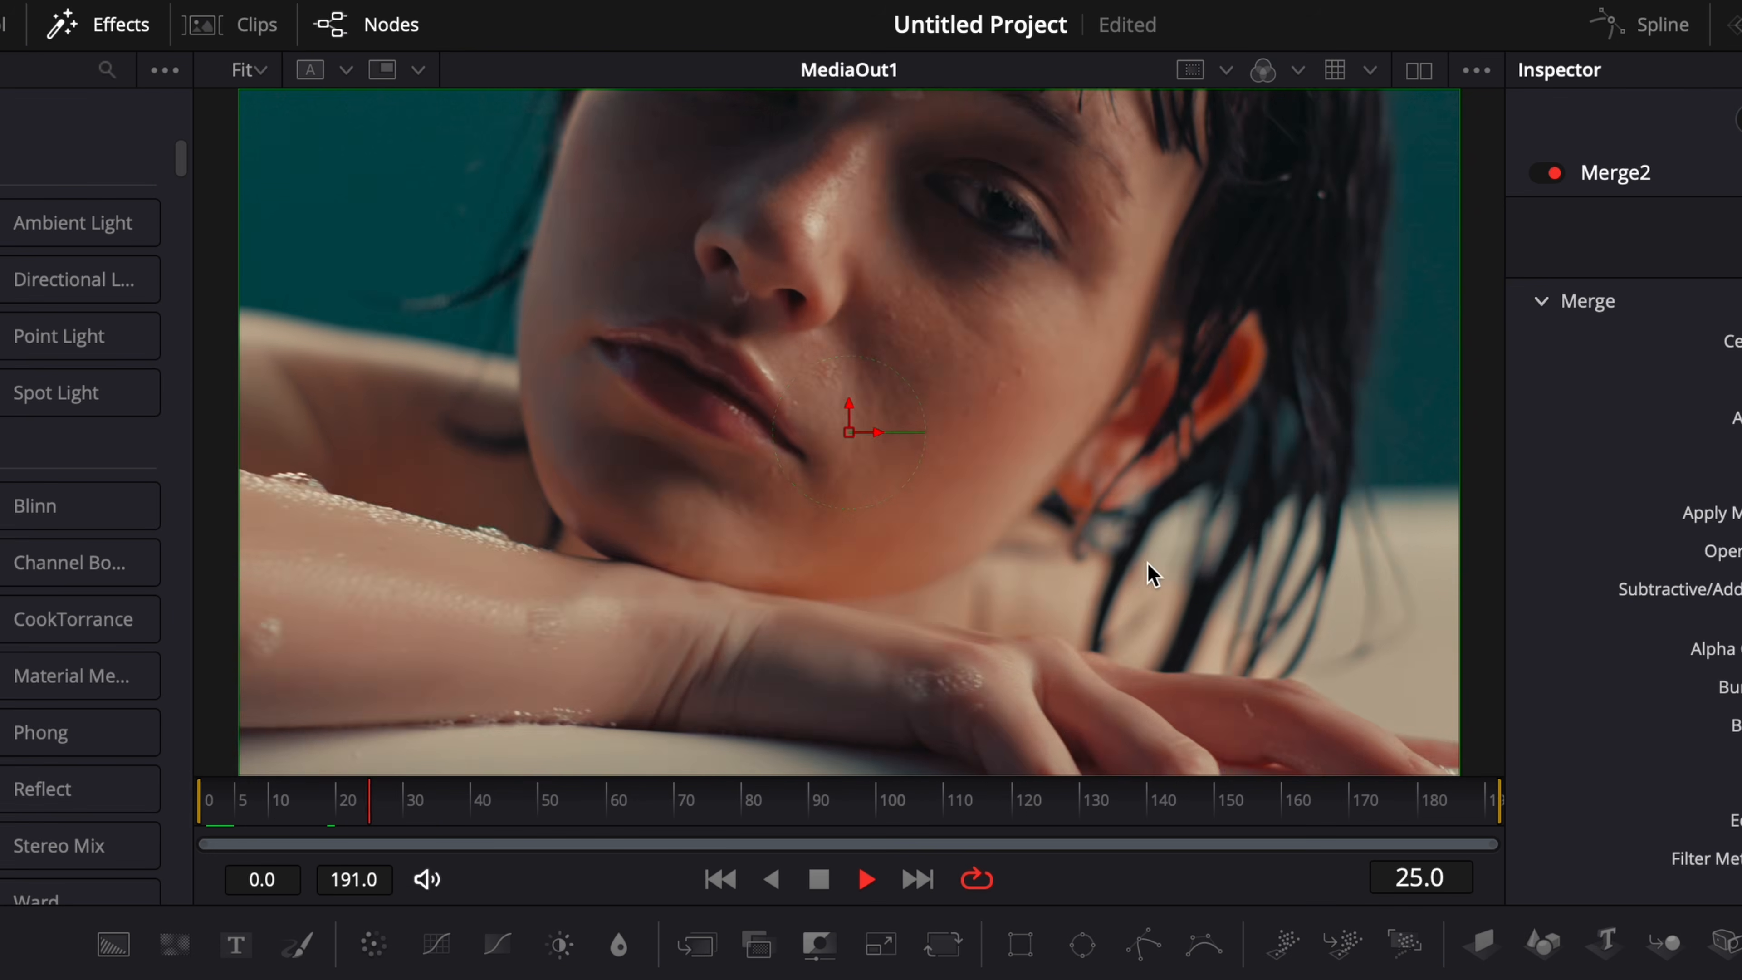
pyautogui.press('space')
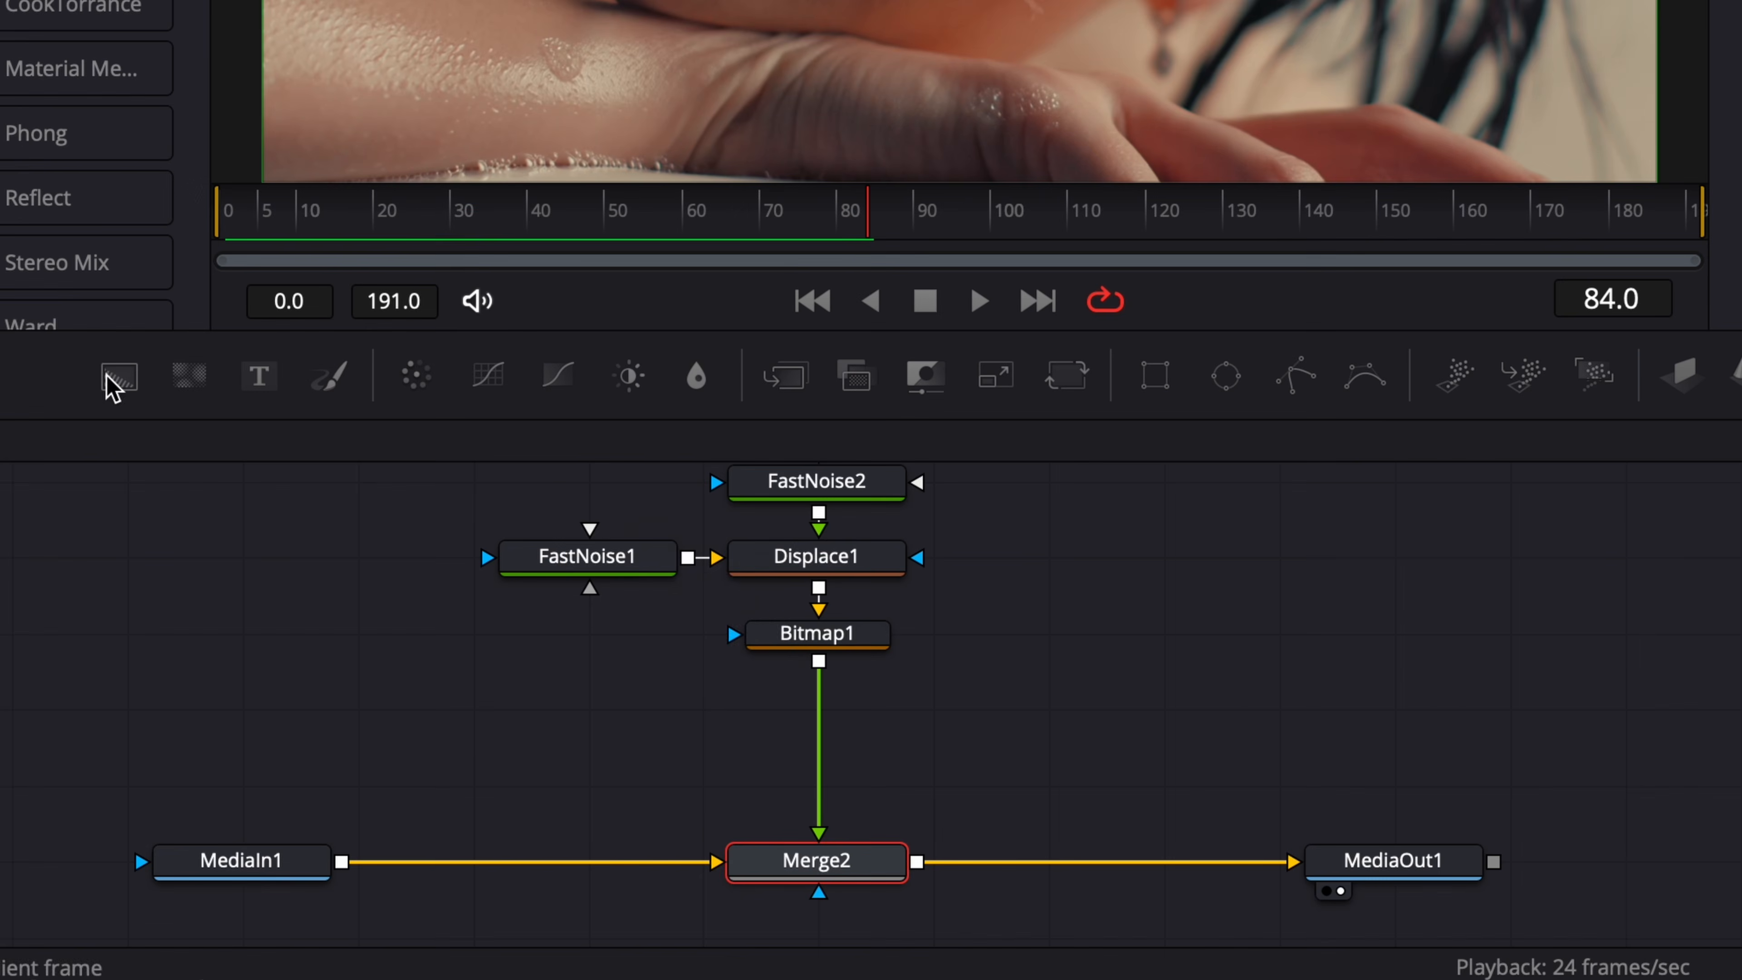
# Add a Background node below Bitmap1, mask it with Bitmap1 and feed it into Merge2's foreground.
pyautogui.moveTo(187, 475); pyautogui.dragTo(665, 776)
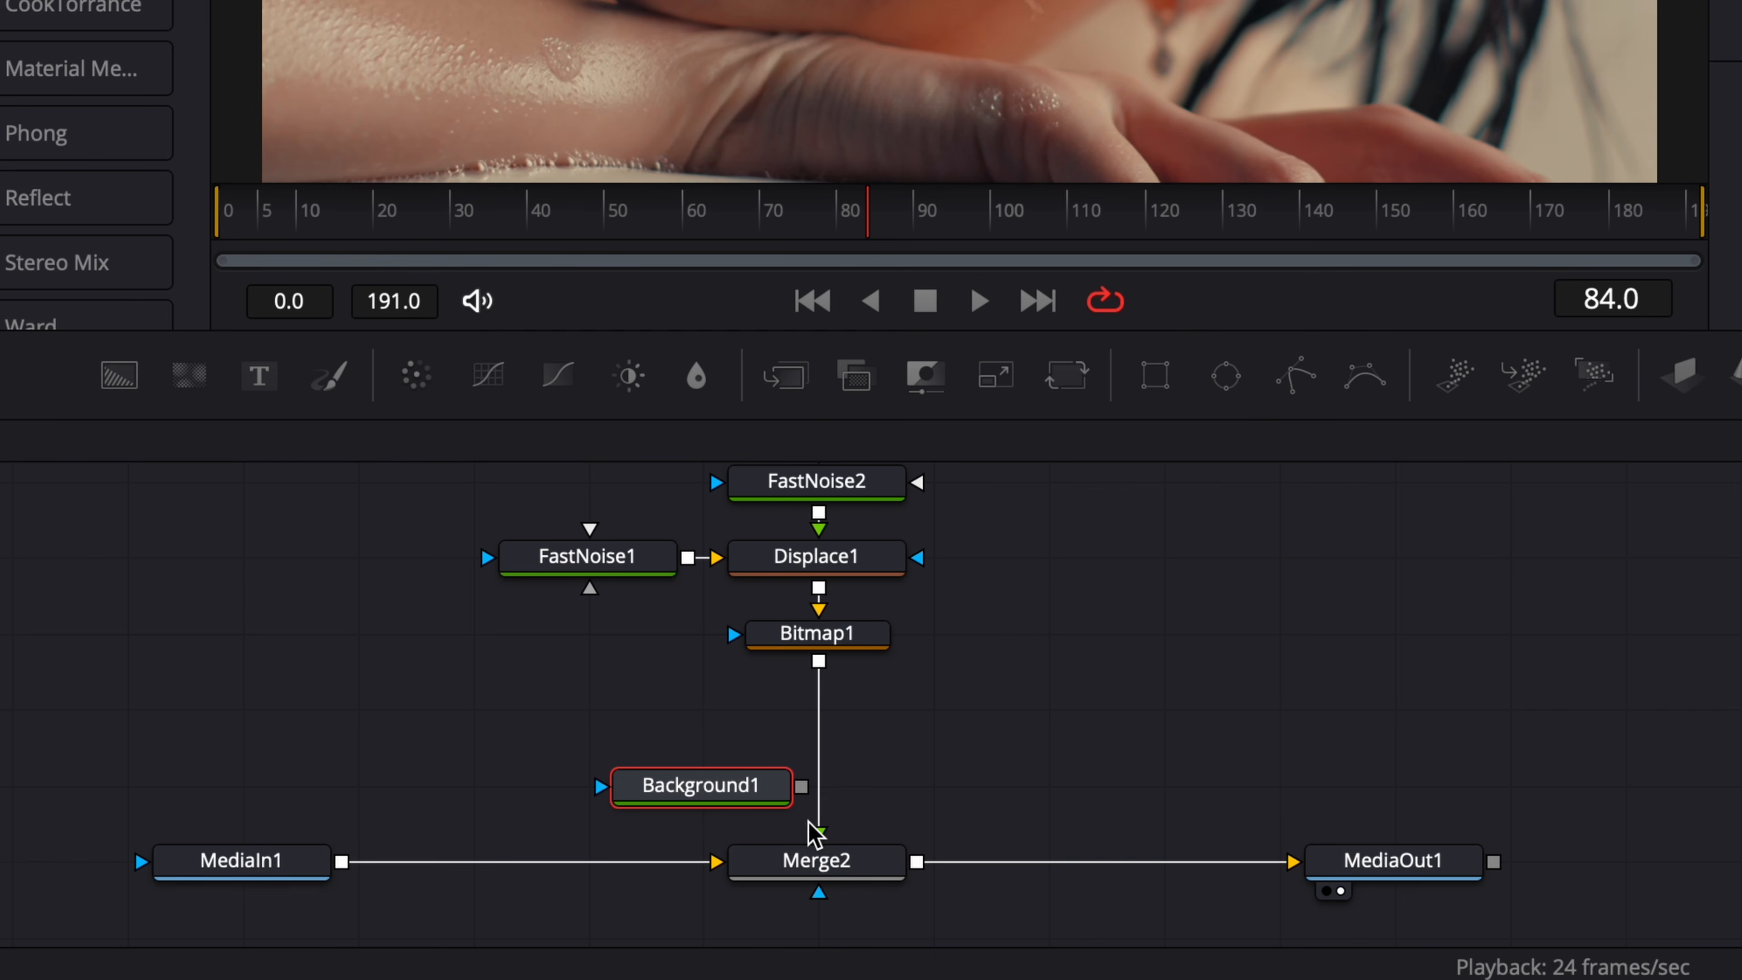
pyautogui.moveTo(818, 831); pyautogui.dragTo(601, 796)
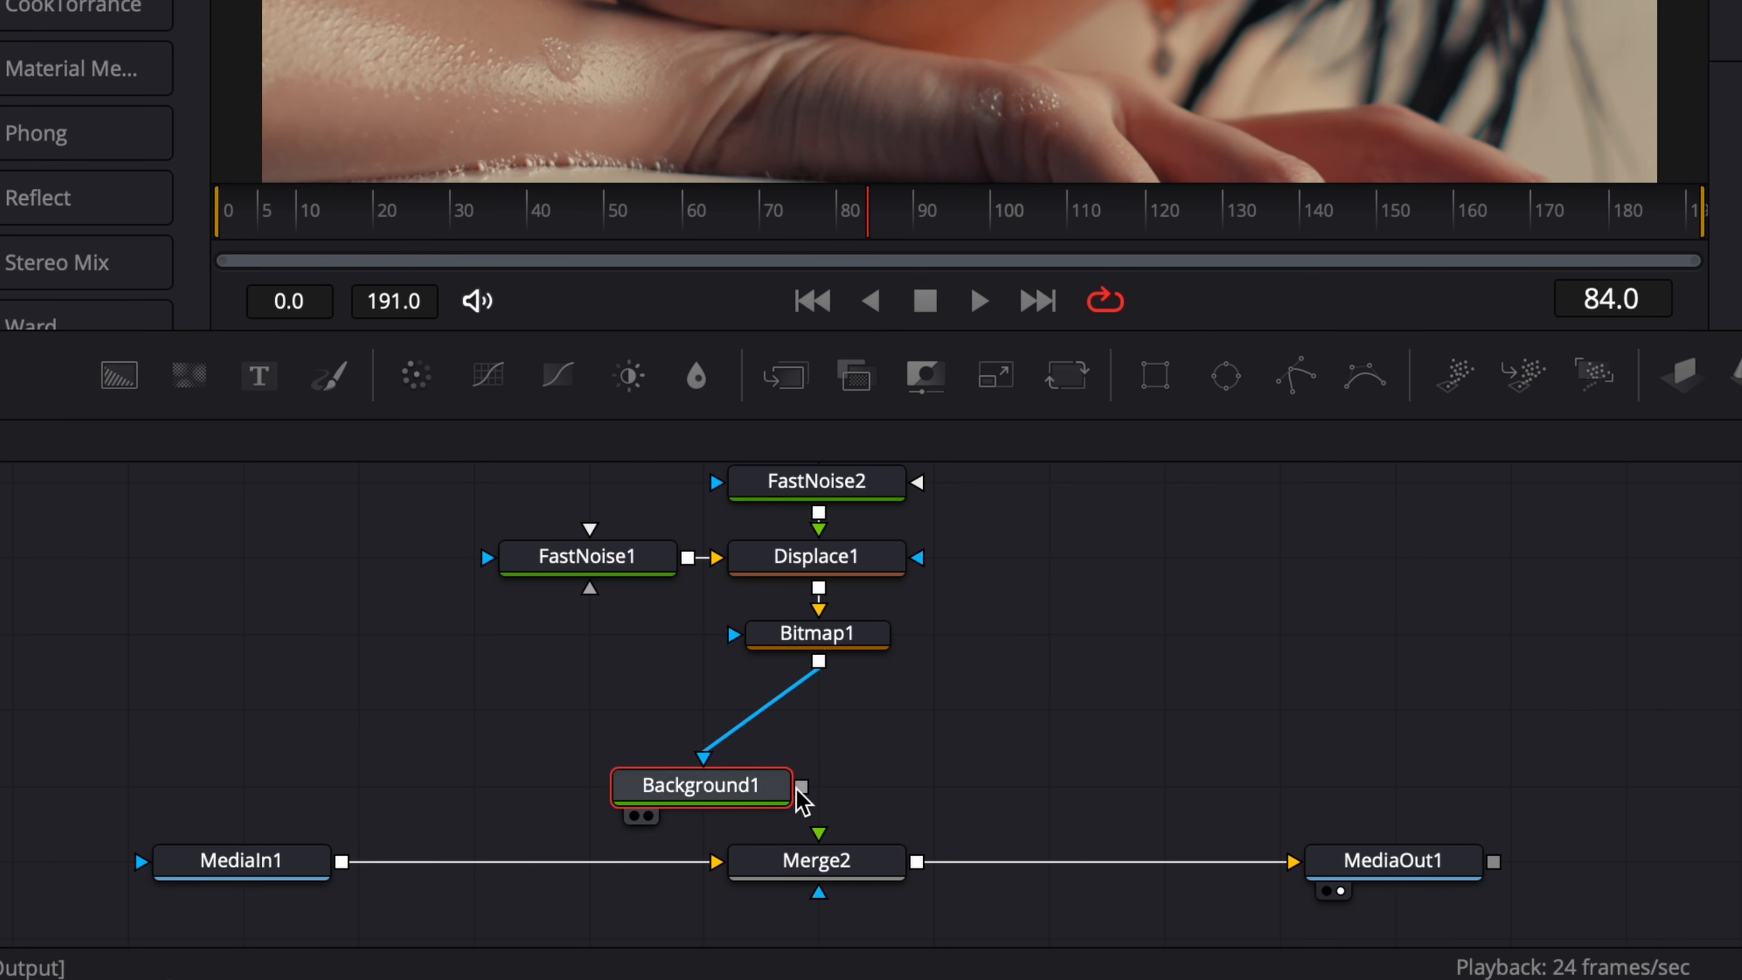
pyautogui.moveTo(801, 786); pyautogui.dragTo(818, 839)
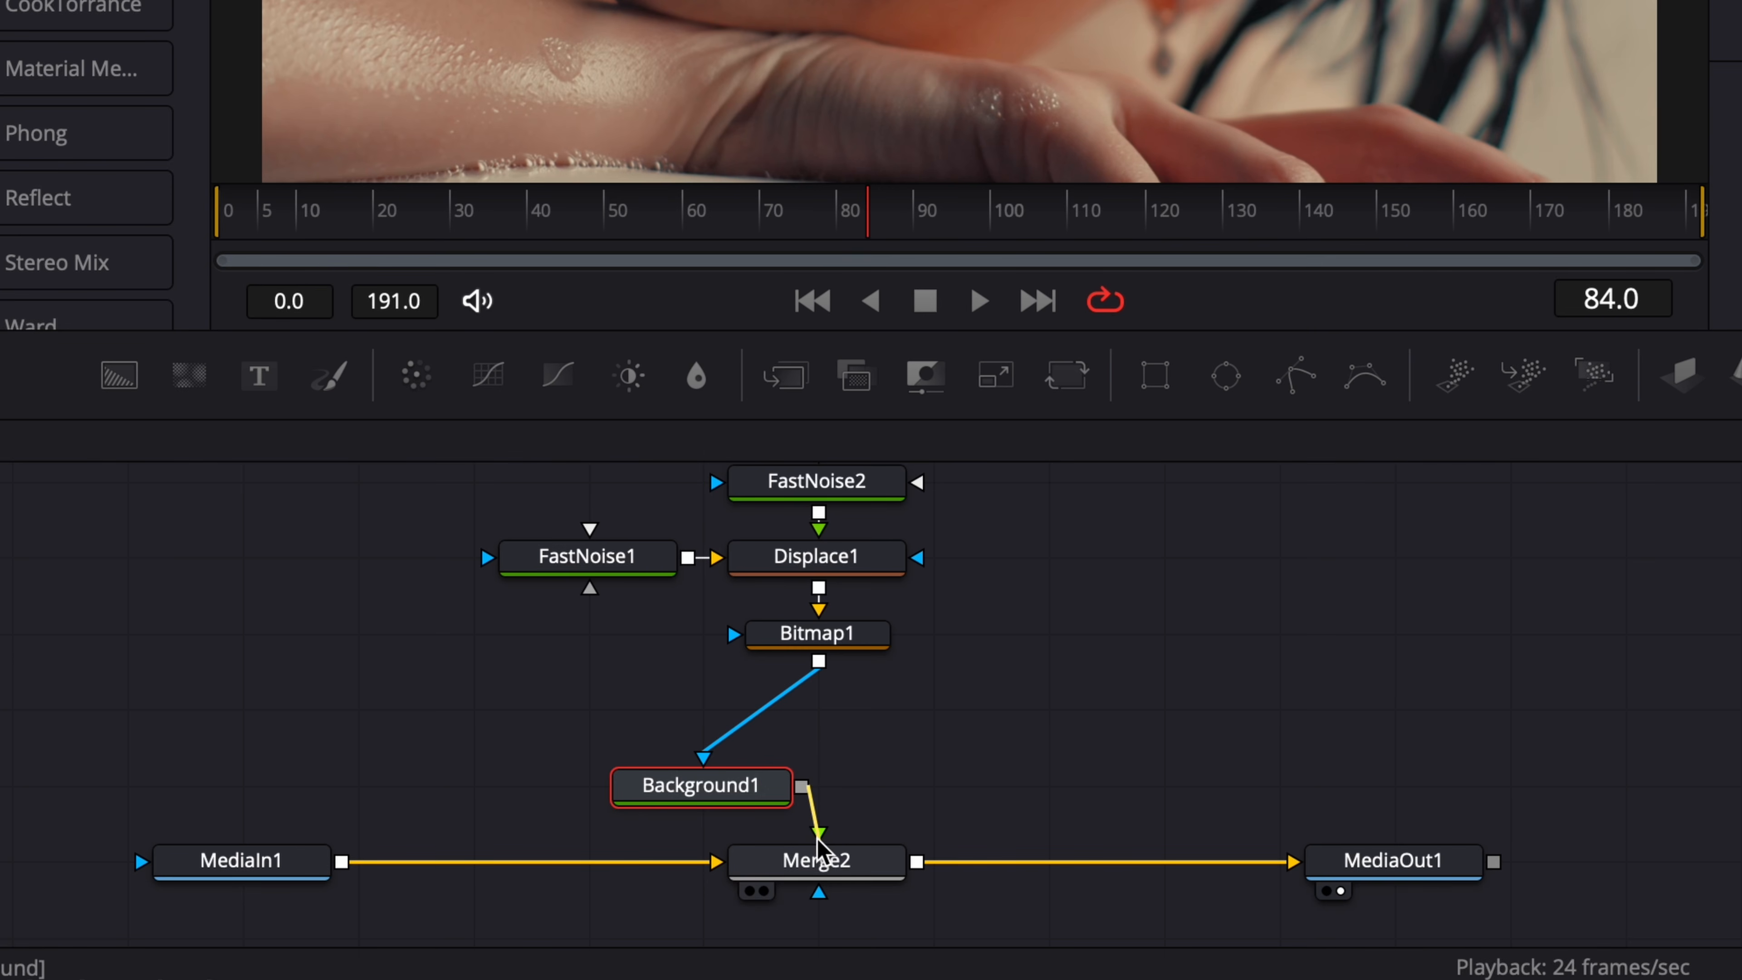
pyautogui.click(636, 799)
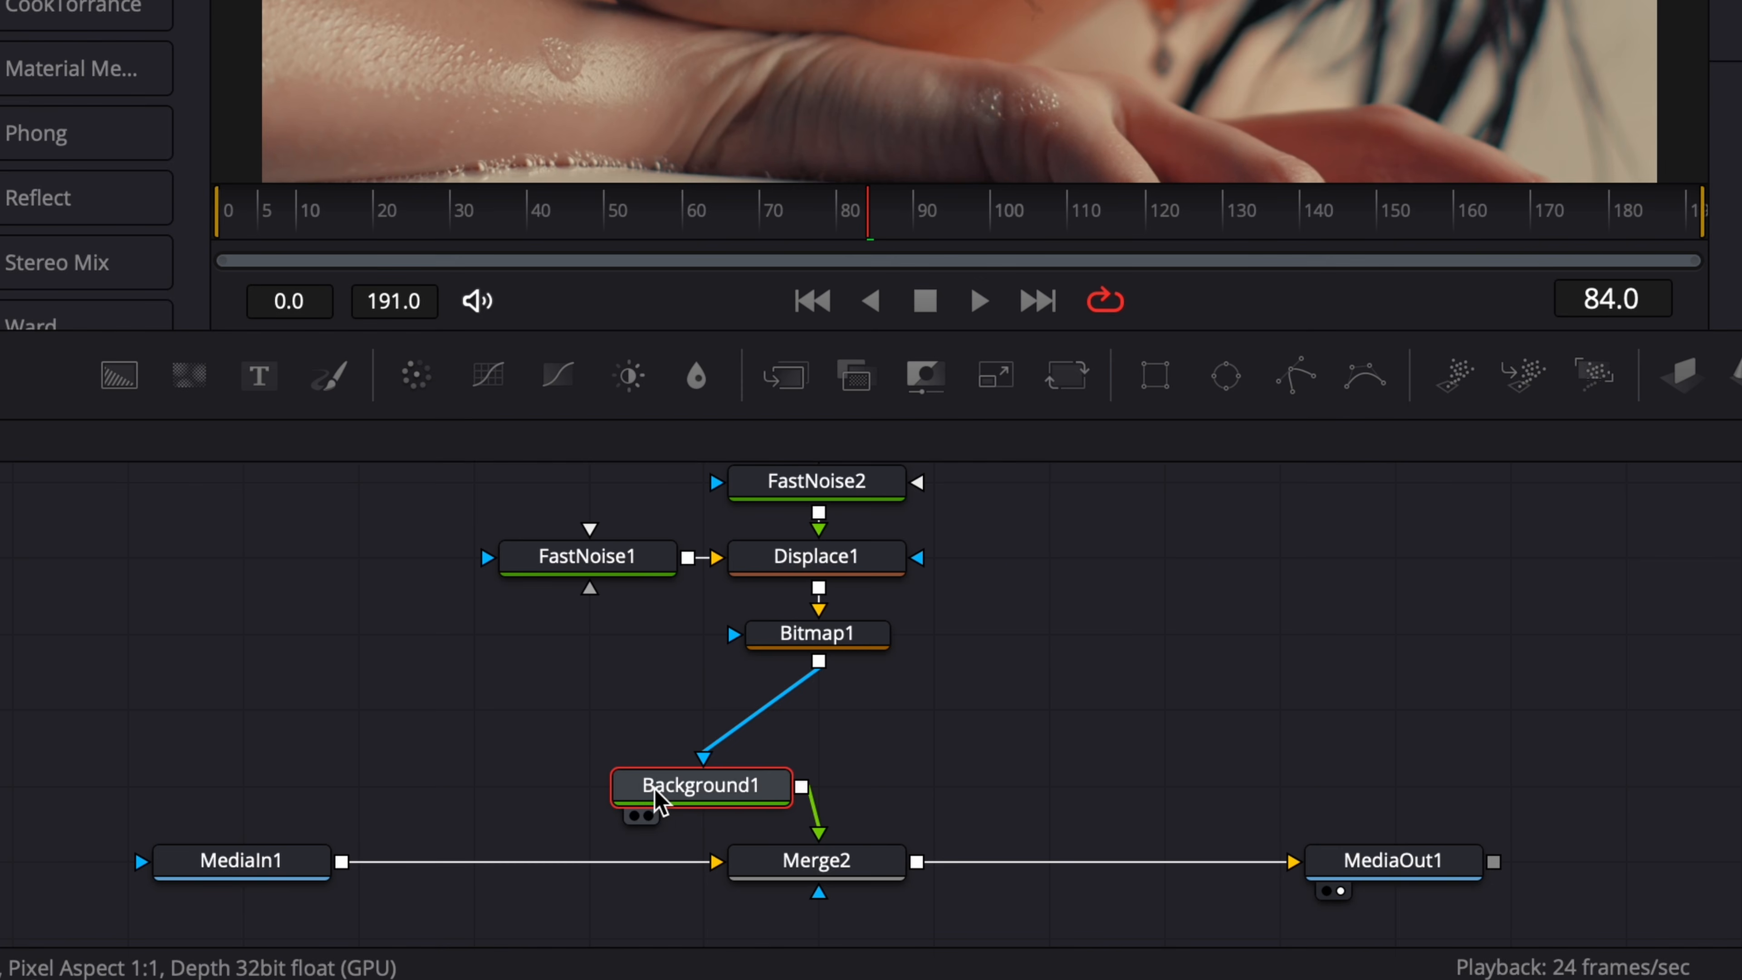
pyautogui.moveTo(661, 801); pyautogui.dragTo(790, 747)
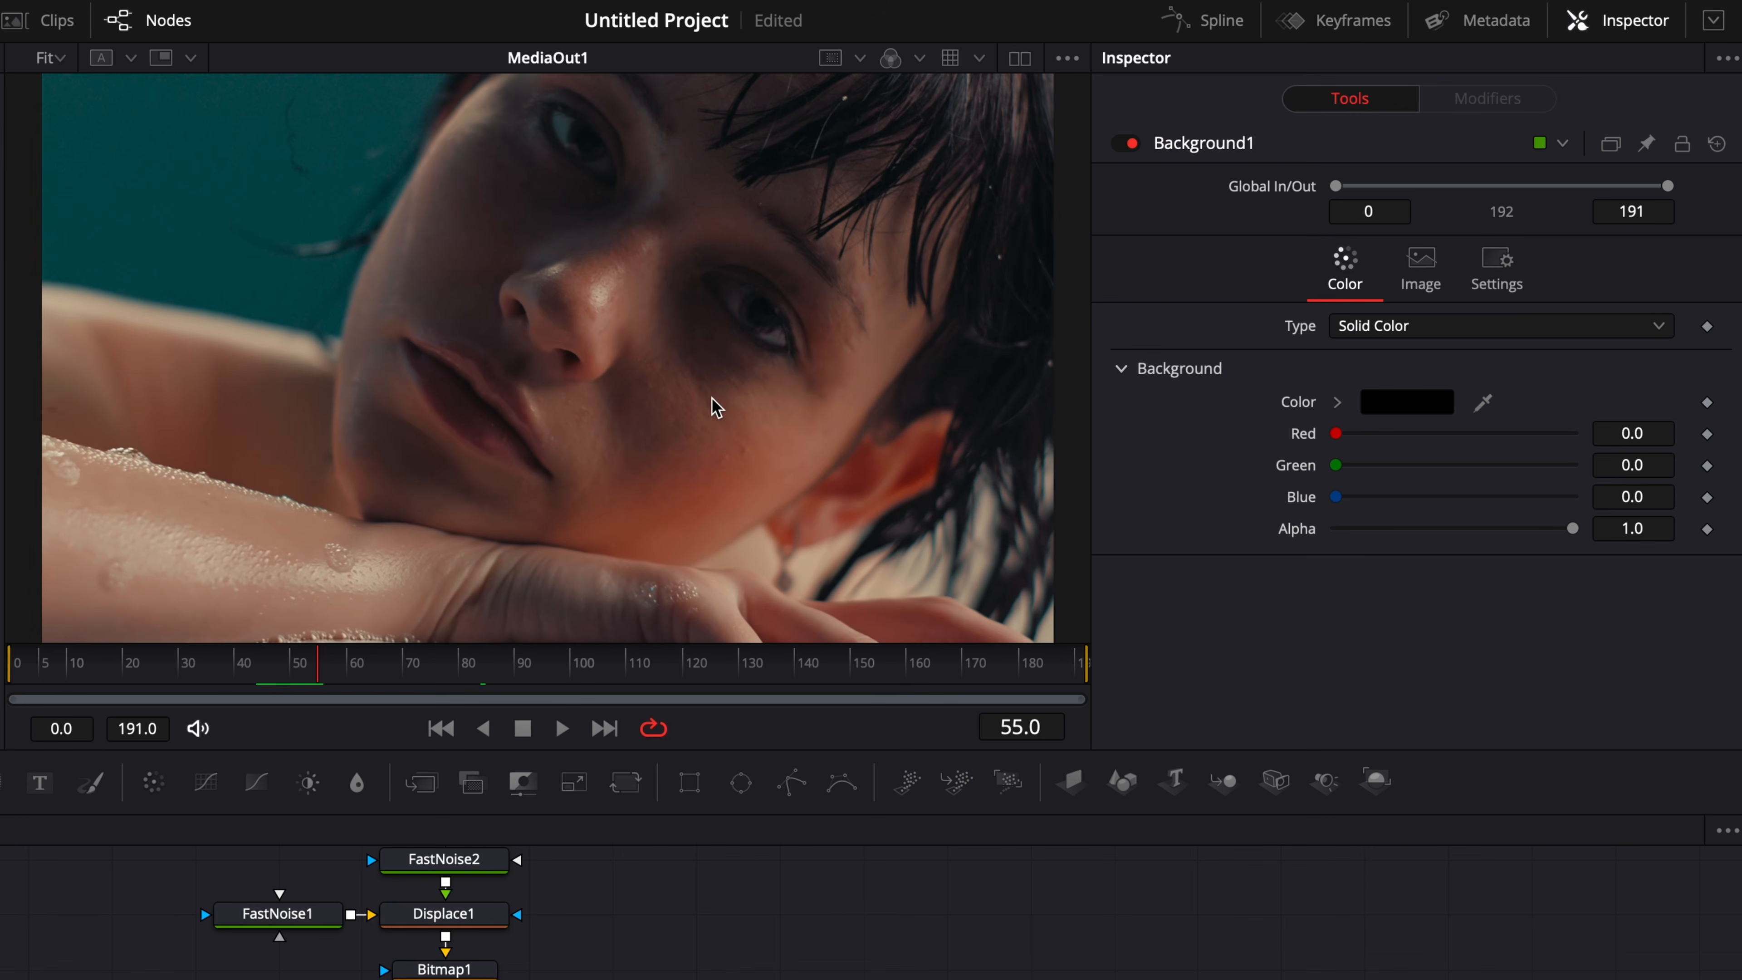
# Try White as Background1's solid color.
pyautogui.click(1406, 403)
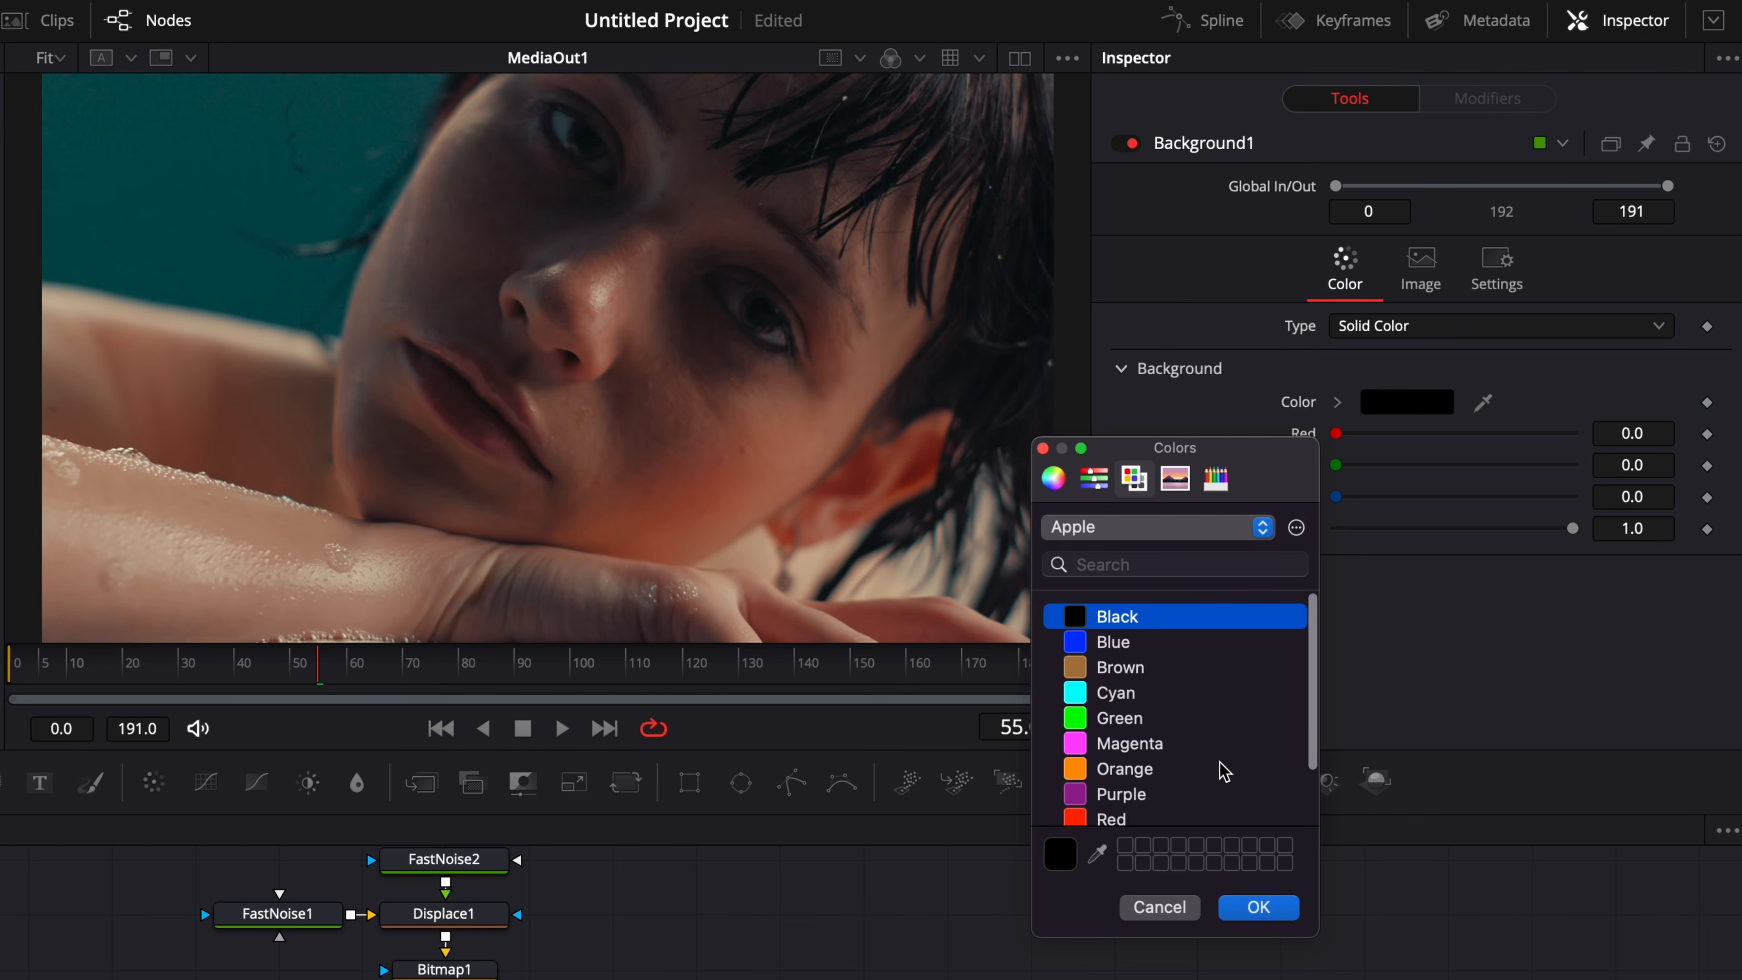
pyautogui.scroll(-3, 1225, 772)
pyautogui.click(1080, 801)
pyautogui.click(1255, 907)
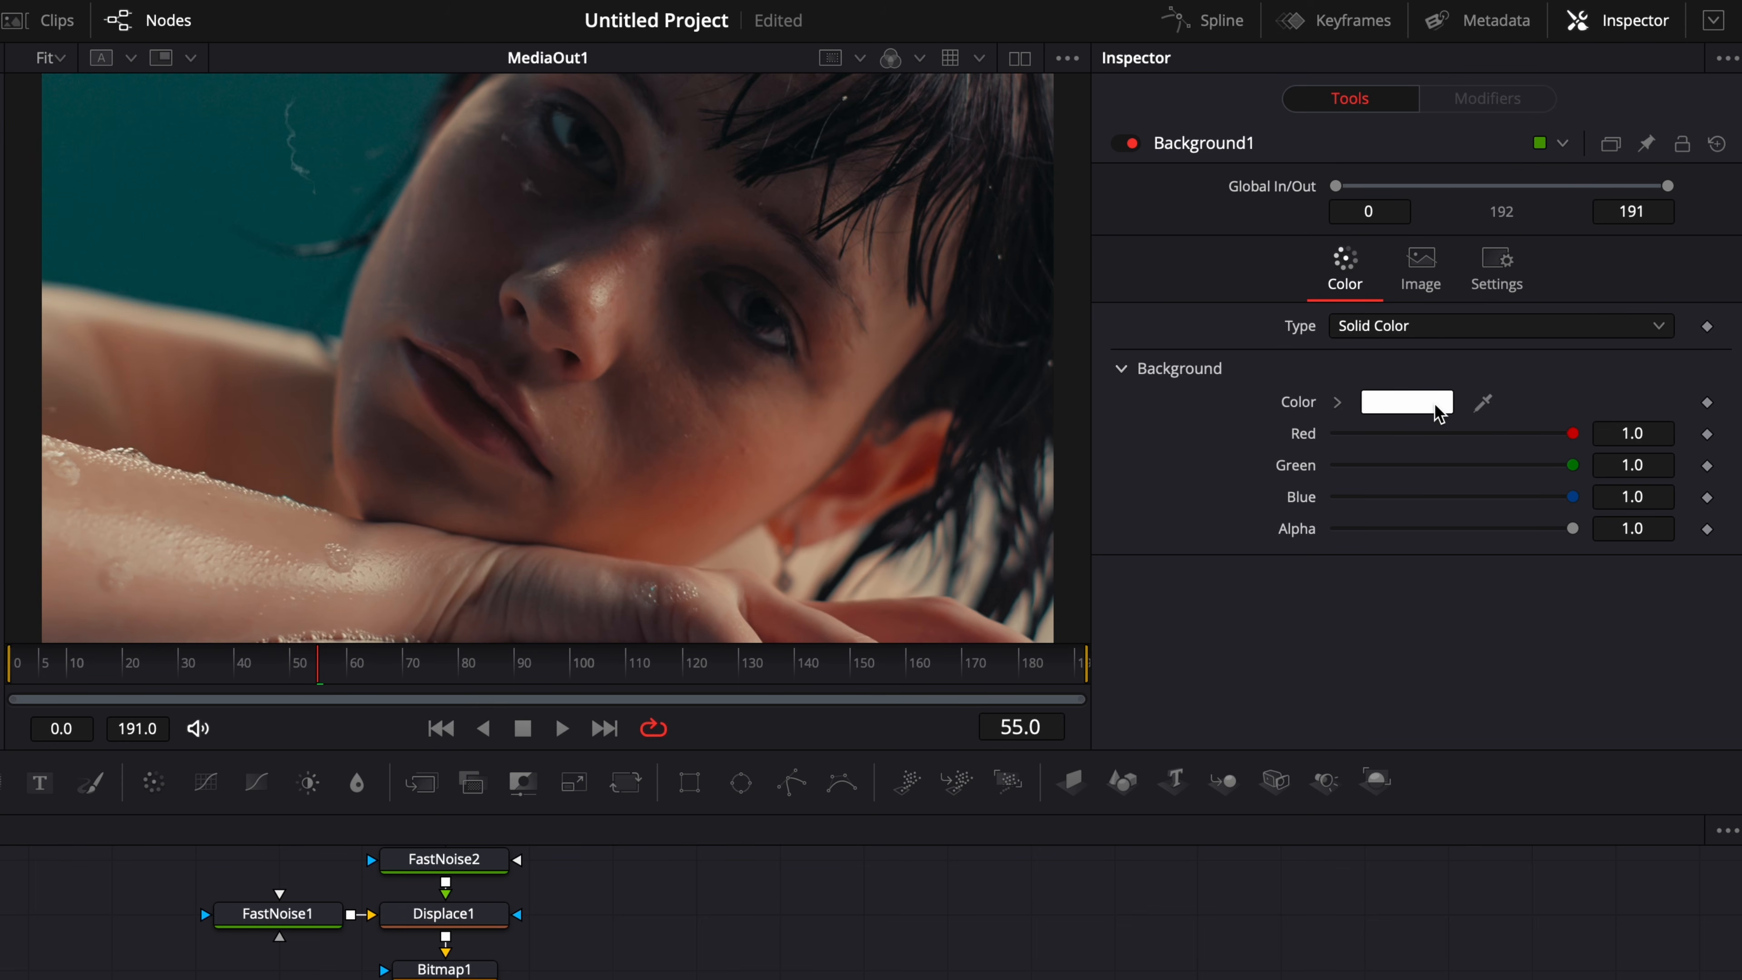
# Try Red as Background1's solid color and play back the result.
pyautogui.click(1417, 406)
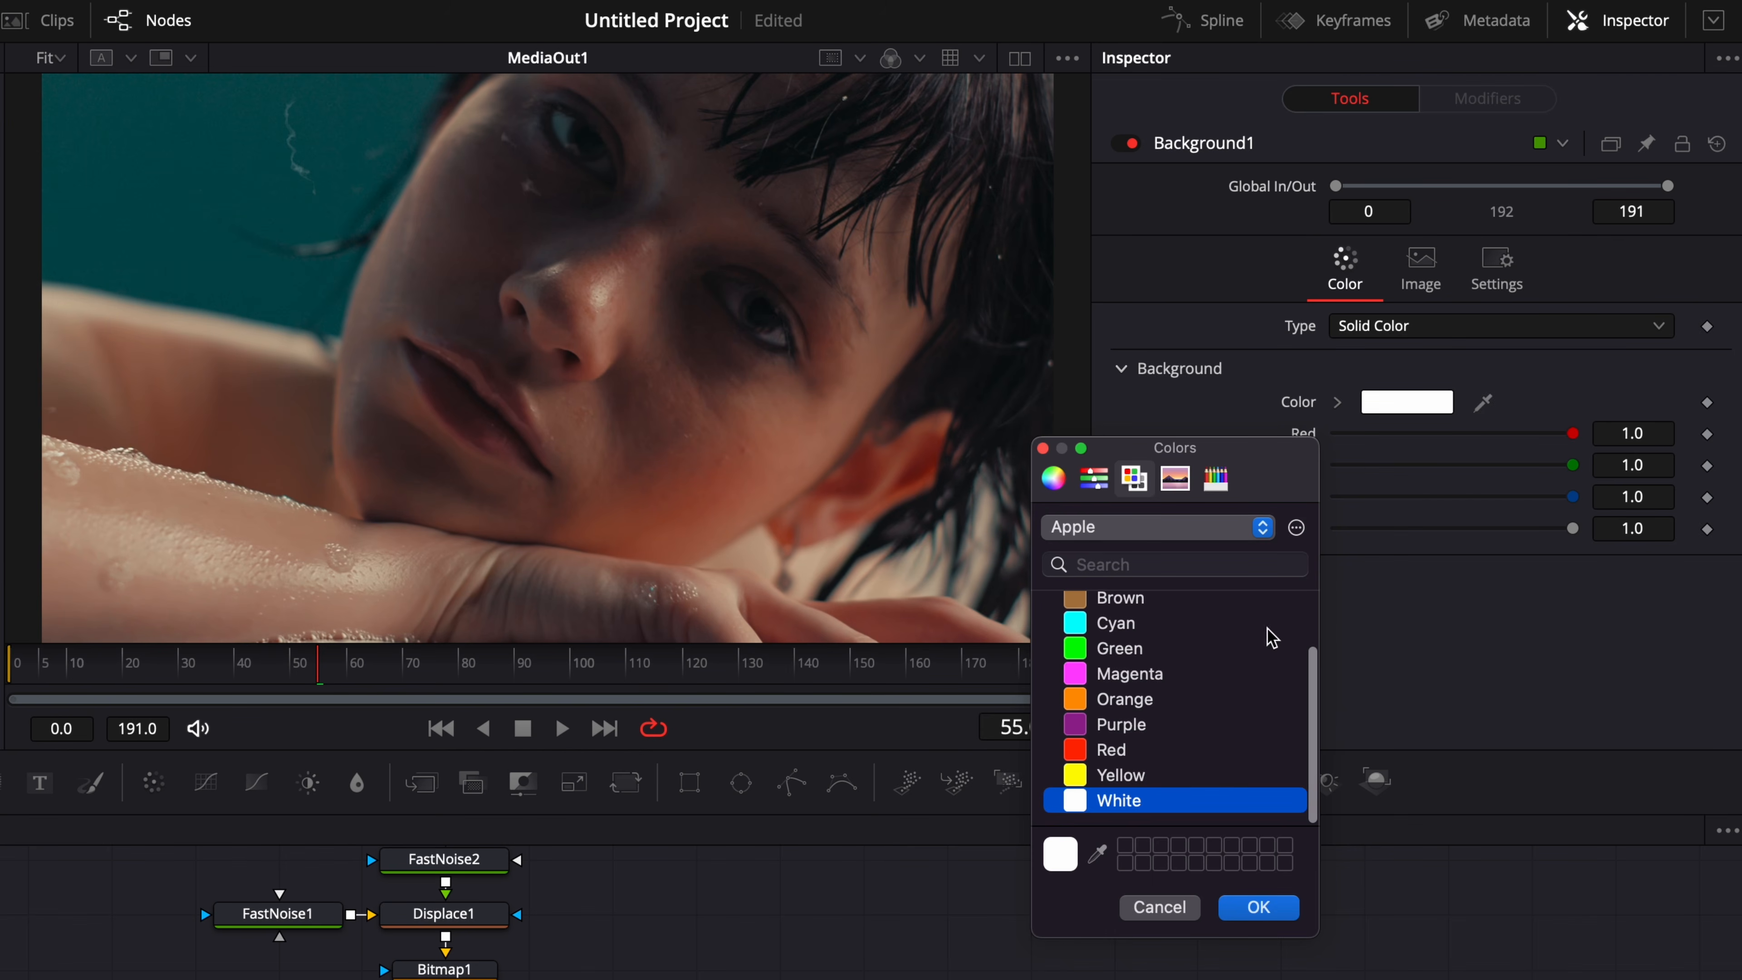
pyautogui.click(1115, 751)
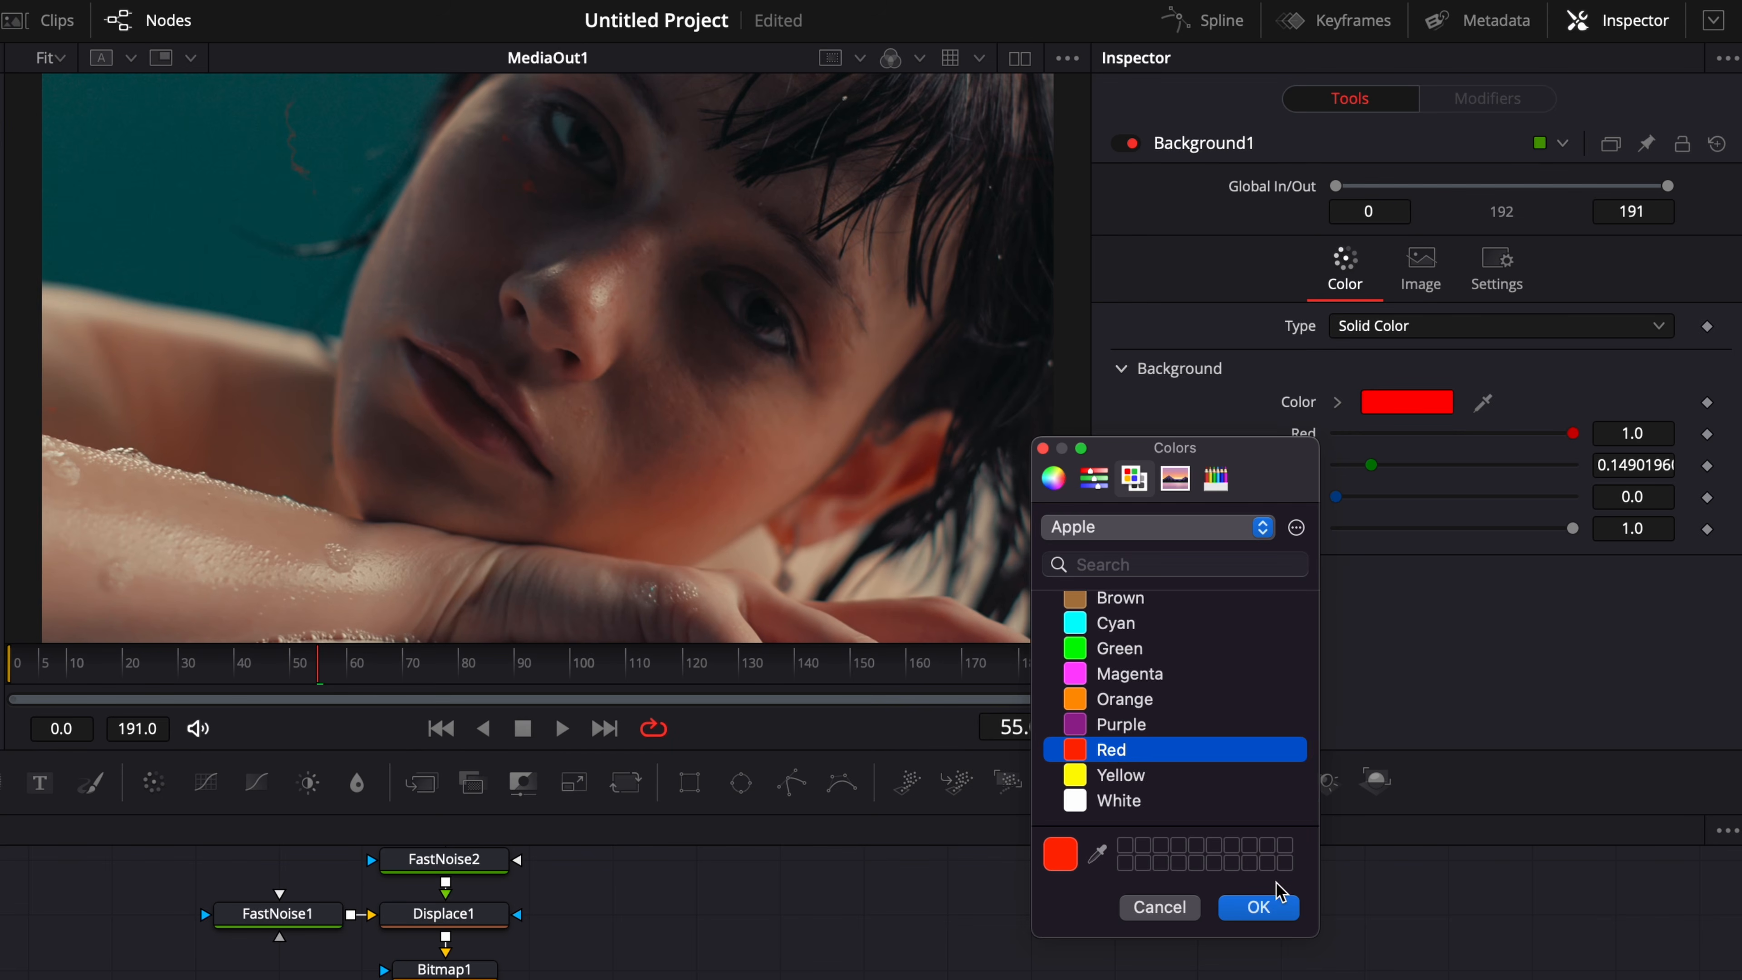
pyautogui.click(1259, 907)
pyautogui.click(80, 671)
pyautogui.press('space')
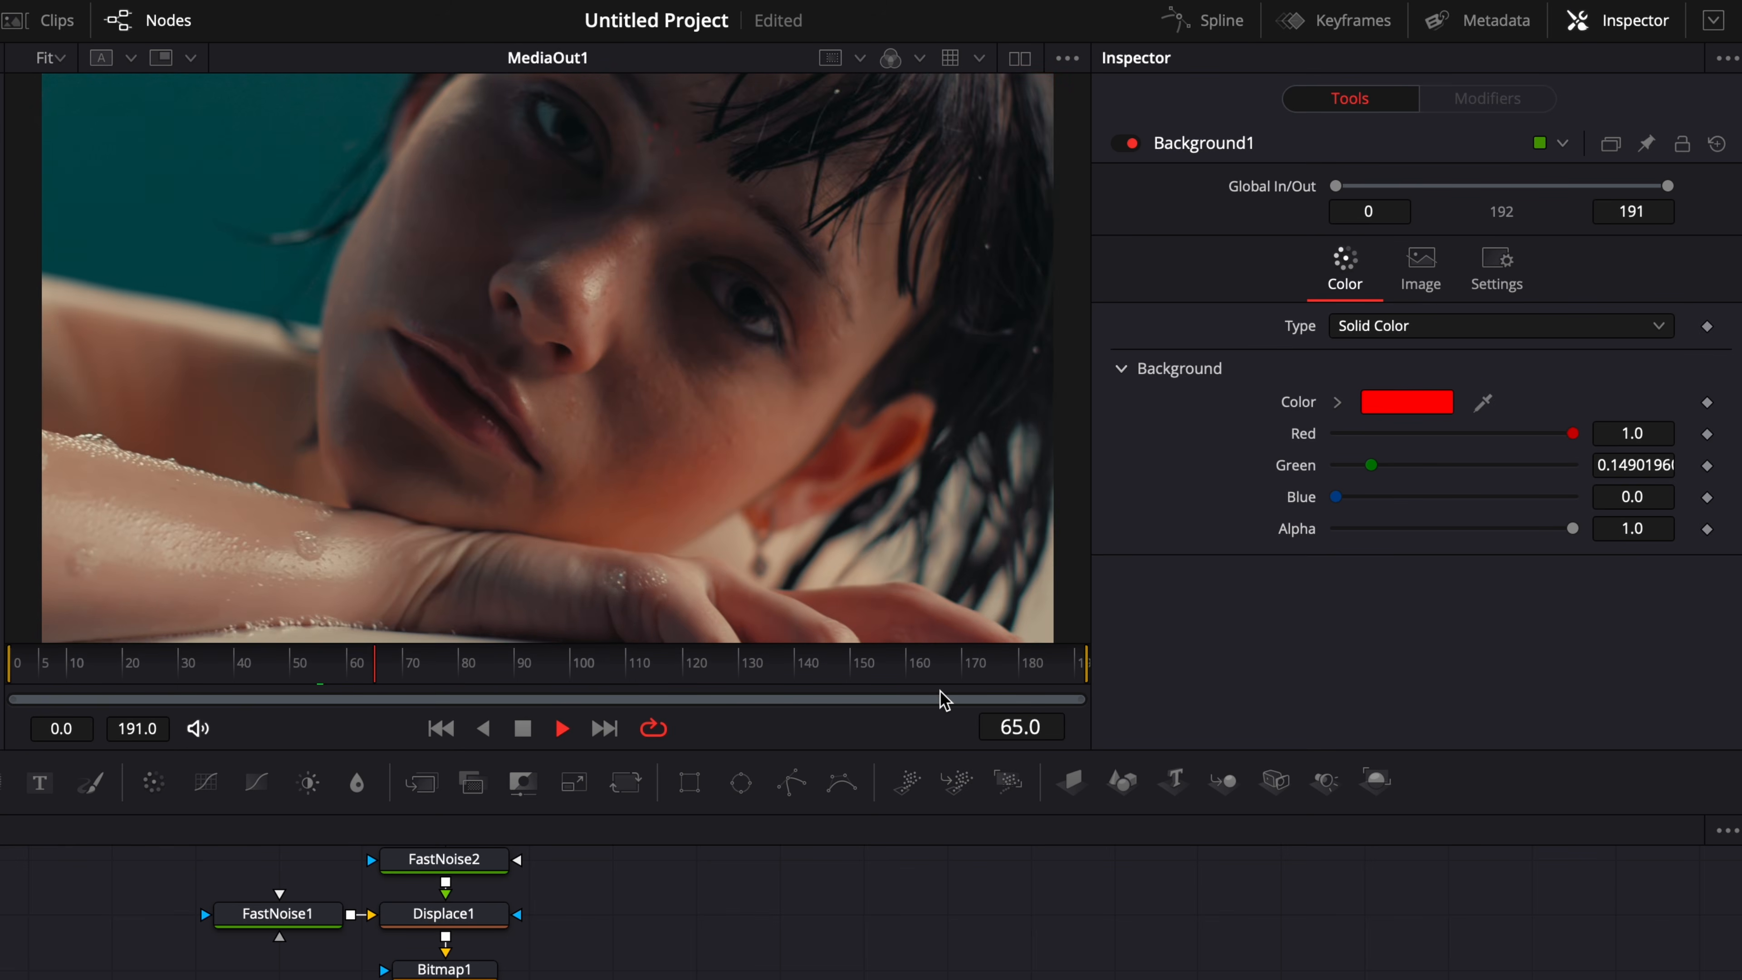
pyautogui.press('space')
# Set Background1's color to Black and play back the composition from near the start.
pyautogui.click(1414, 406)
pyautogui.scroll(2, 1178, 688)
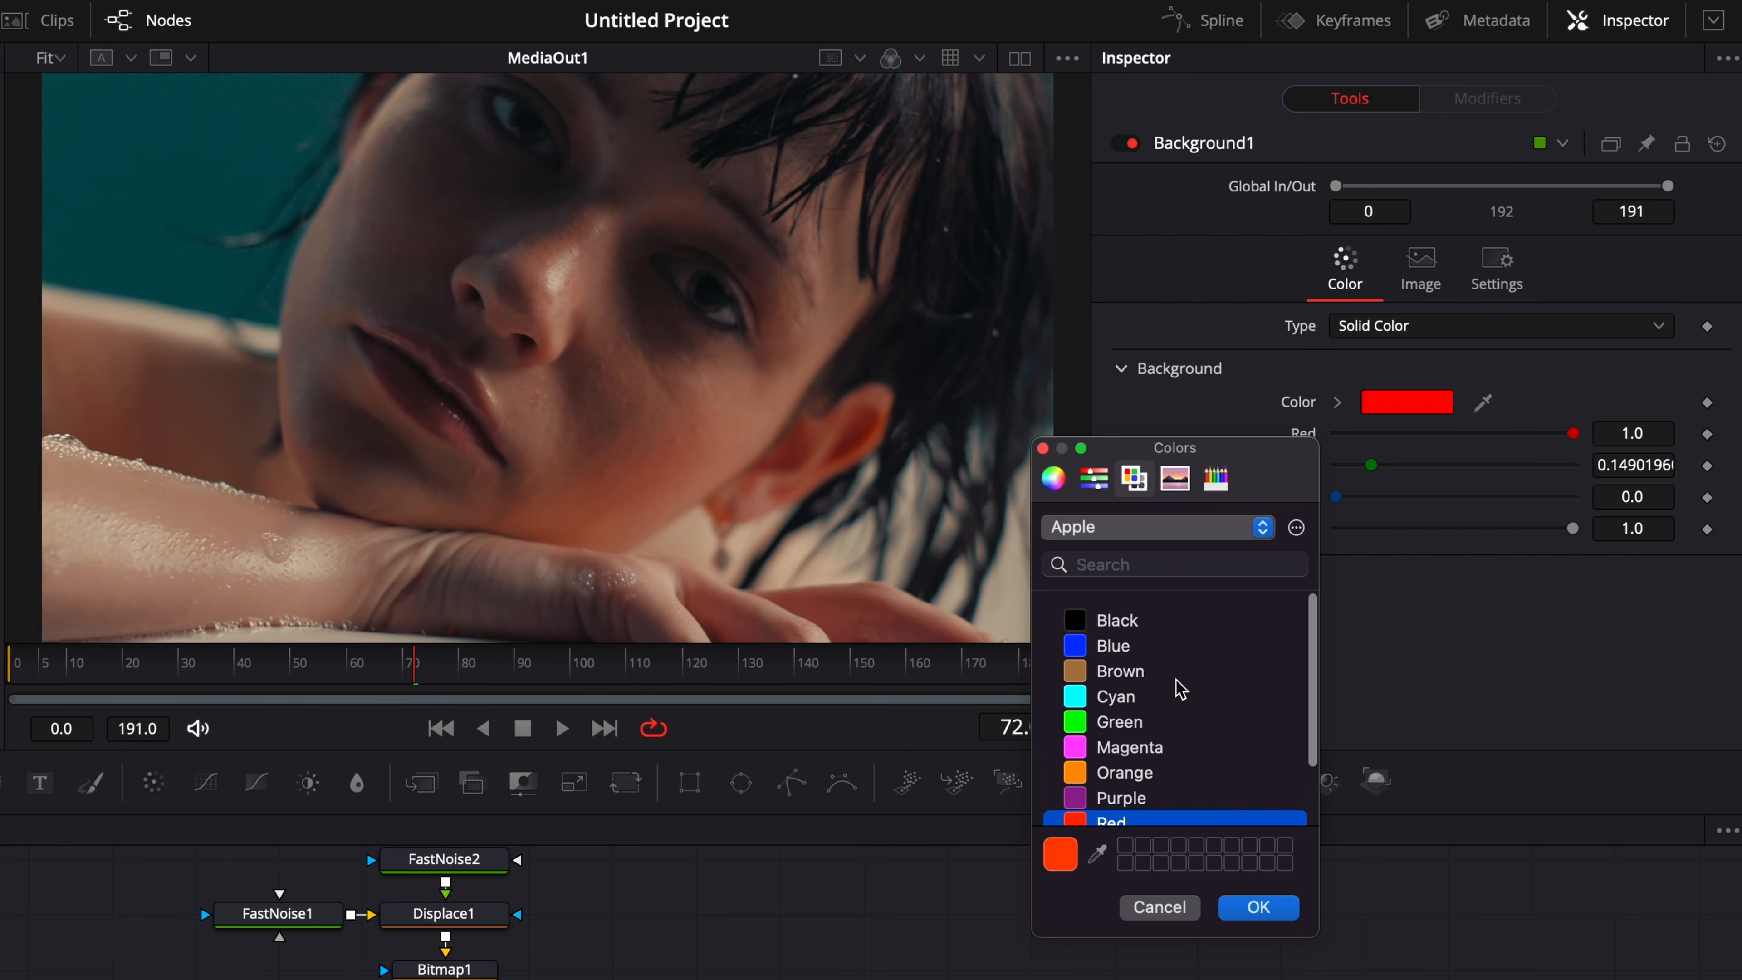
pyautogui.click(1118, 617)
pyautogui.click(1291, 909)
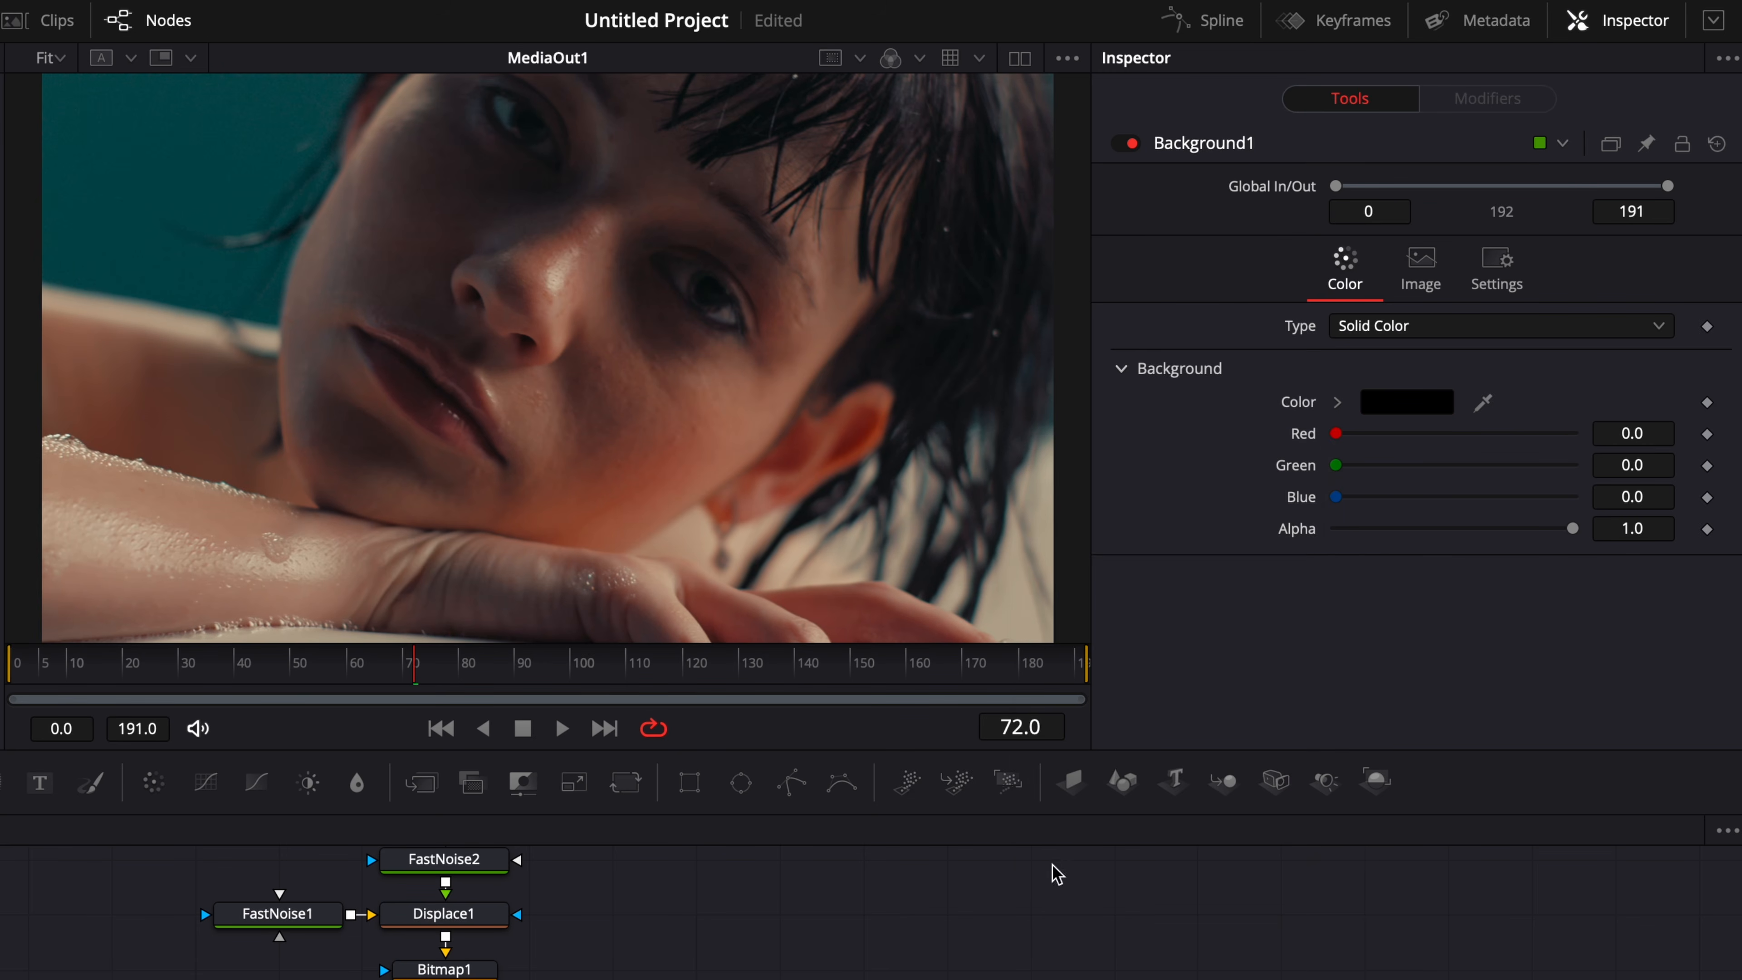
pyautogui.moveTo(77, 663); pyautogui.dragTo(18, 664)
pyautogui.press('space')
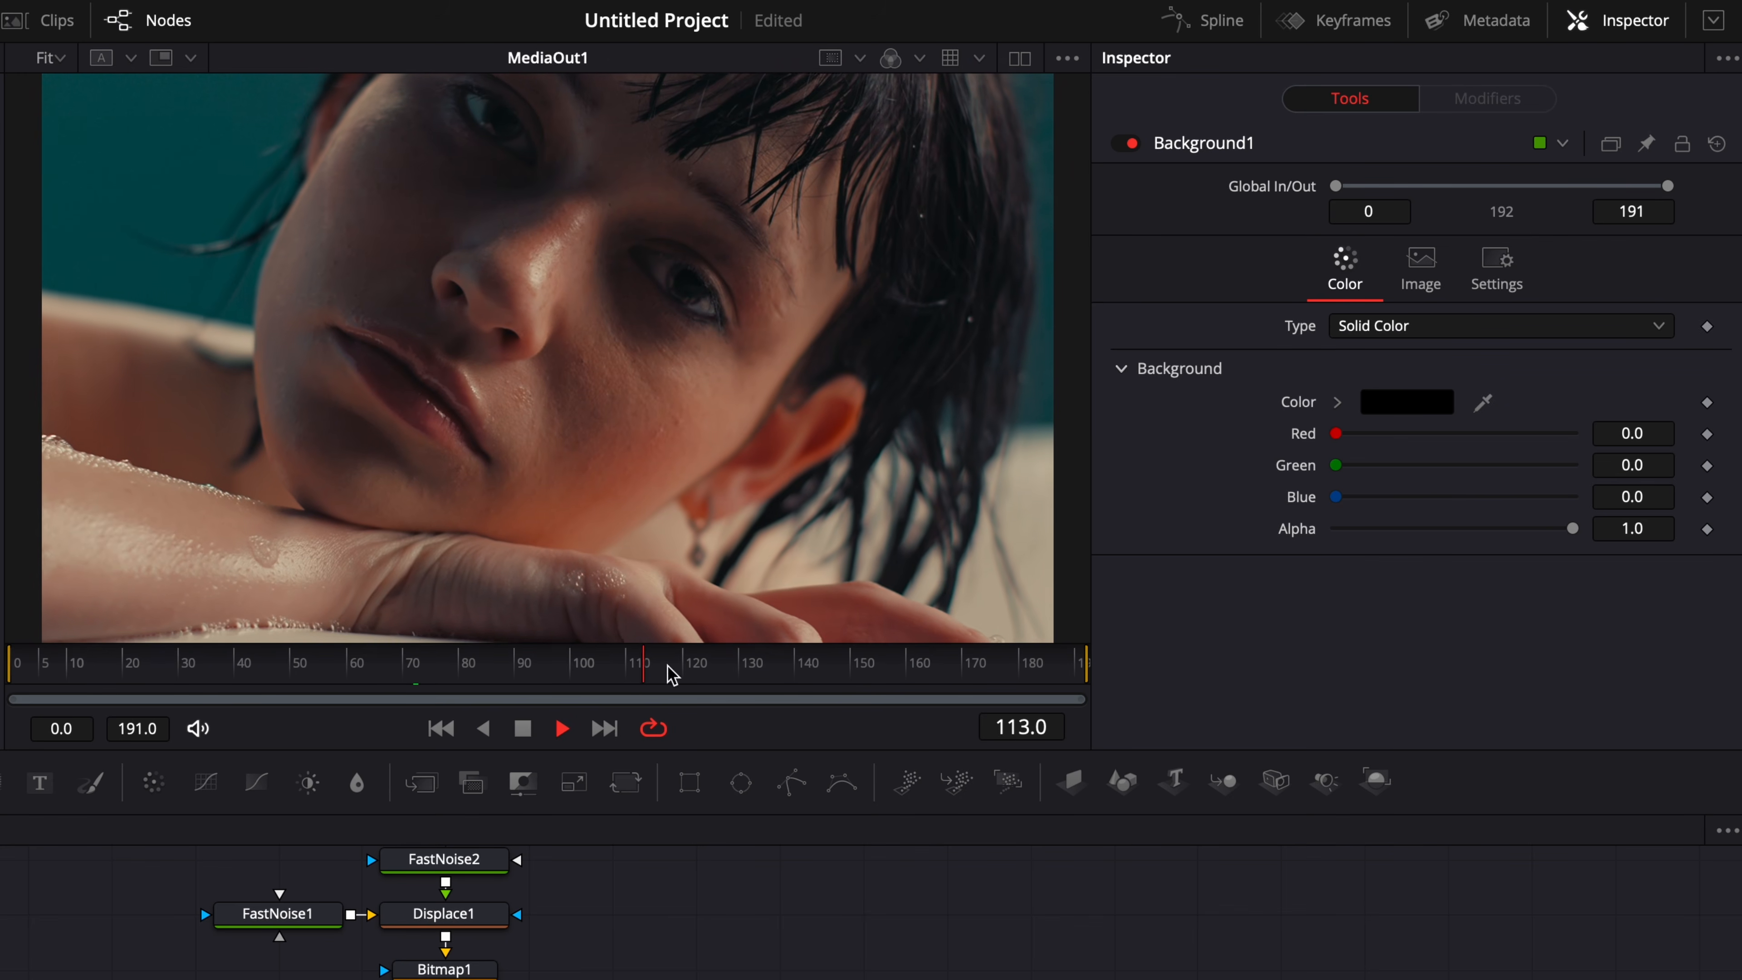
pyautogui.press('space')
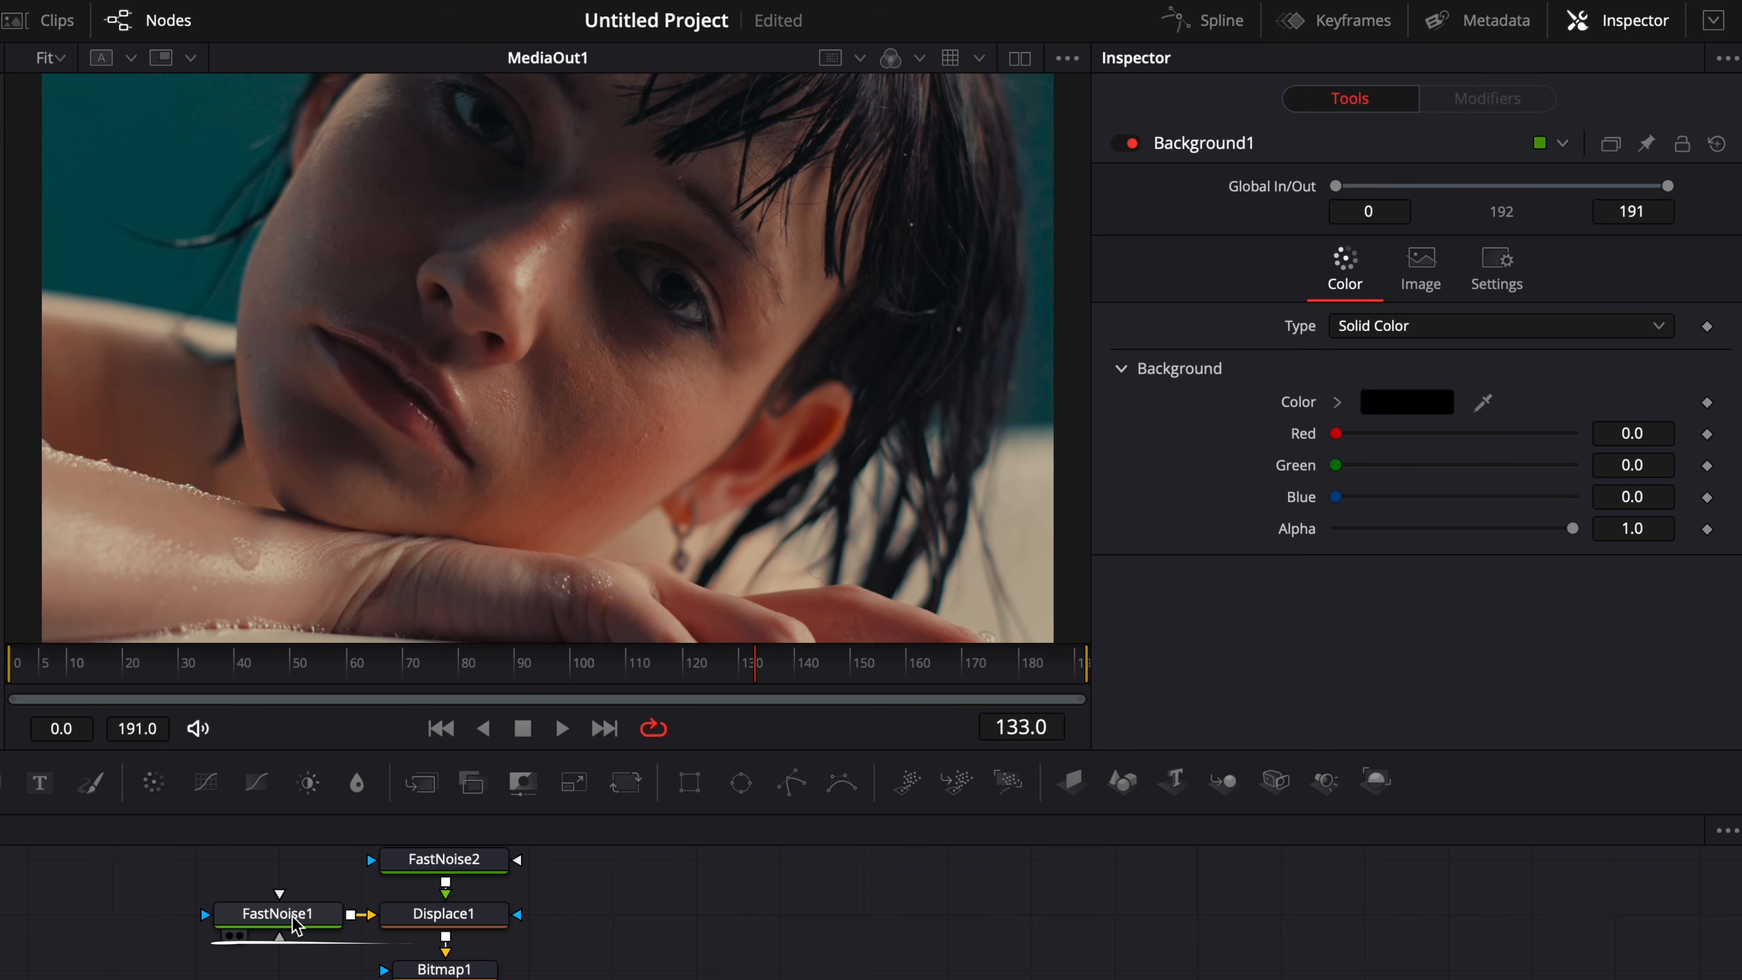
# Lower FastNoise1's Scale to slightly below 2.0.
pyautogui.click(295, 921)
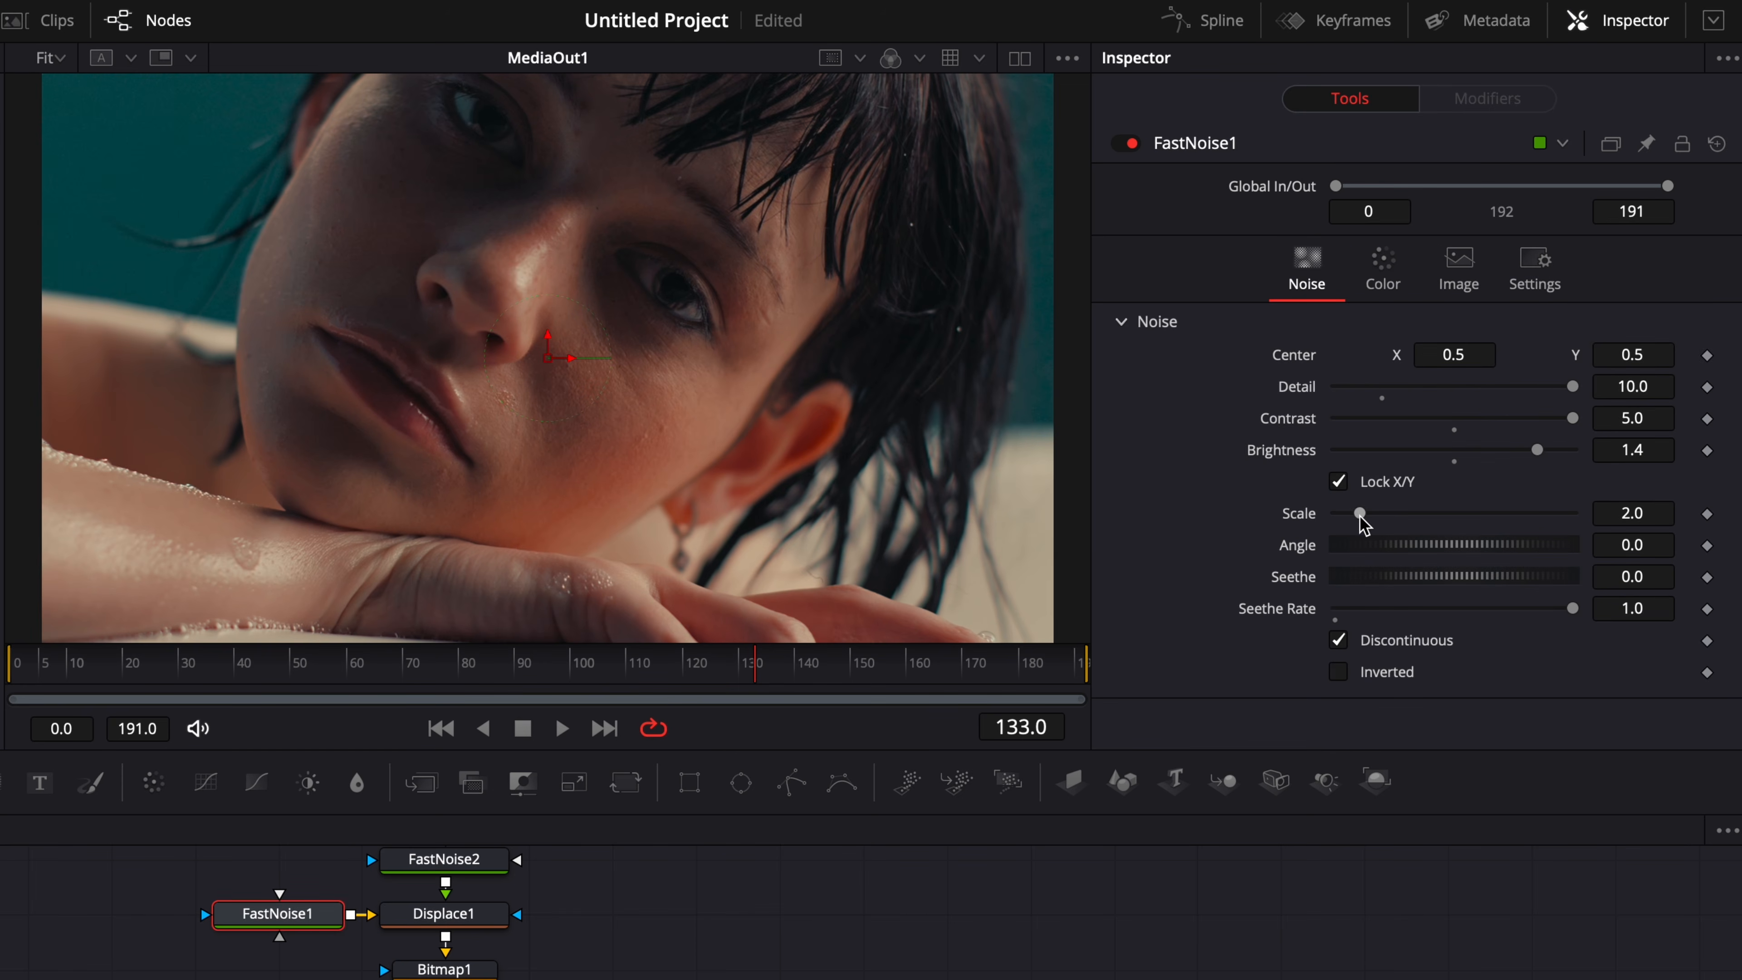
pyautogui.moveTo(1360, 516); pyautogui.dragTo(1355, 516)
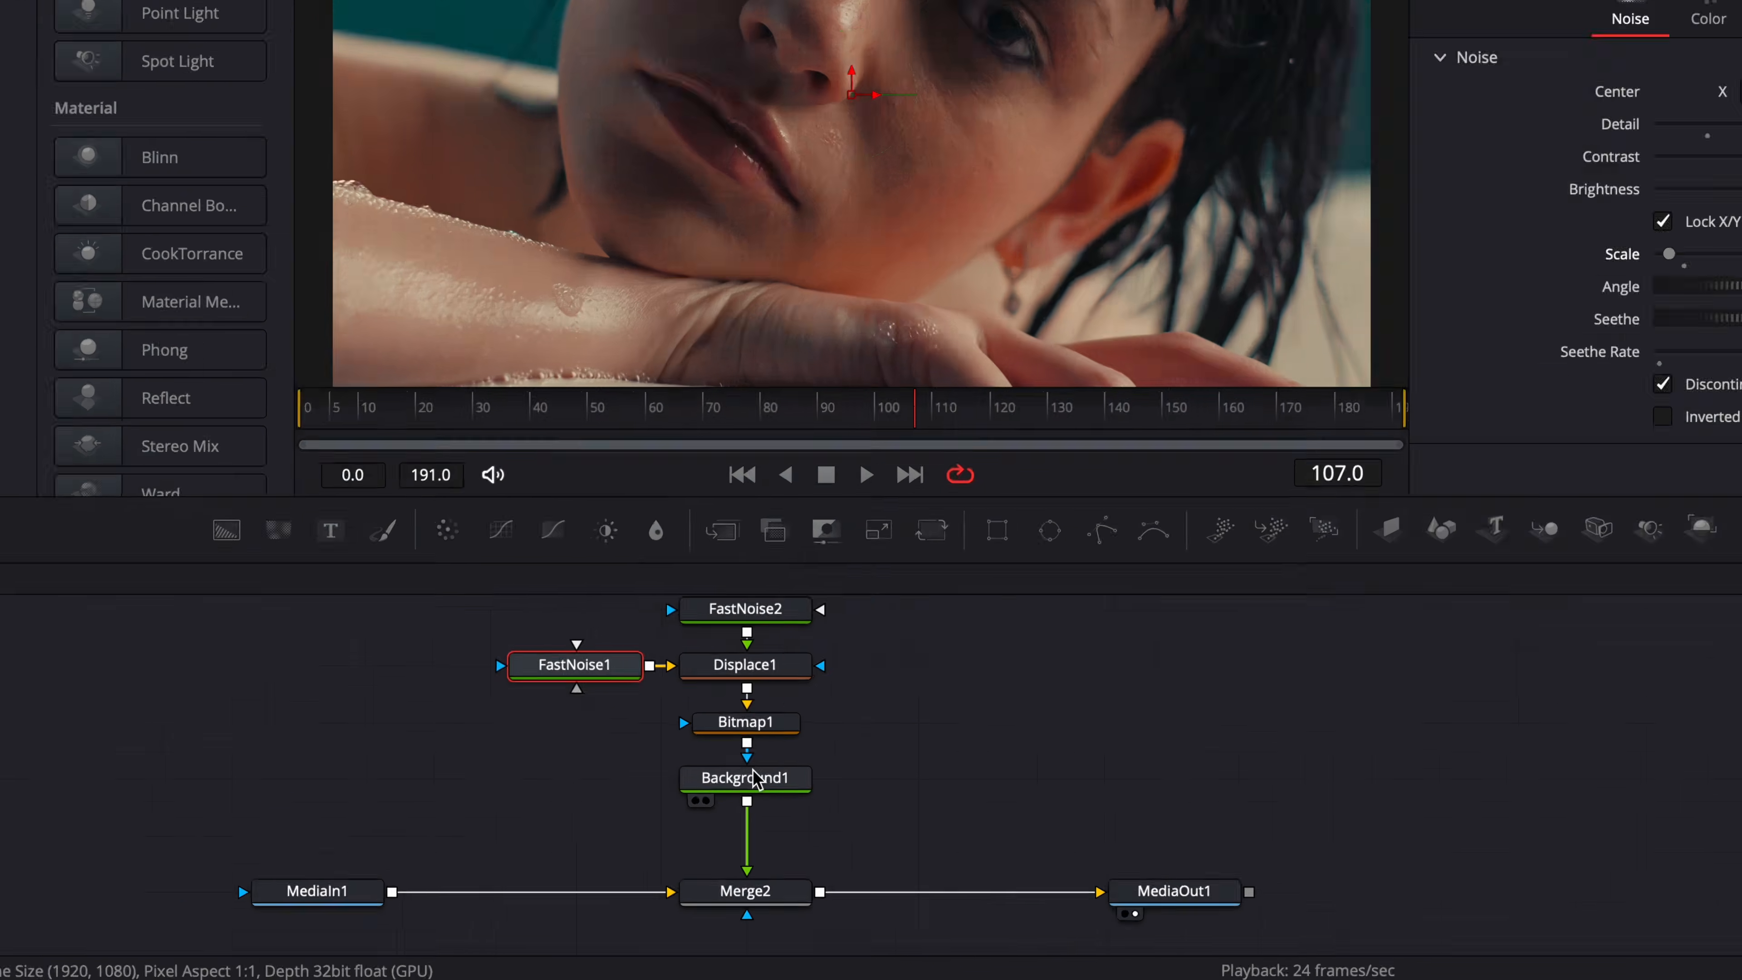
# Make room above Background1 and insert a Blur node between Bitmap1 and Background1's mask input.
pyautogui.moveTo(754, 779); pyautogui.dragTo(757, 839)
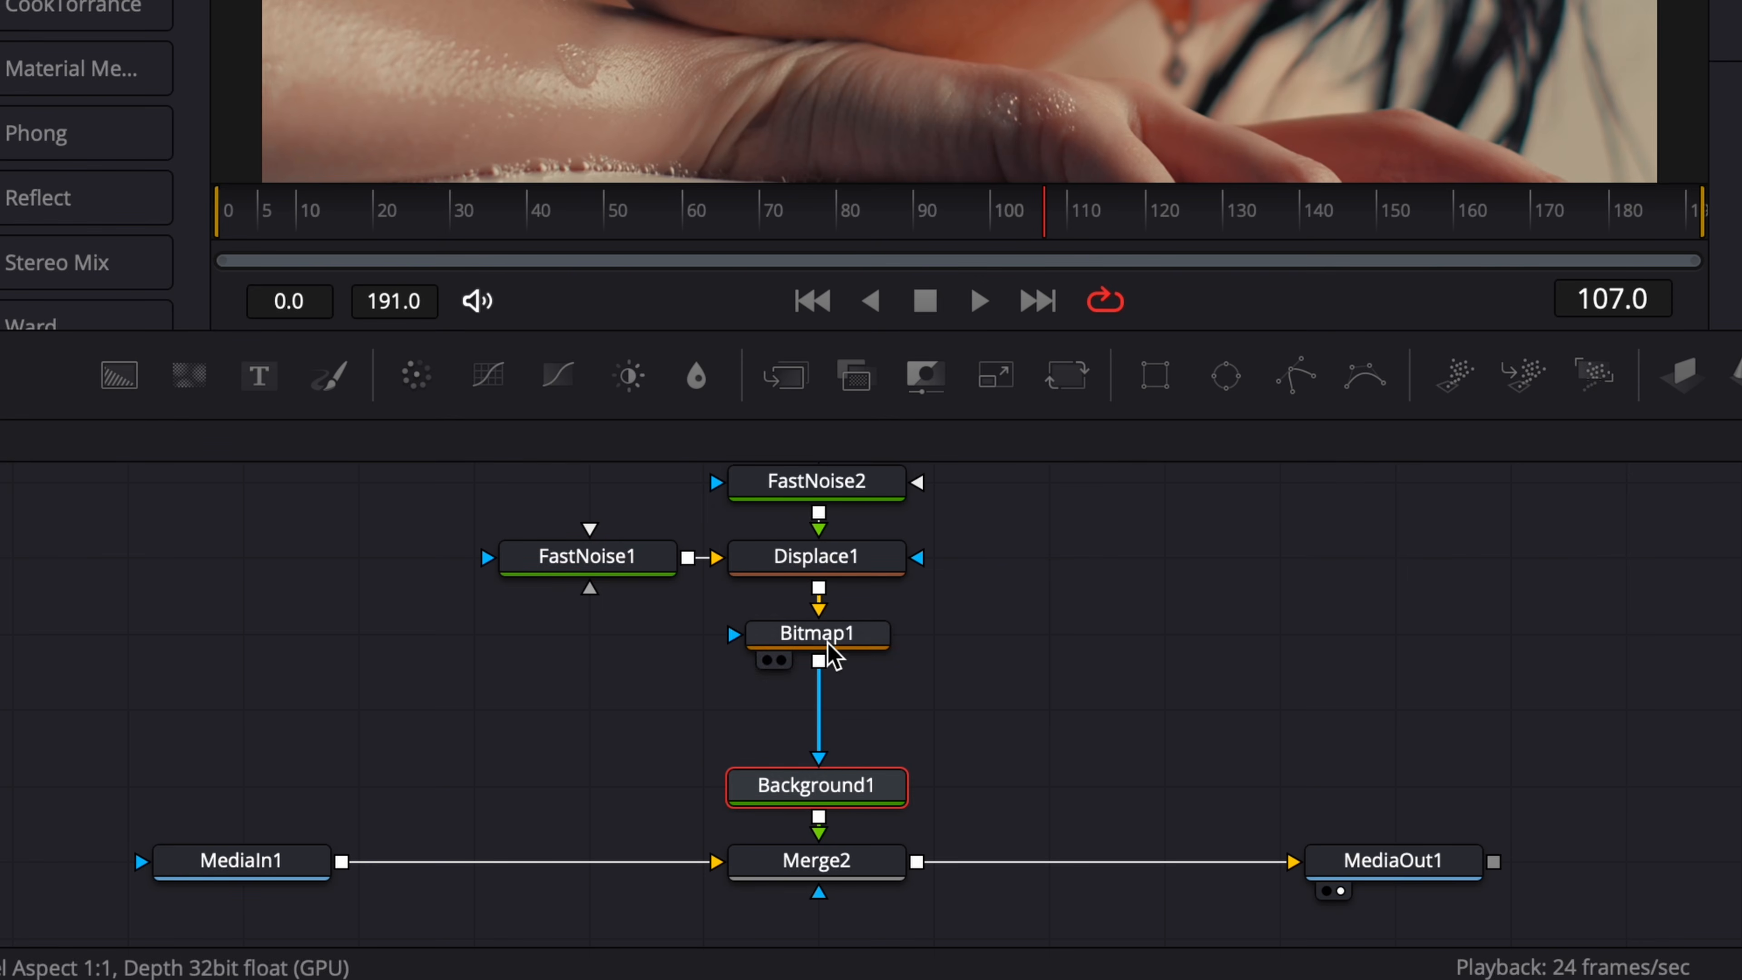
pyautogui.click(1052, 701)
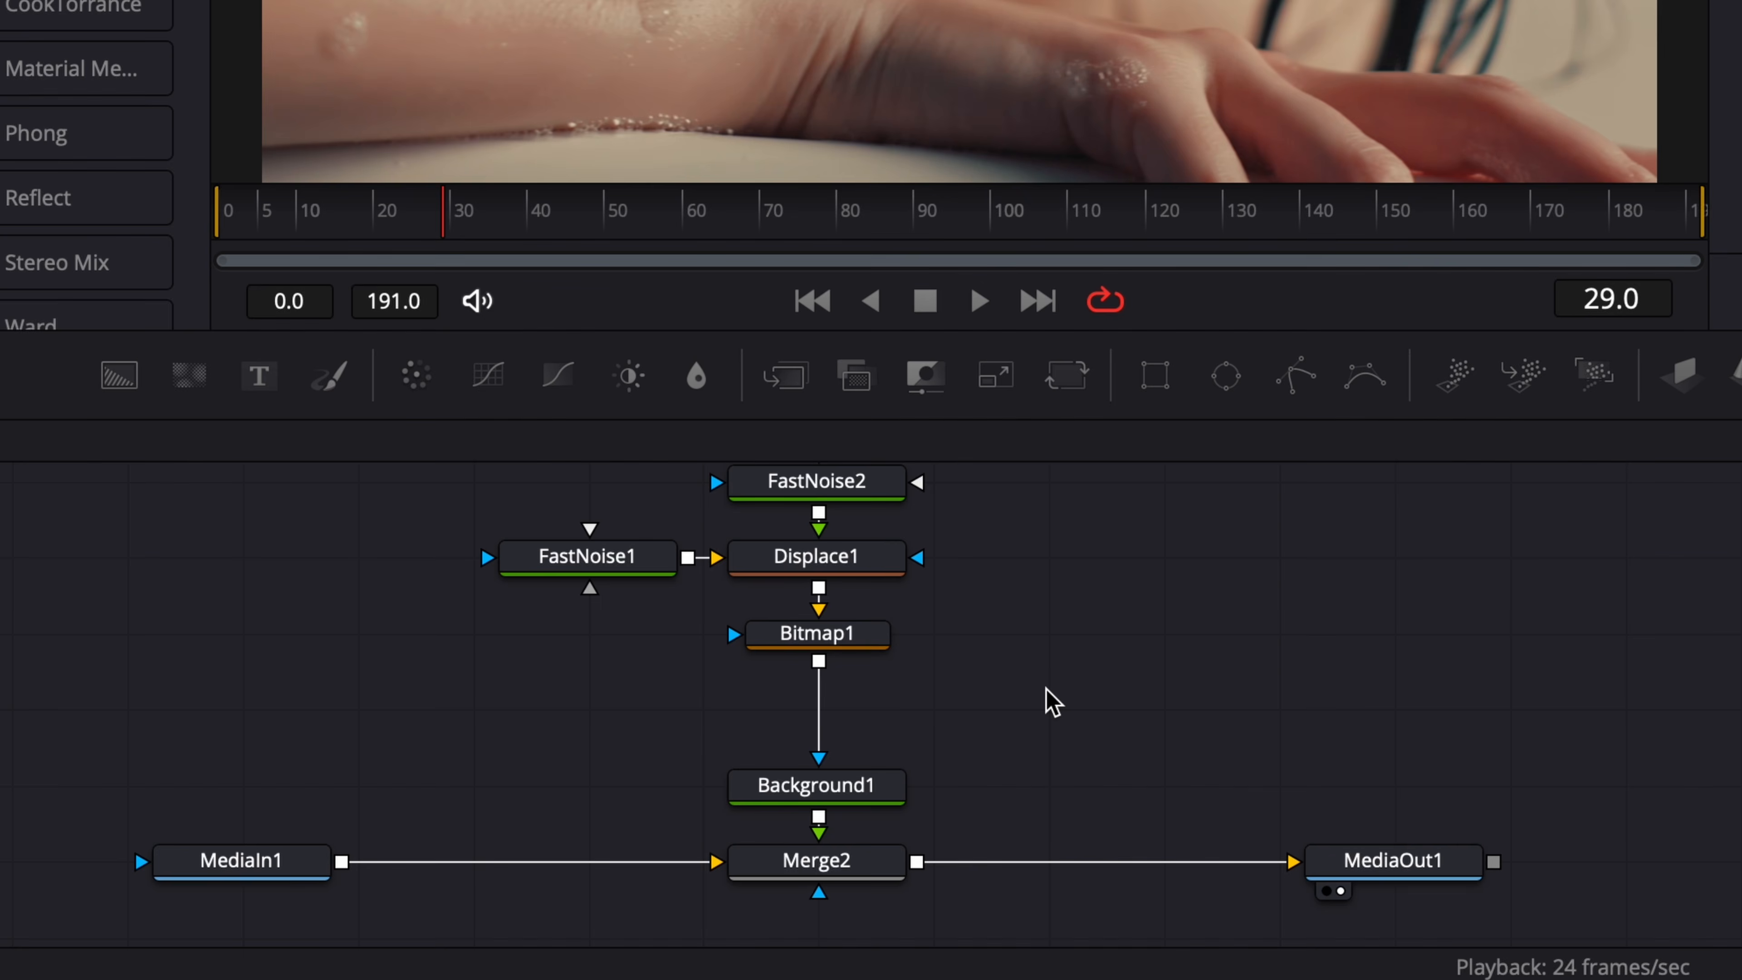
pyautogui.hotkey('shift', 'space')
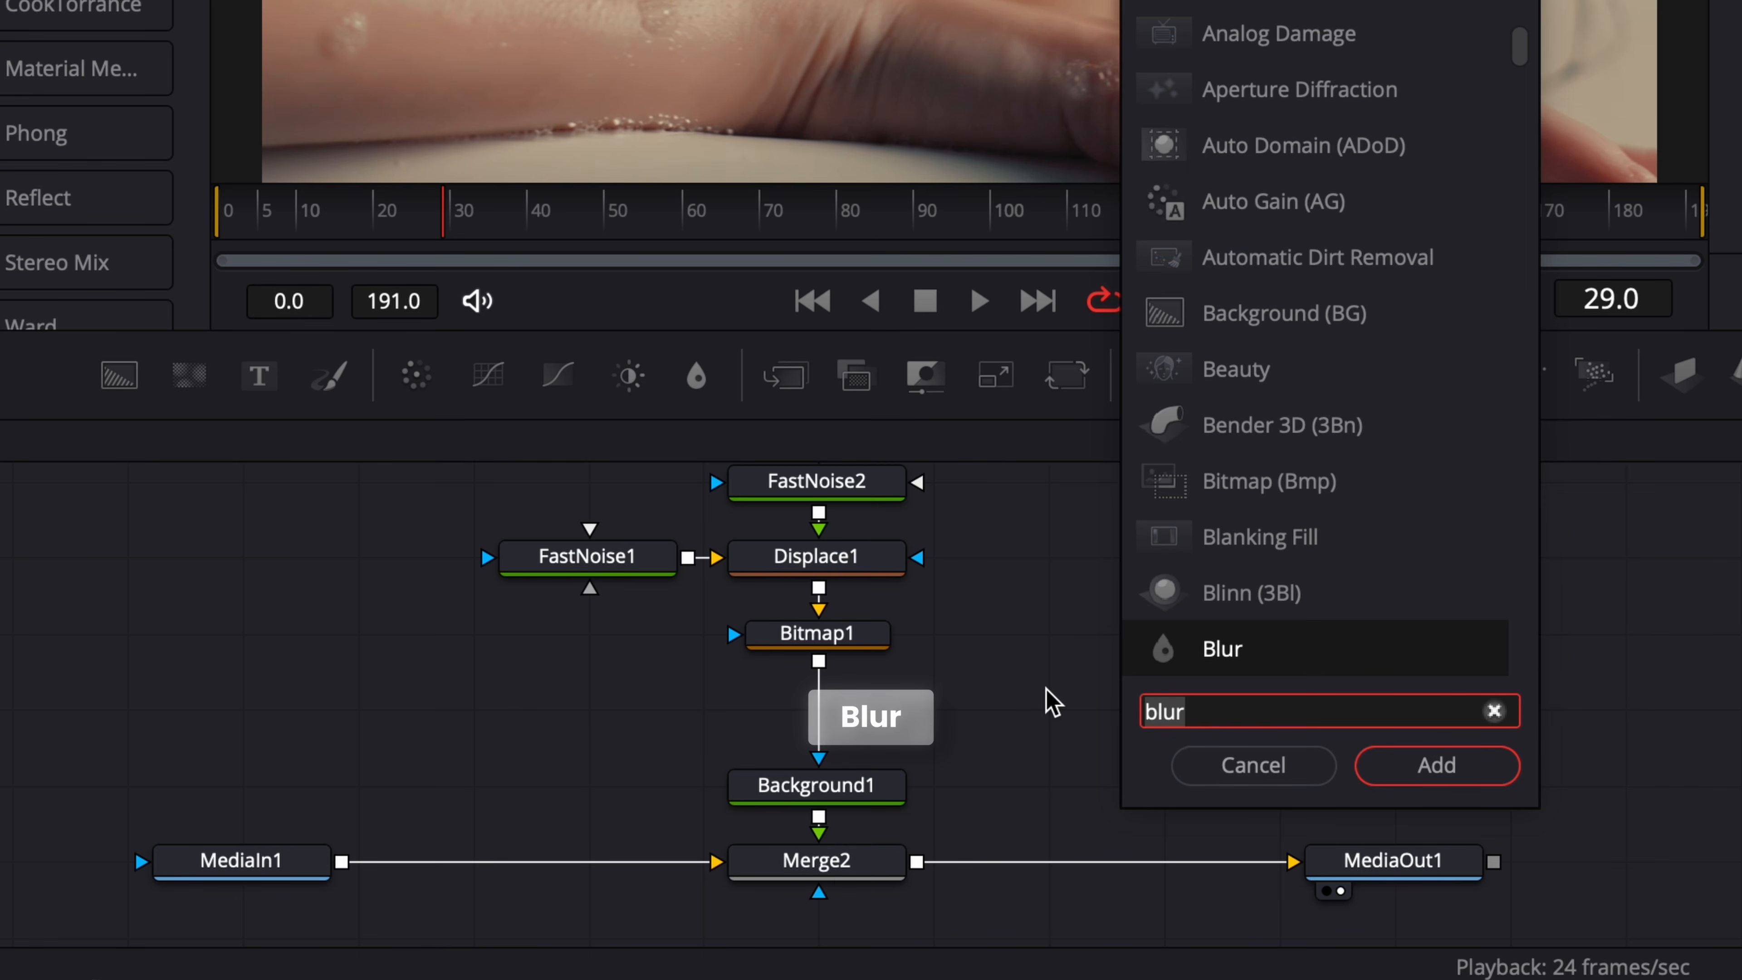
pyautogui.press('Return')
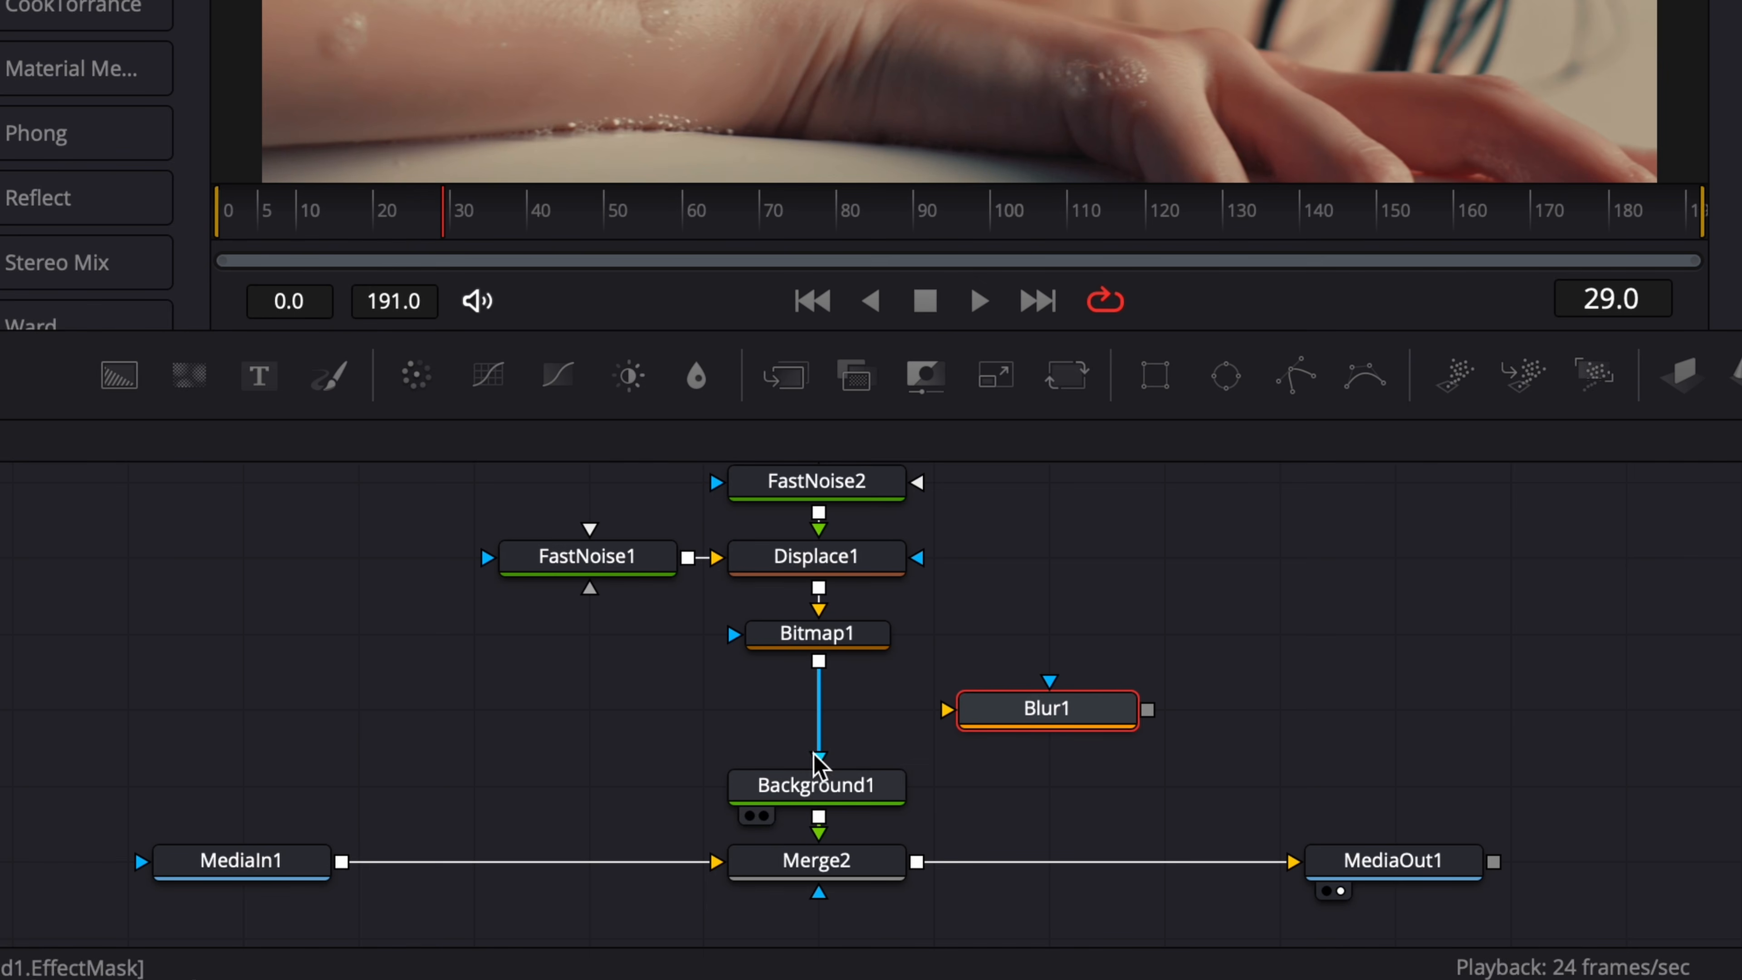
pyautogui.moveTo(820, 761); pyautogui.dragTo(953, 712)
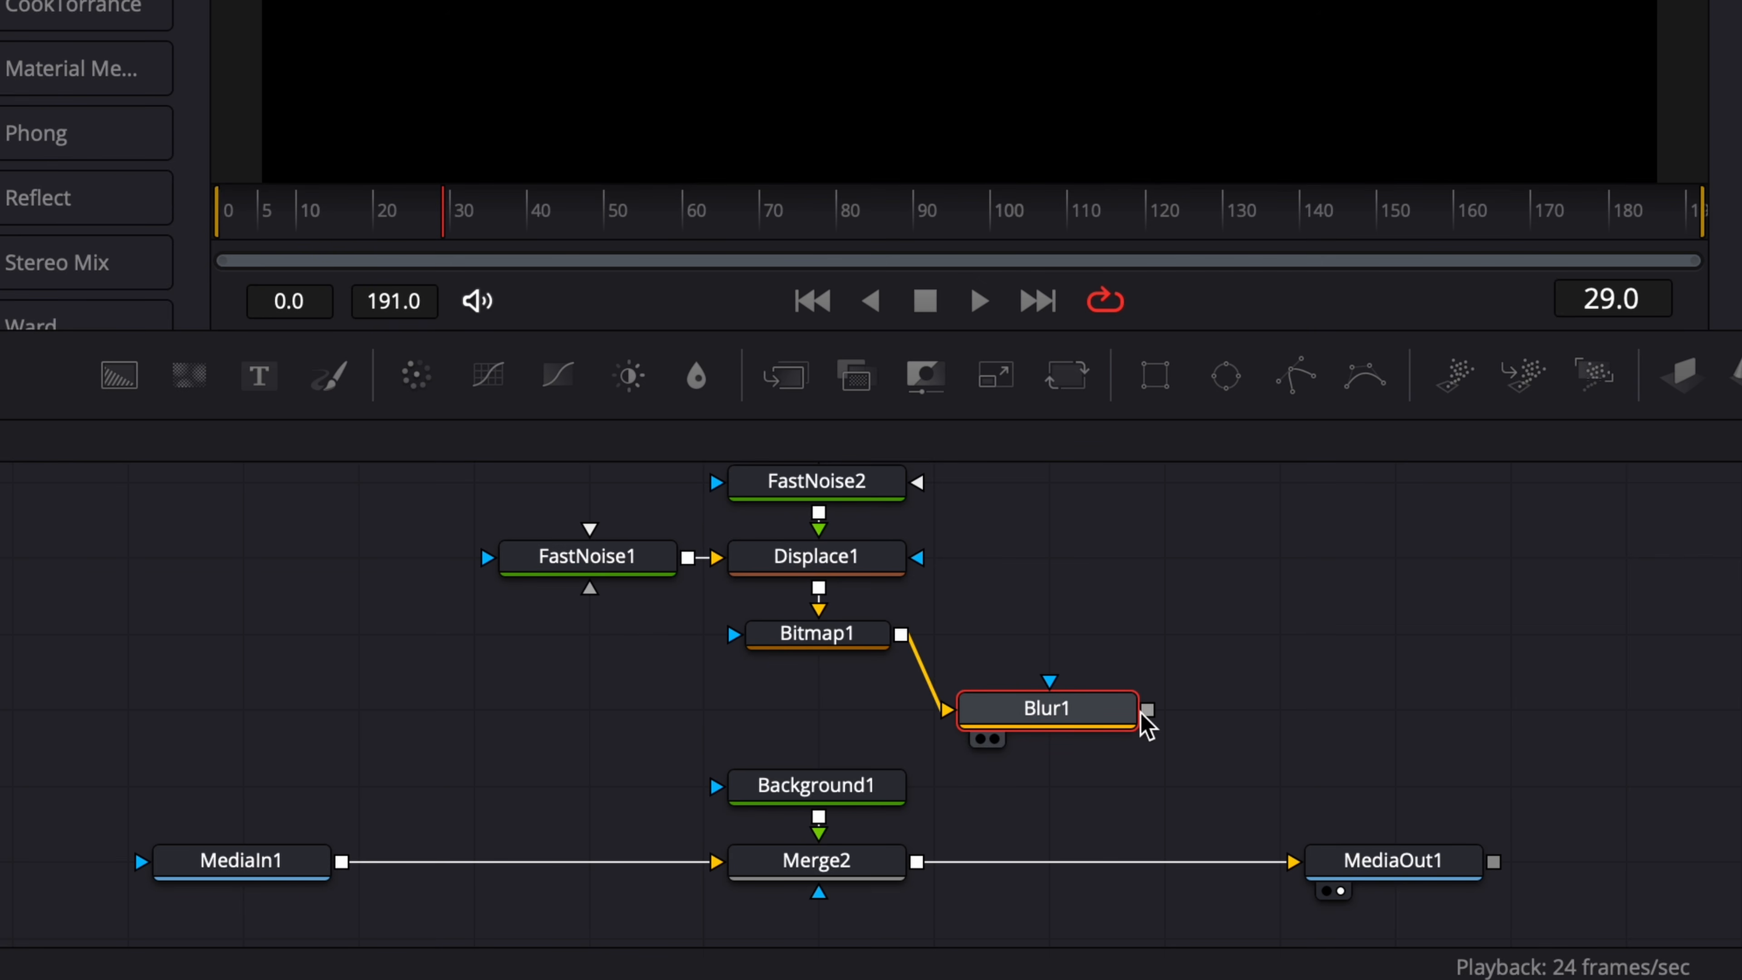
pyautogui.moveTo(1148, 711); pyautogui.dragTo(740, 793)
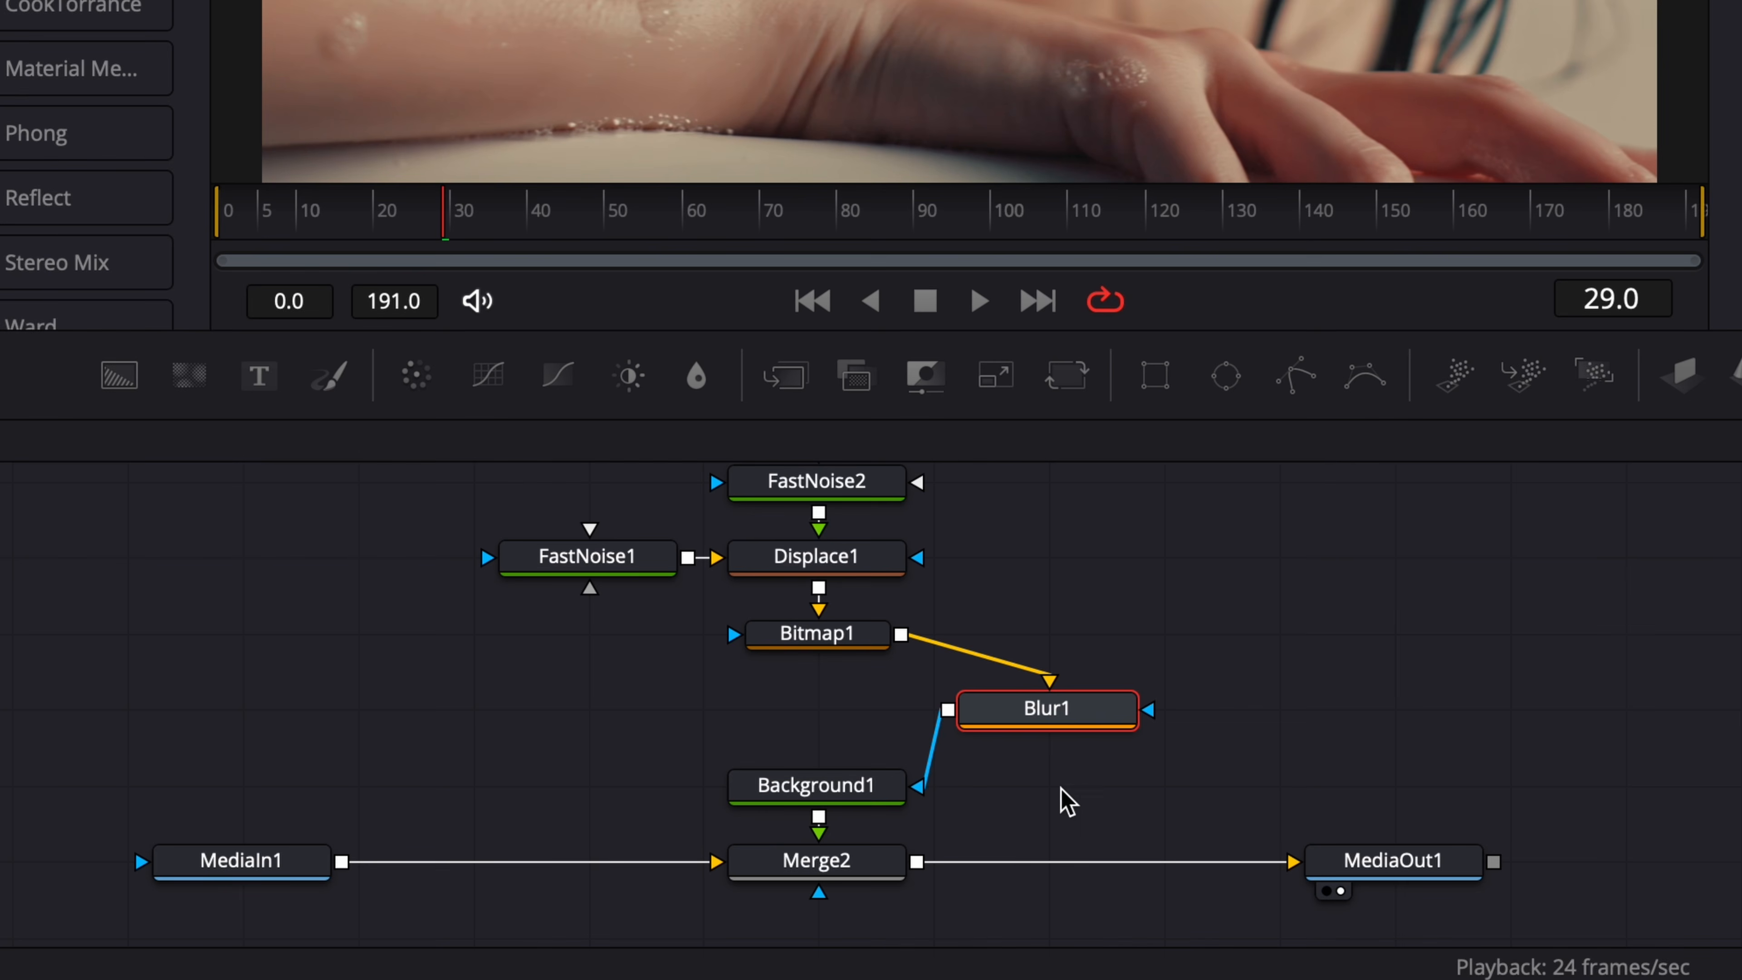
# Preview Blur1 at several frames, set its Blur Size to 1.2 and play back the result.
pyautogui.click(994, 740)
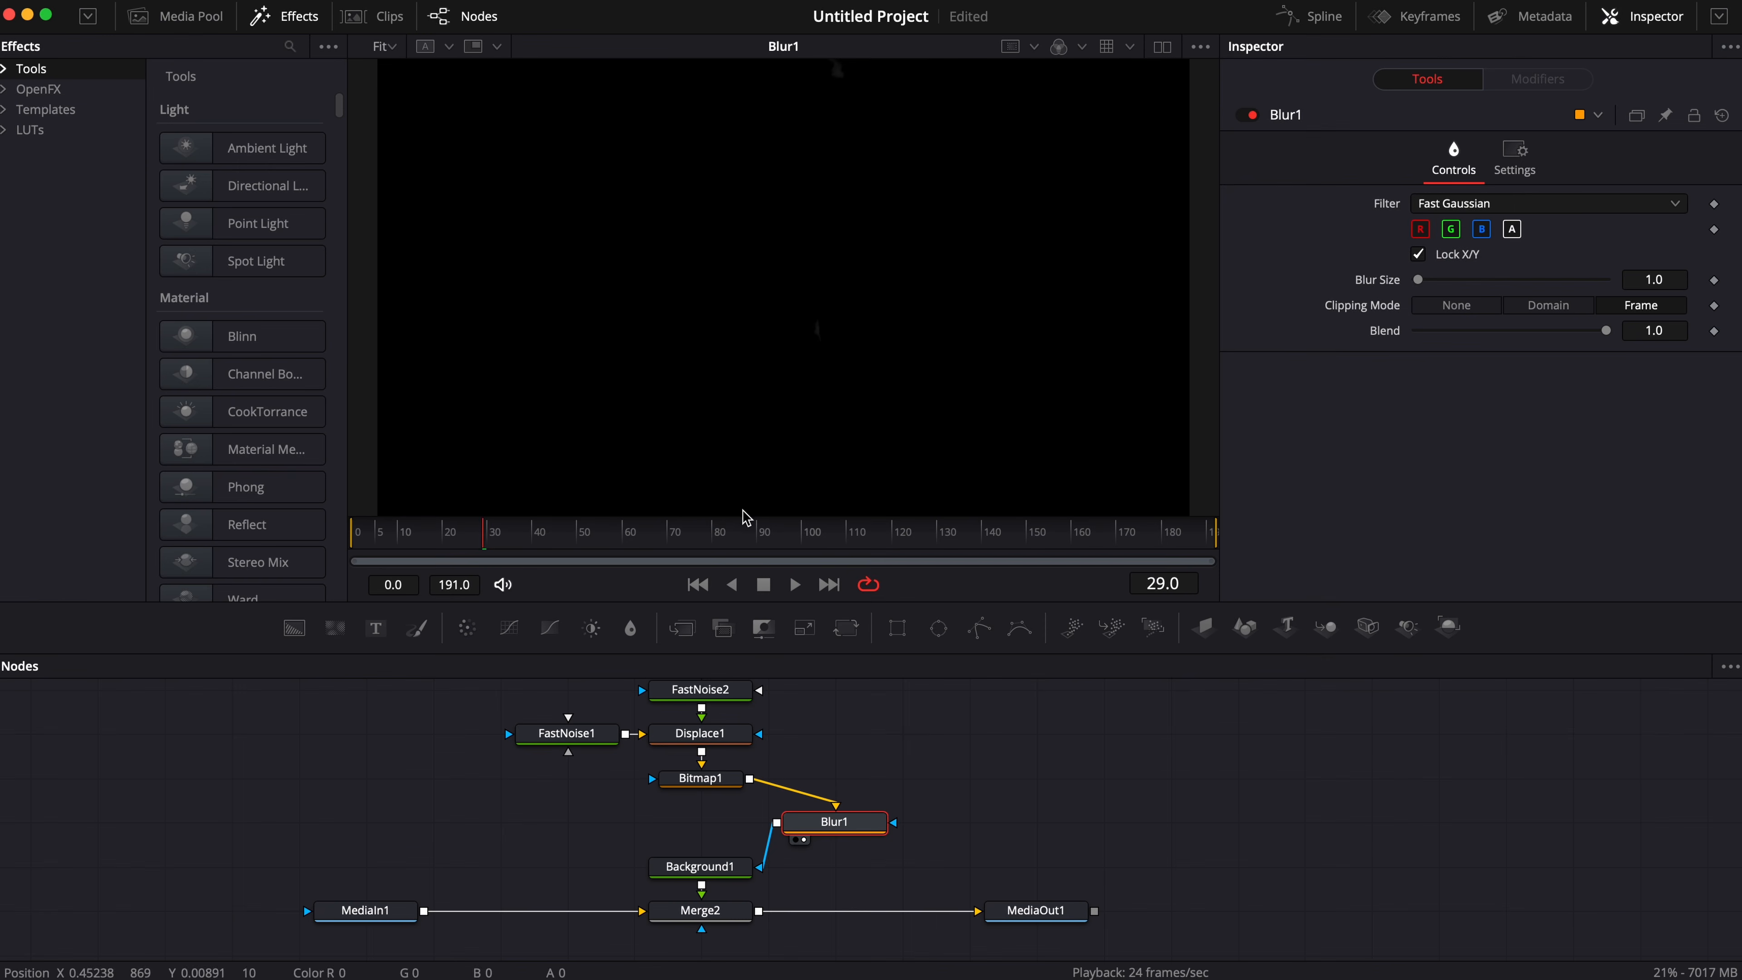
pyautogui.moveTo(828, 218); pyautogui.dragTo(896, 219)
pyautogui.moveTo(750, 544); pyautogui.dragTo(718, 547)
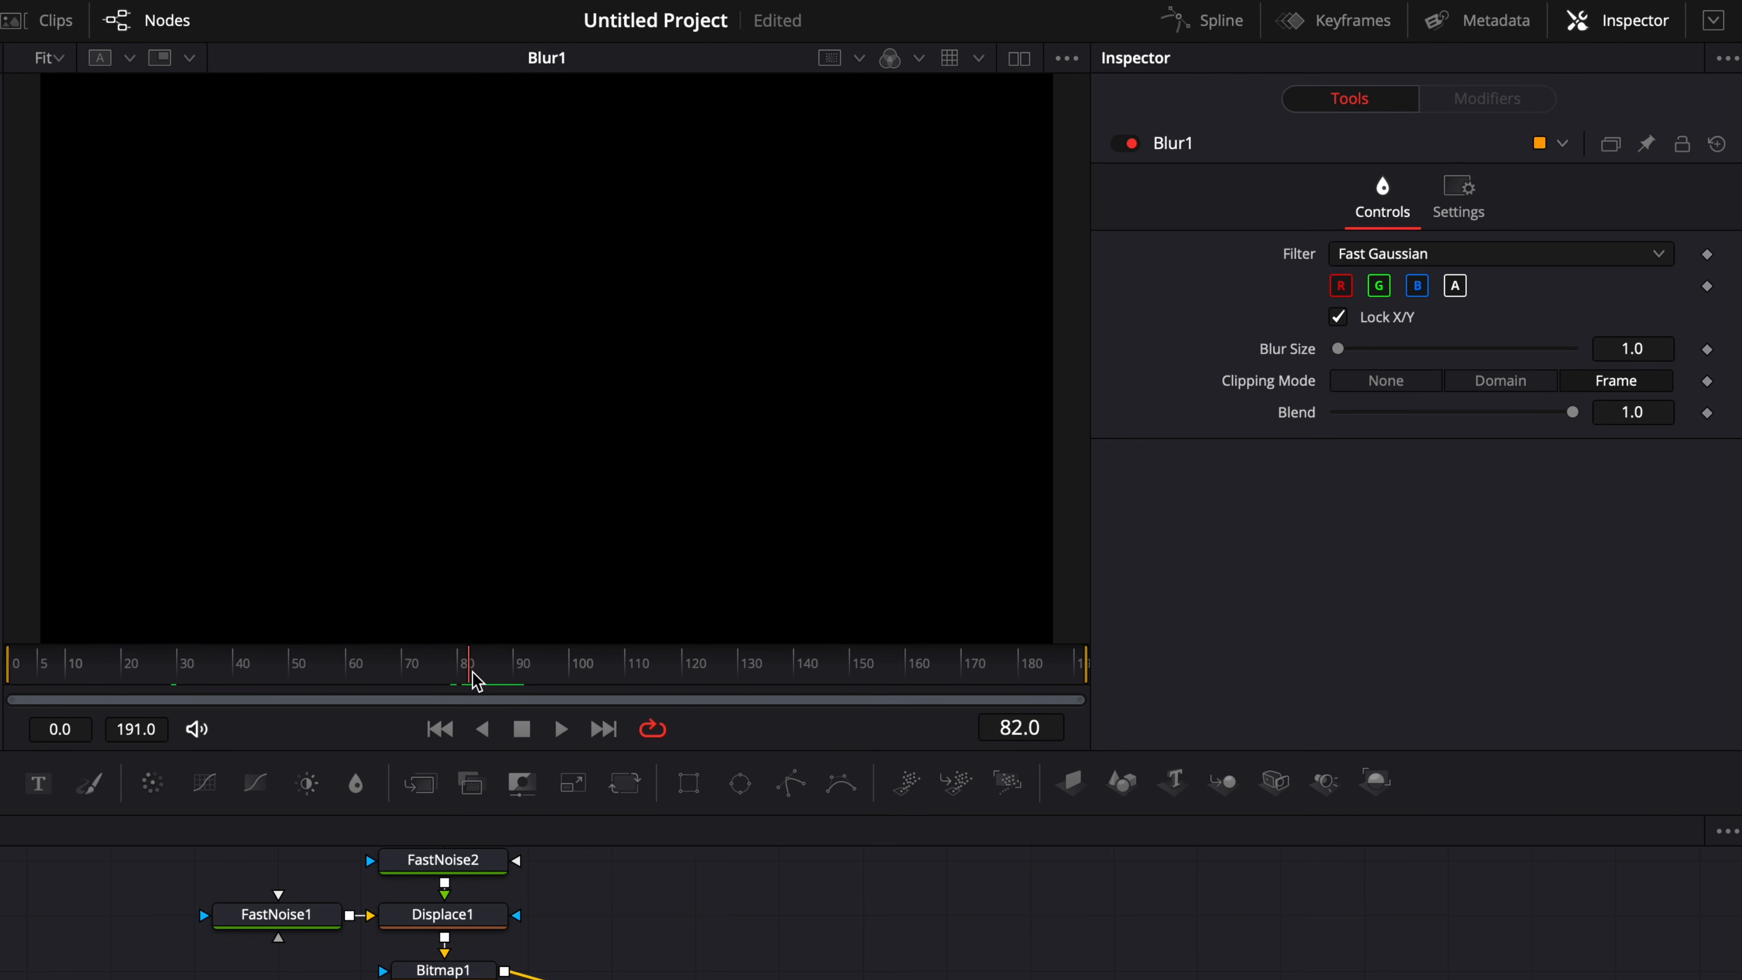
pyautogui.moveTo(466, 683); pyautogui.dragTo(455, 681)
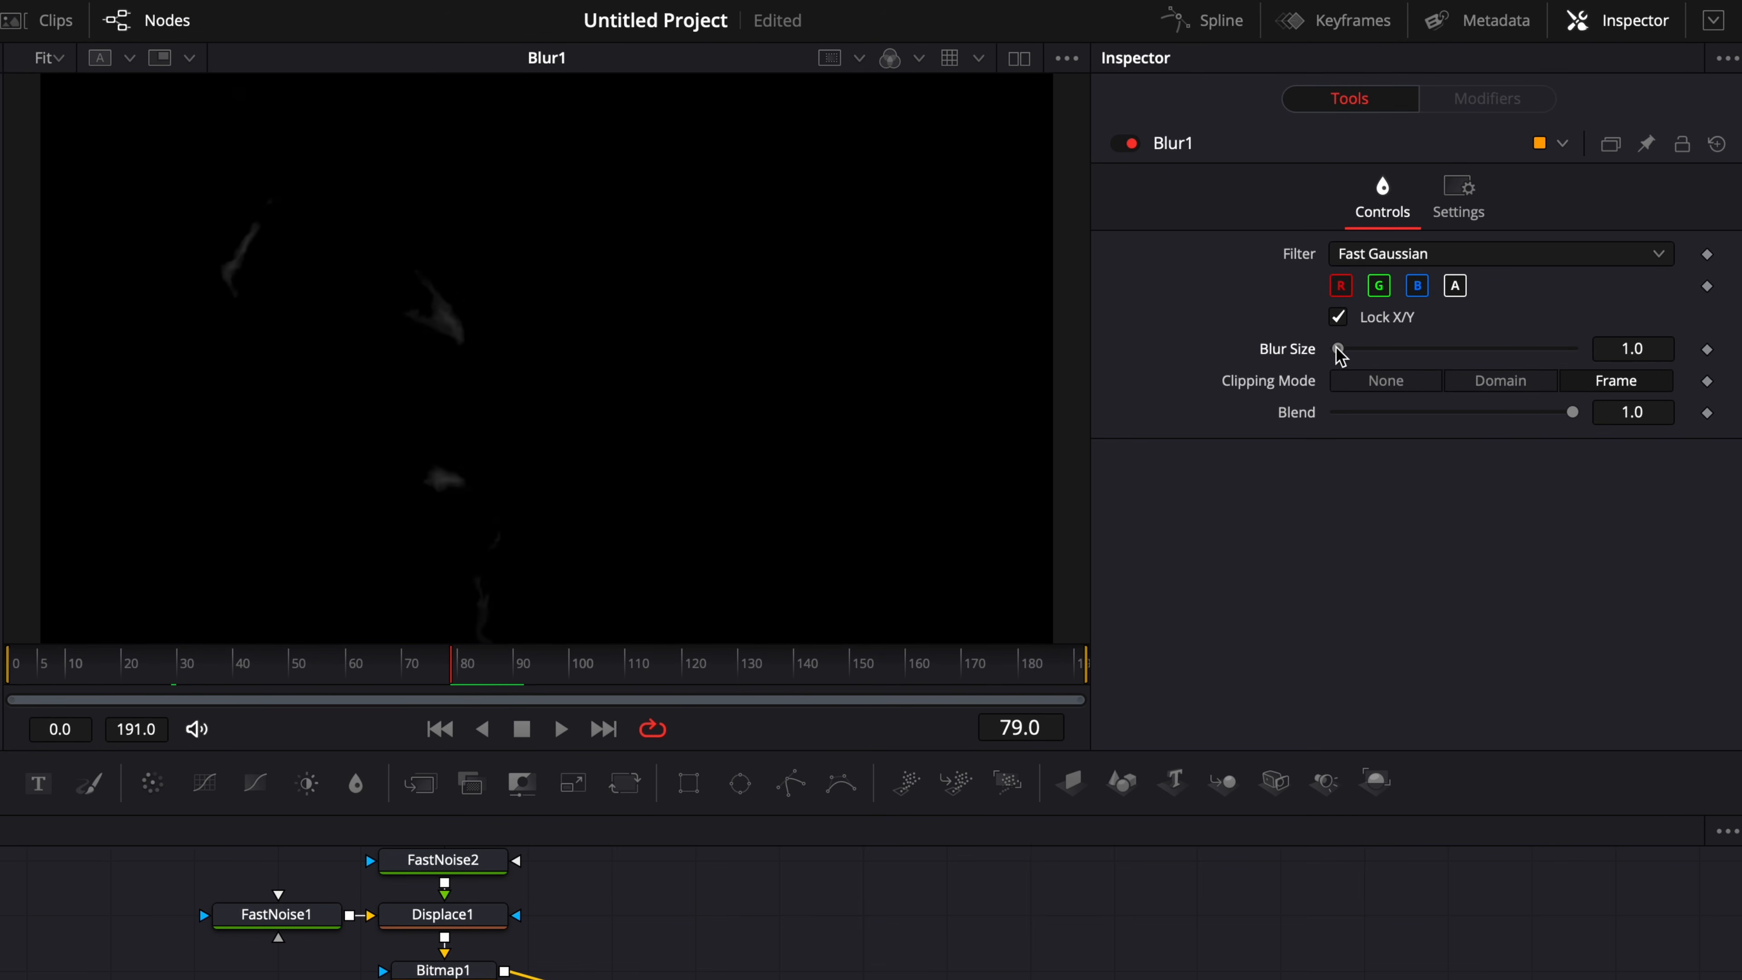
pyautogui.moveTo(1339, 349); pyautogui.dragTo(1351, 349)
pyautogui.moveTo(1667, 349); pyautogui.dragTo(1632, 348)
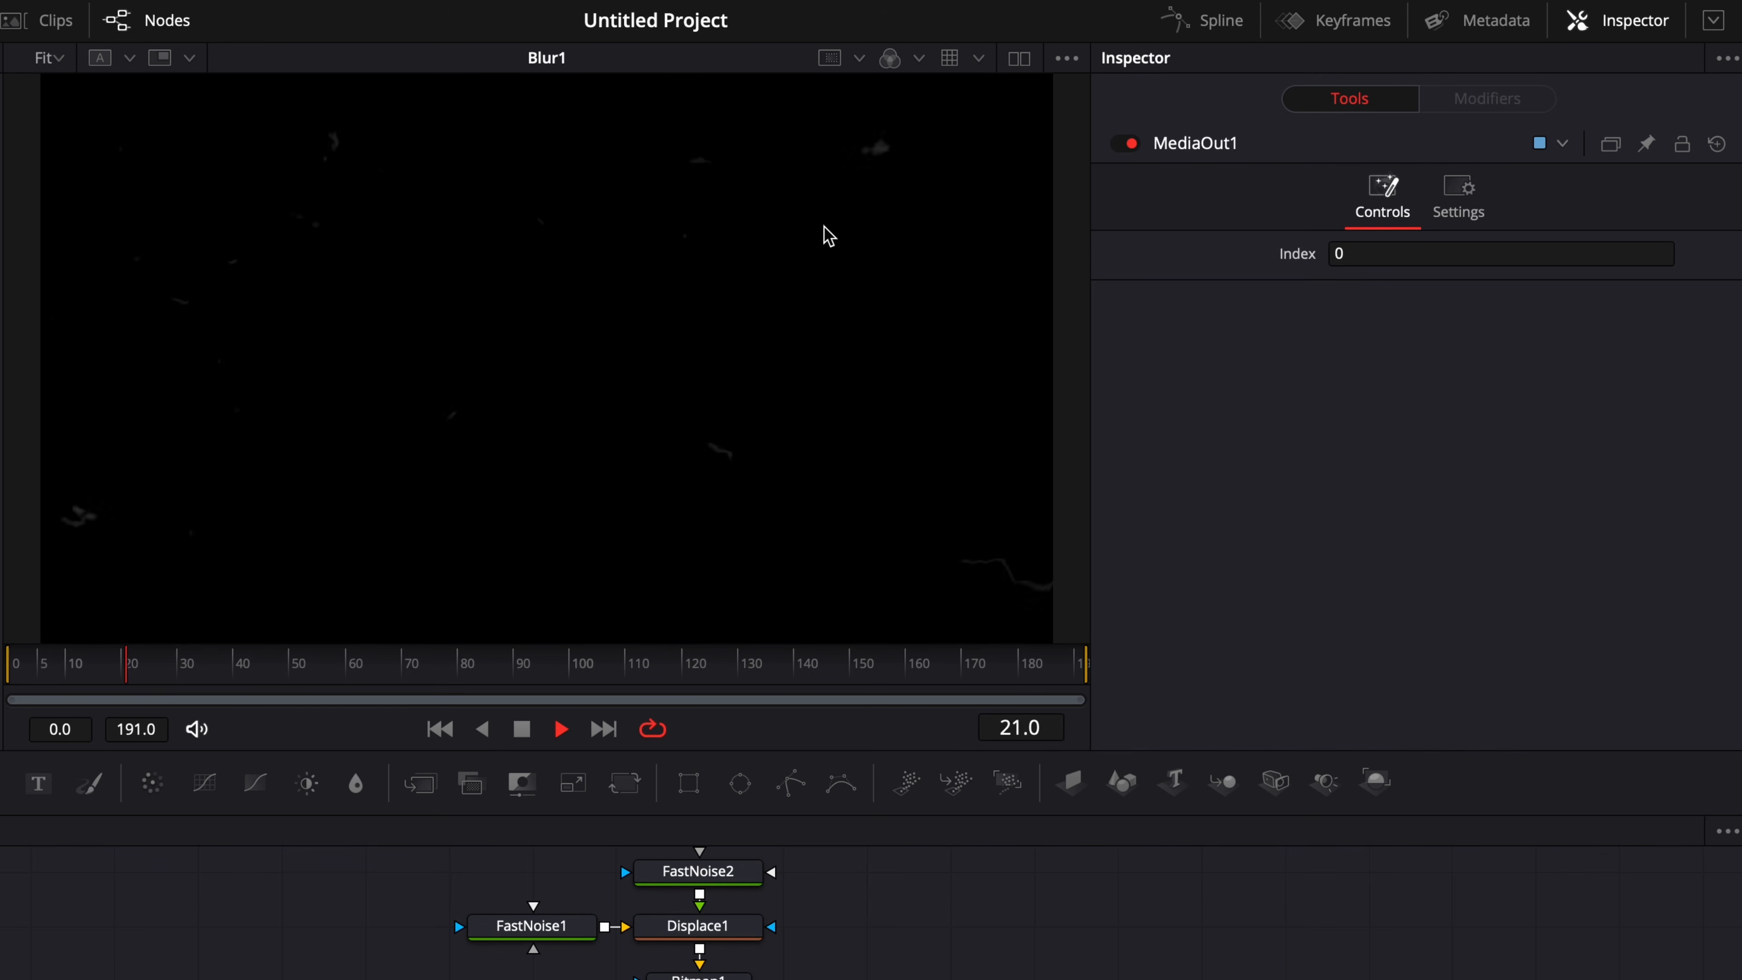
pyautogui.press('space')
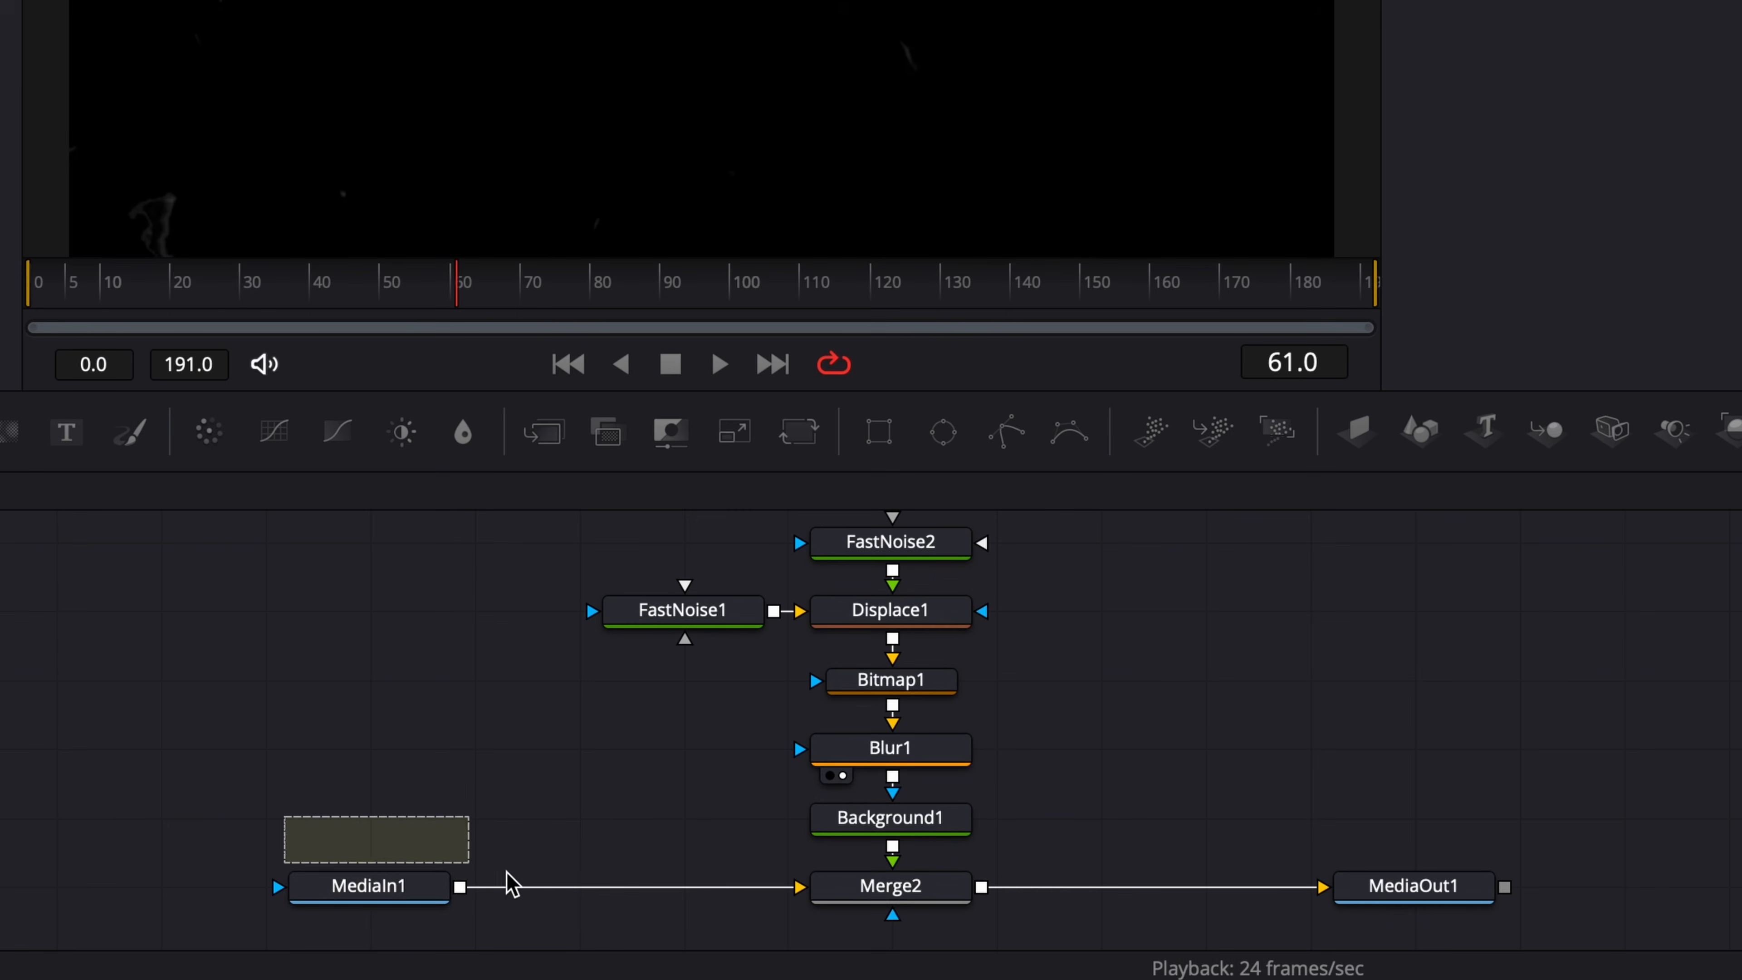
# Try adding a Glow node between Blur1 and Background1, moving the nodes below Blur1 down to make room.
pyautogui.moveTo(511, 884); pyautogui.dragTo(1481, 945)
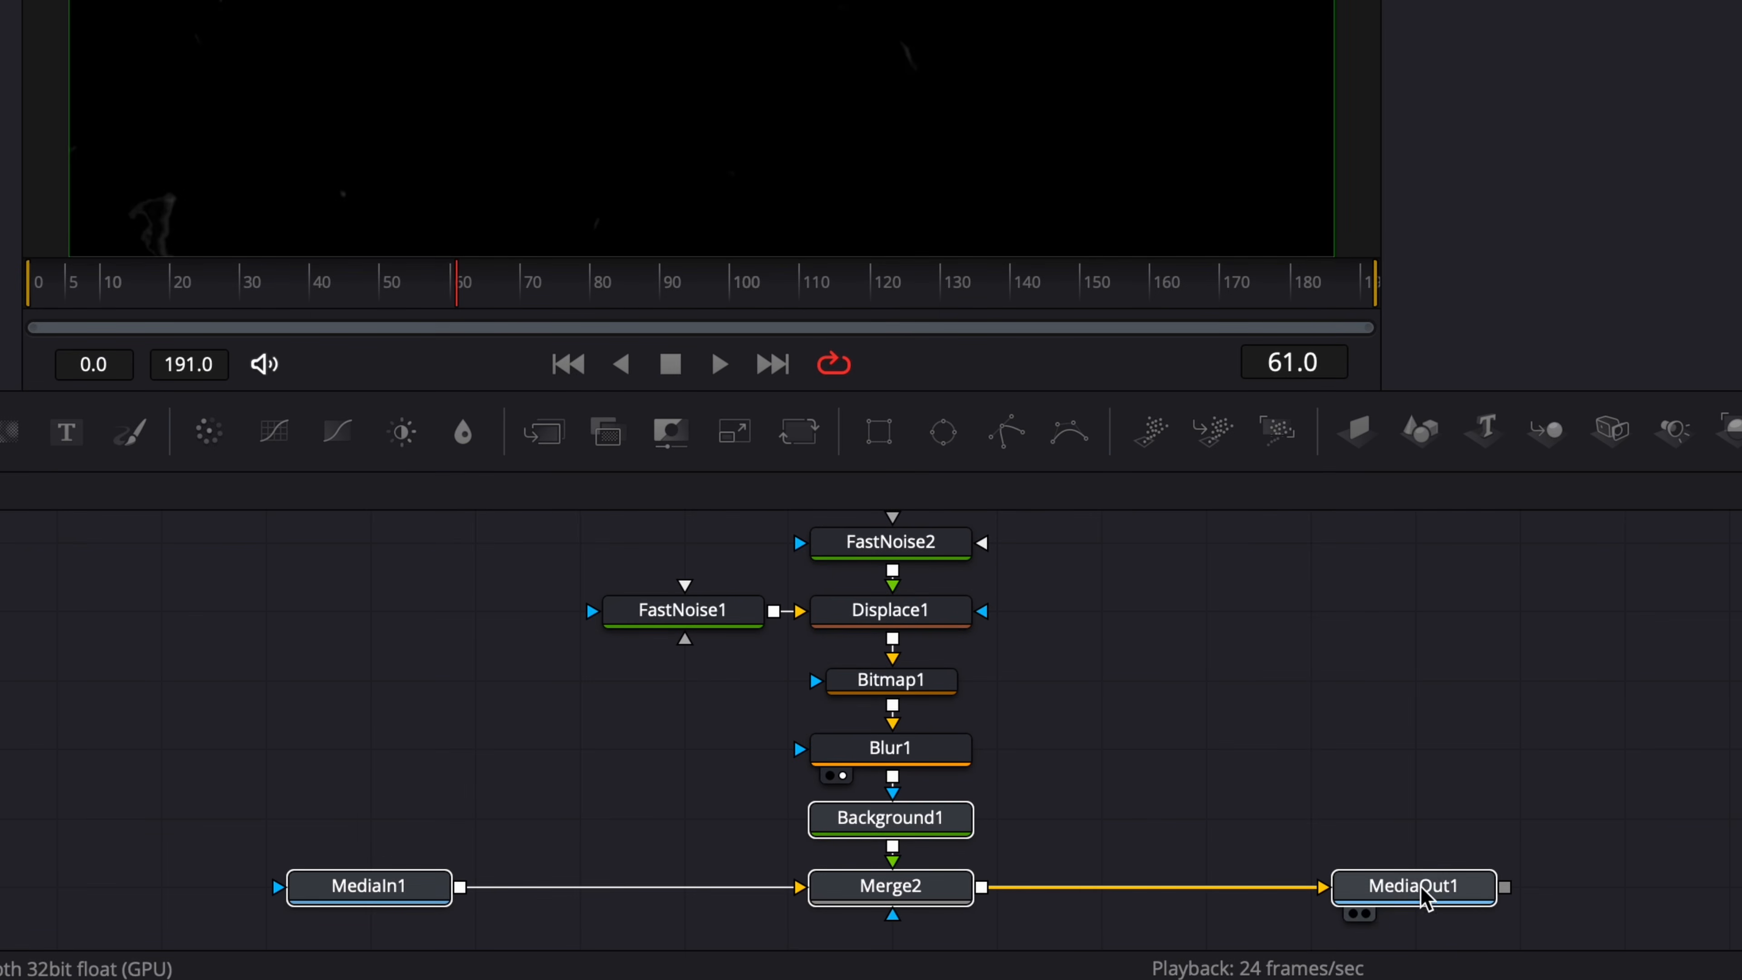
pyautogui.moveTo(1423, 896); pyautogui.dragTo(1419, 961)
pyautogui.click(916, 755)
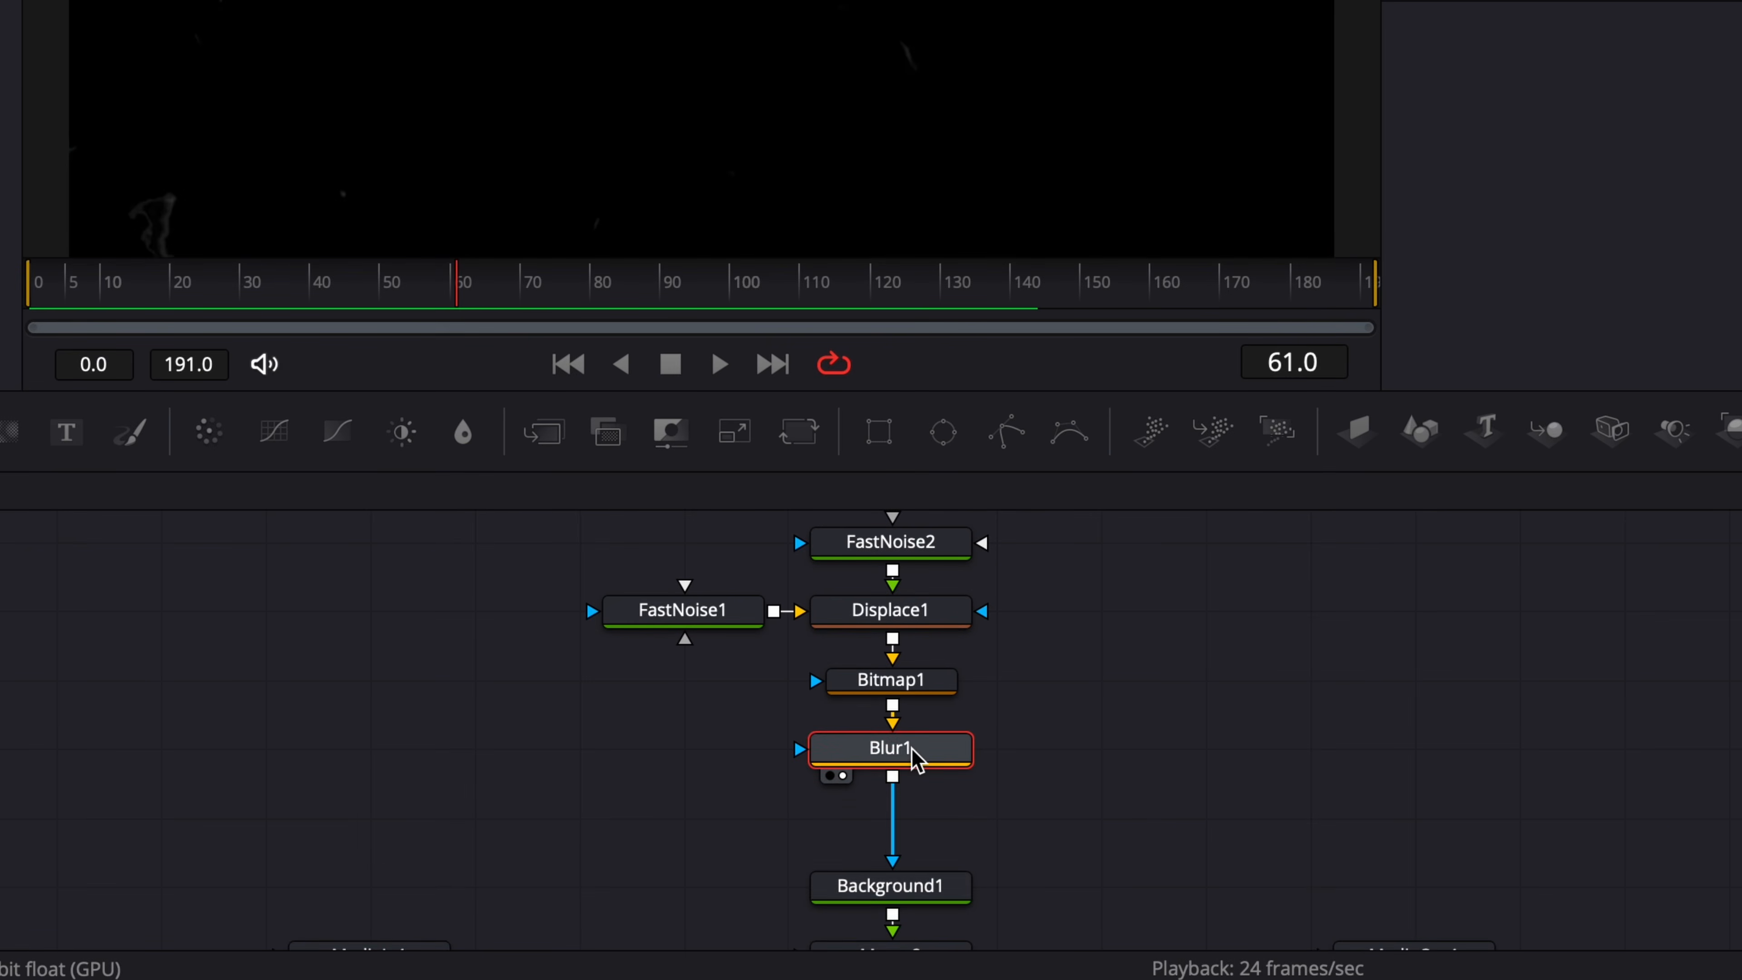
pyautogui.hotkey('shift', 'space')
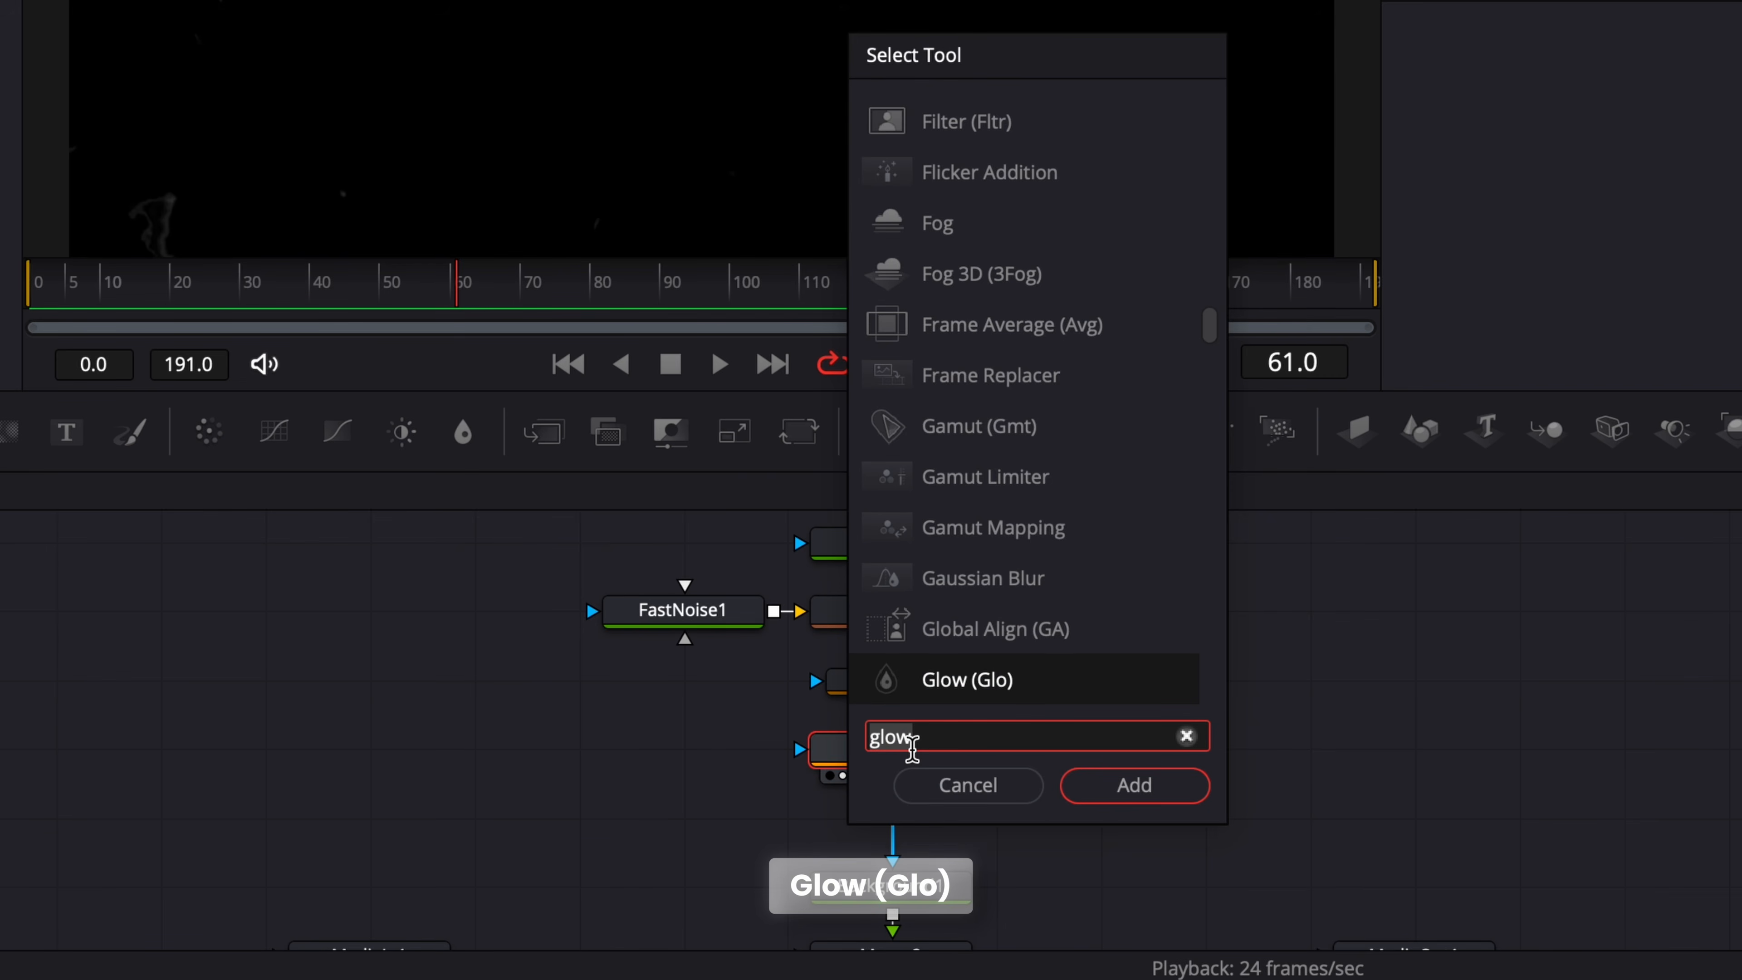
pyautogui.press('Return')
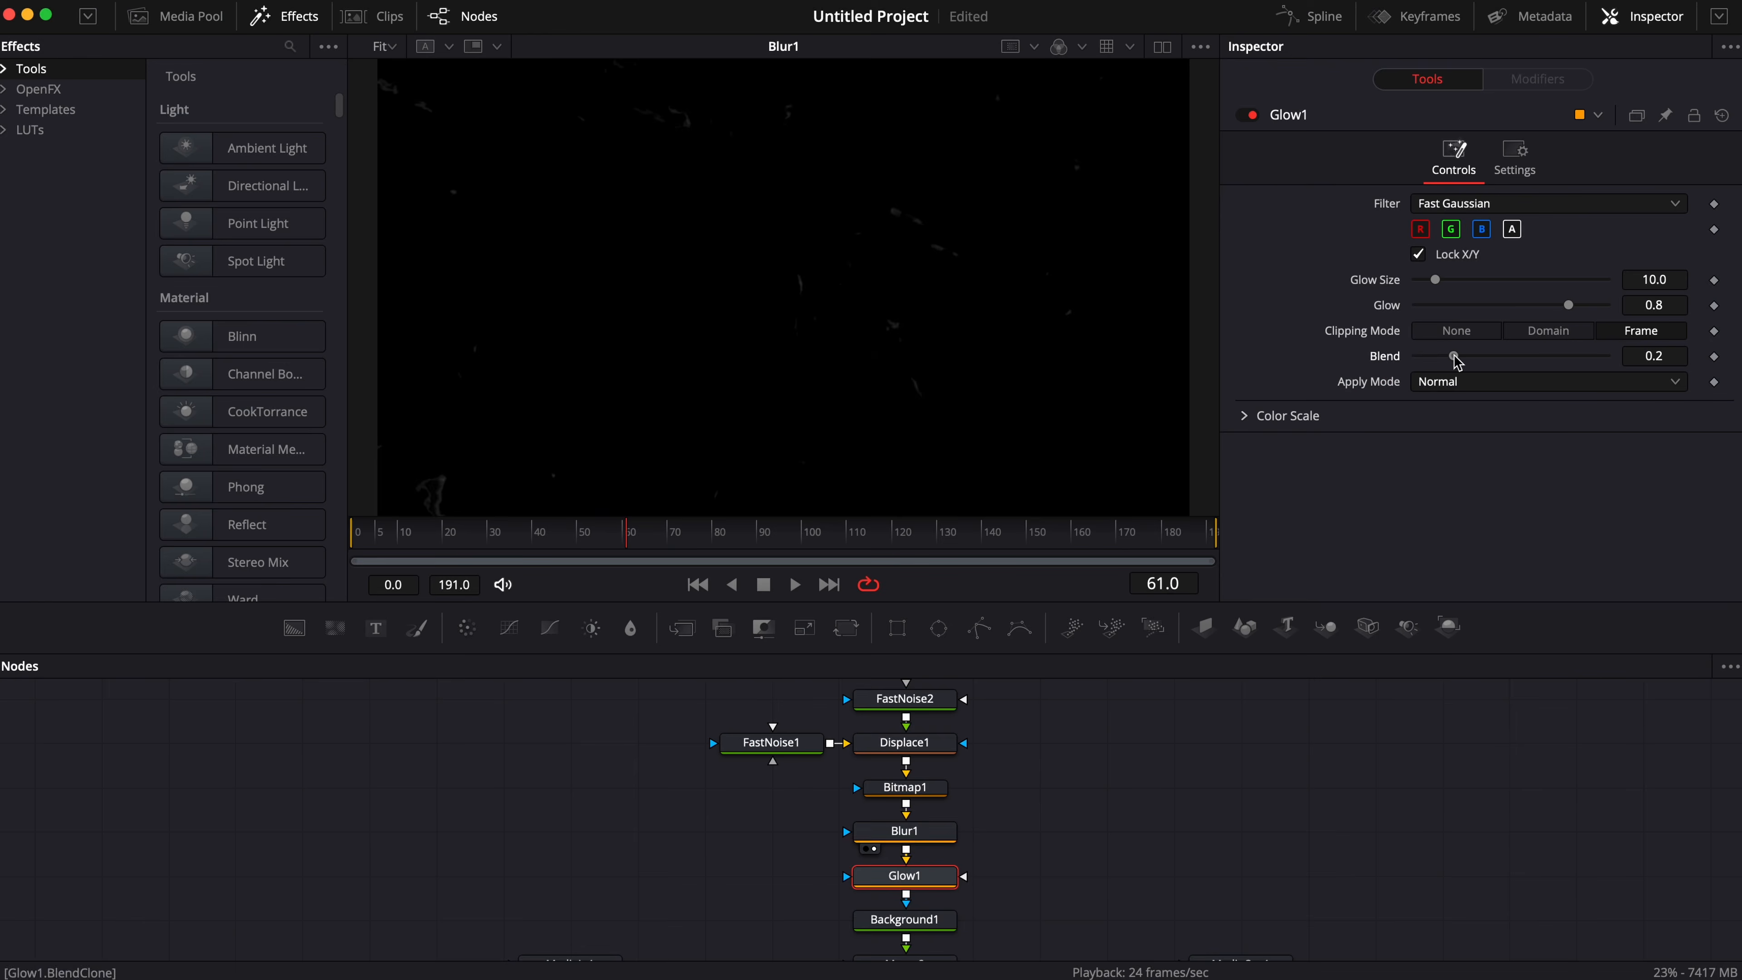
# Try Glow1 with Blend at 1.0 and Glow Size at 0.0, and play back its output.
pyautogui.moveTo(1454, 358); pyautogui.dragTo(1639, 463)
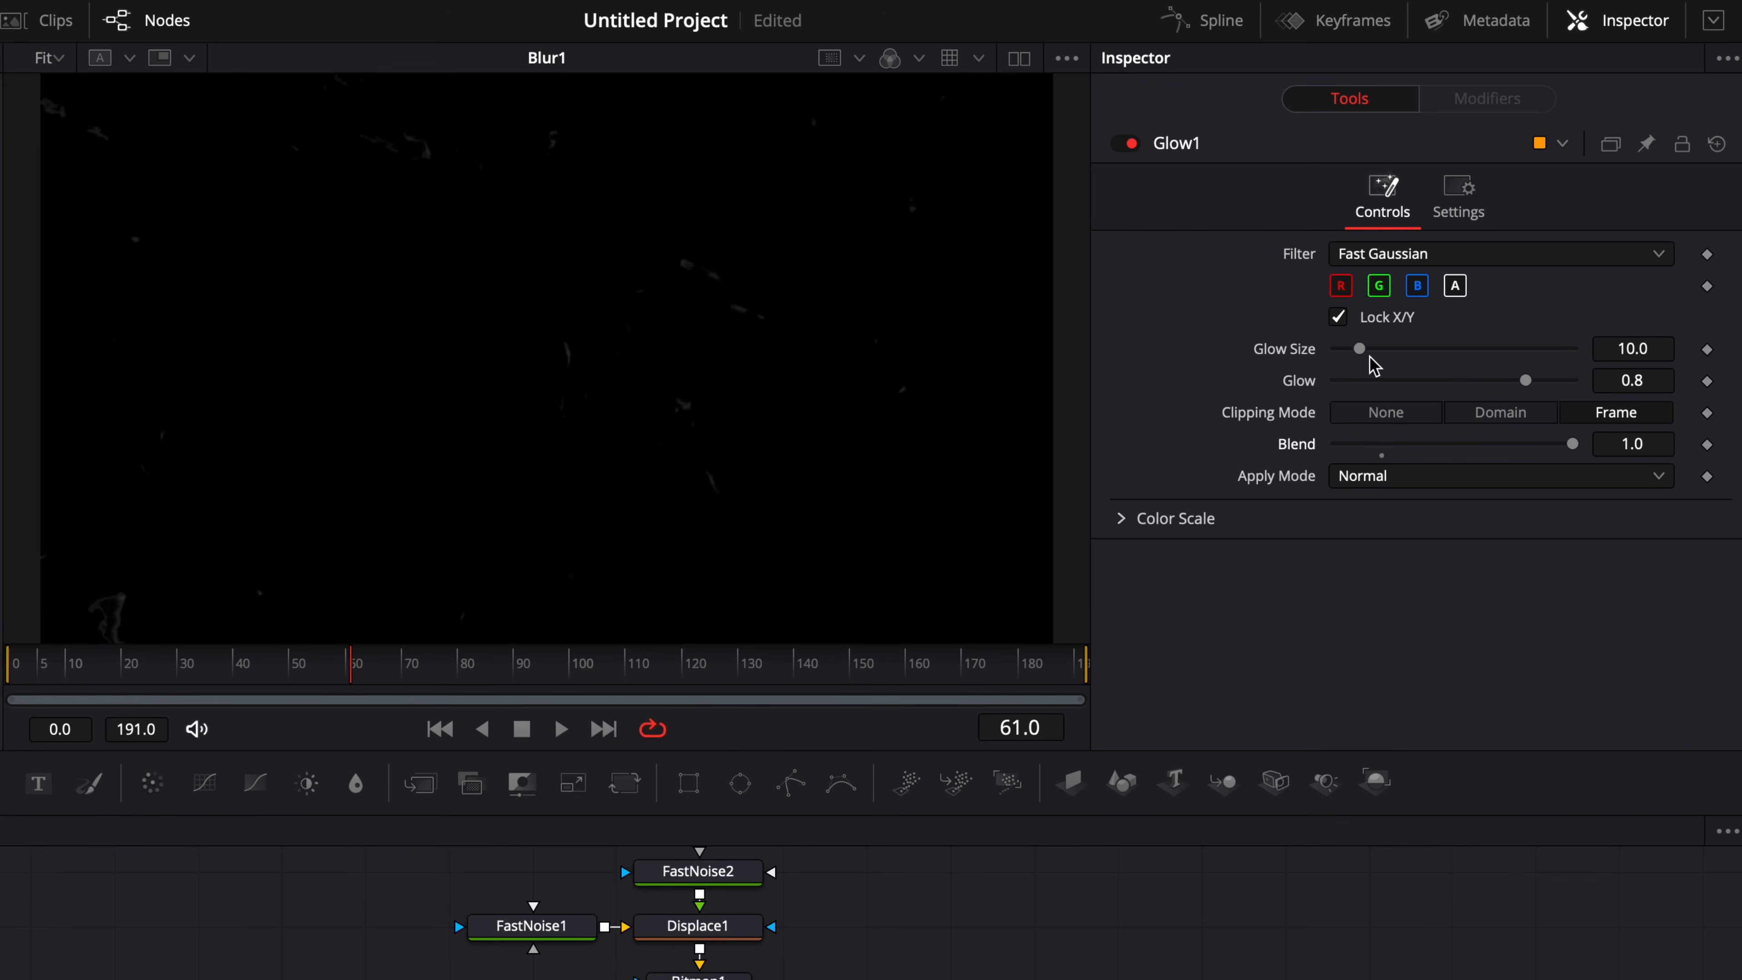
pyautogui.moveTo(1361, 352); pyautogui.dragTo(1297, 358)
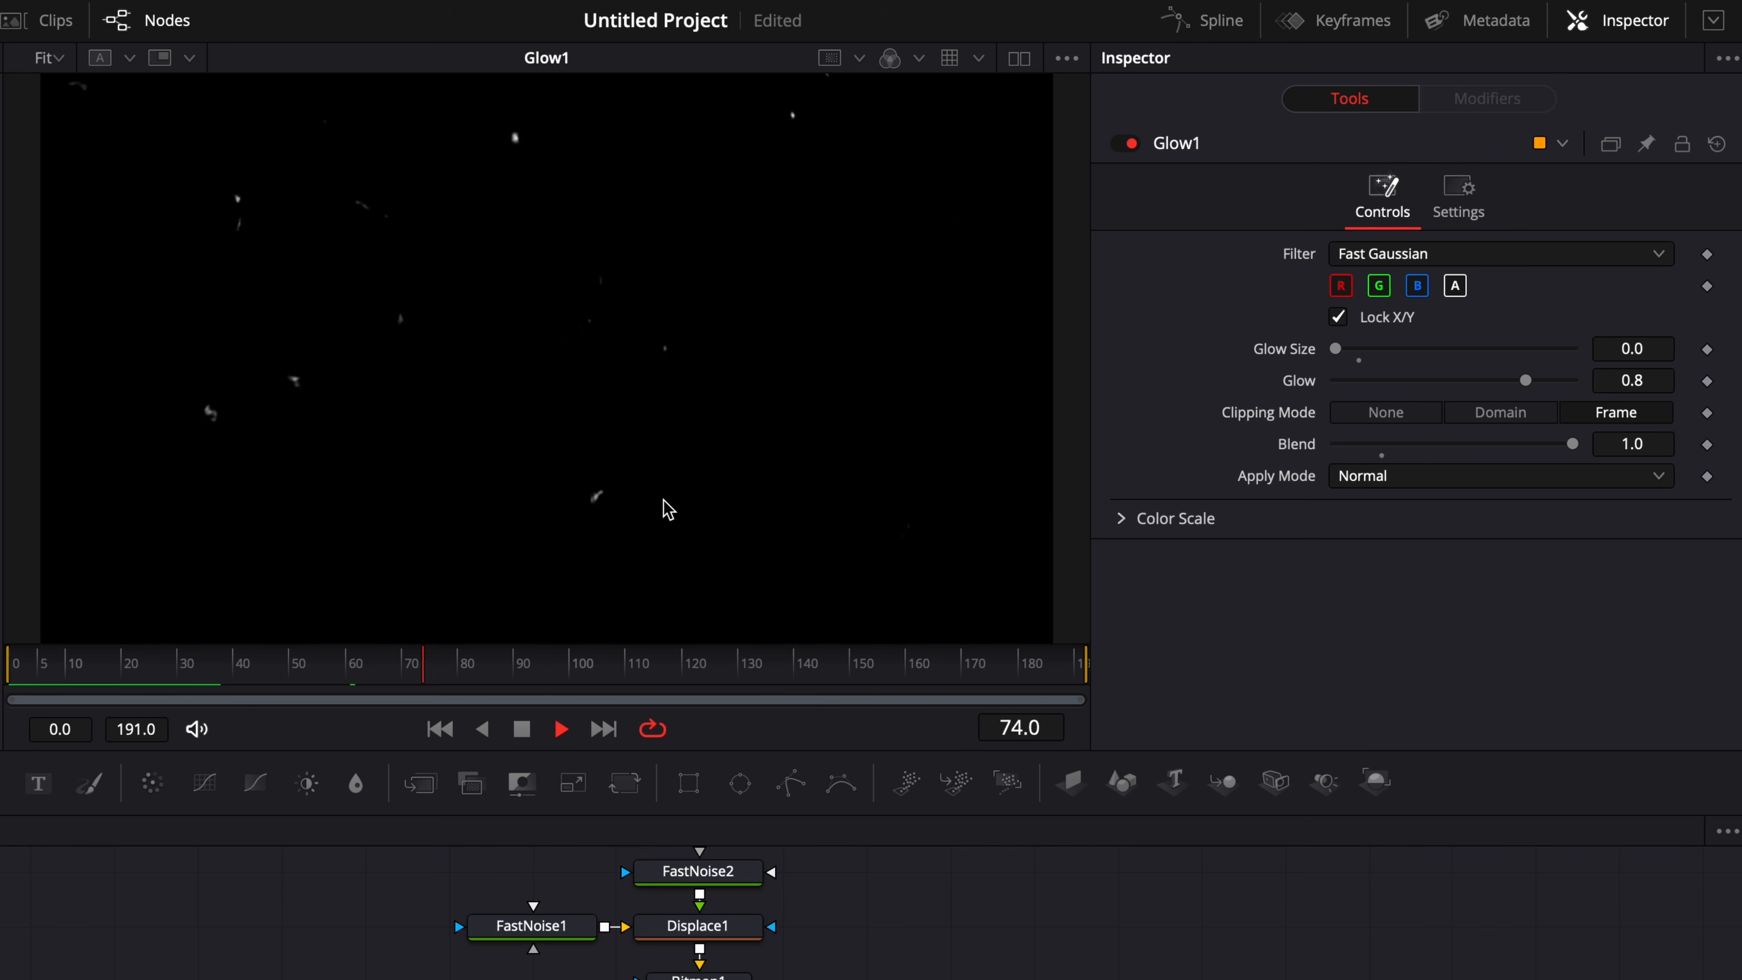
pyautogui.press('space')
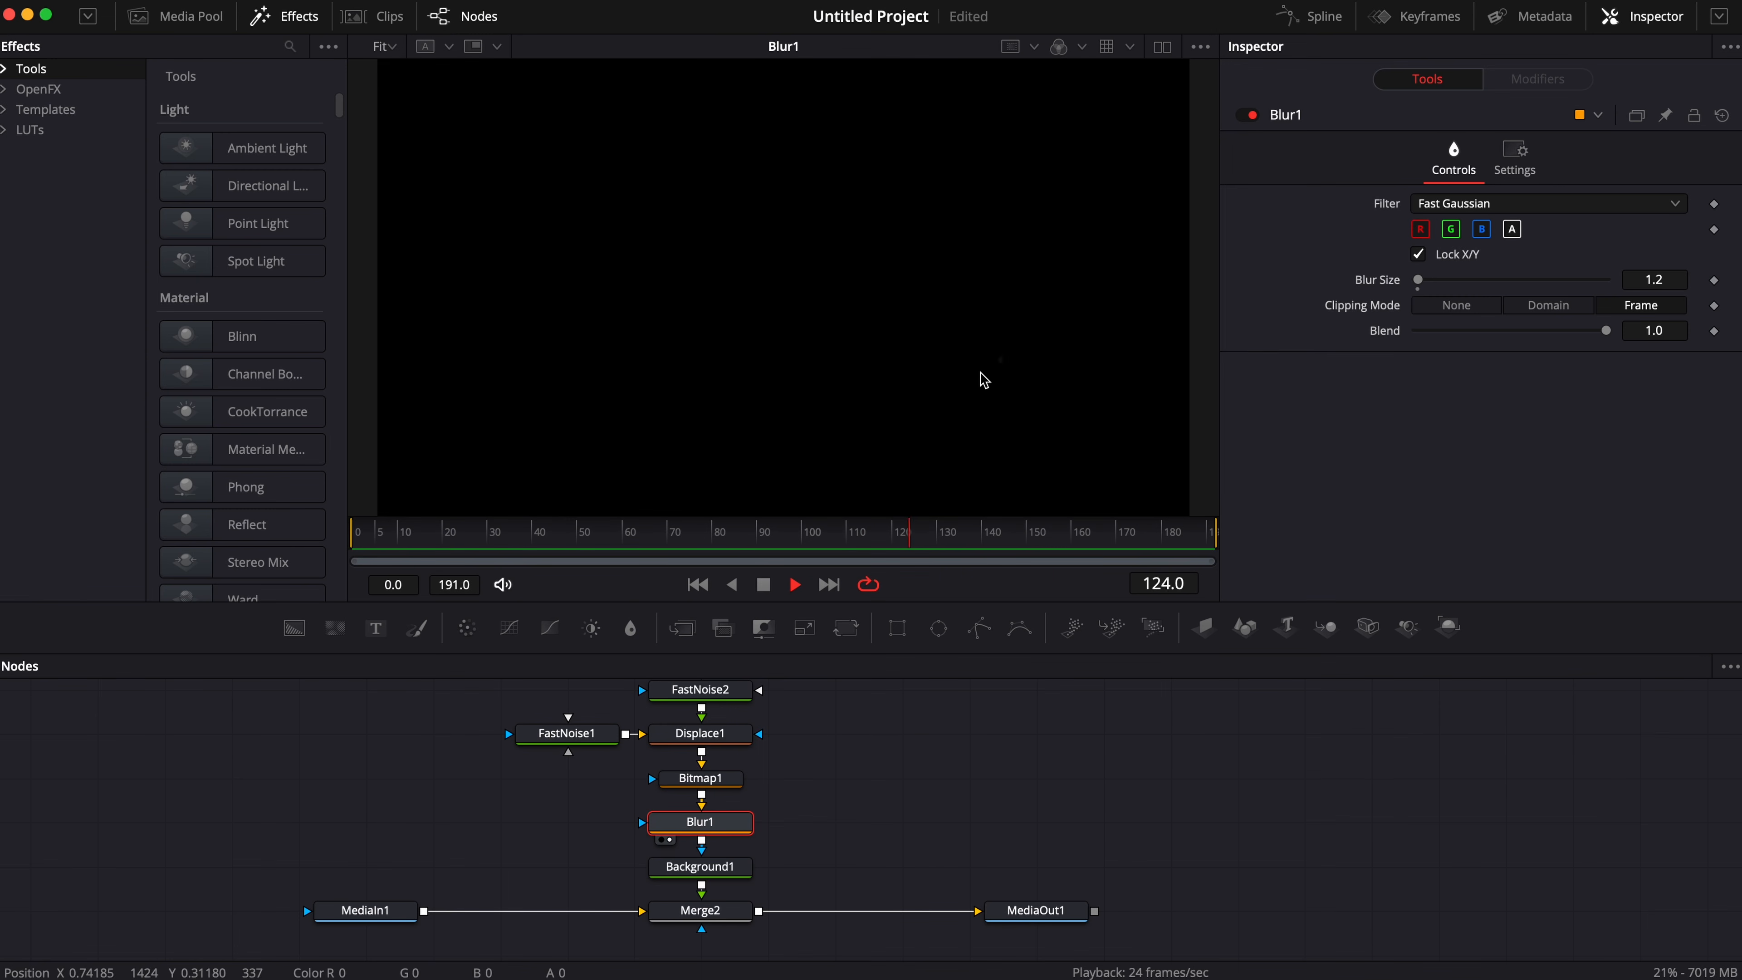
# Move MediaIn1 farther away from Merge2 to free up space, and scrub through Blur1's output.
pyautogui.press('space')
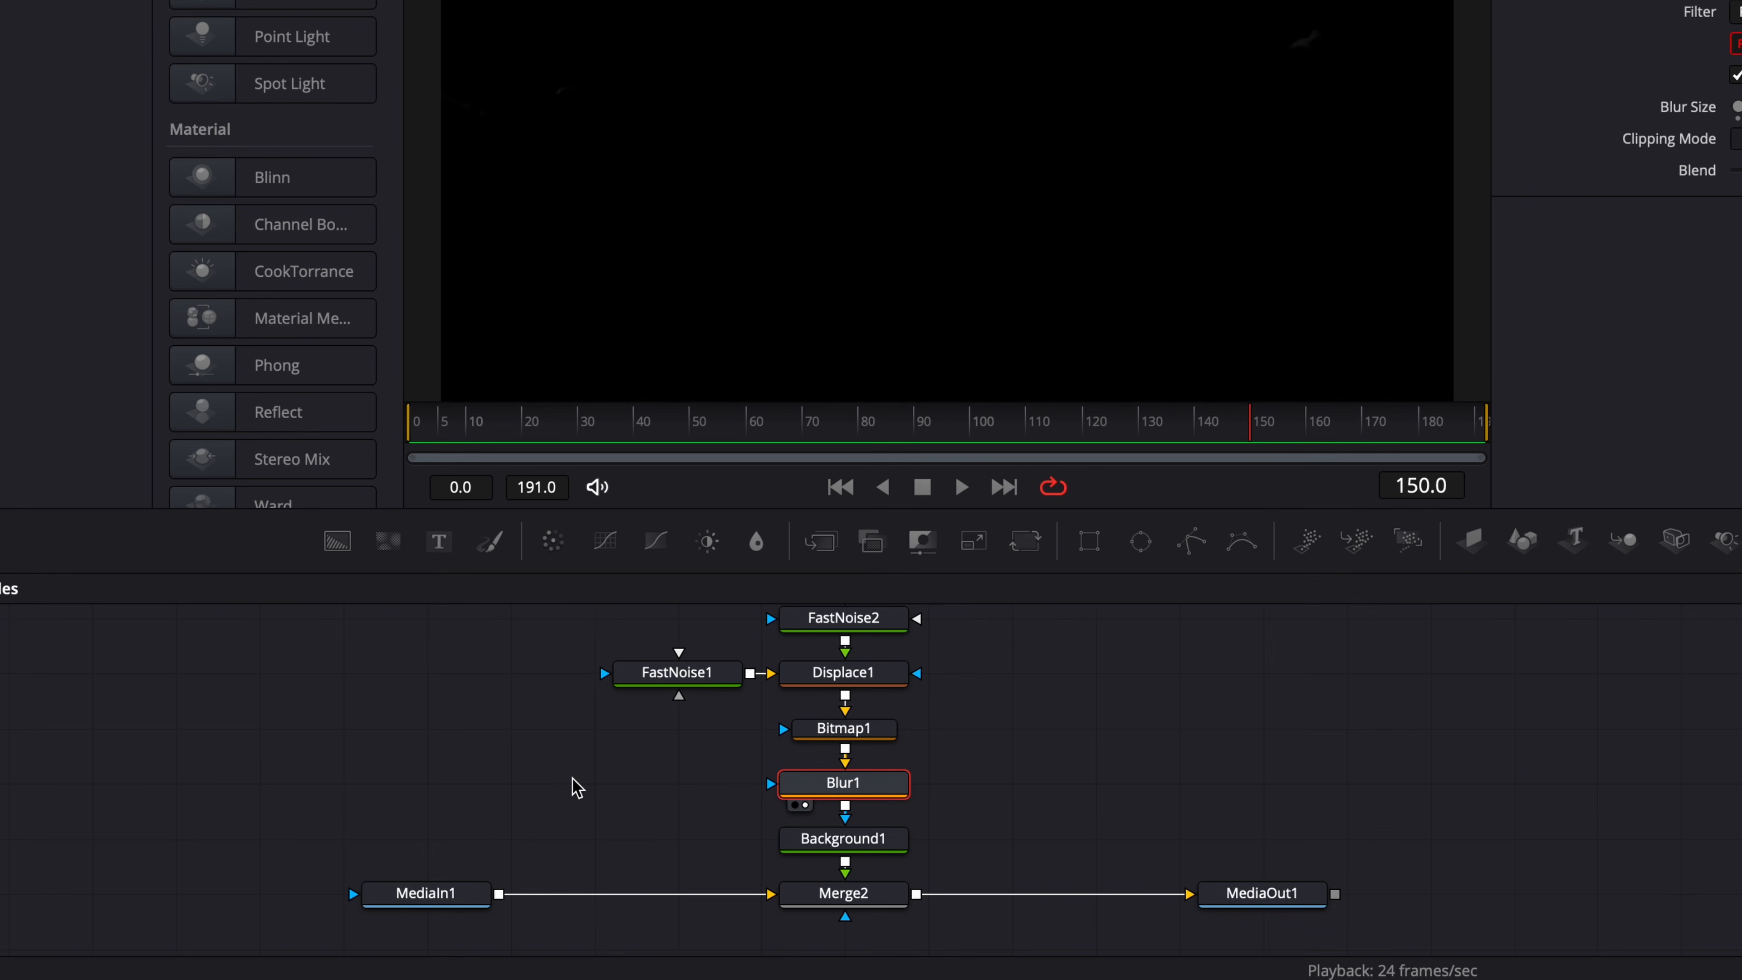
pyautogui.moveTo(448, 904); pyautogui.dragTo(199, 905)
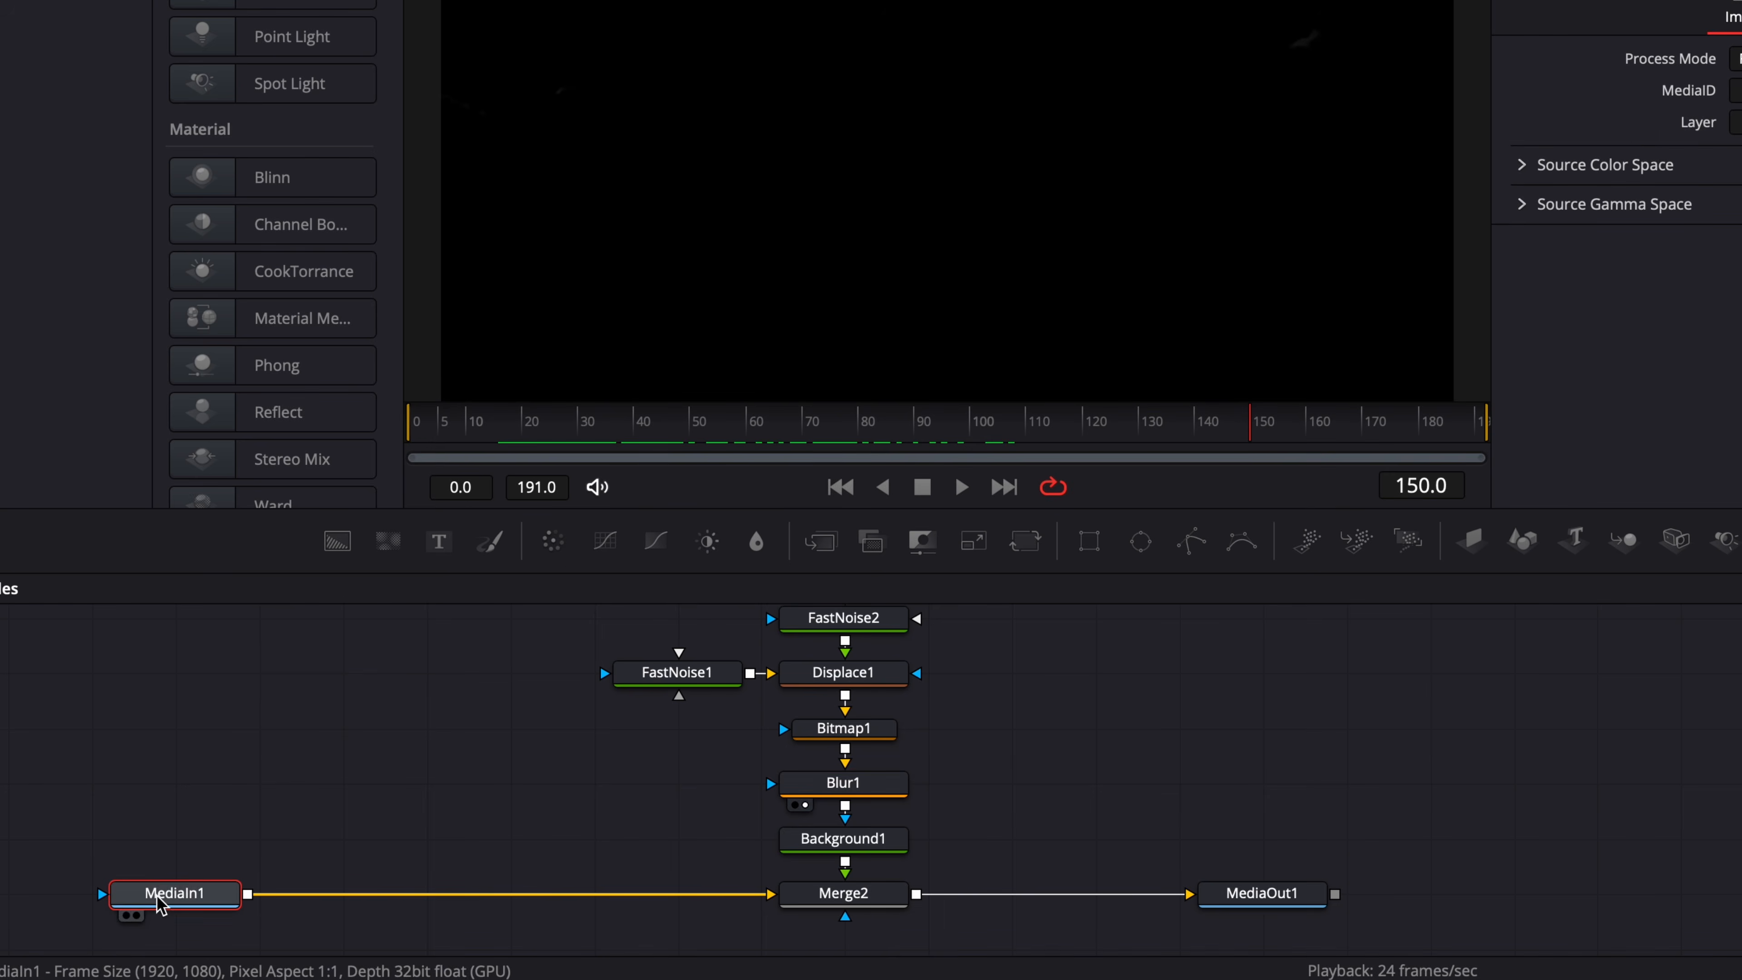
pyautogui.click(434, 444)
pyautogui.moveTo(394, 511); pyautogui.dragTo(620, 512)
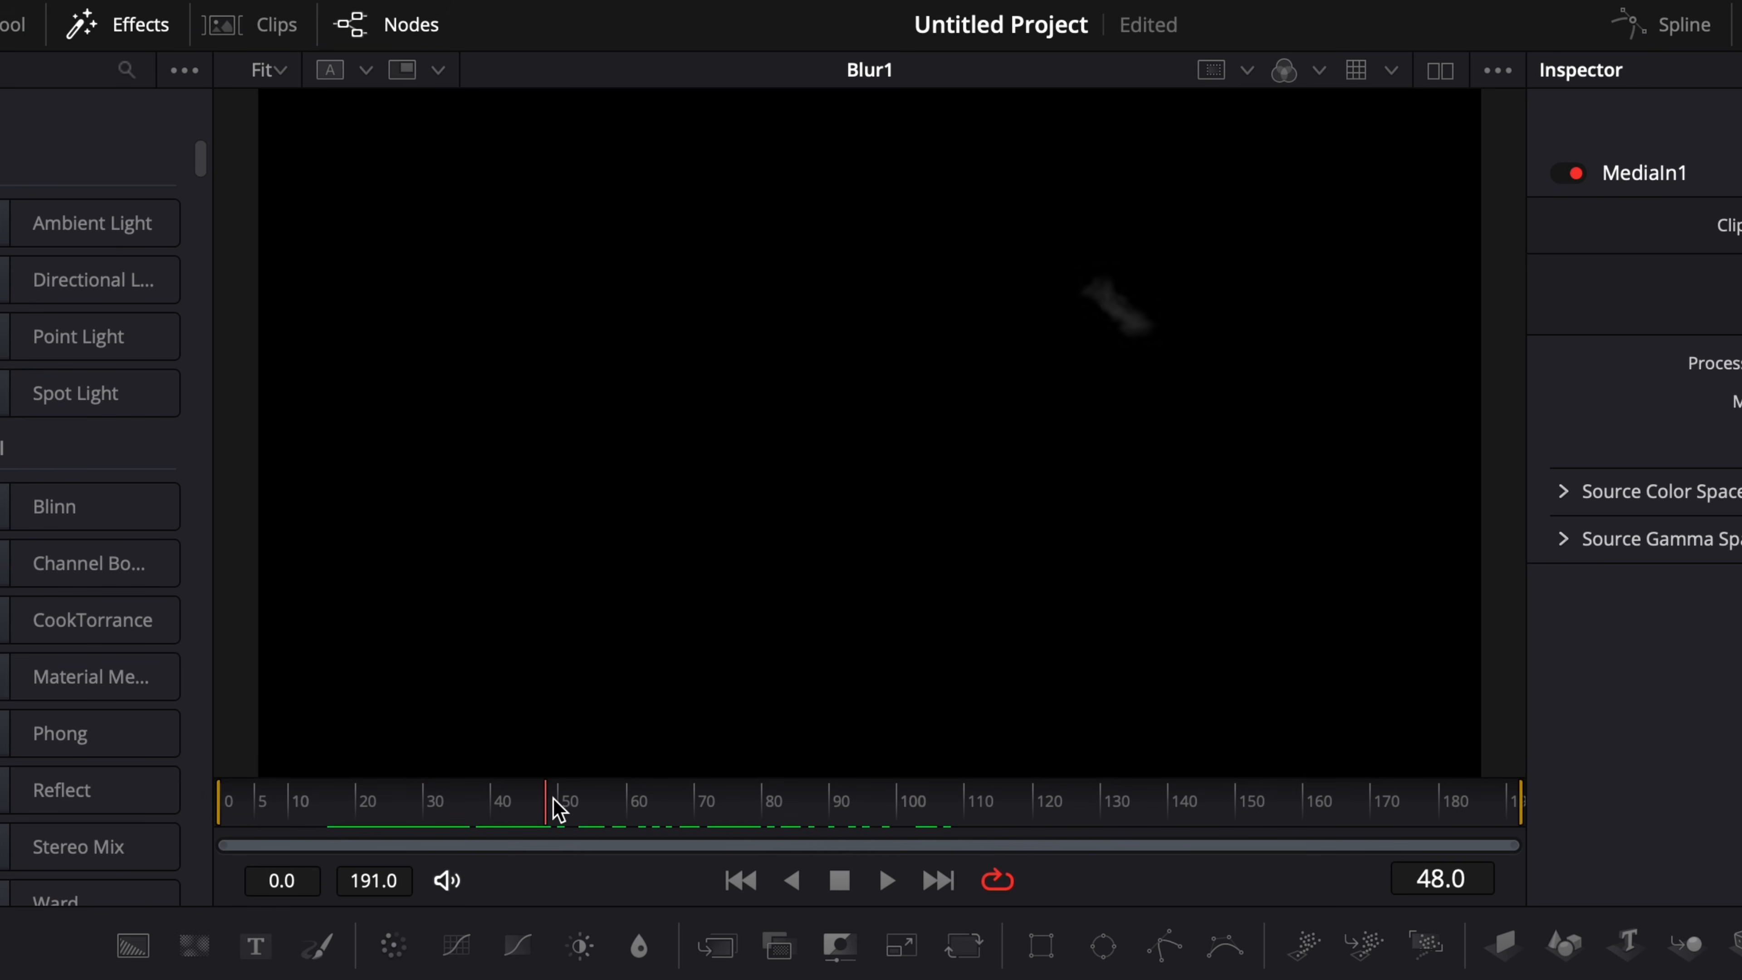
pyautogui.moveTo(559, 810); pyautogui.dragTo(669, 807)
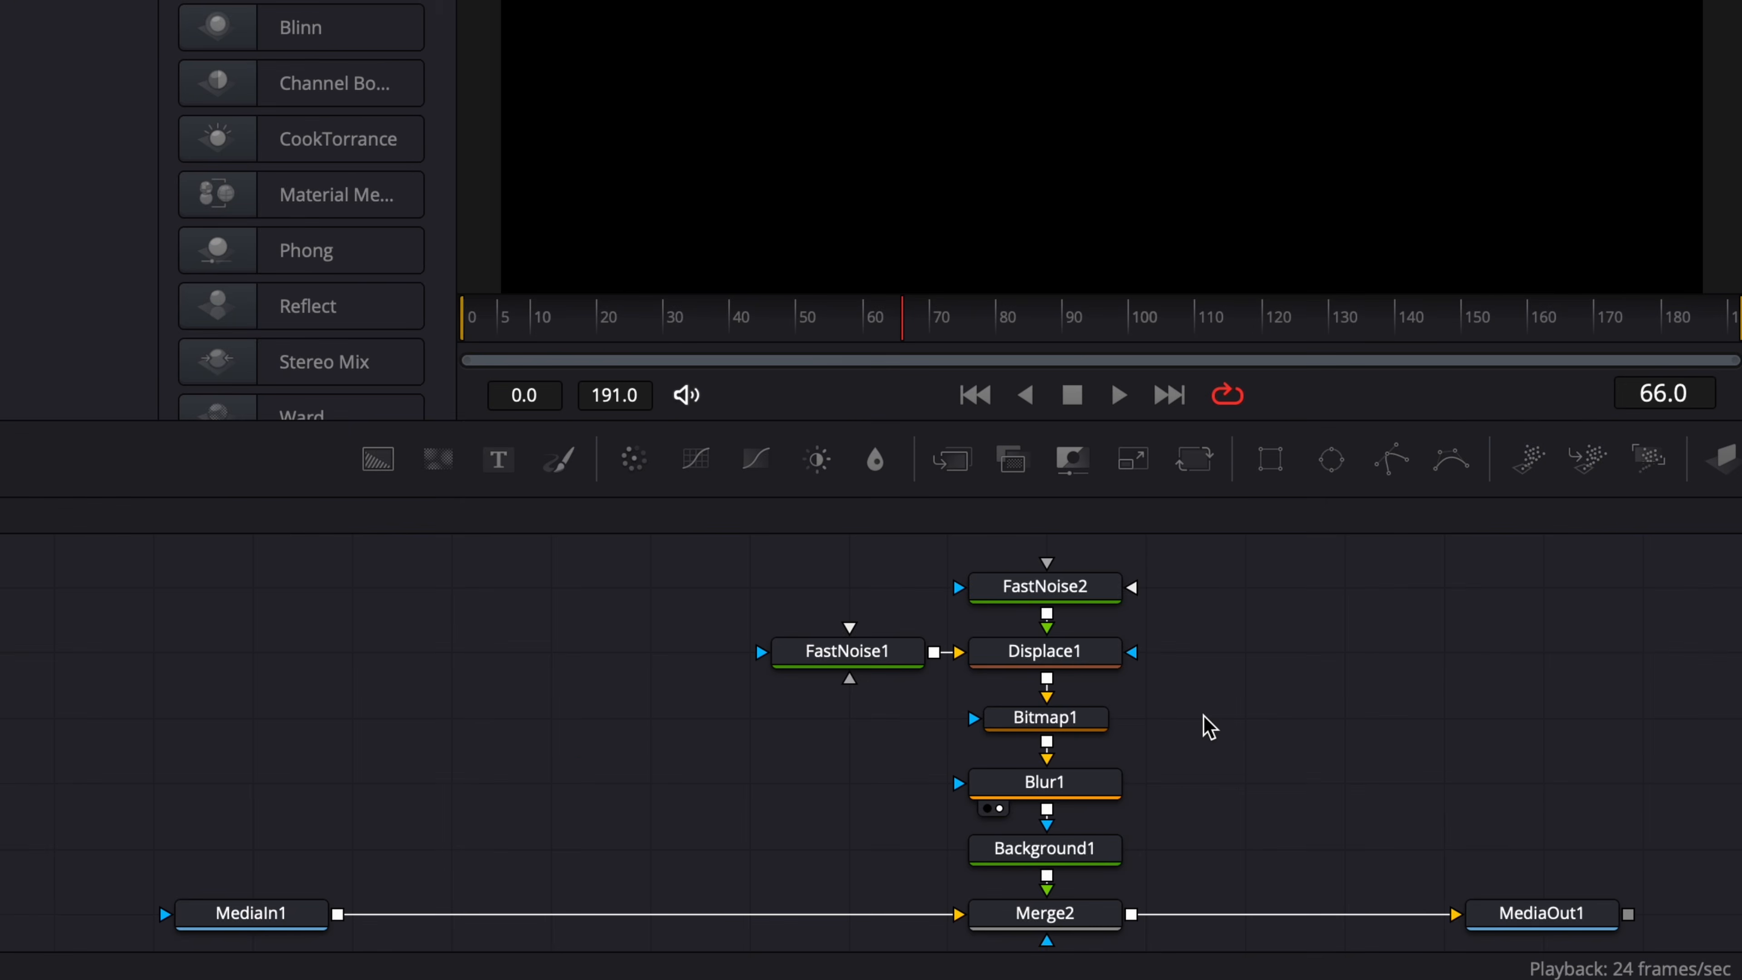
# Paste instances of Bitmap1, Blur1 and Background1, and merge the instanced Background over MediaIn1 ahead of Merge2.
pyautogui.moveTo(1205, 716); pyautogui.dragTo(941, 864)
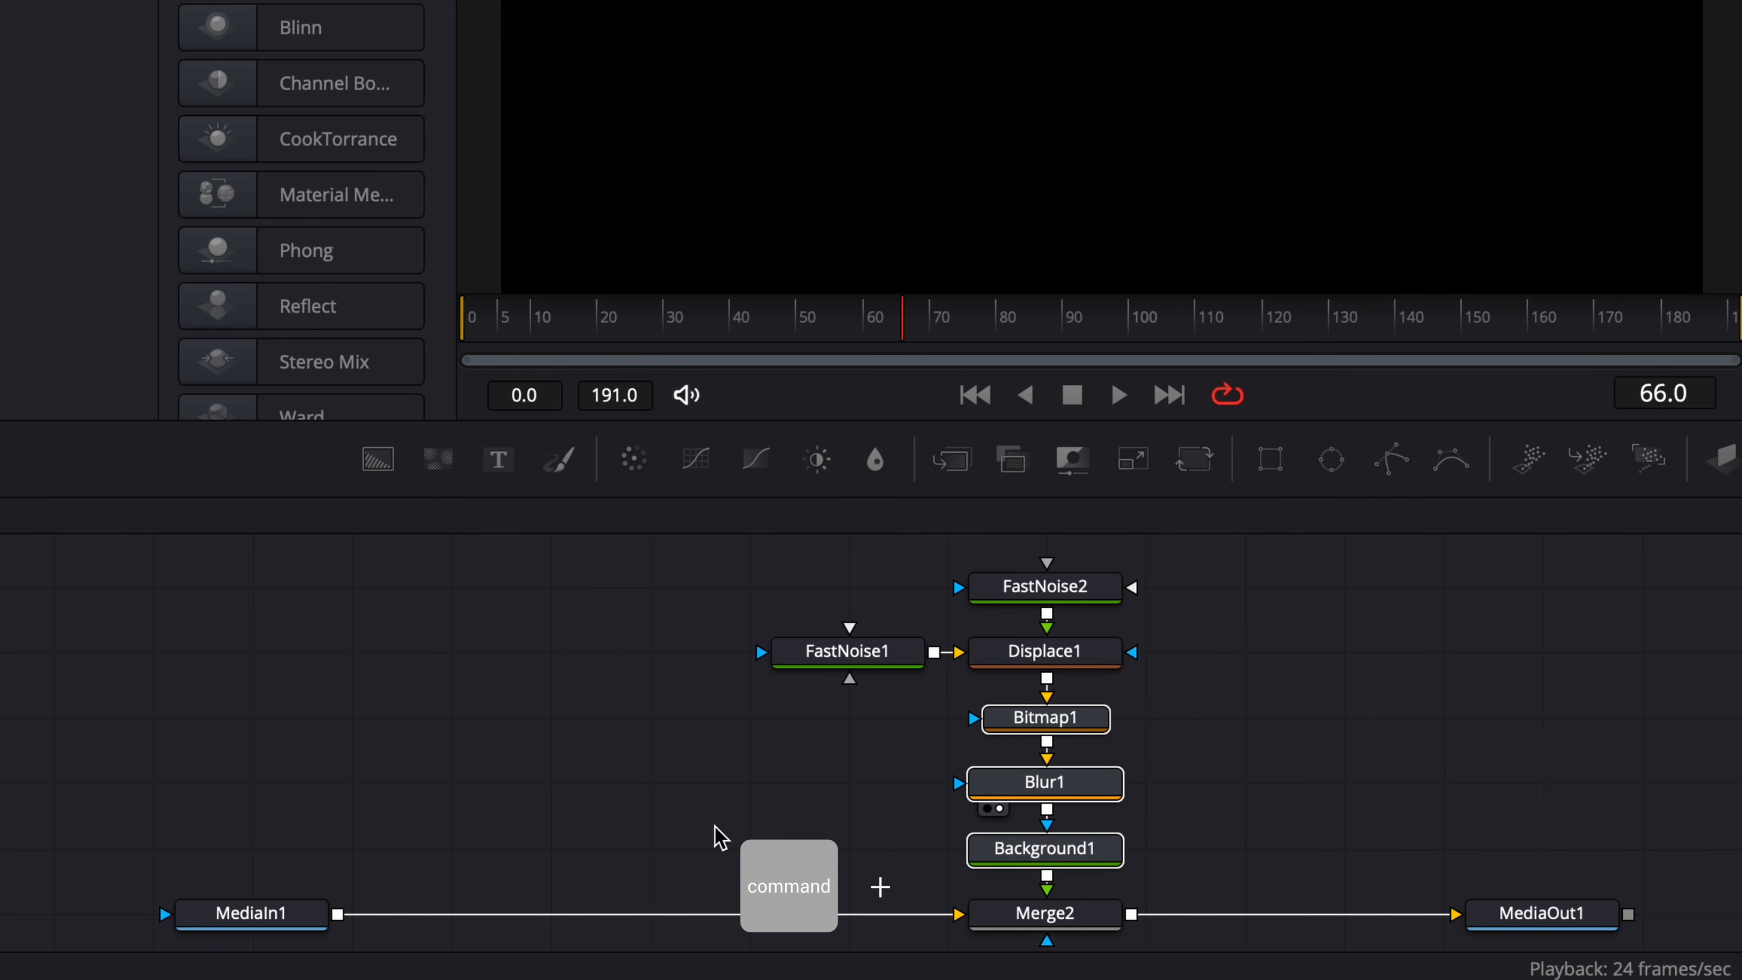
pyautogui.press('super+c')
pyautogui.rightClick(590, 805)
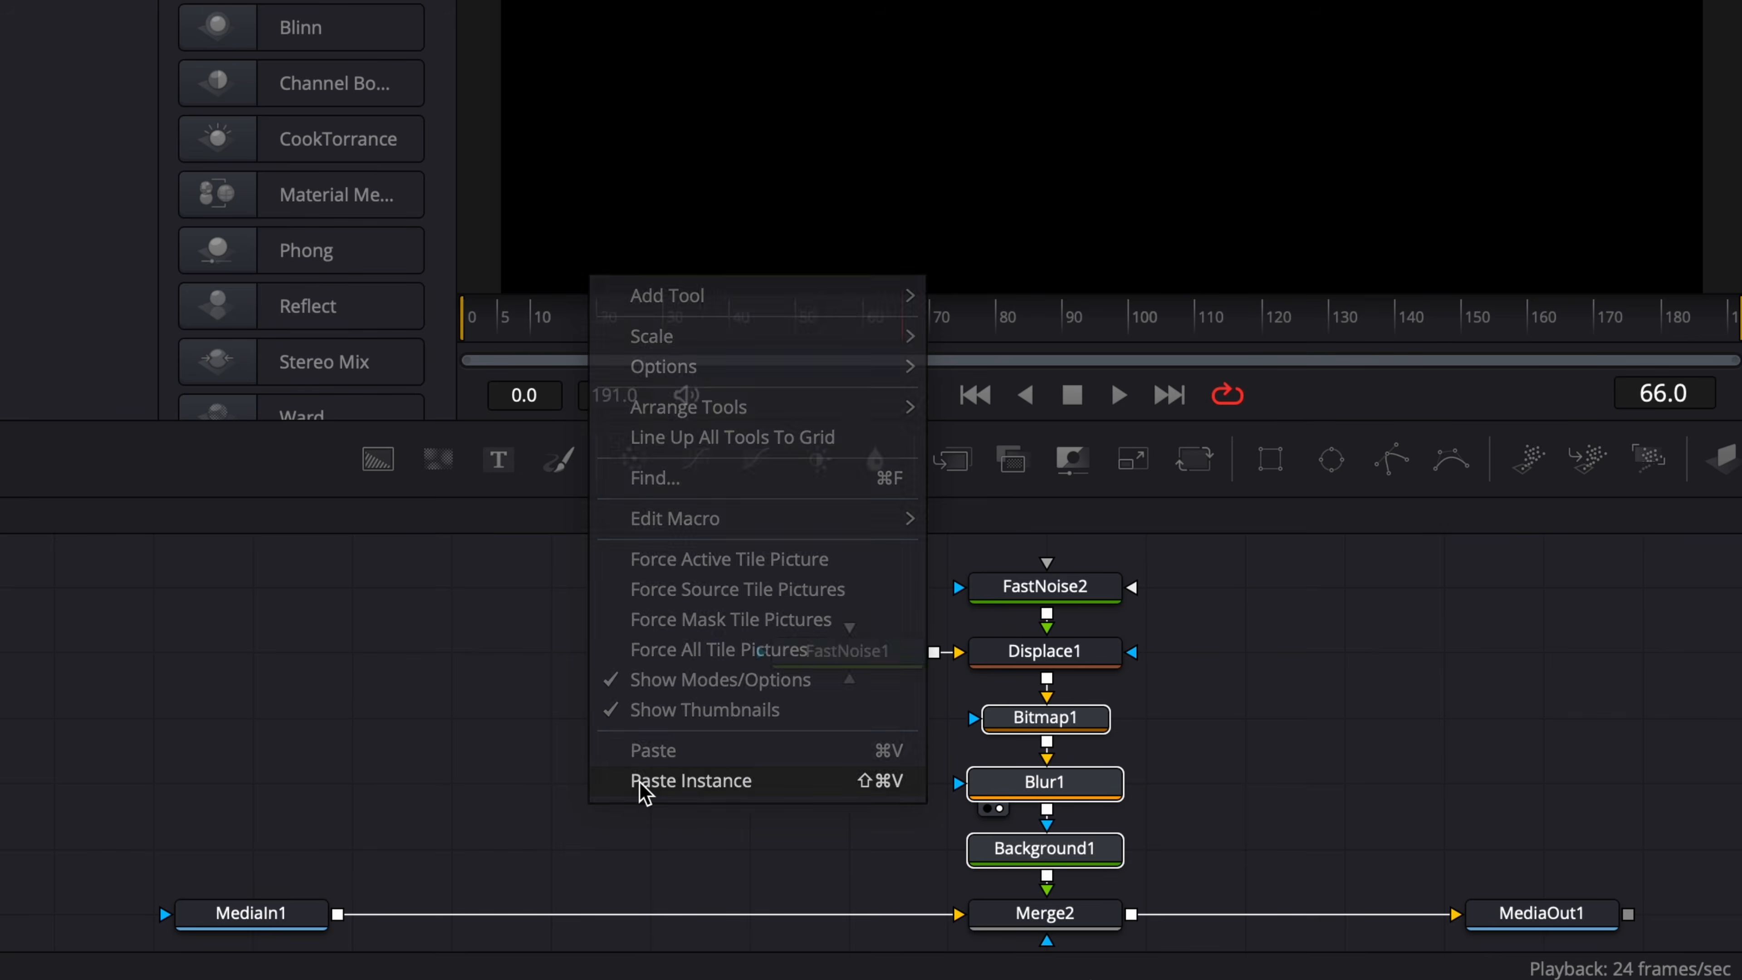
pyautogui.click(690, 781)
pyautogui.moveTo(557, 895); pyautogui.dragTo(557, 831)
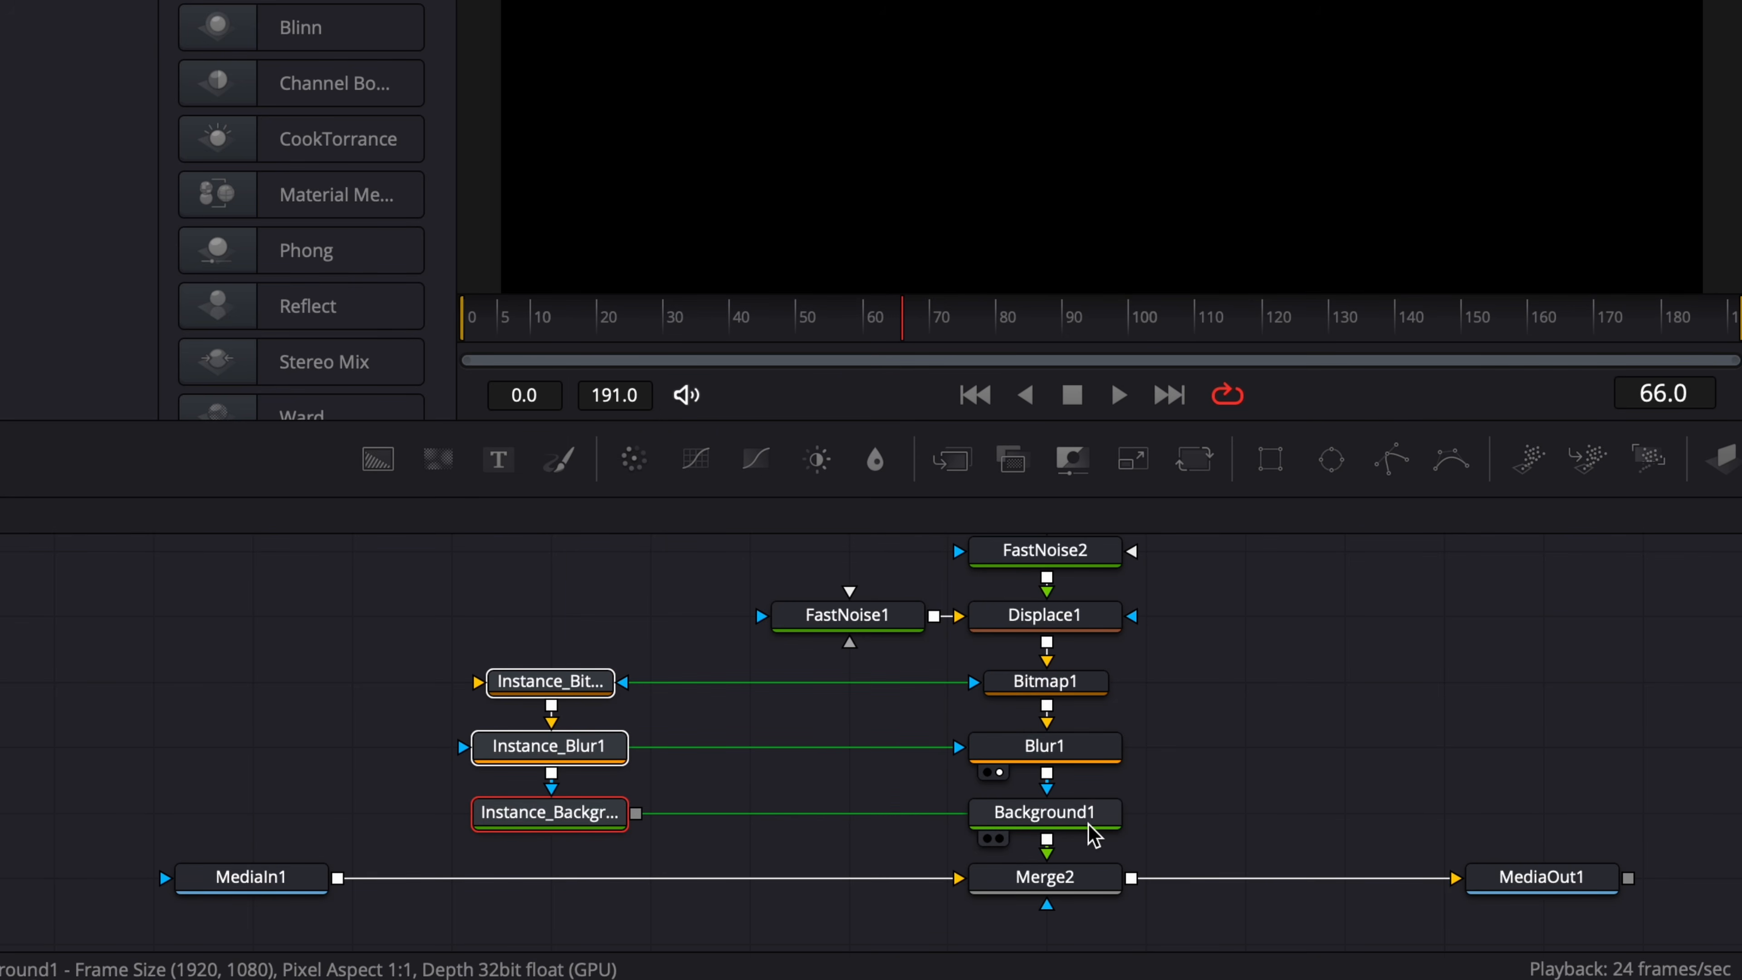
pyautogui.hscroll(-3, 670, 838)
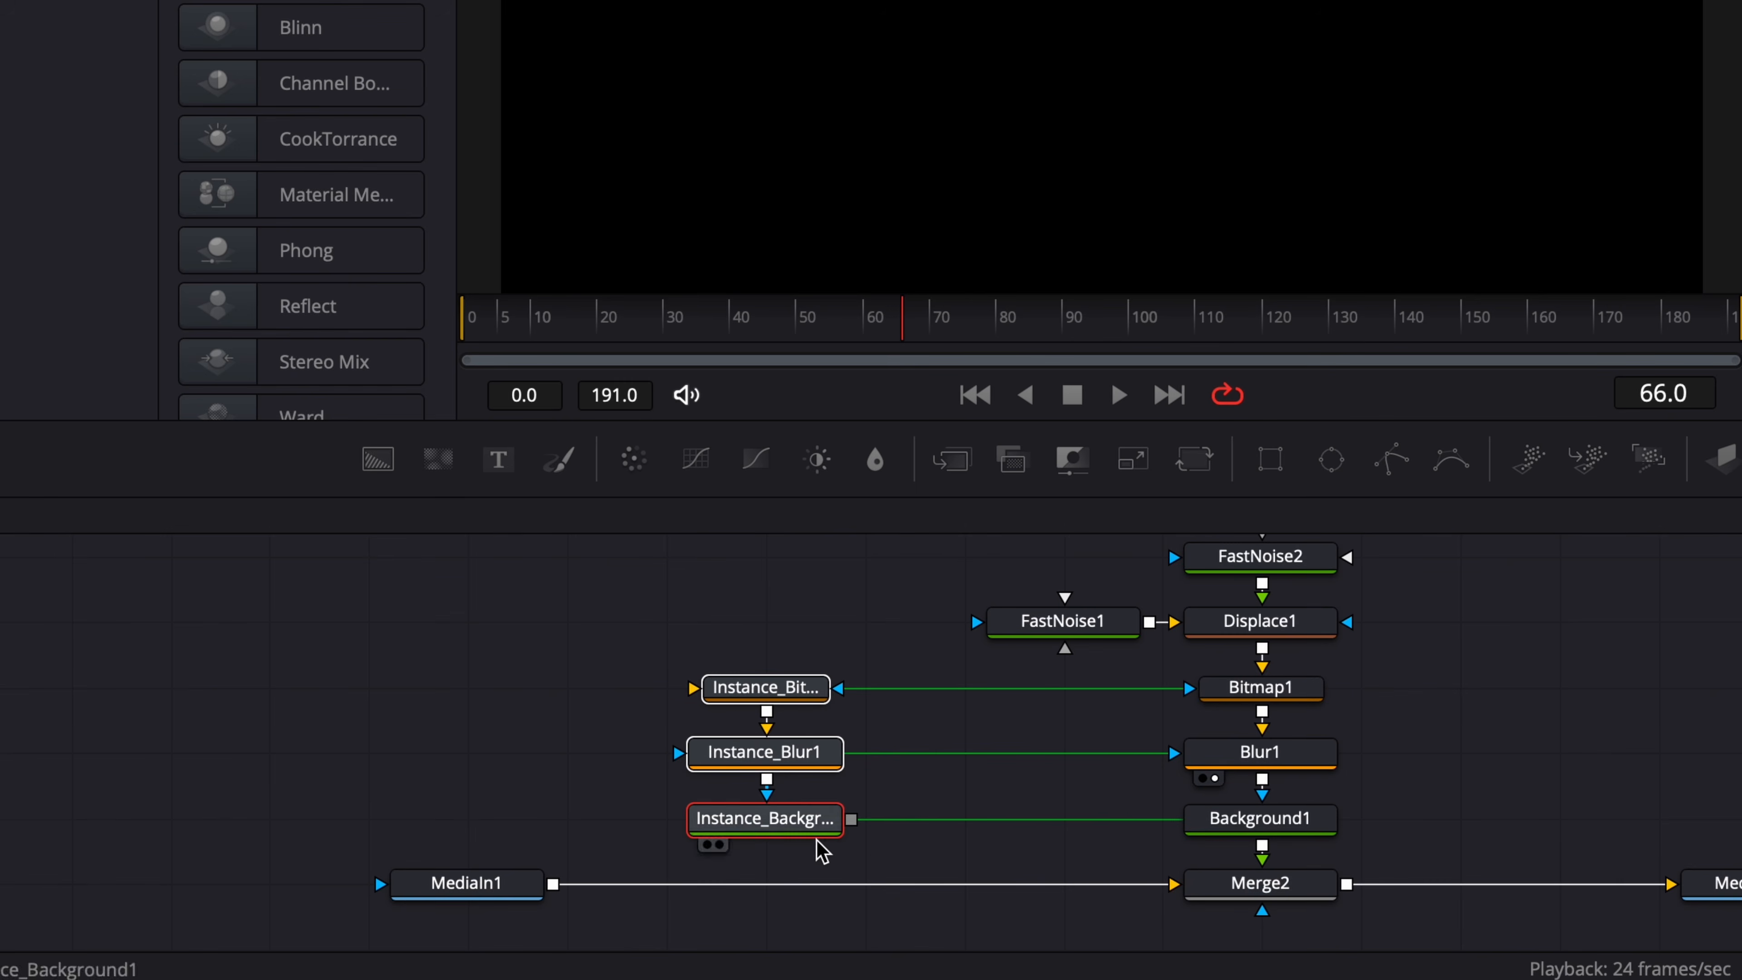
pyautogui.moveTo(851, 820); pyautogui.dragTo(557, 887)
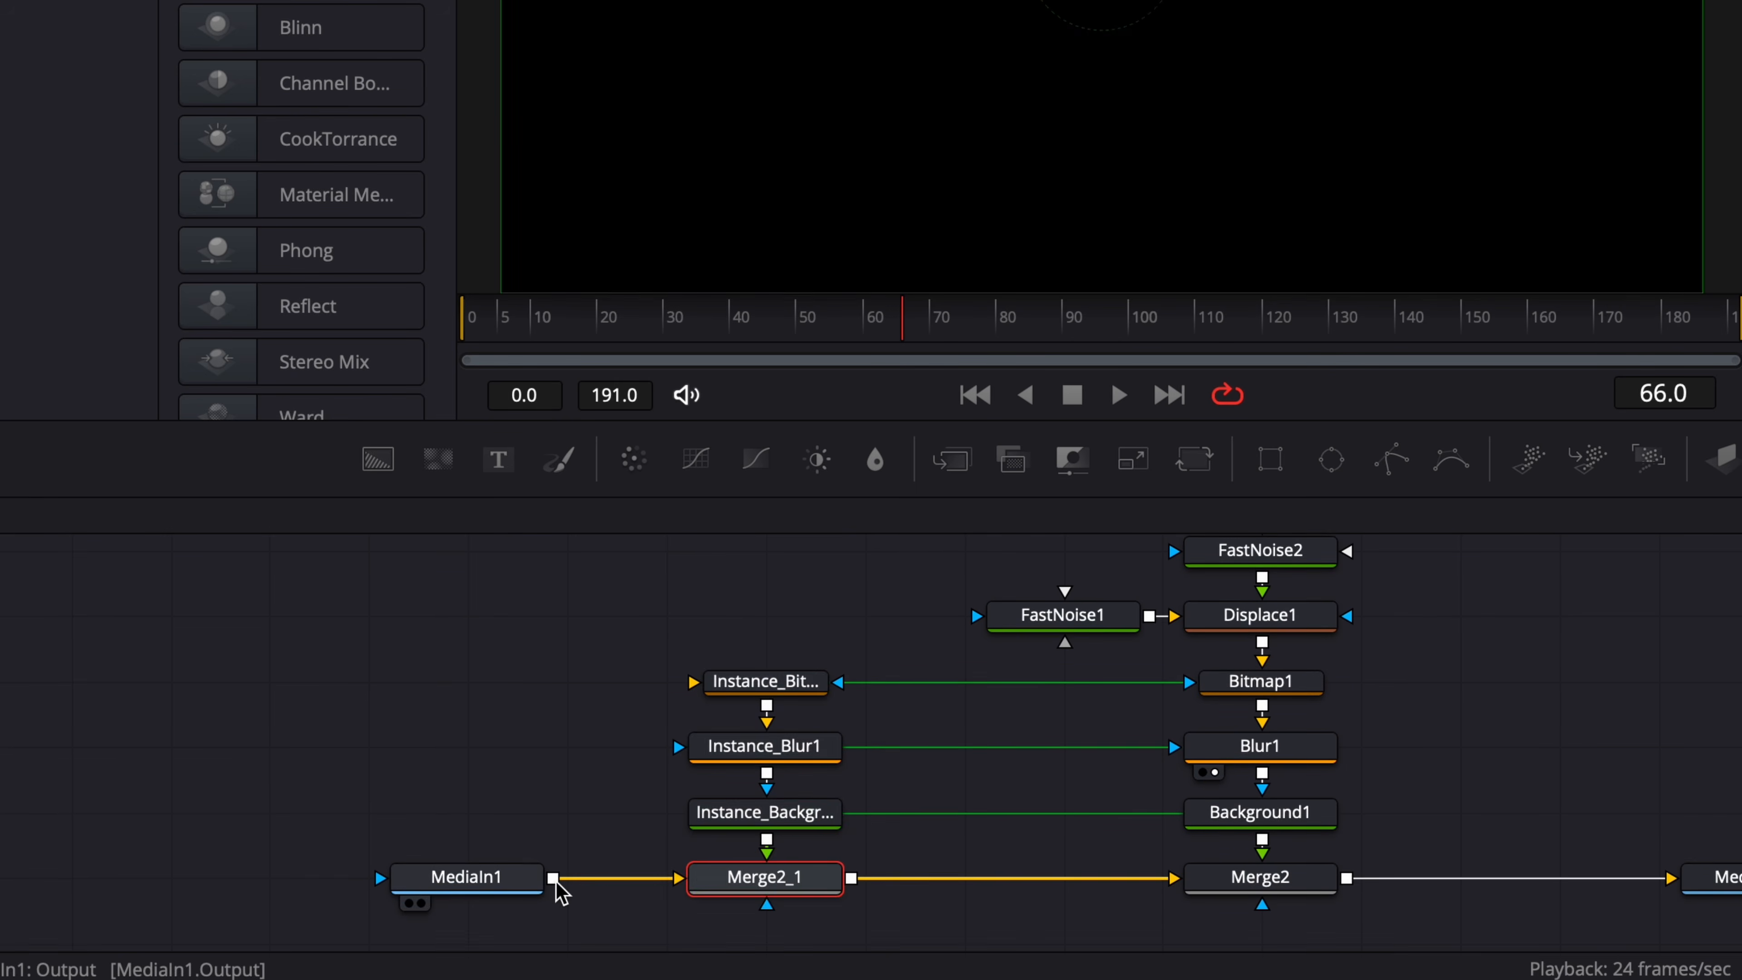
# Duplicate FastNoise1, FastNoise2 and Displace1 as regular copies, and connect the copied Displace to the instanced Bitmap.
pyautogui.scroll(2, 1127, 856)
pyautogui.hscroll(-1, 1128, 856)
pyautogui.moveTo(1105, 641); pyautogui.dragTo(1393, 752)
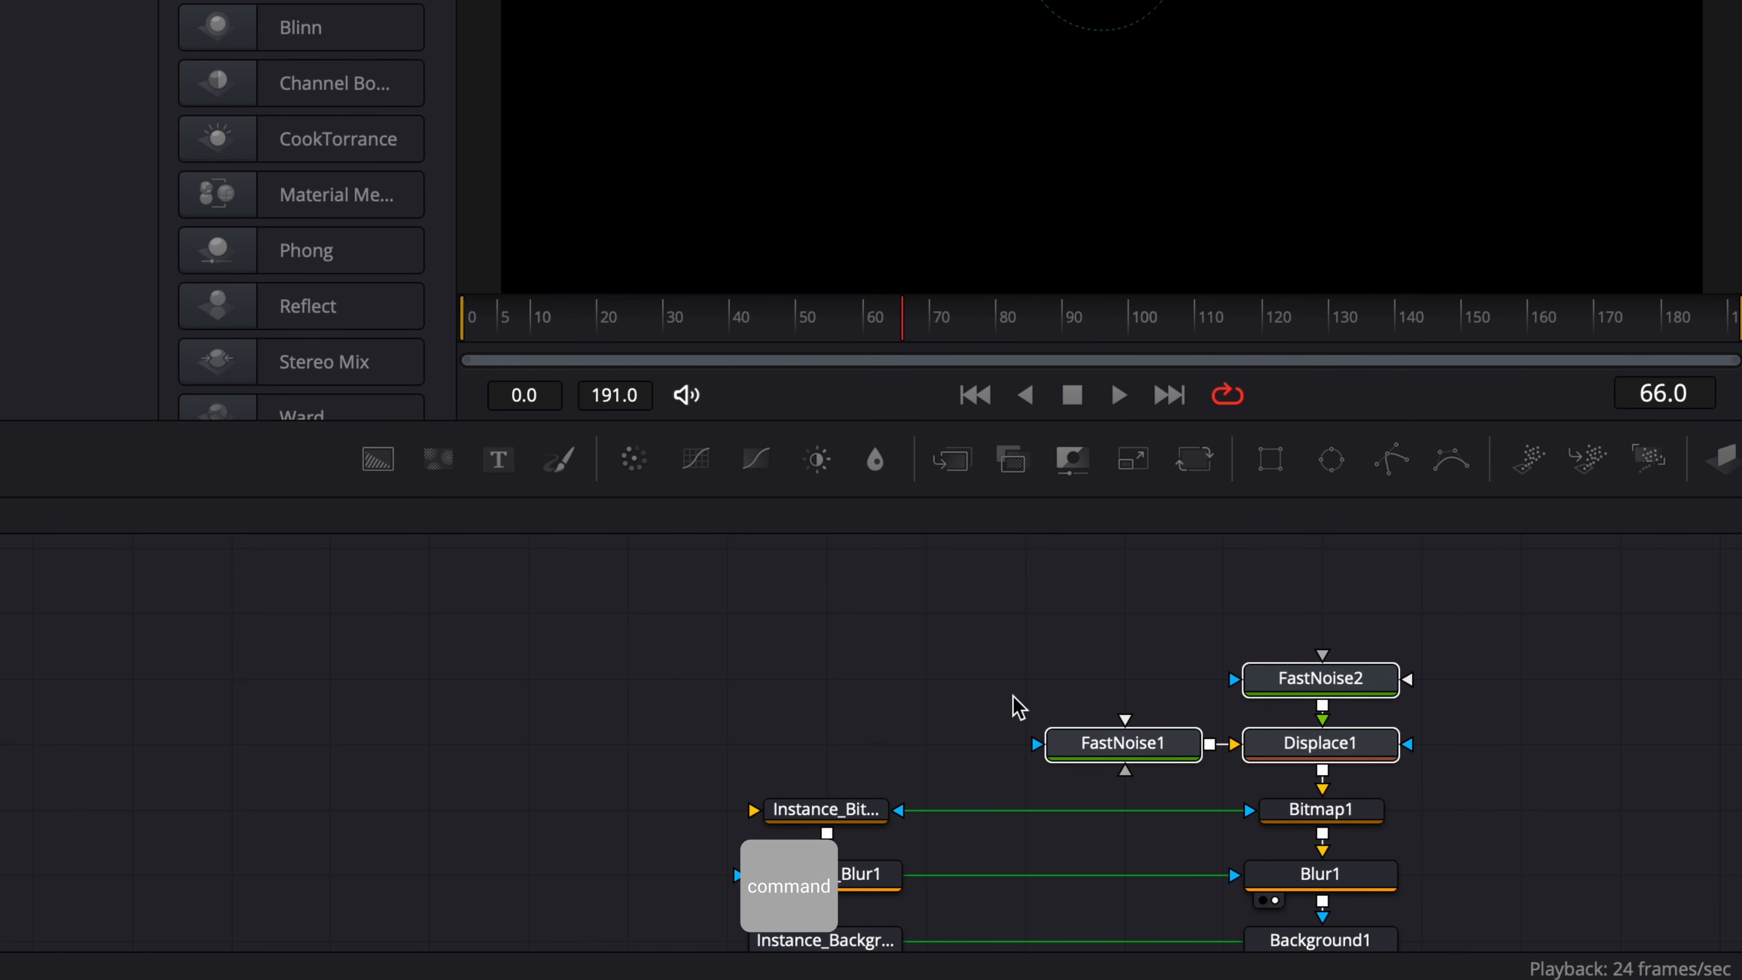
pyautogui.press('super+c')
pyautogui.press('super+v')
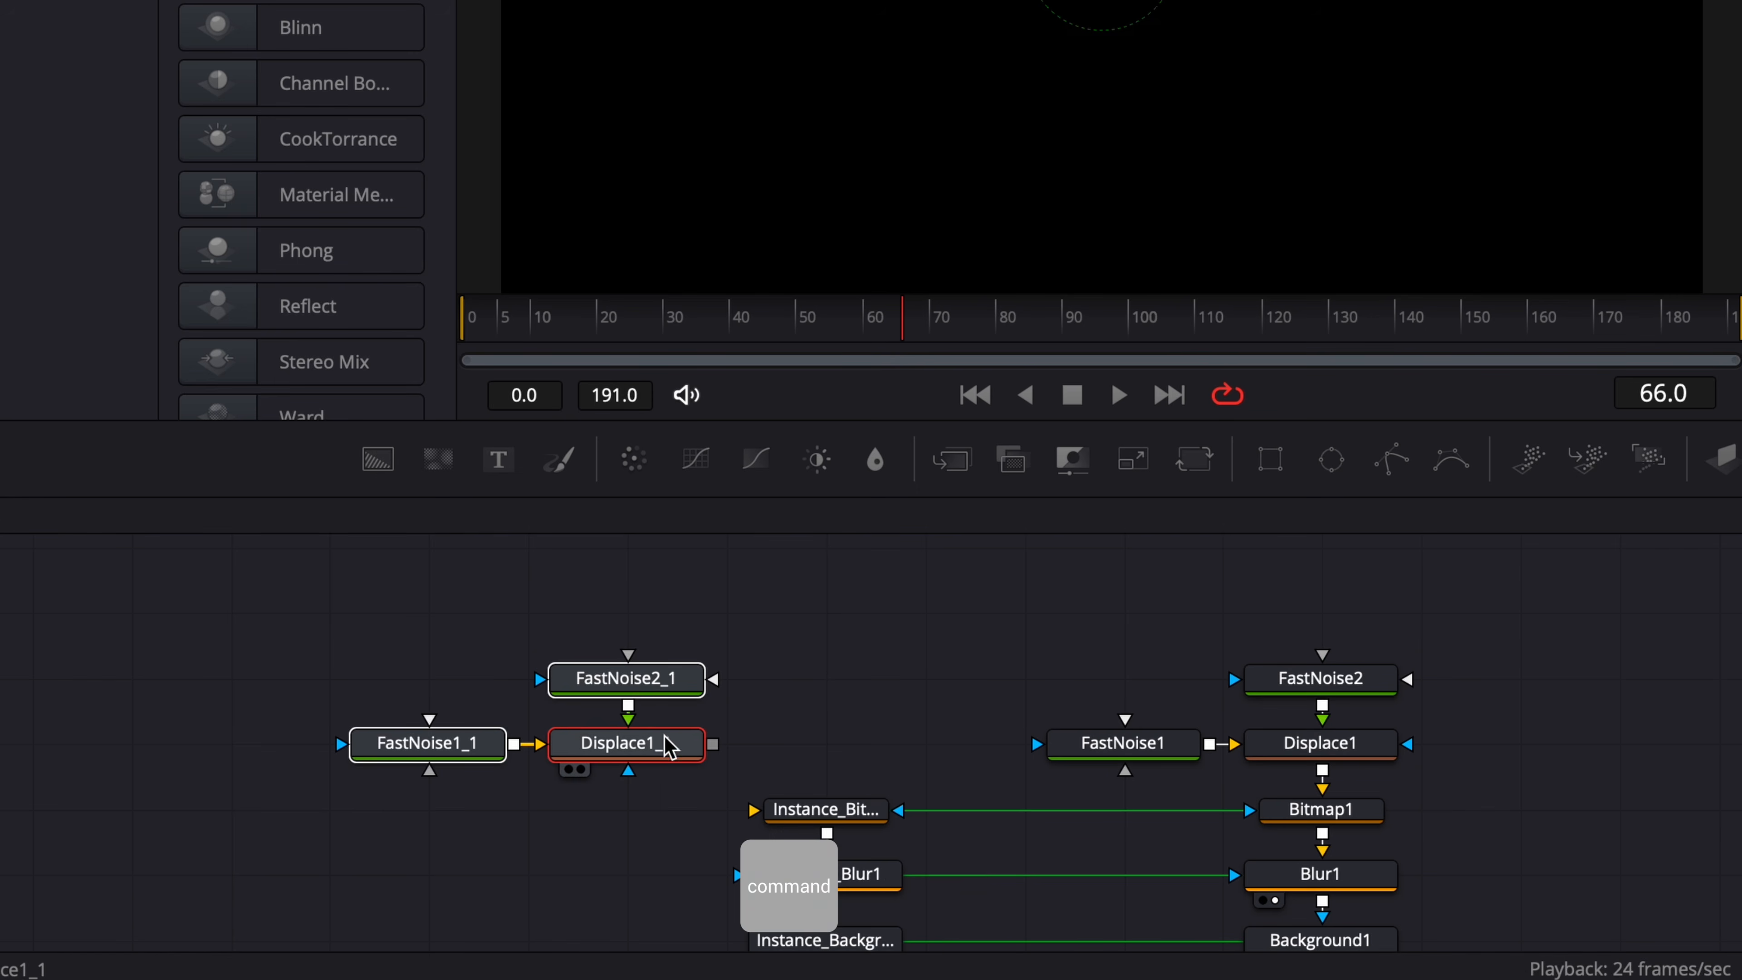
pyautogui.moveTo(676, 744); pyautogui.dragTo(772, 814)
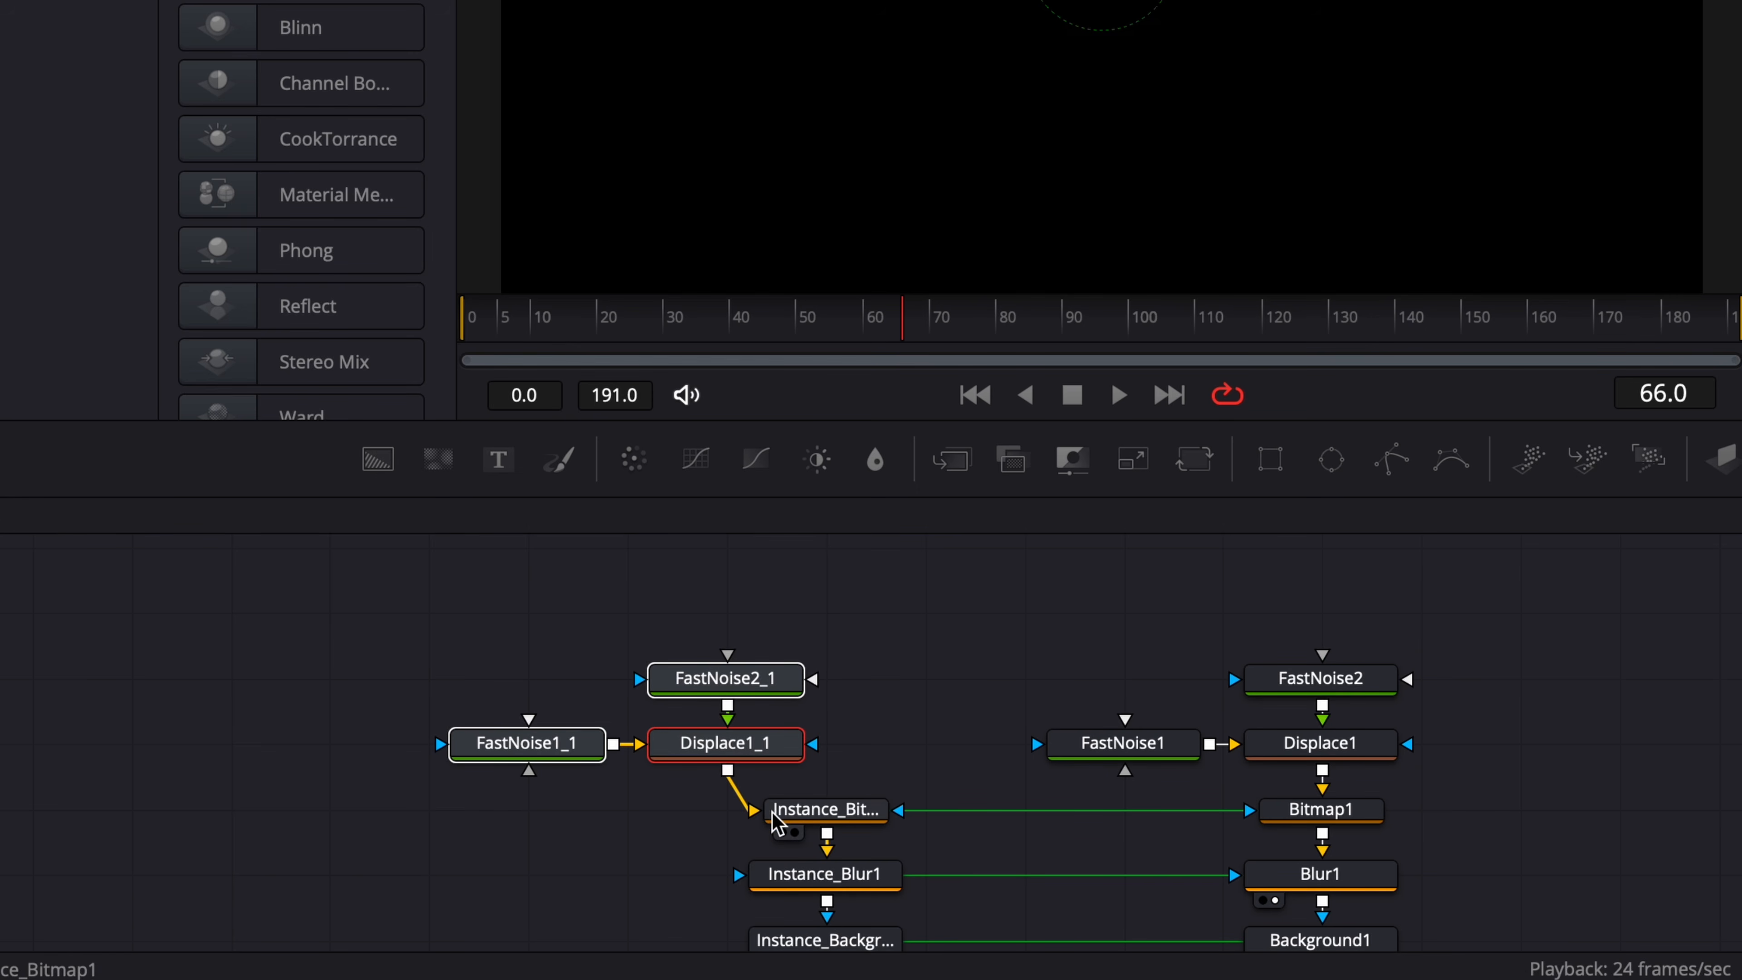
# Preview FastNoise1_1, unlock its X/Y scale, set X Scale to 11.23 and Y Scale to 0.29, and play it back.
pyautogui.click(480, 769)
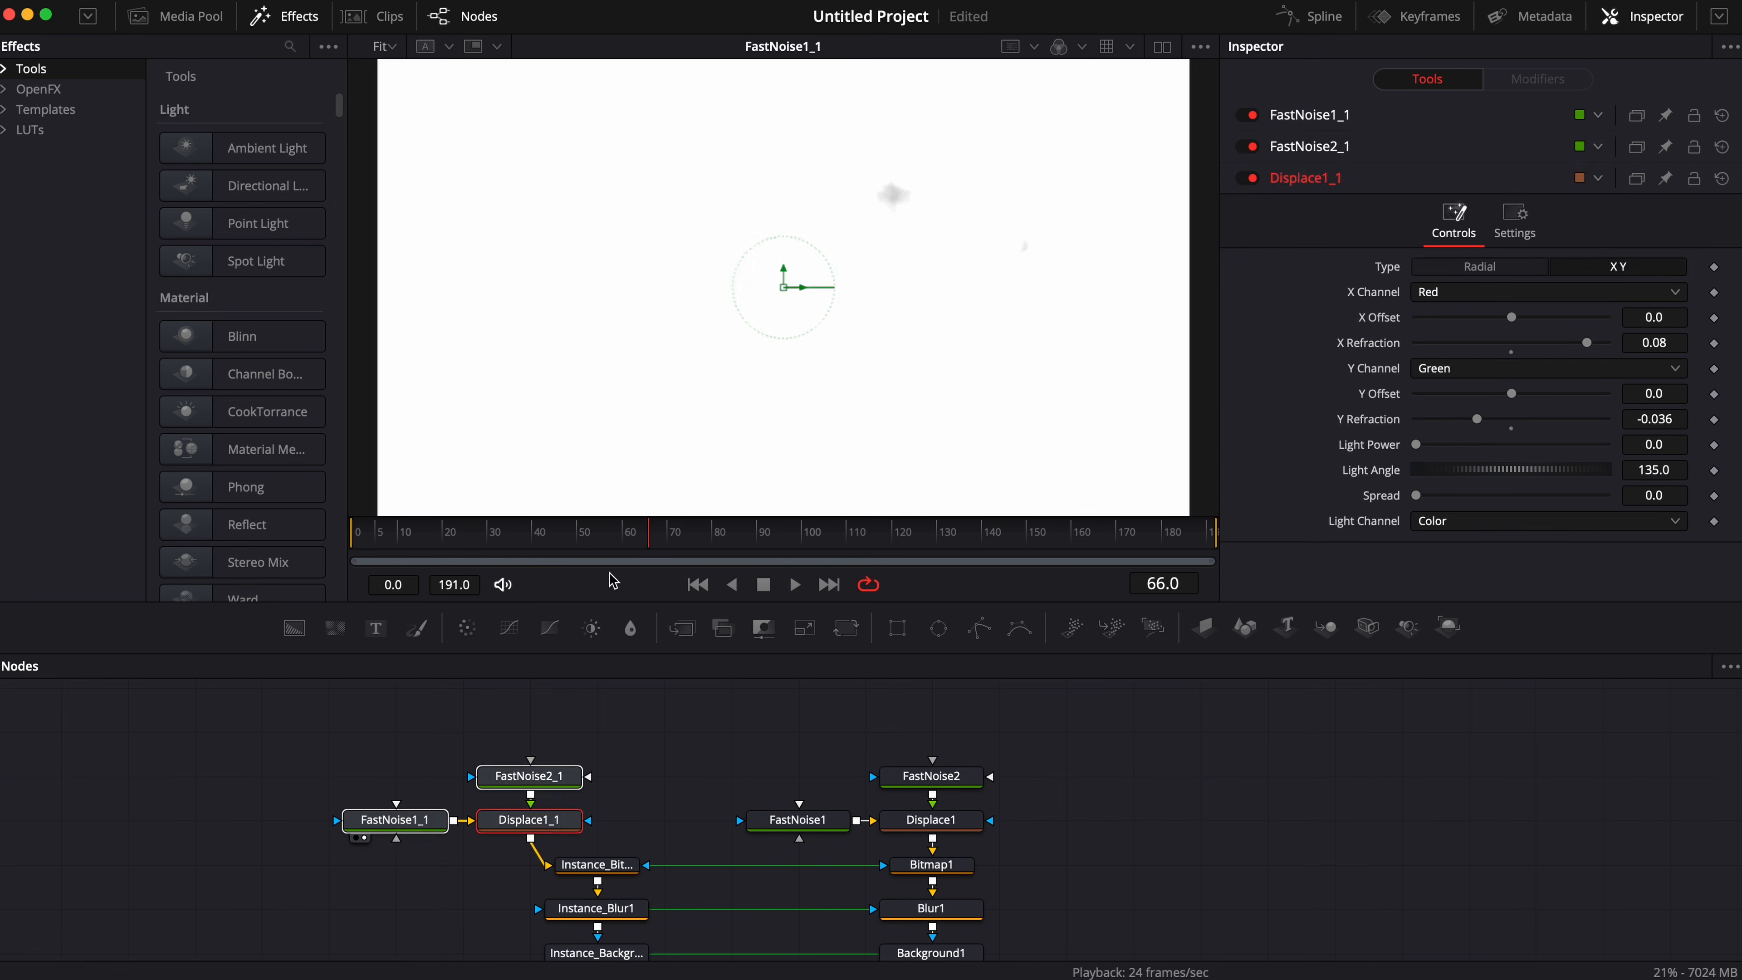
pyautogui.click(568, 745)
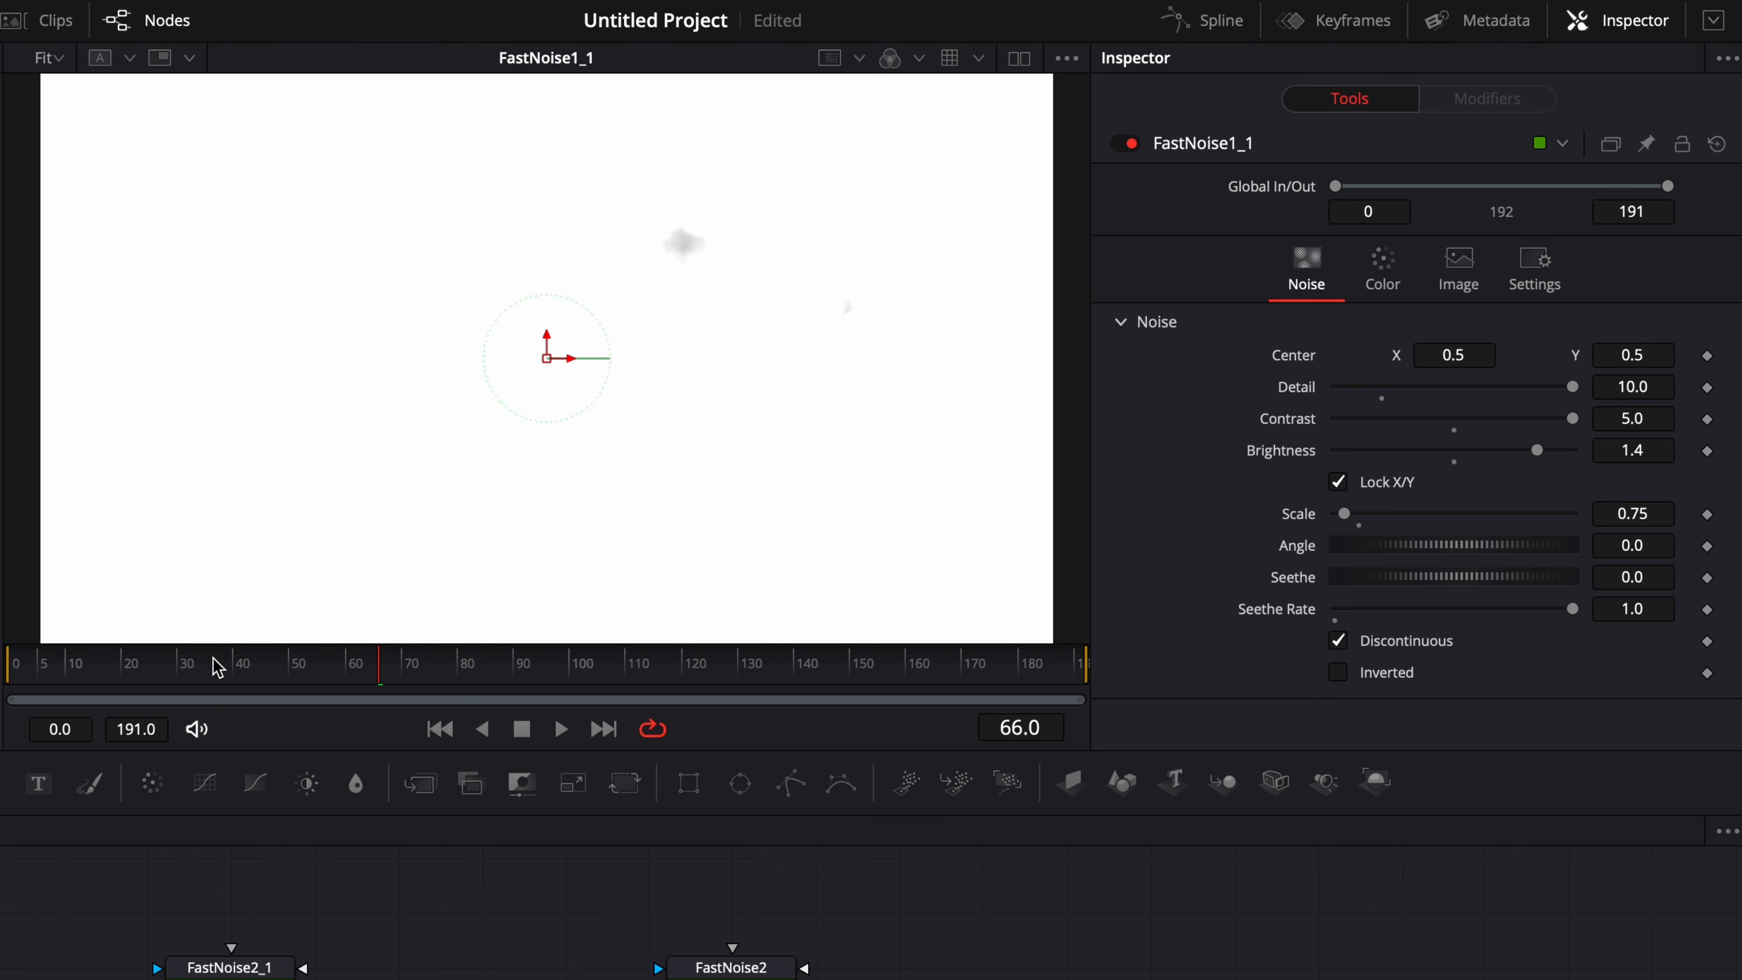
pyautogui.moveTo(216, 665); pyautogui.dragTo(342, 684)
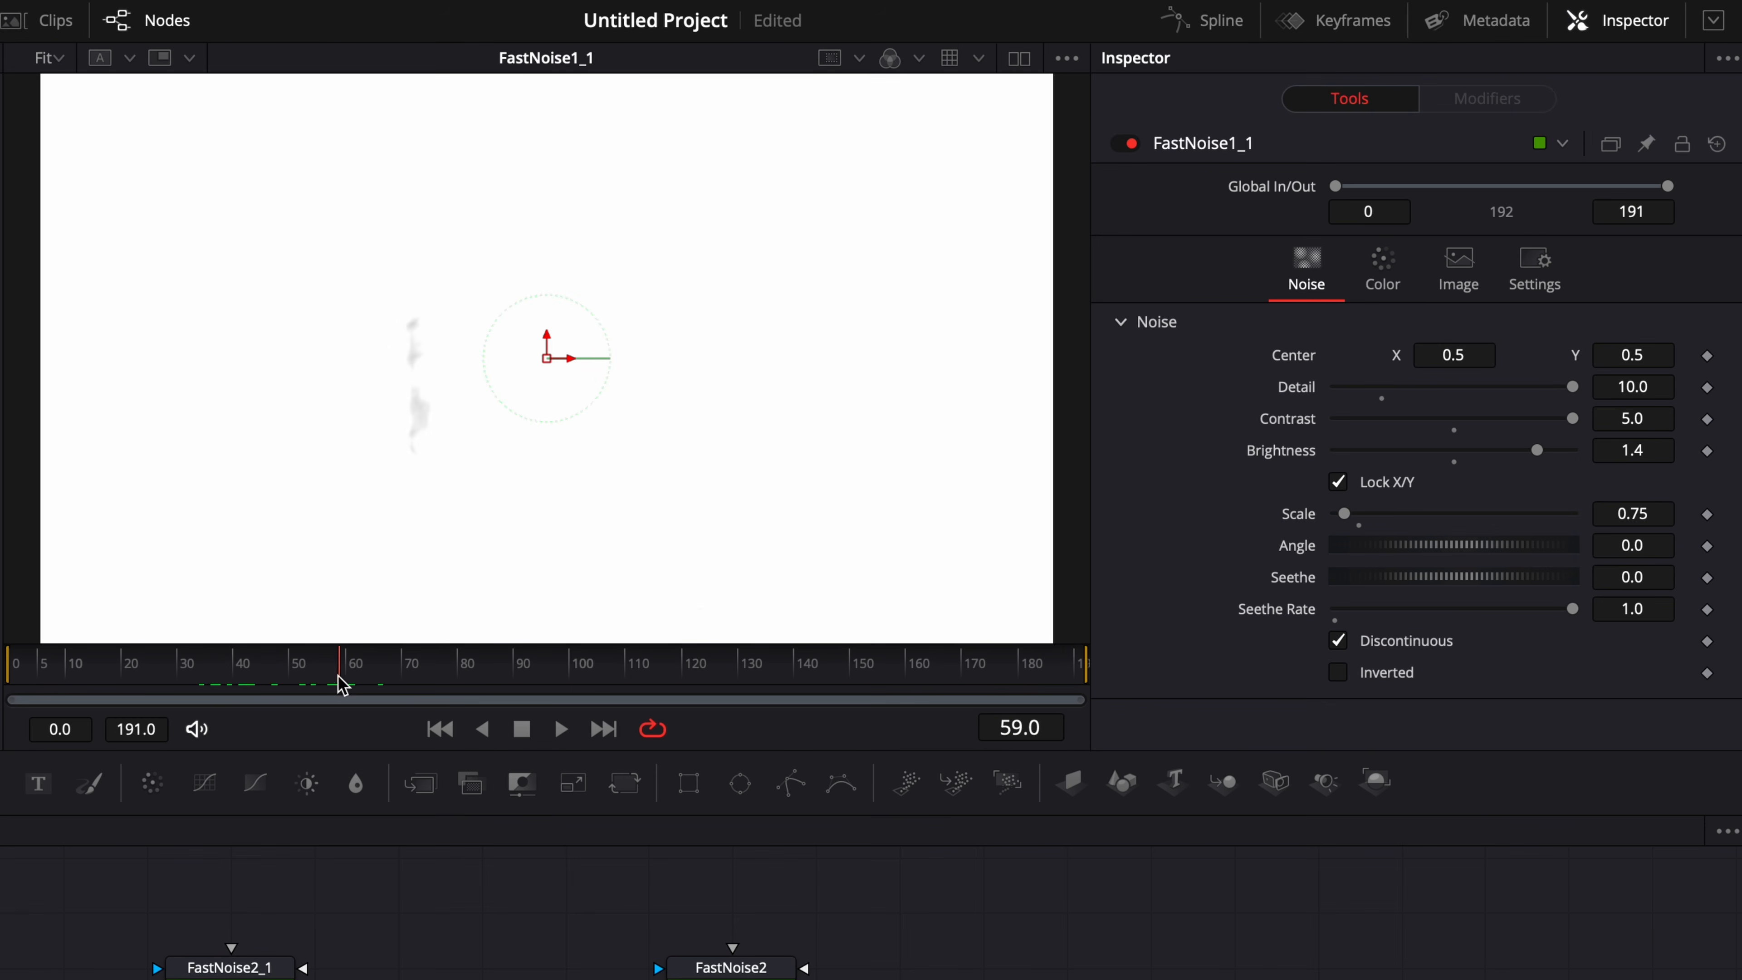
pyautogui.click(1339, 483)
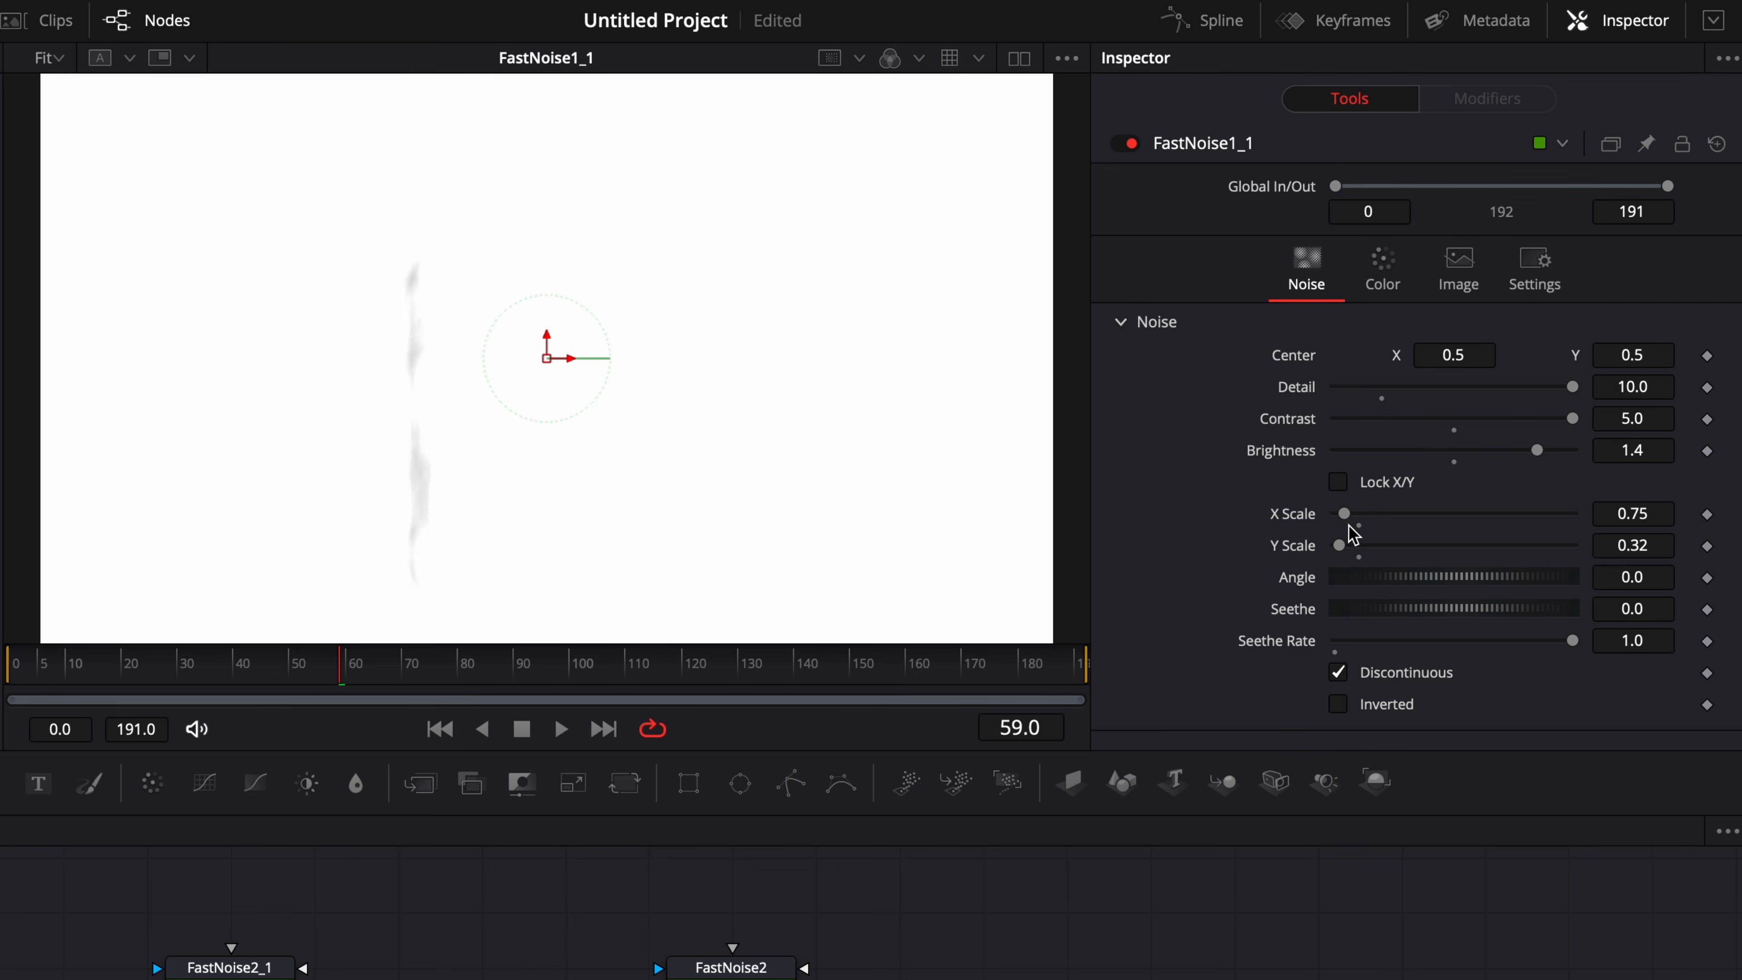
pyautogui.moveTo(1345, 515)
pyautogui.mouseDown()
pyautogui.moveTo(1497, 531)
pyautogui.moveTo(1471, 530)
pyautogui.mouseUp()
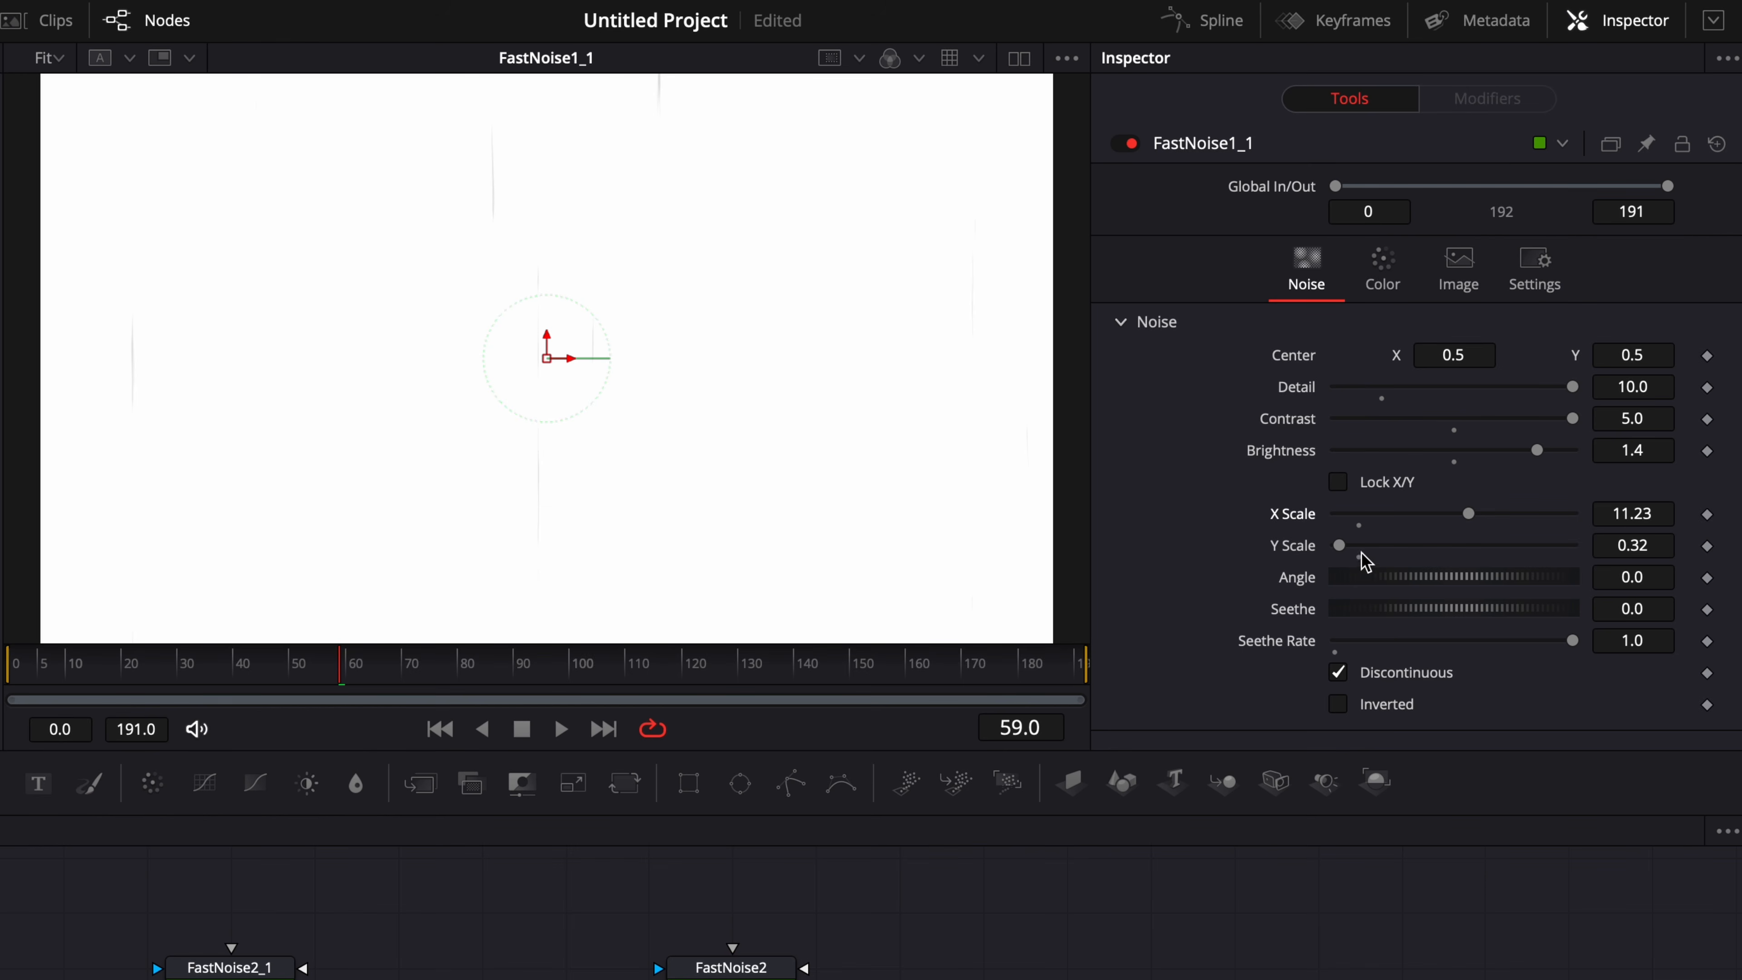
pyautogui.click(1650, 549)
pyautogui.write('0.27')
pyautogui.press('space')
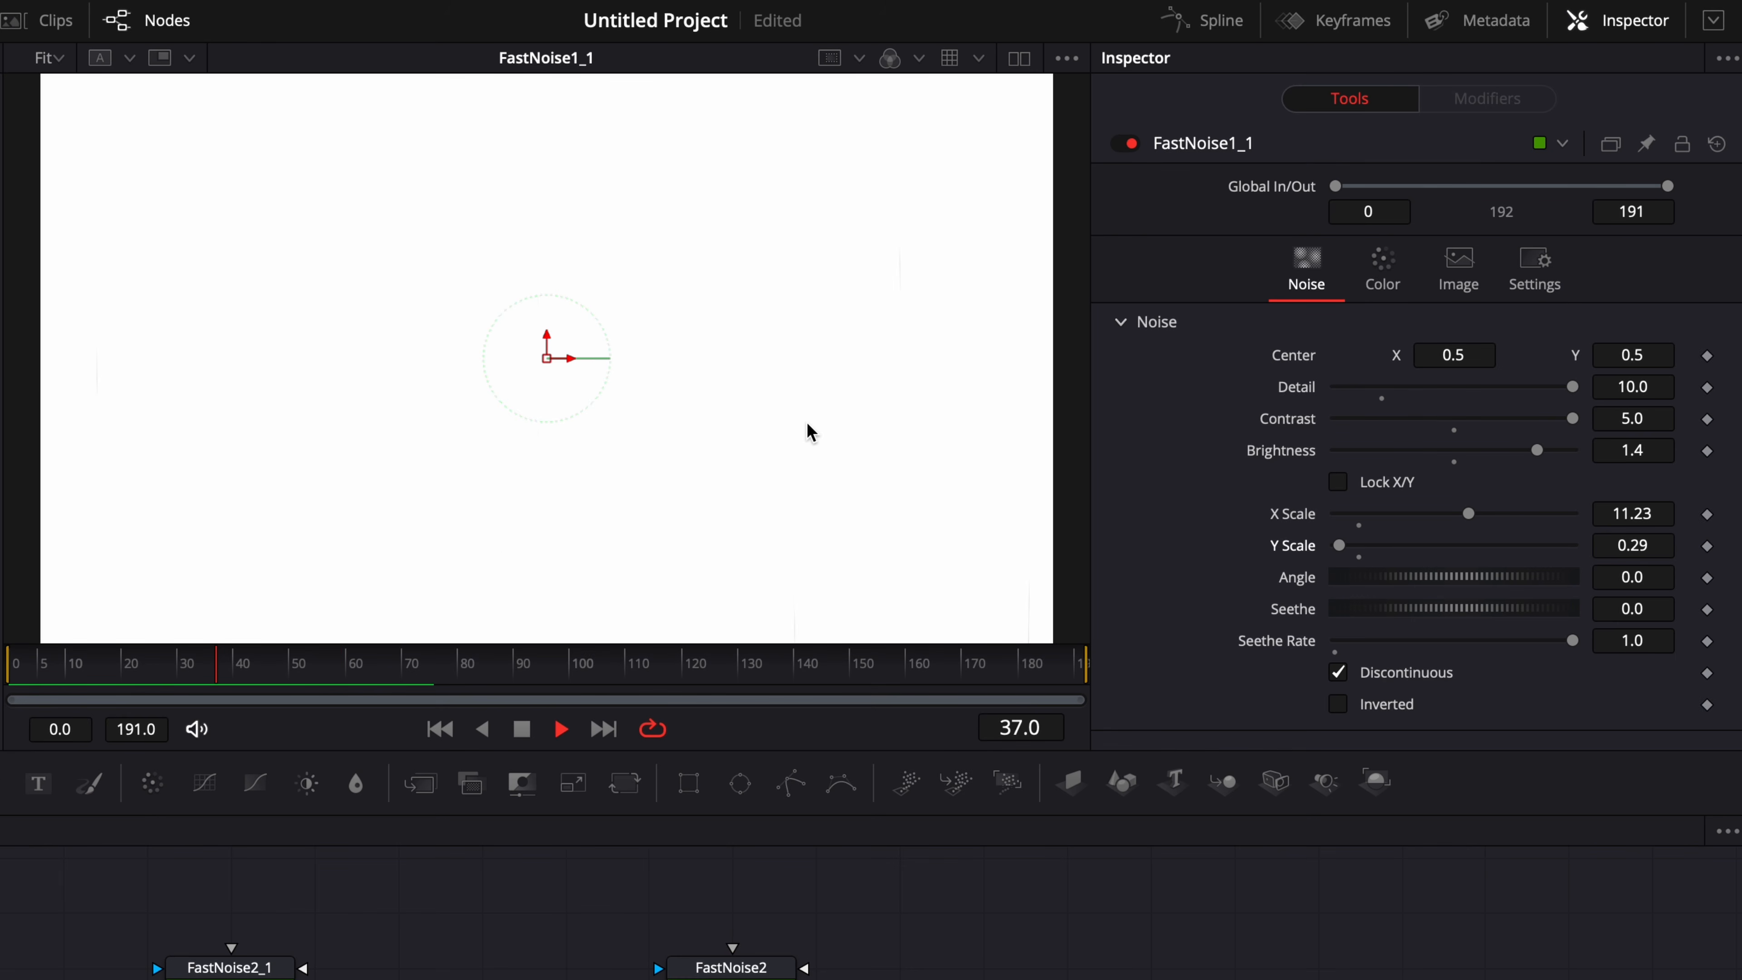
# Preview Displace1_1 and scrub through several frames to examine the shape of the displaced scratches.
pyautogui.moveTo(109, 669)
pyautogui.mouseDown()
pyautogui.moveTo(55, 669)
pyautogui.moveTo(89, 672)
pyautogui.mouseUp()
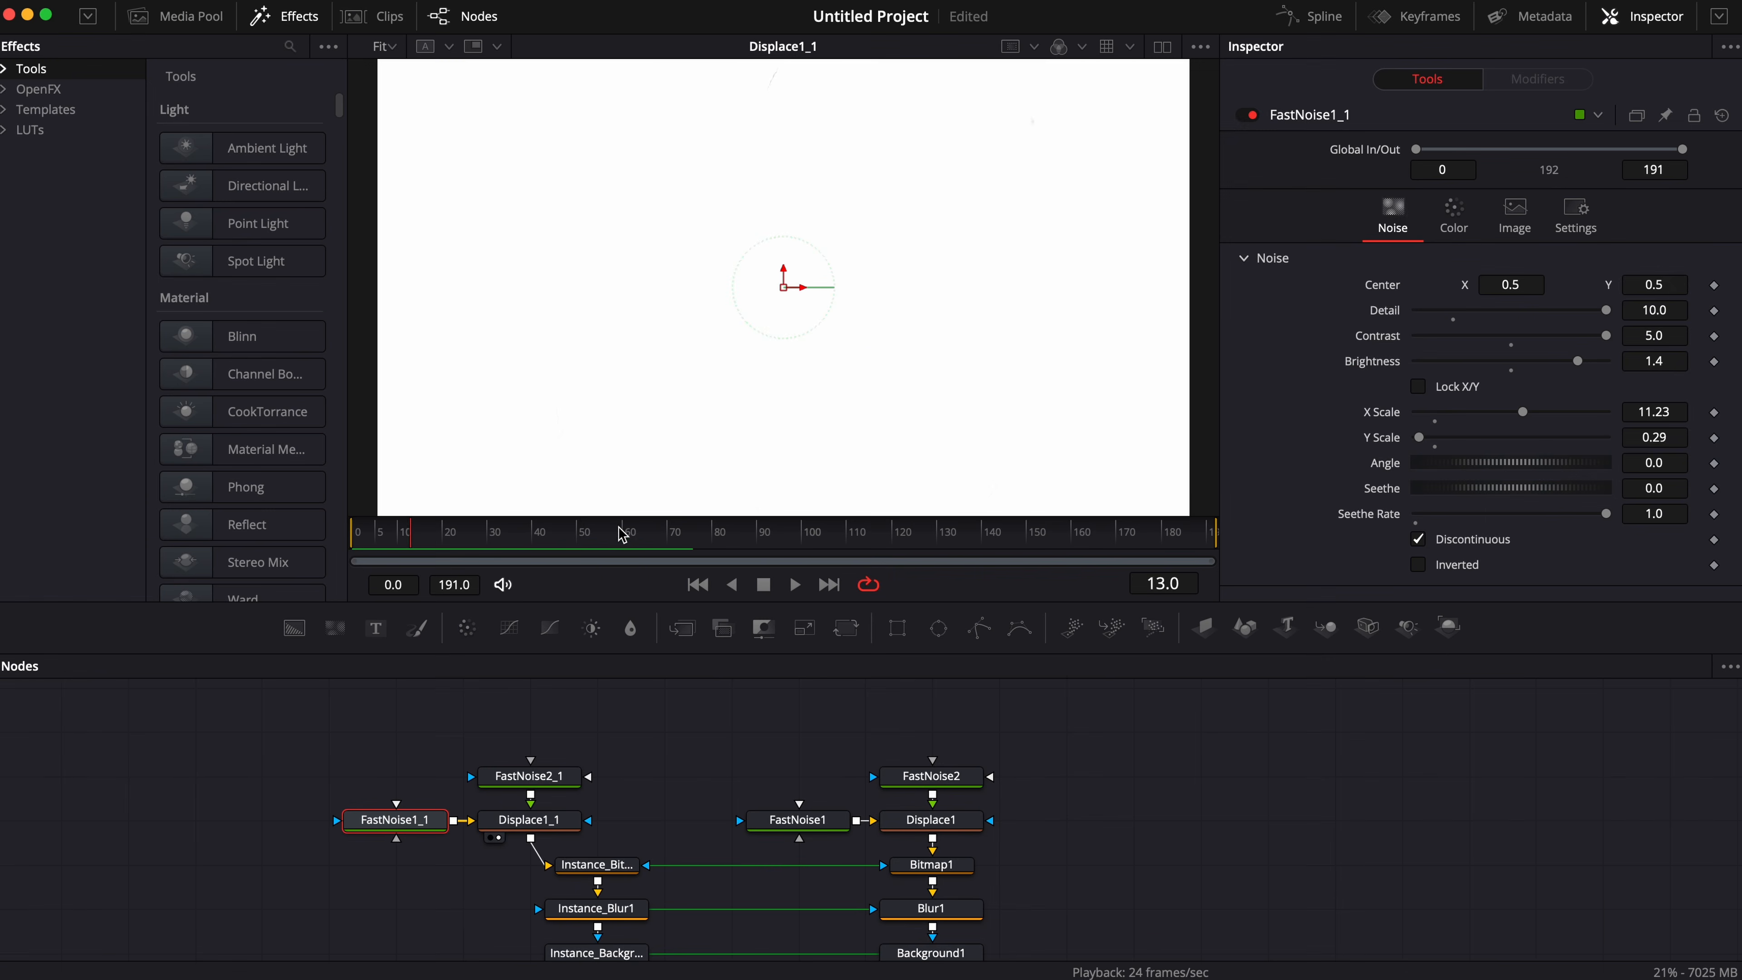
pyautogui.moveTo(811, 333); pyautogui.dragTo(889, 336)
pyautogui.moveTo(643, 544); pyautogui.dragTo(635, 544)
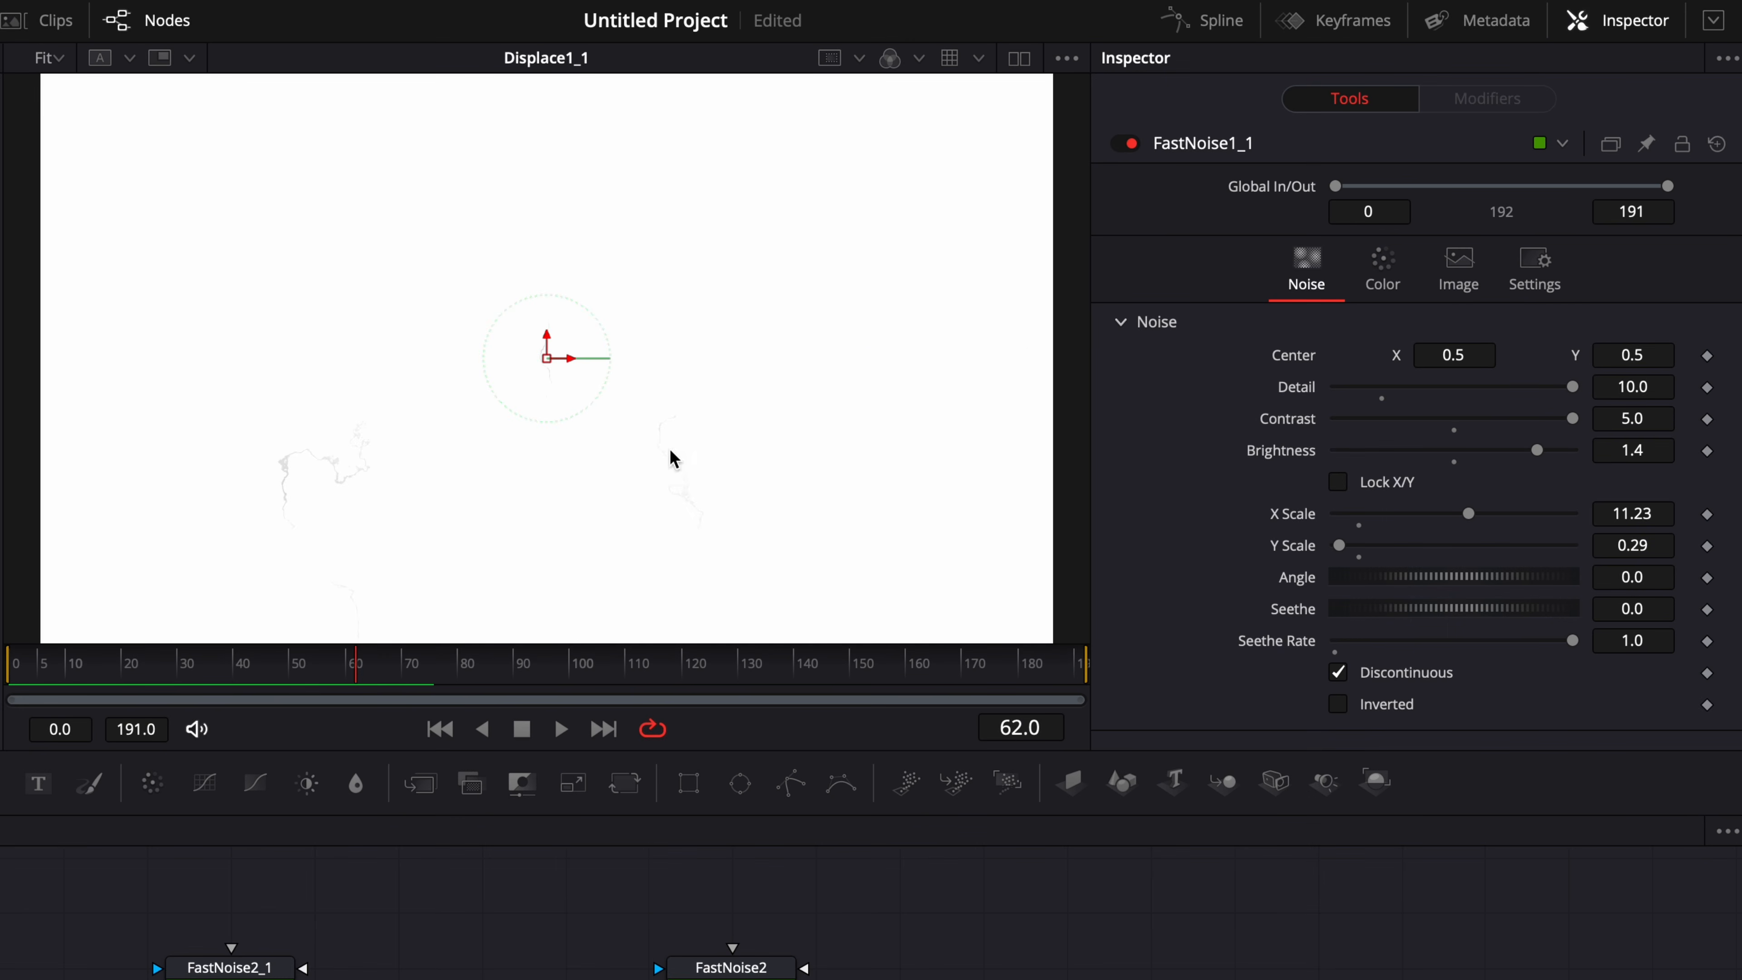
pyautogui.moveTo(475, 658); pyautogui.dragTo(481, 663)
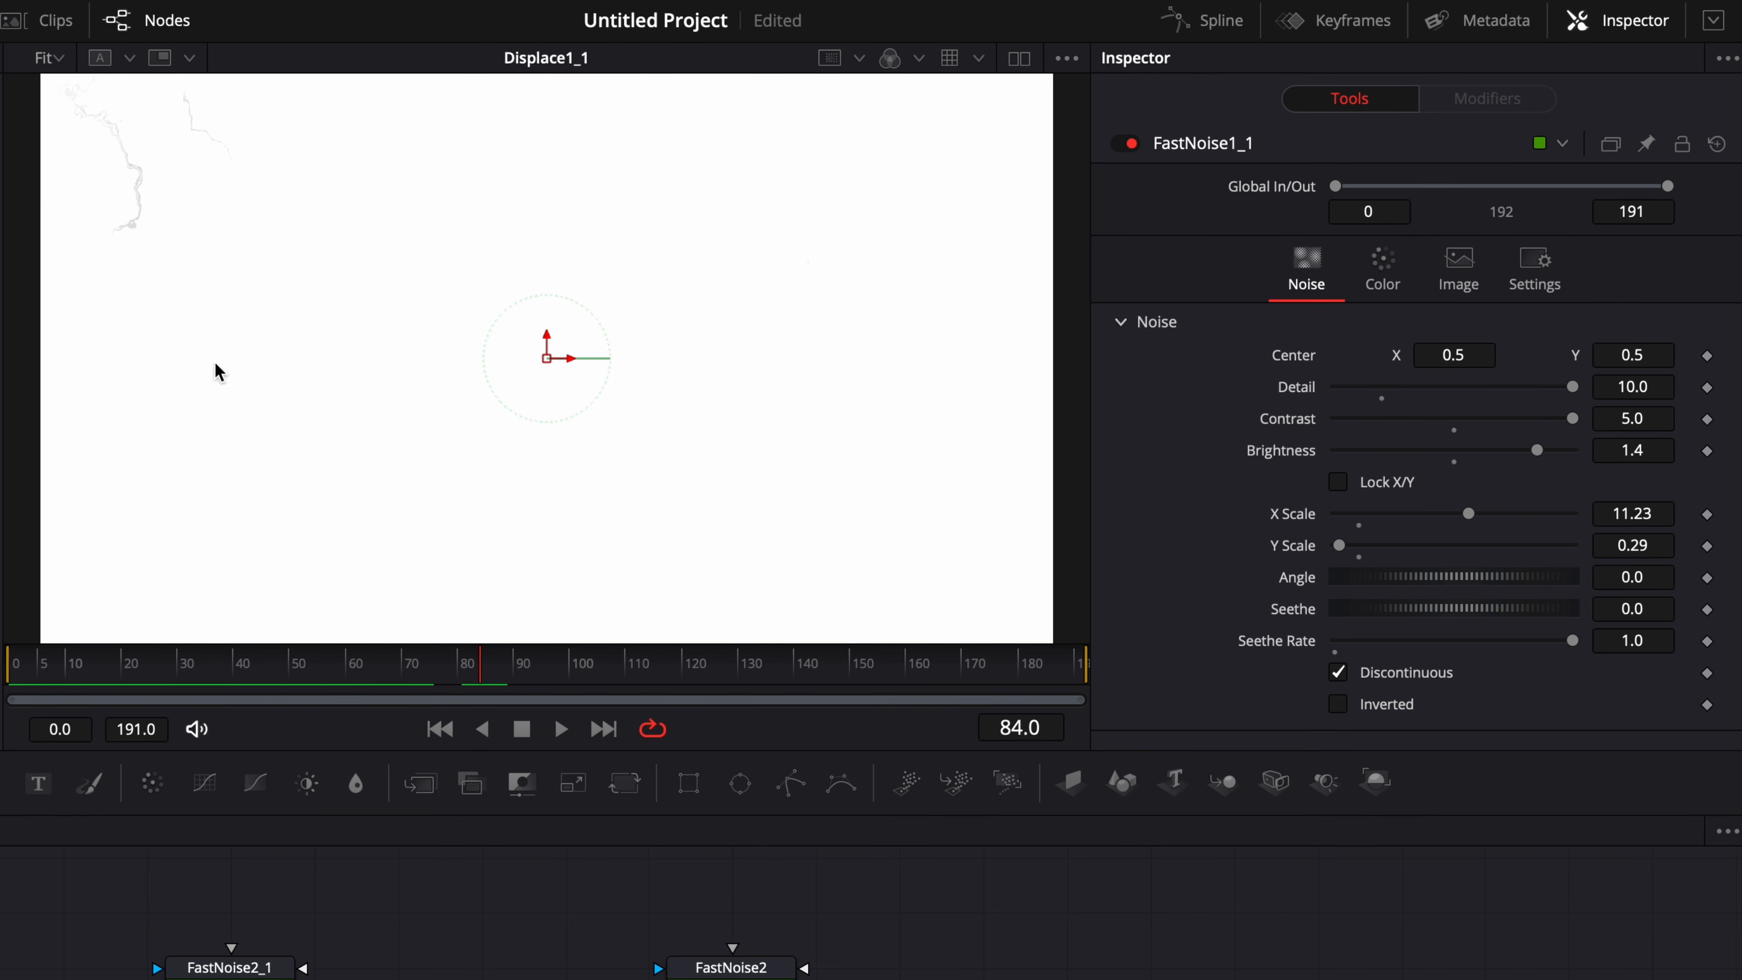
# Set Displace1_1's X Refraction to 0.035 and Y Refraction to -0.011, and check the scratches across several frames.
pyautogui.click(529, 820)
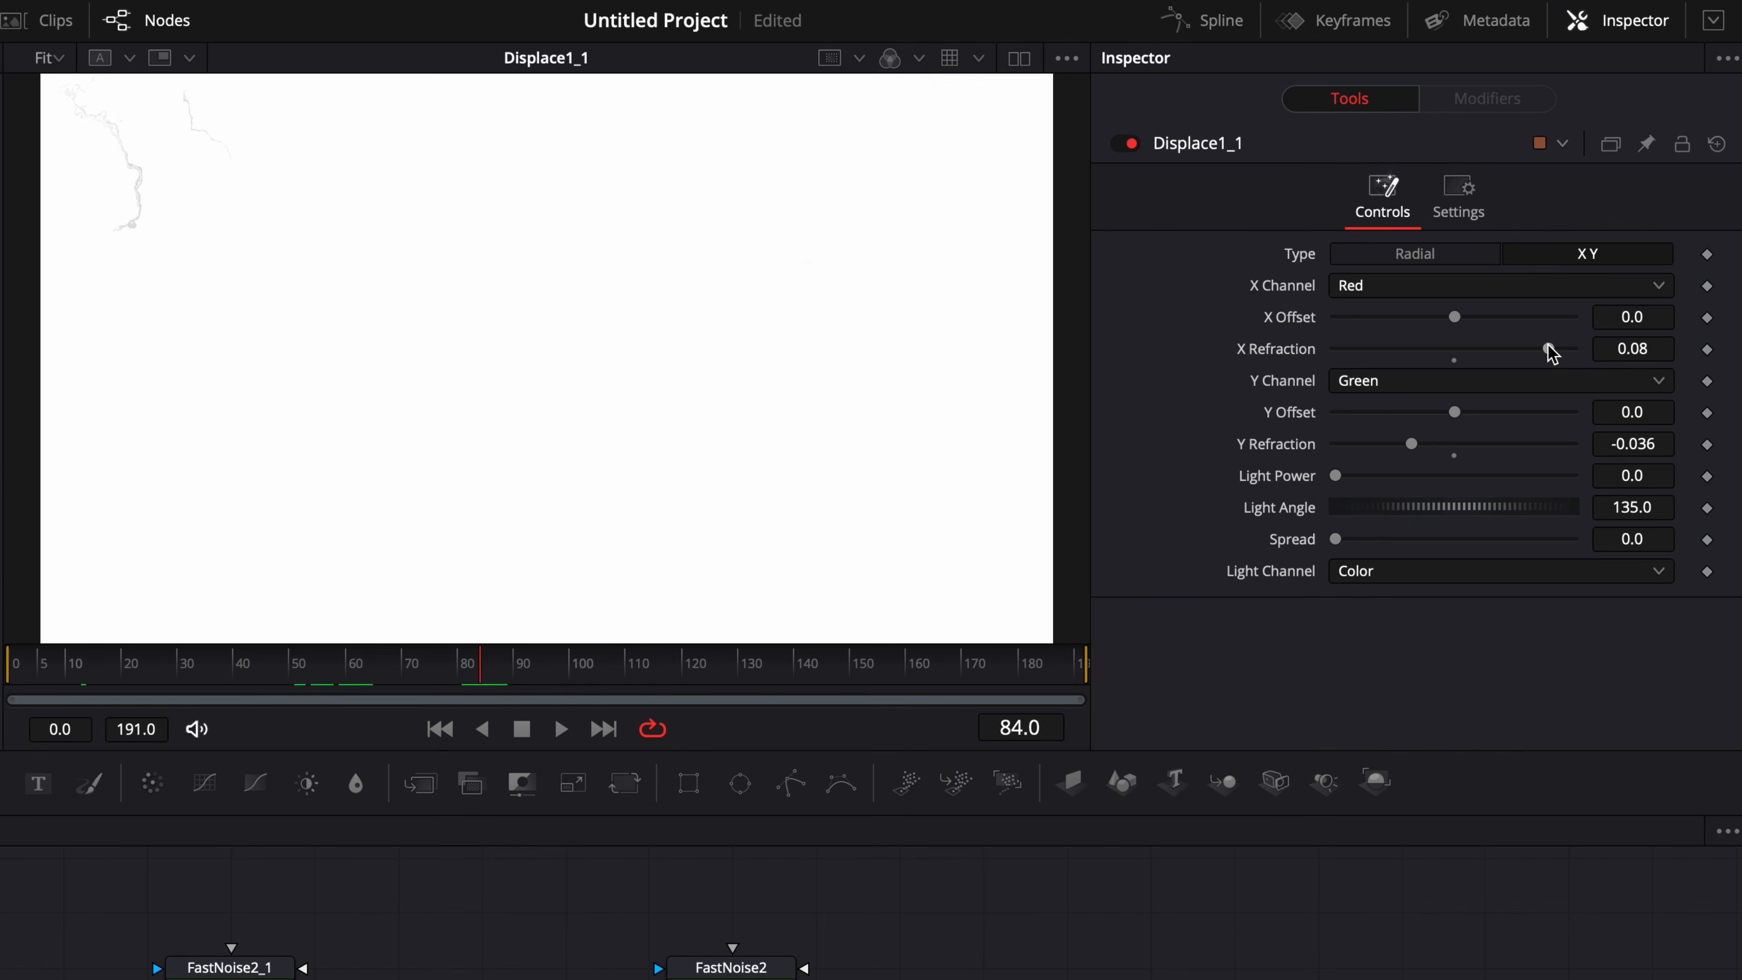
pyautogui.moveTo(1587, 279); pyautogui.dragTo(1583, 280)
pyautogui.moveTo(1545, 349); pyautogui.dragTo(1488, 348)
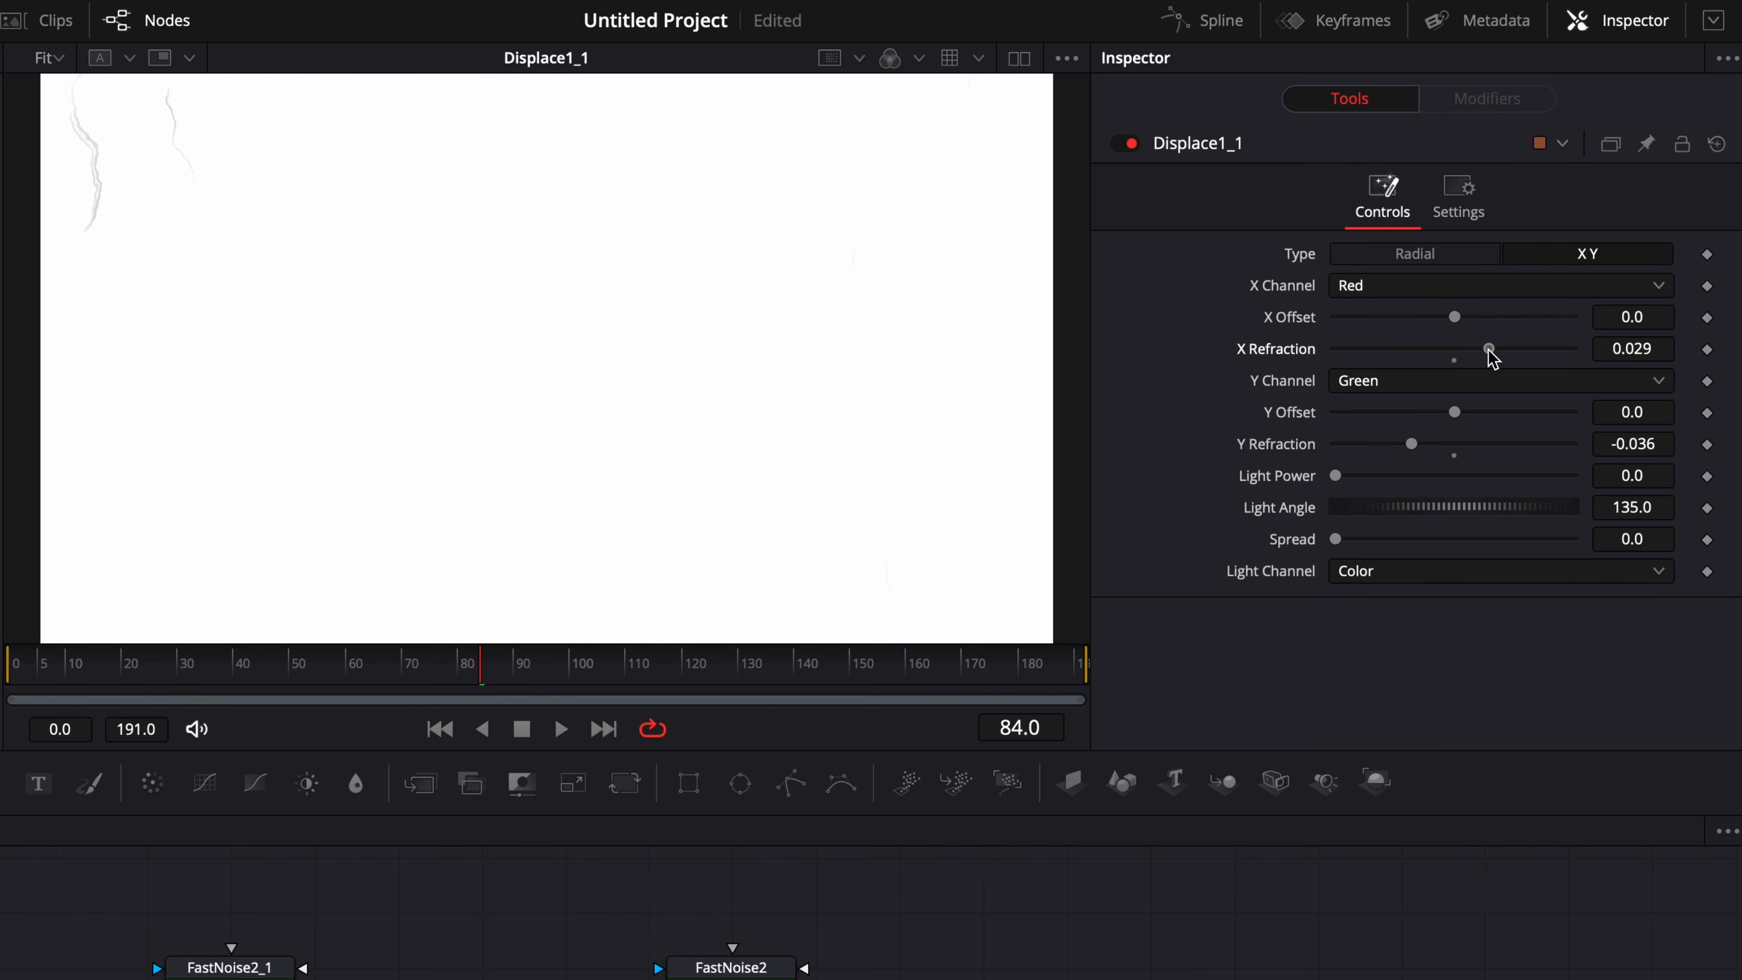
pyautogui.moveTo(1414, 440); pyautogui.dragTo(1448, 445)
pyautogui.moveTo(1487, 348); pyautogui.dragTo(1590, 362)
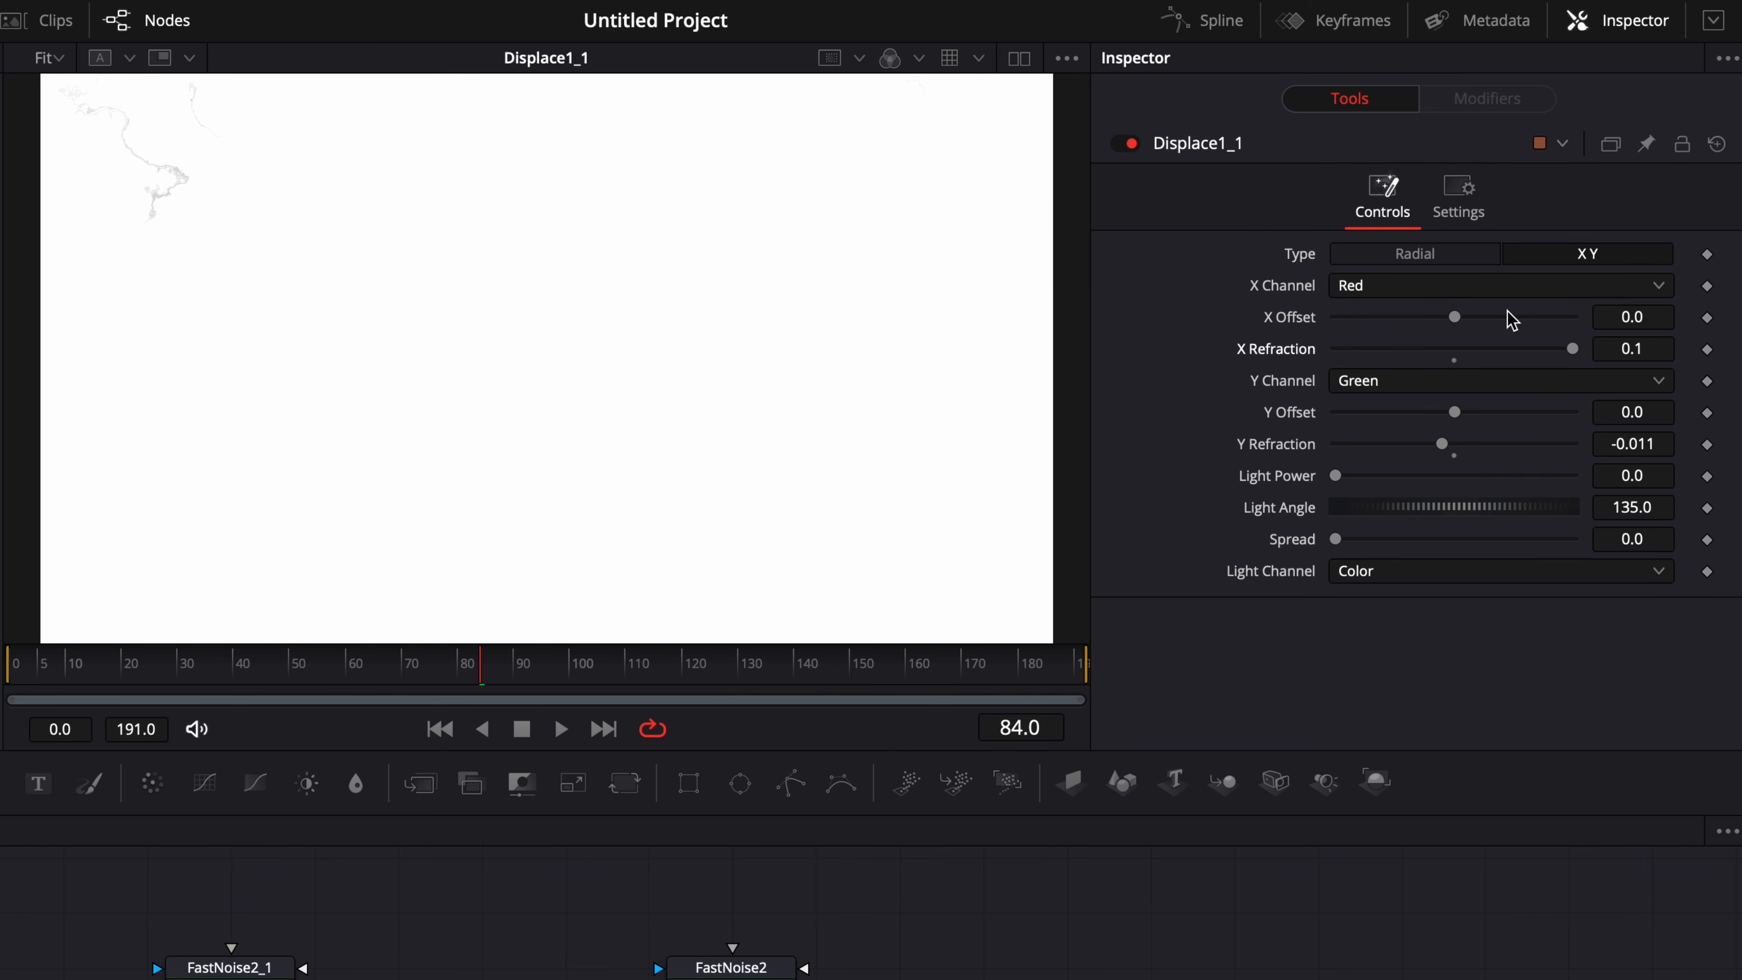
pyautogui.moveTo(1575, 348); pyautogui.dragTo(1497, 350)
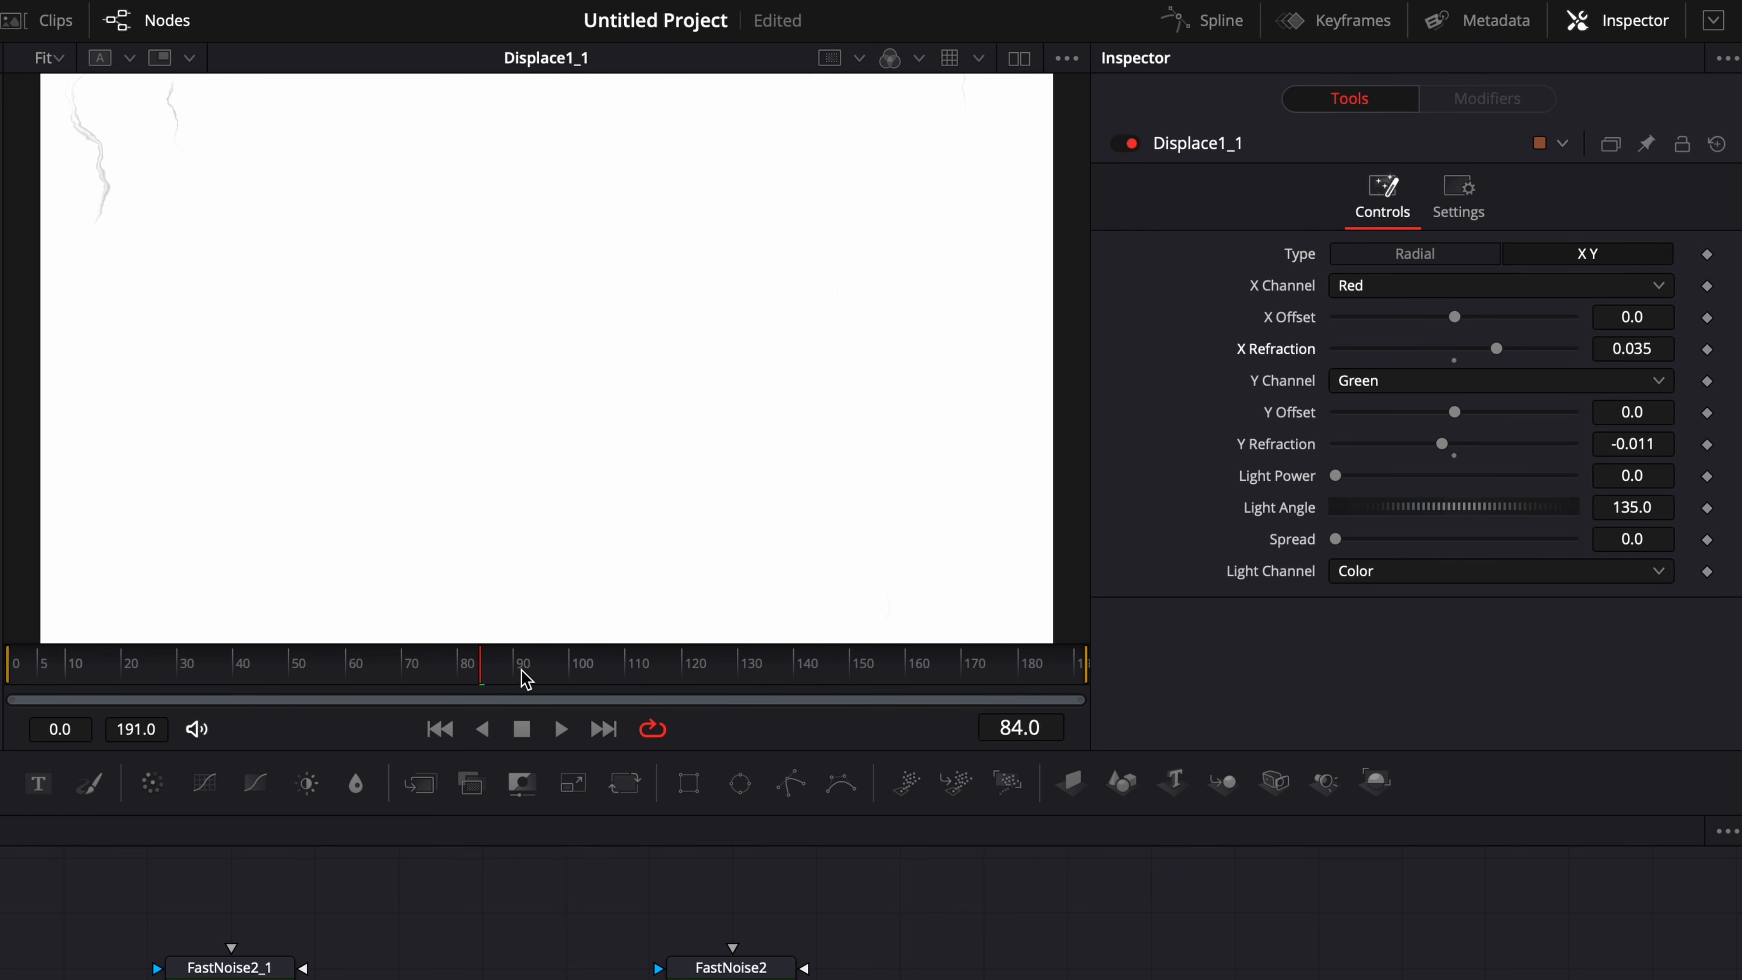
pyautogui.moveTo(526, 679); pyautogui.dragTo(614, 679)
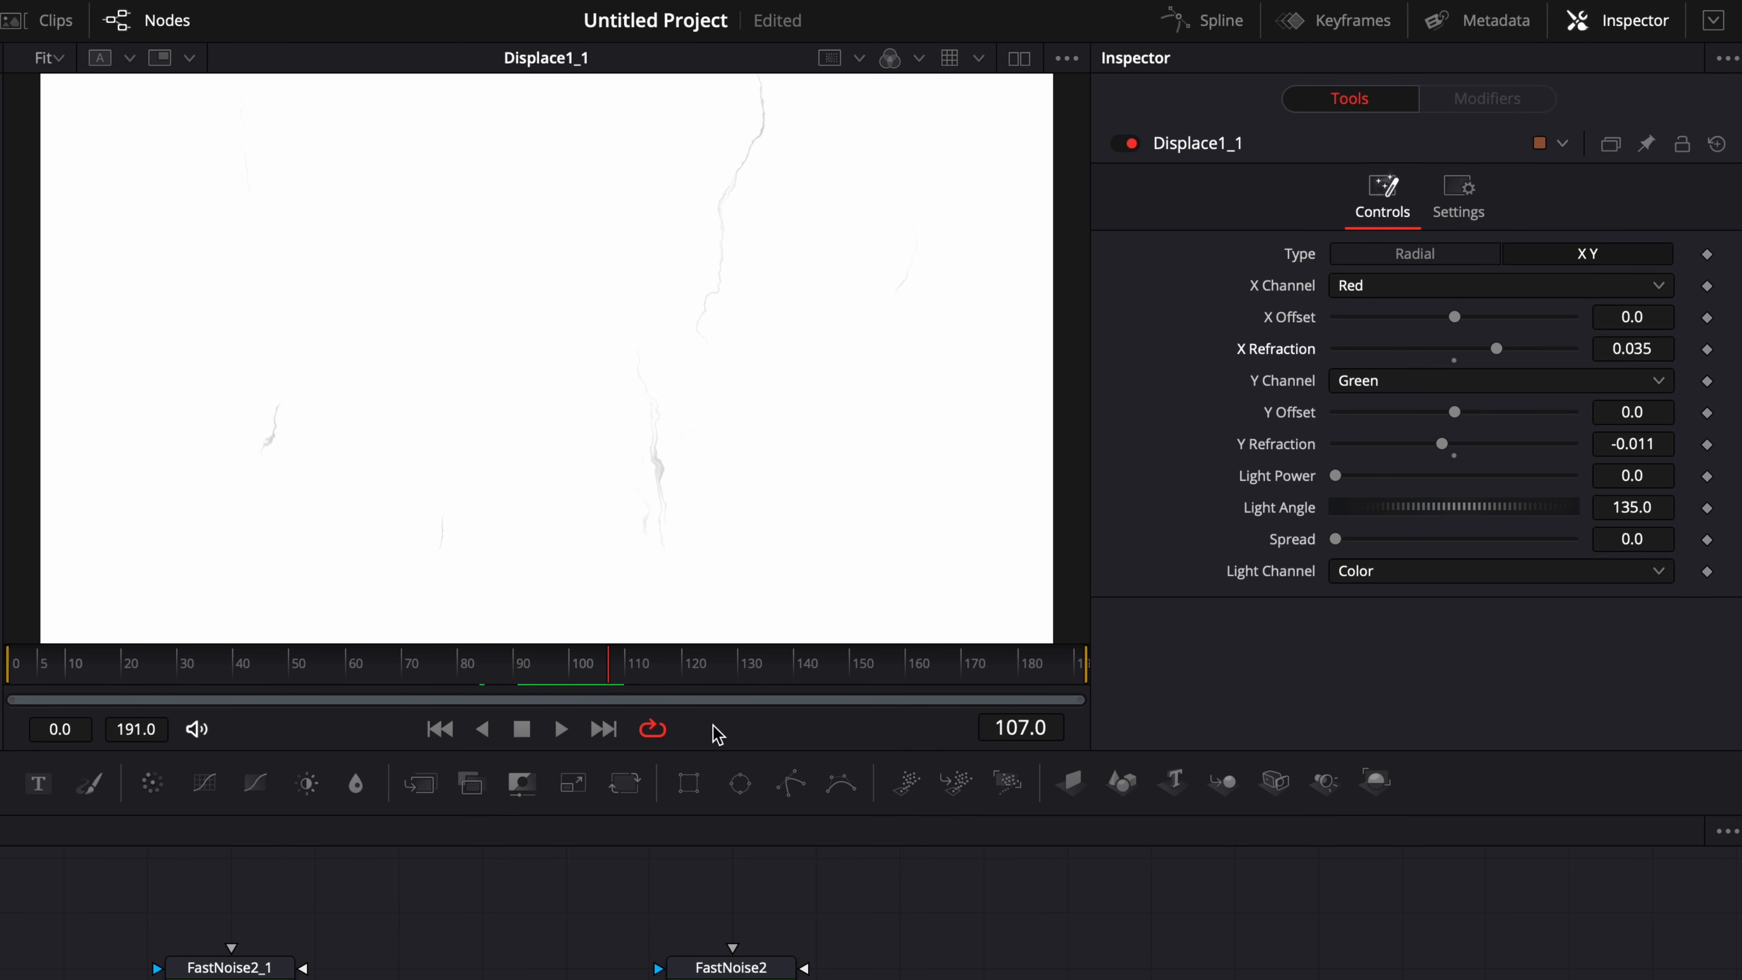
pyautogui.moveTo(660, 675); pyautogui.dragTo(700, 673)
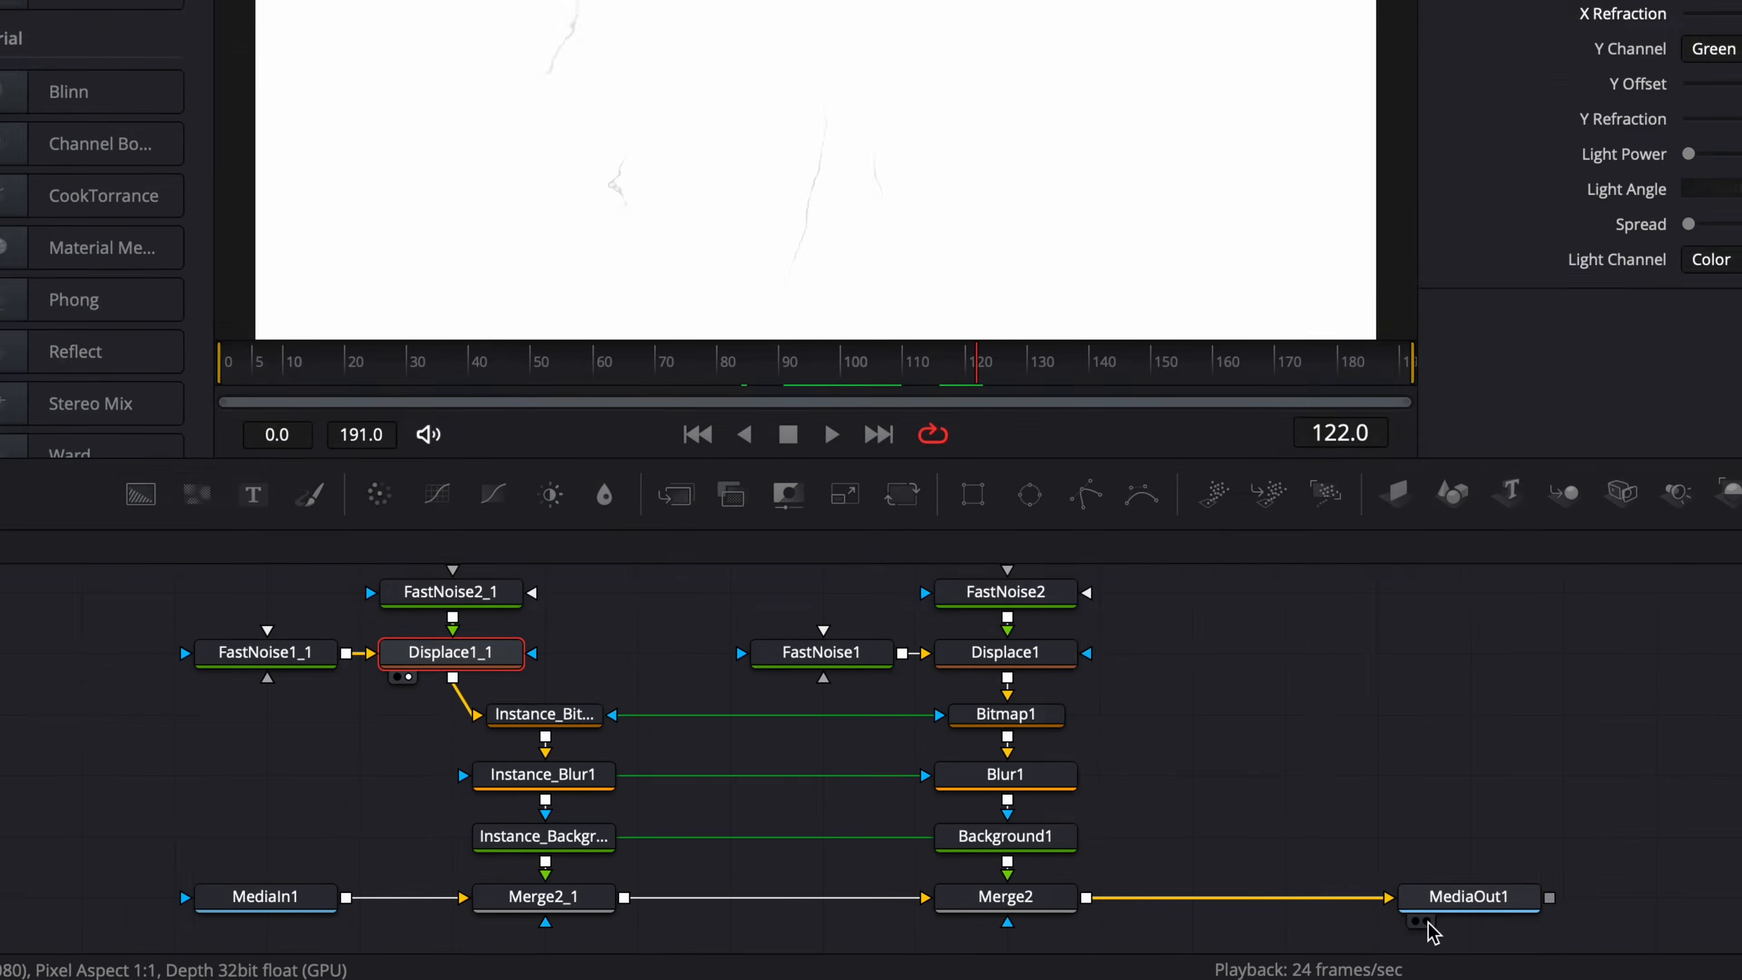
# Preview MediaOut1 and play the composite from the first frame to review the dust and scratches over the footage.
pyautogui.click(1228, 937)
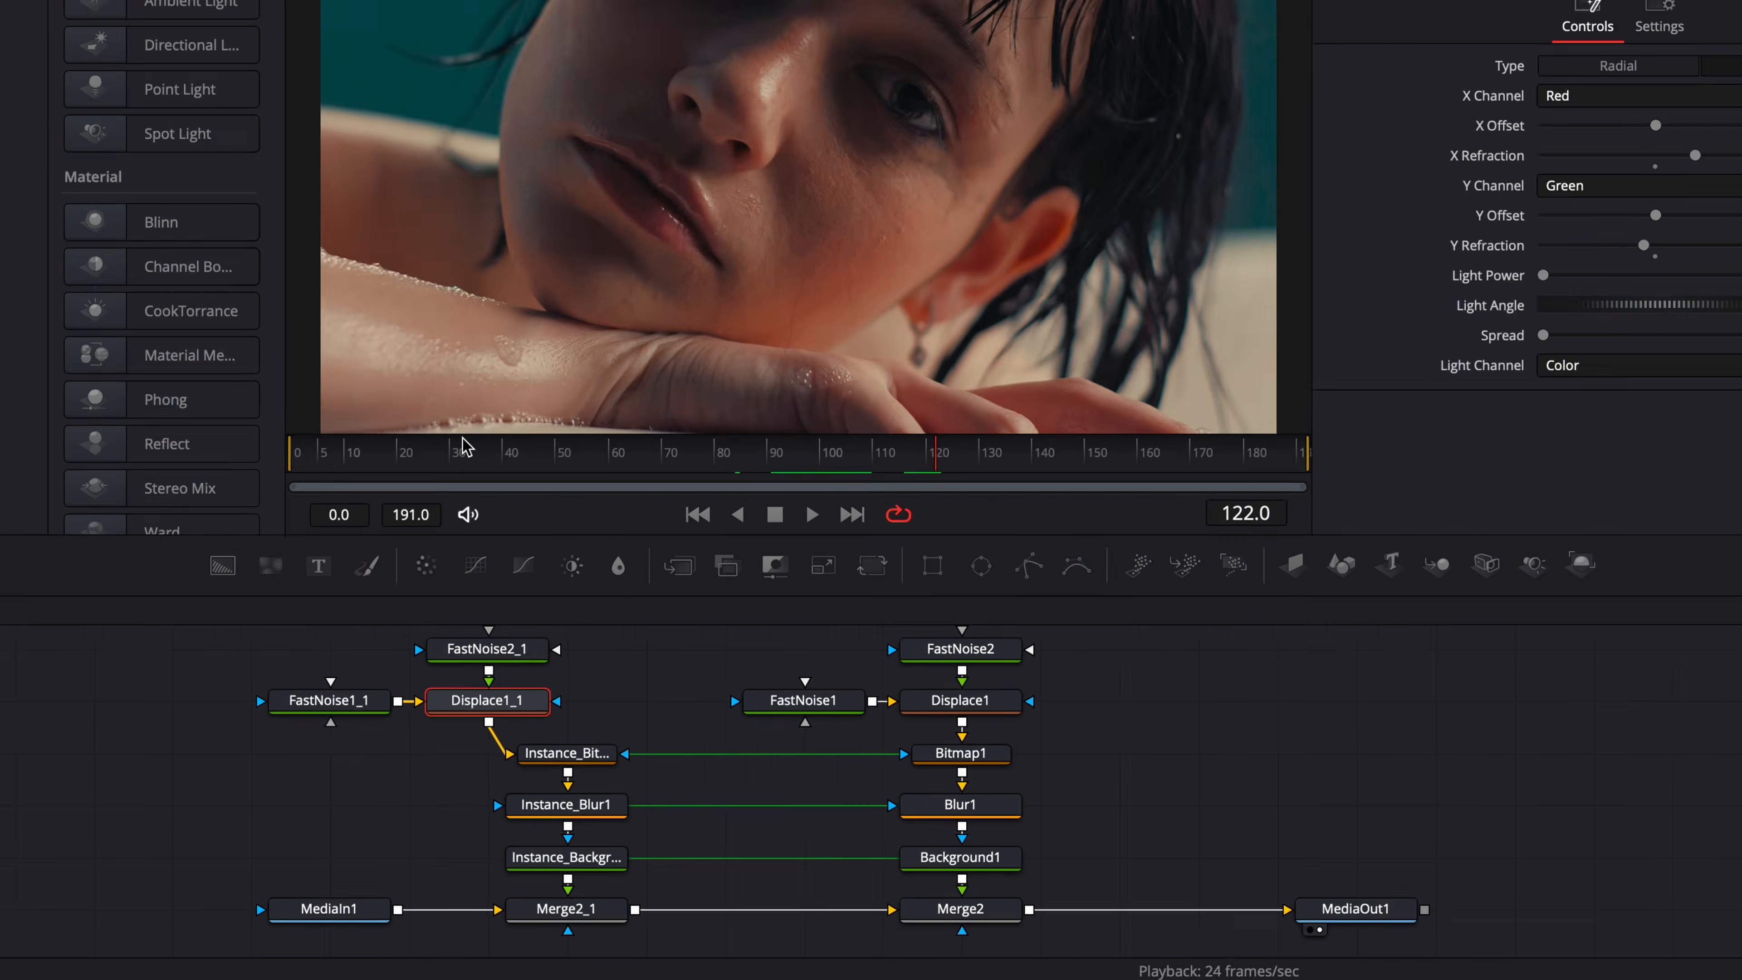
pyautogui.click(306, 454)
pyautogui.press('space')
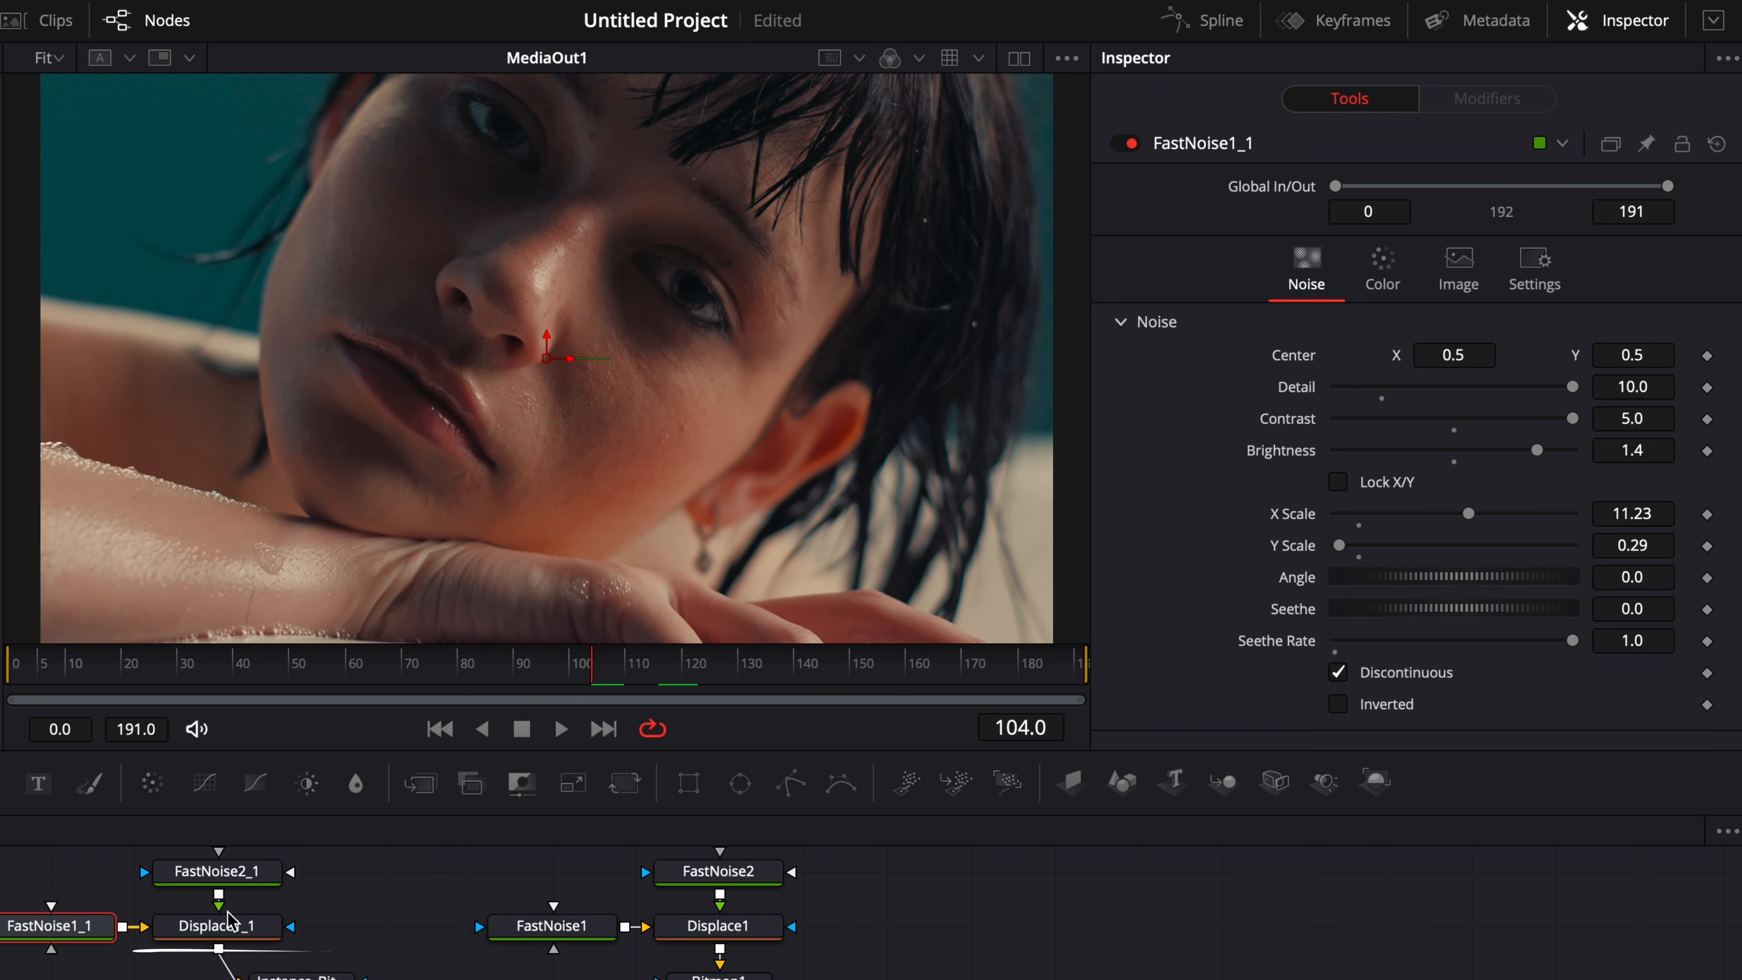
pyautogui.click(221, 927)
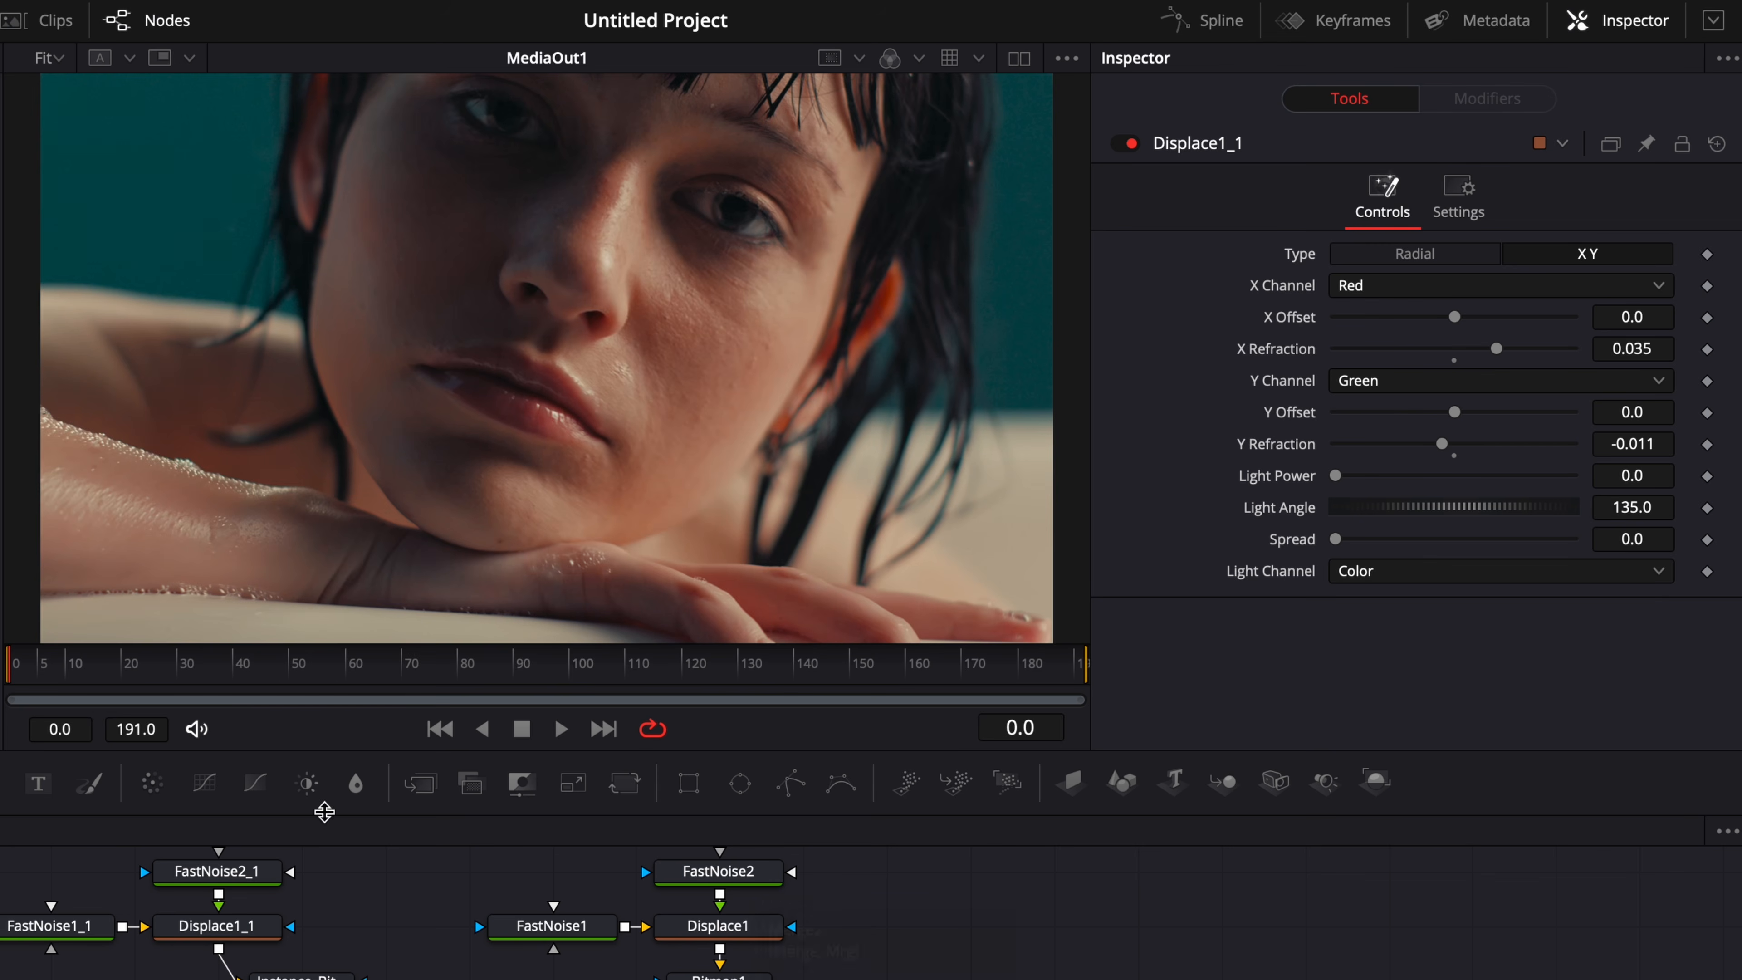
pyautogui.press('space')
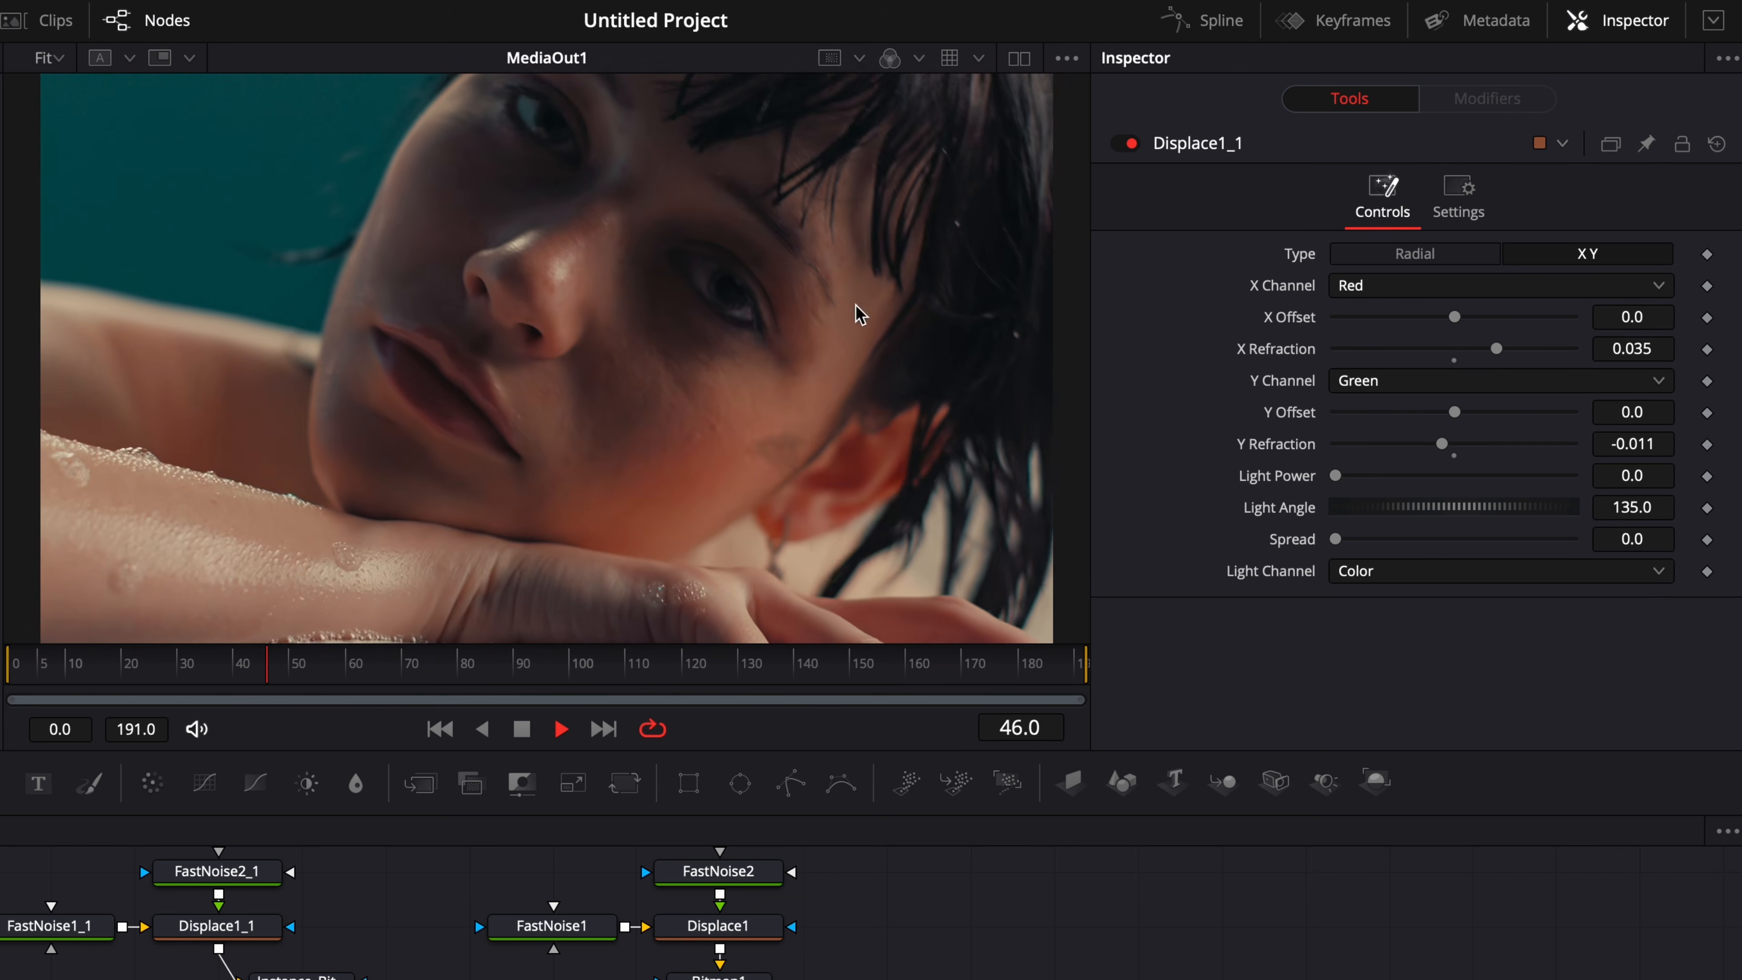
pyautogui.press('space')
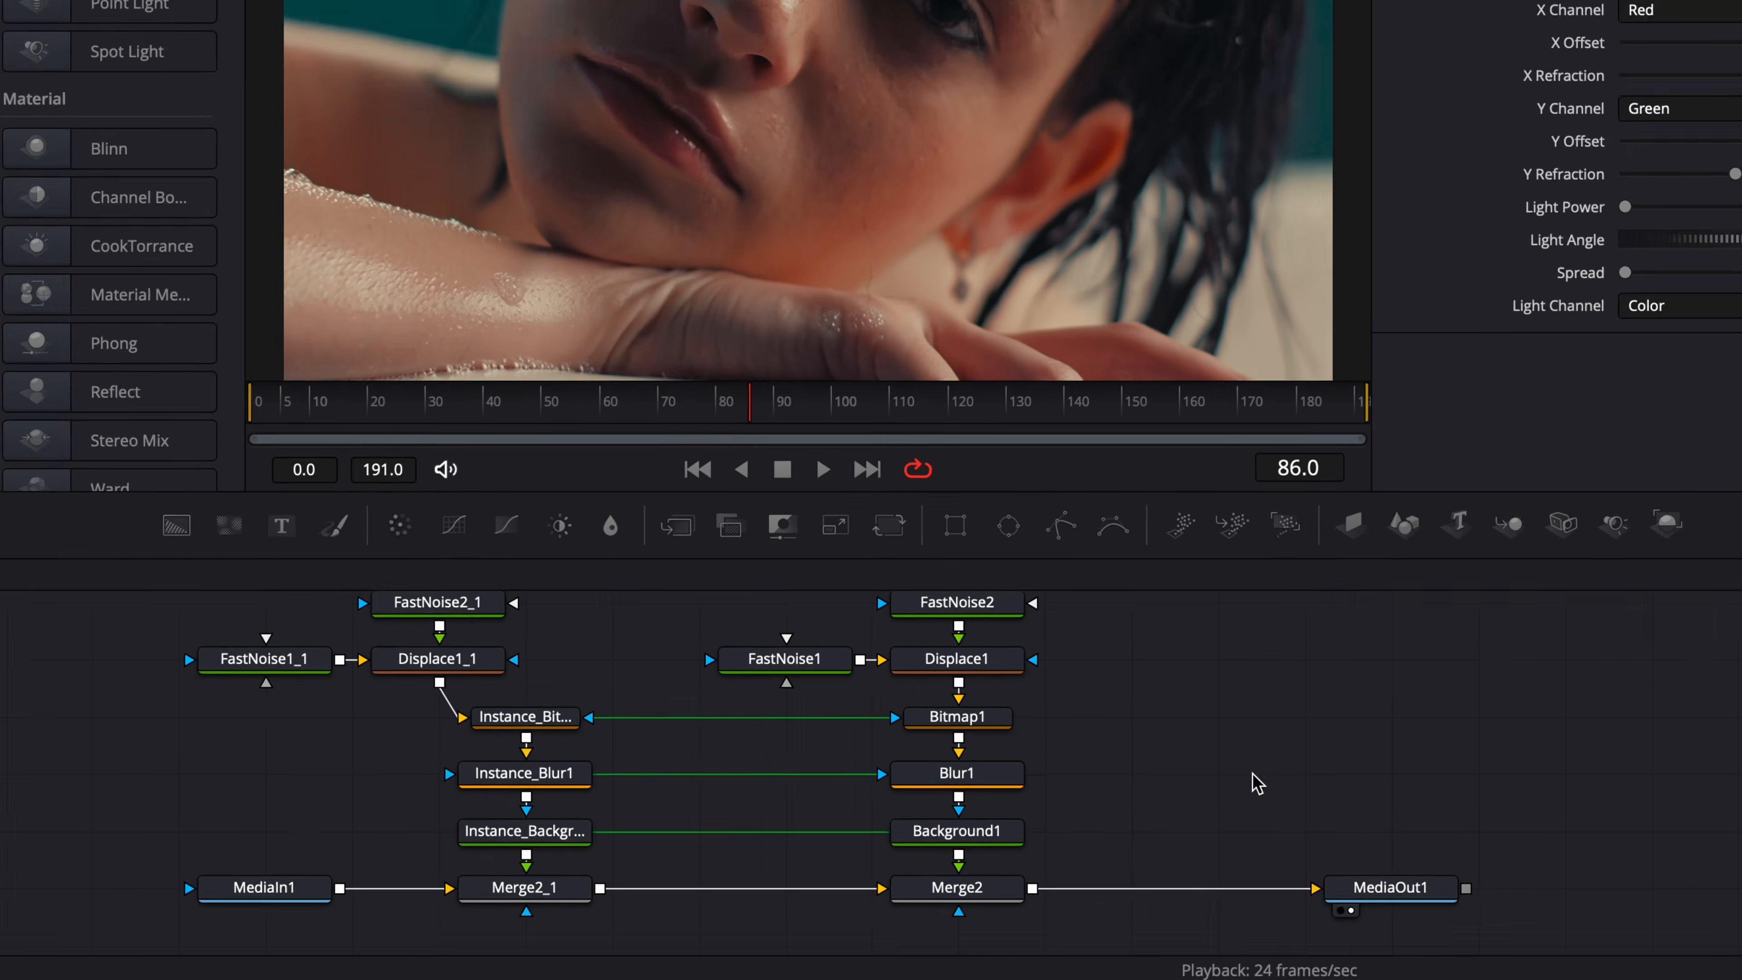
# Add a Film Grain (FGr) node between Merge2 and MediaOut1.
pyautogui.click(937, 923)
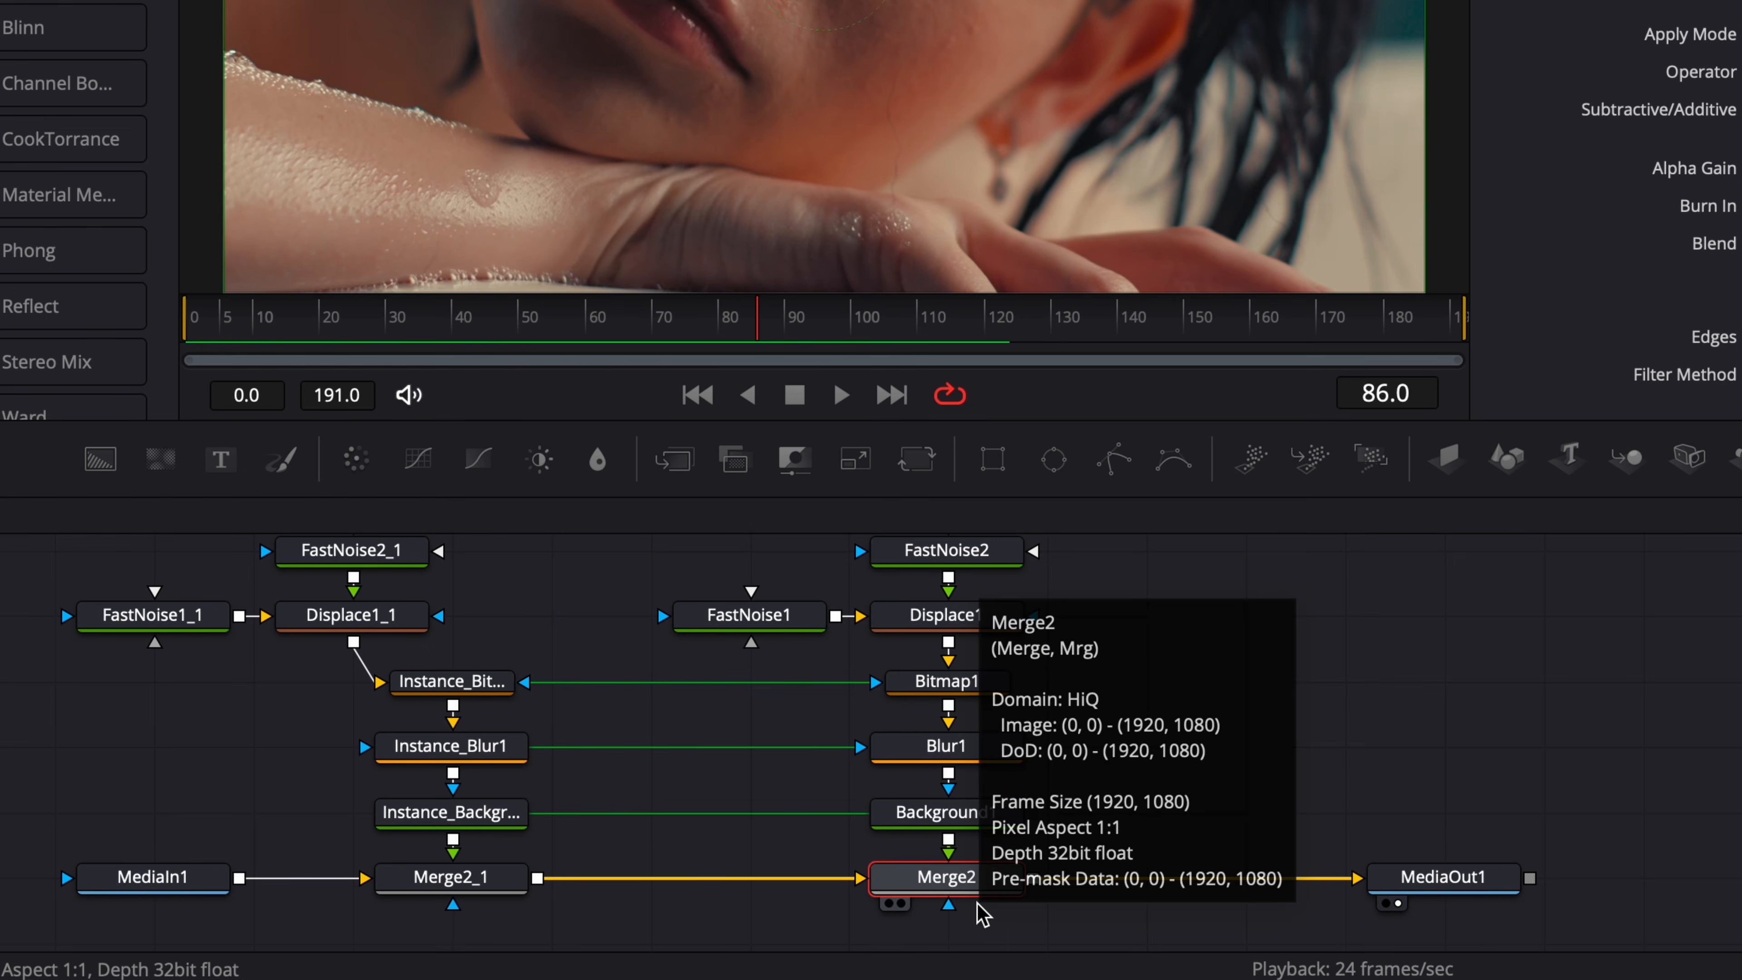
pyautogui.hotkey('shift', 'space')
pyautogui.write('blur')
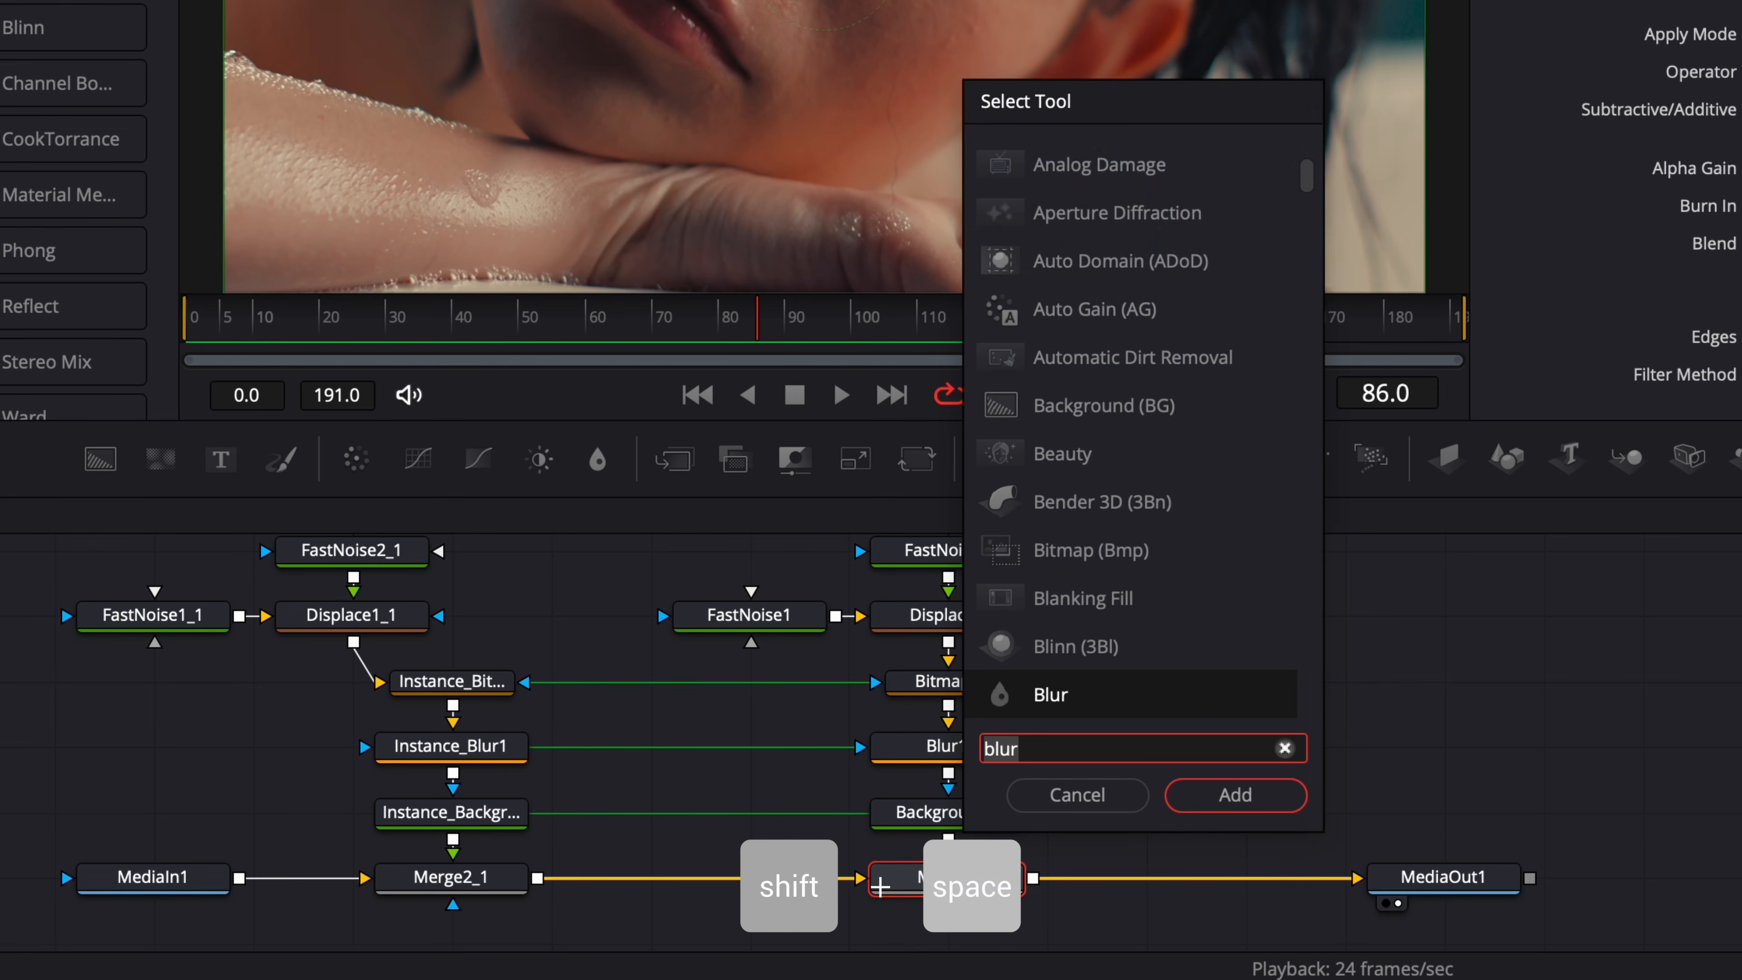
pyautogui.write('grain')
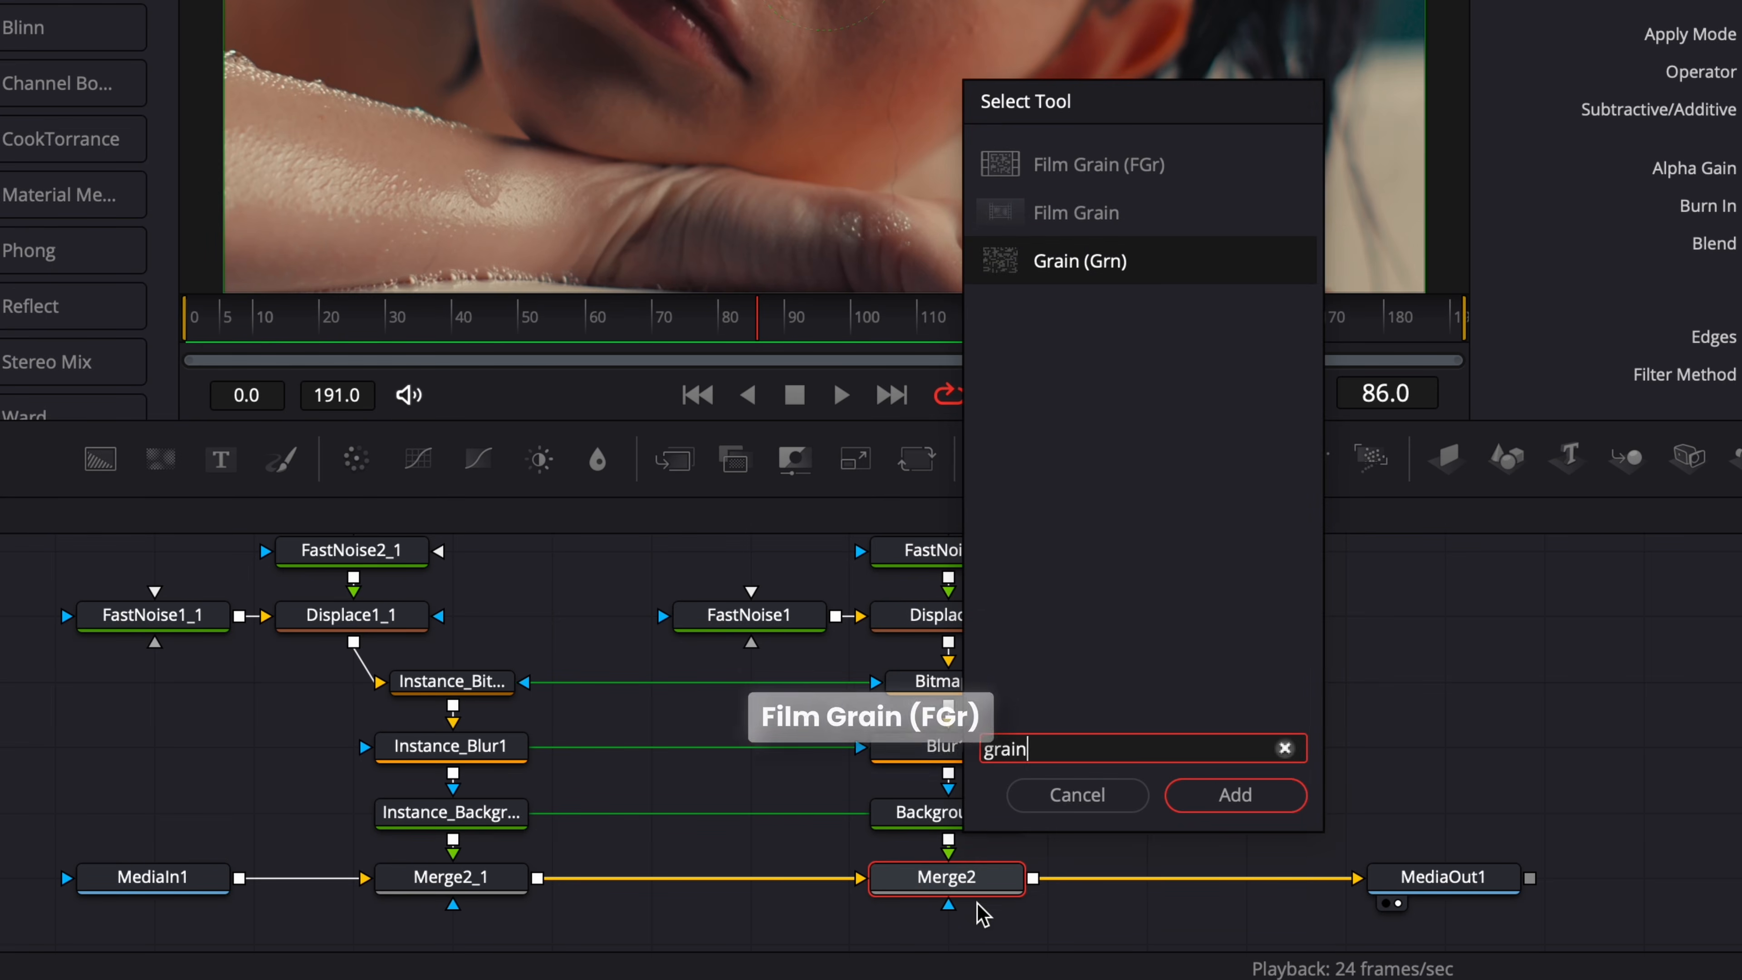
pyautogui.click(1128, 173)
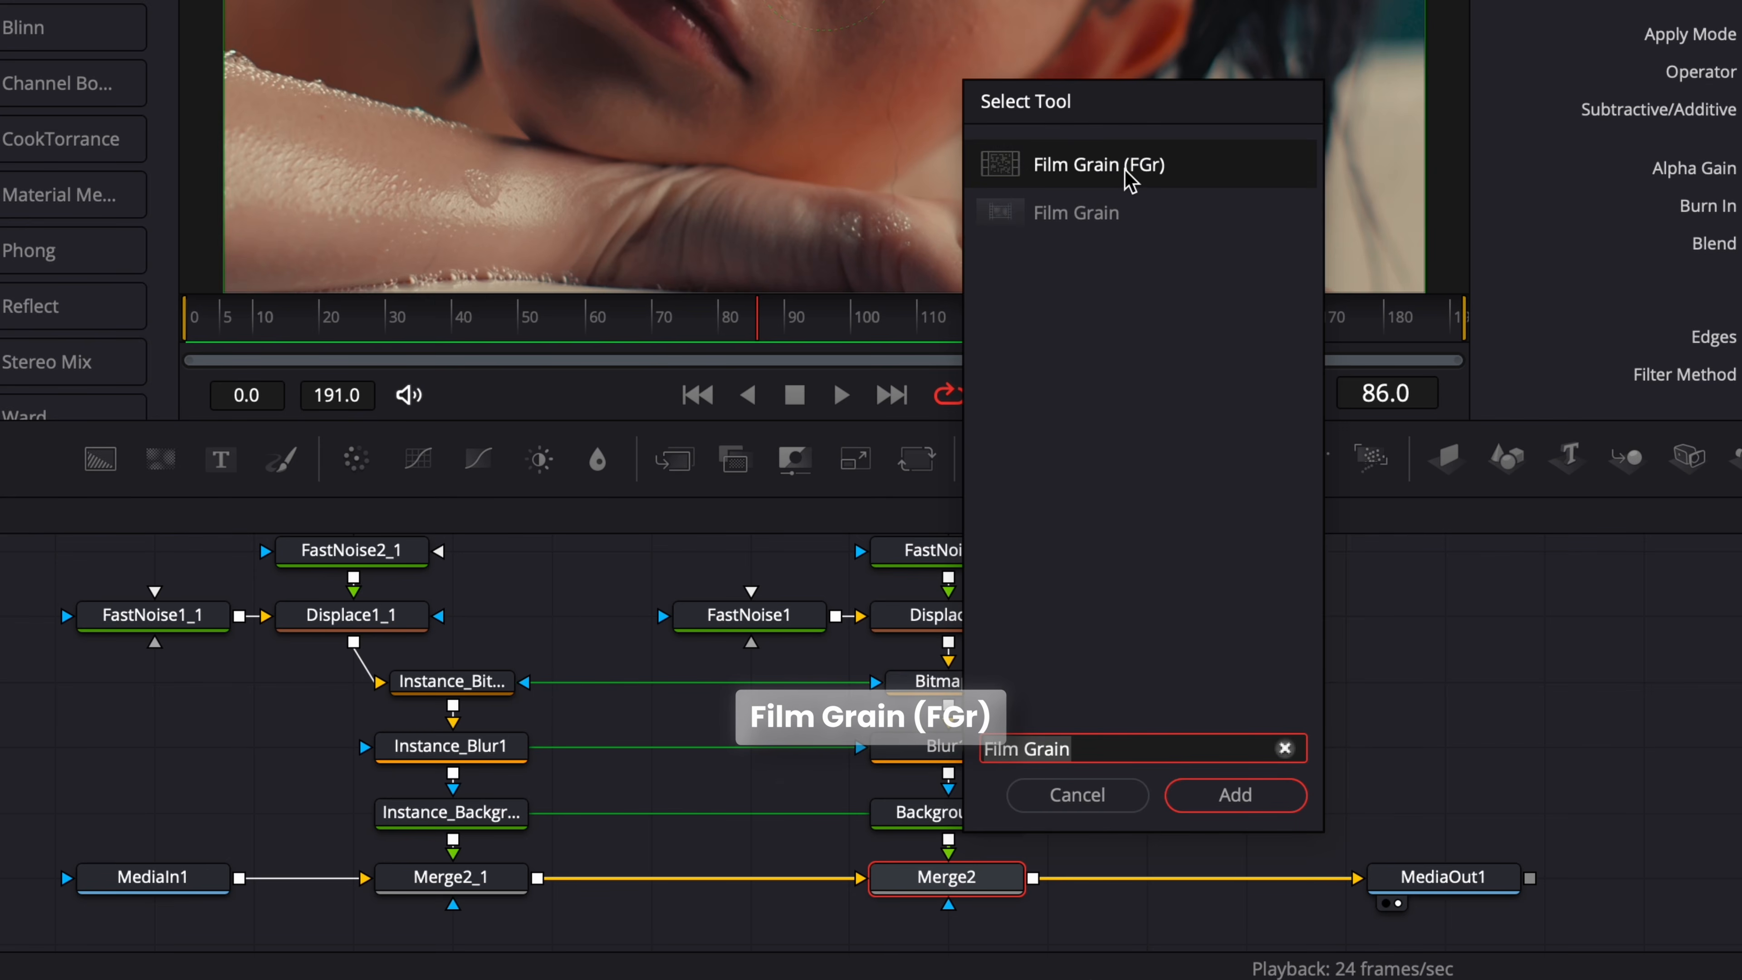
pyautogui.click(1128, 173)
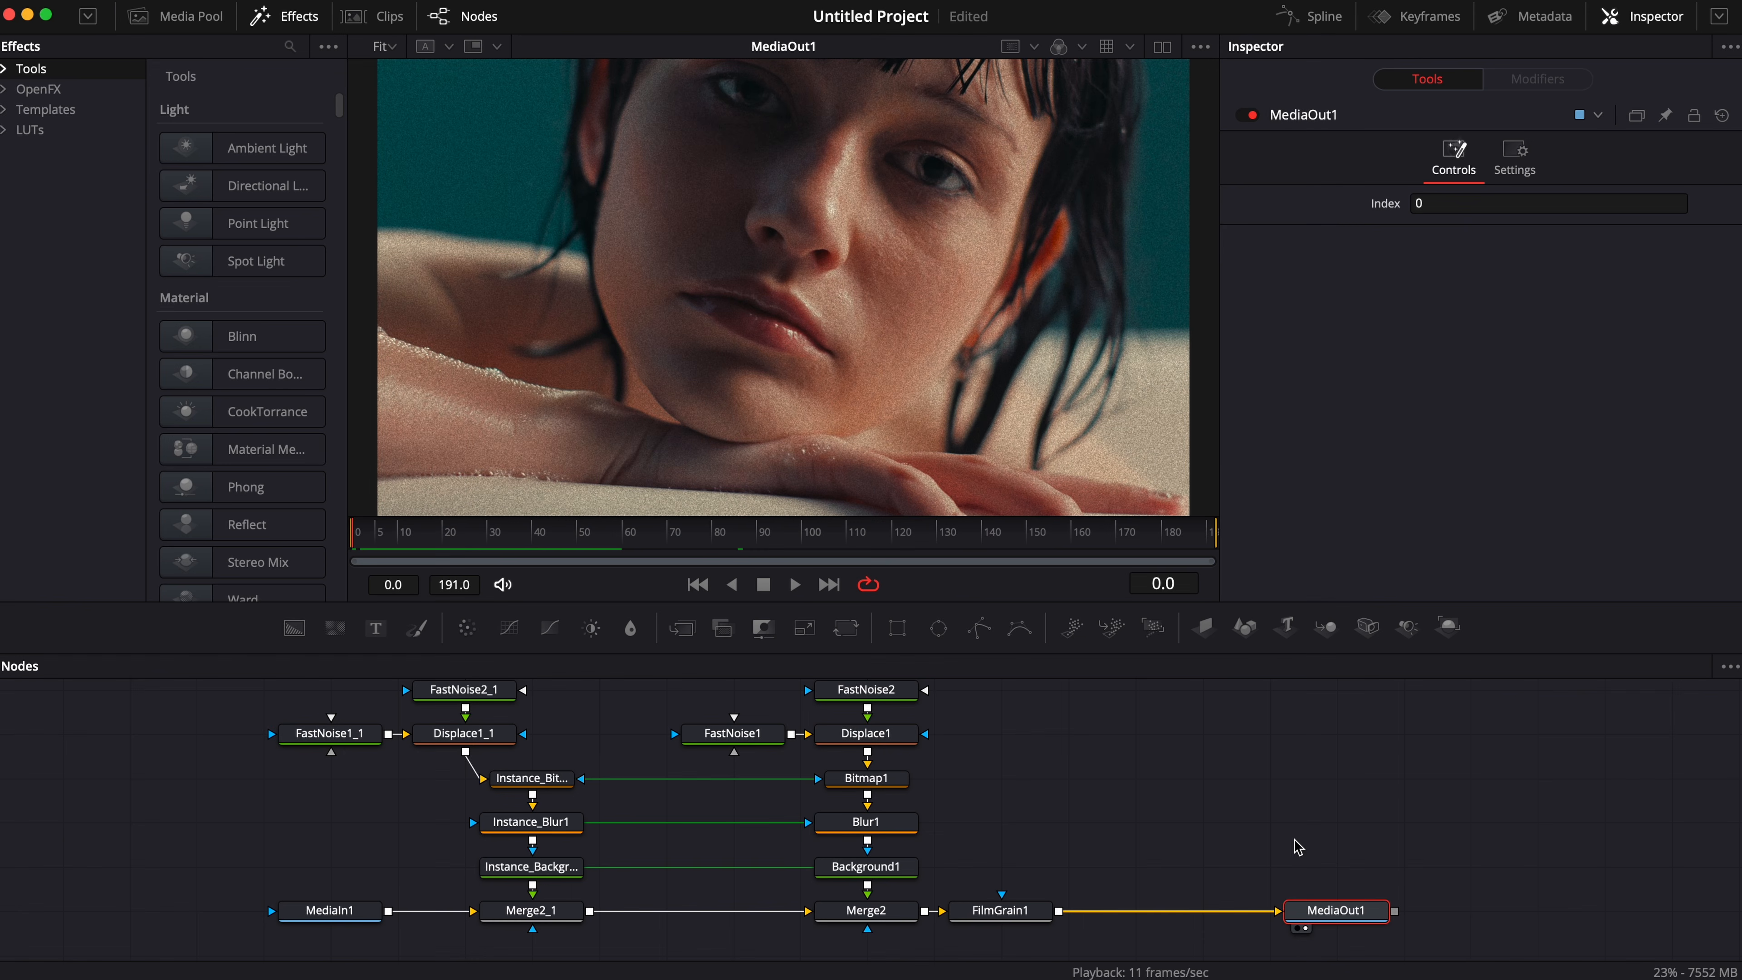
# Add a Film Damage node between FilmGrain1 and MediaOut1.
pyautogui.click(1003, 910)
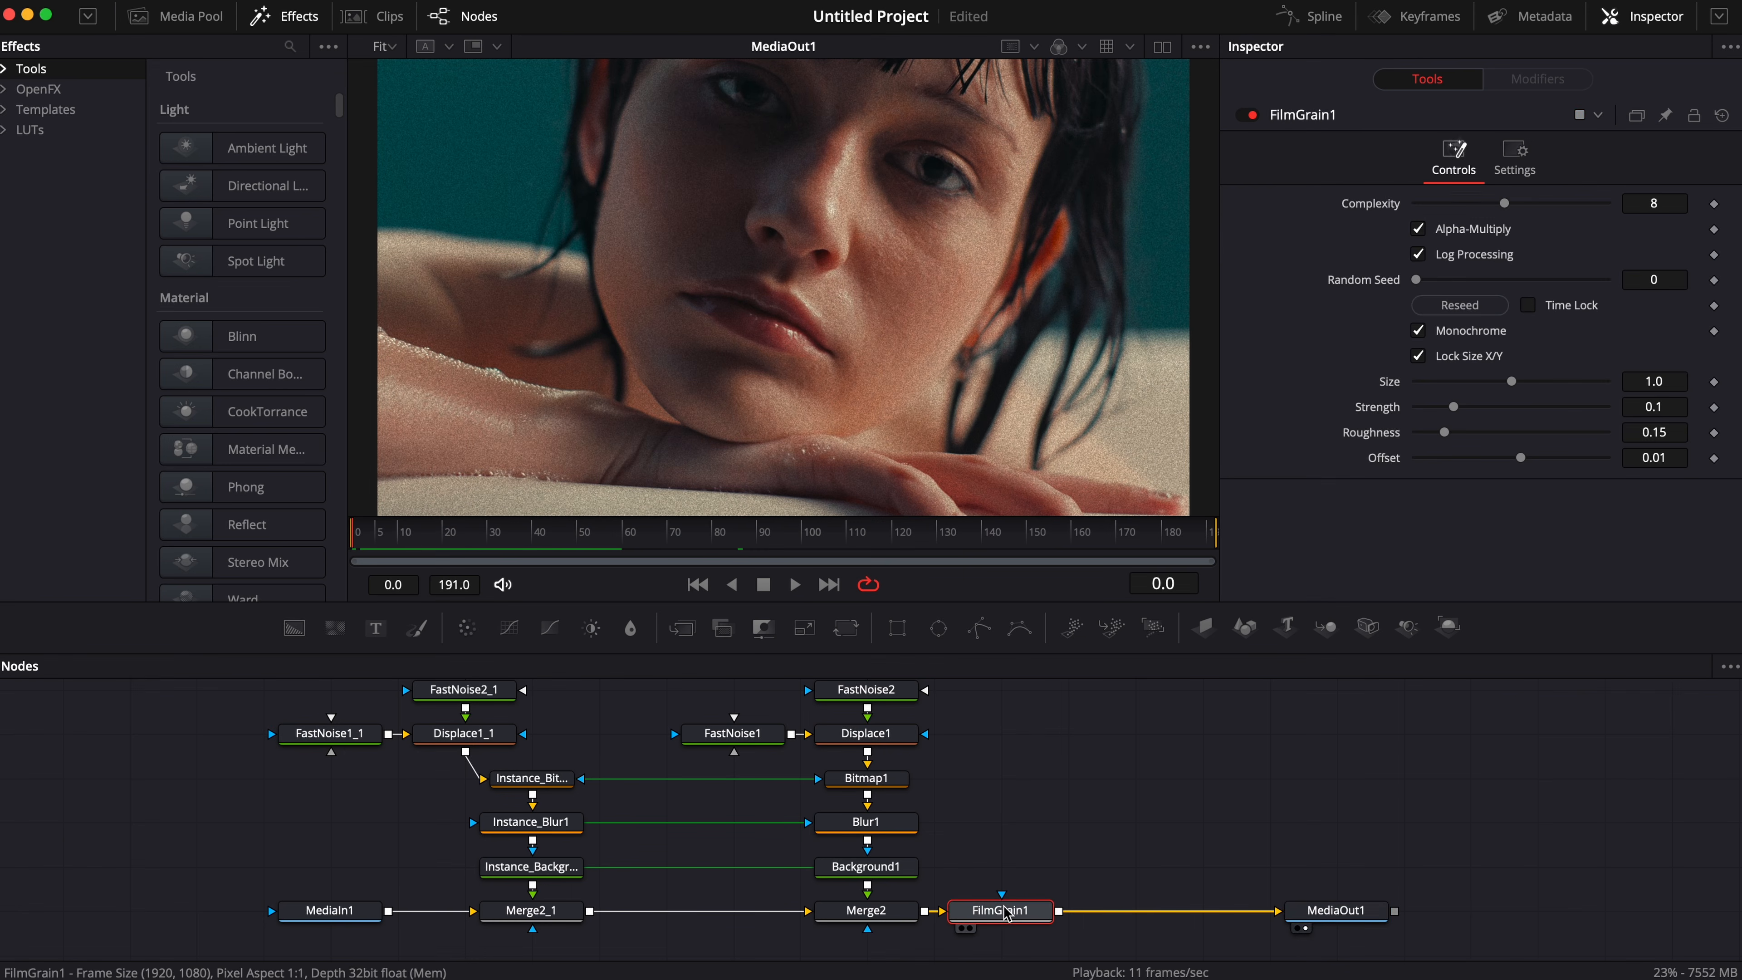
pyautogui.hotkey('shift', 'space')
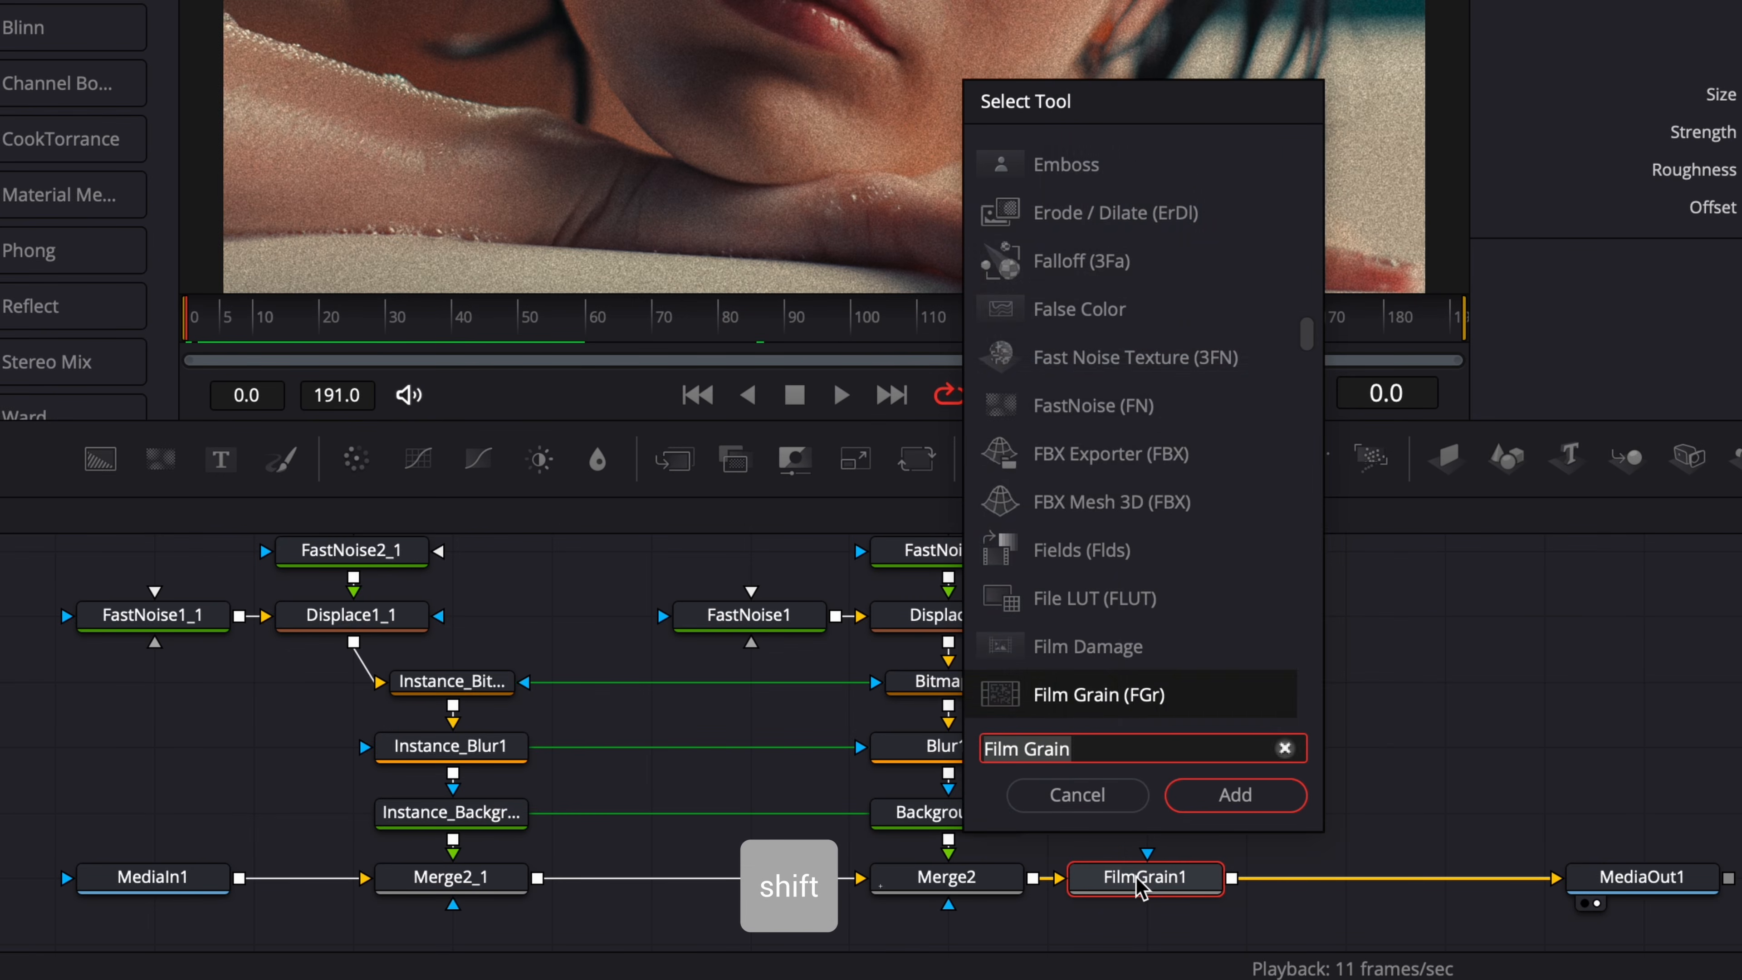
pyautogui.write('fil')
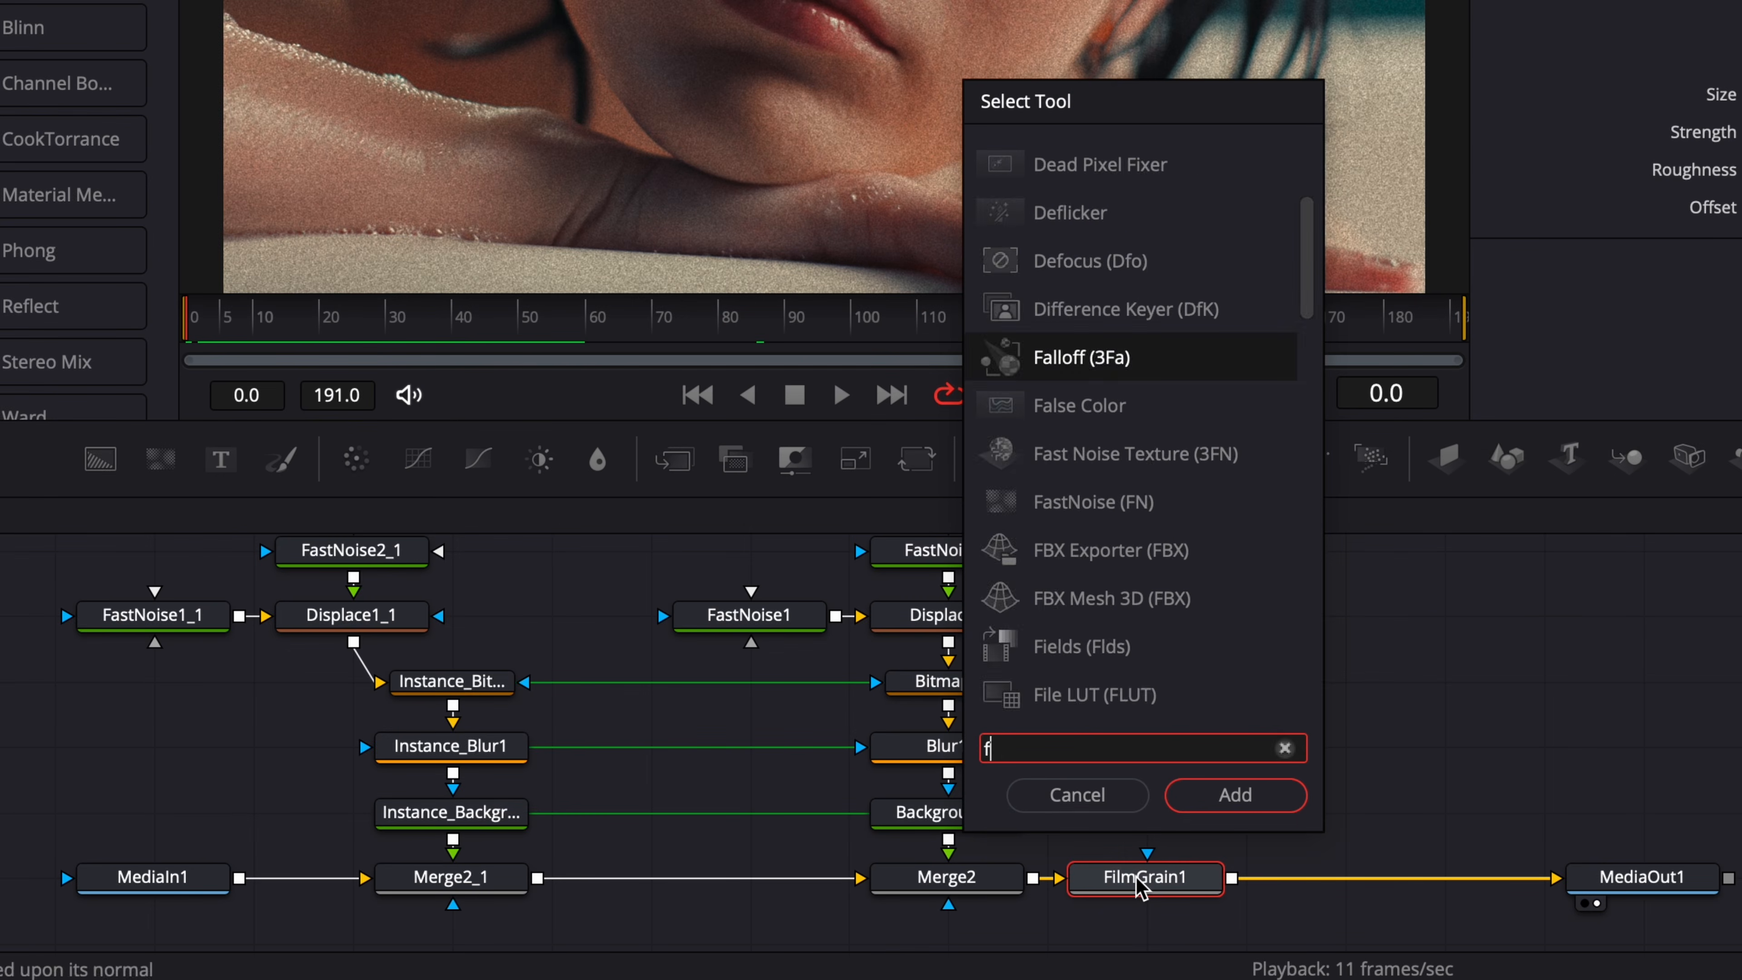
pyautogui.write('m')
pyautogui.press('Return')
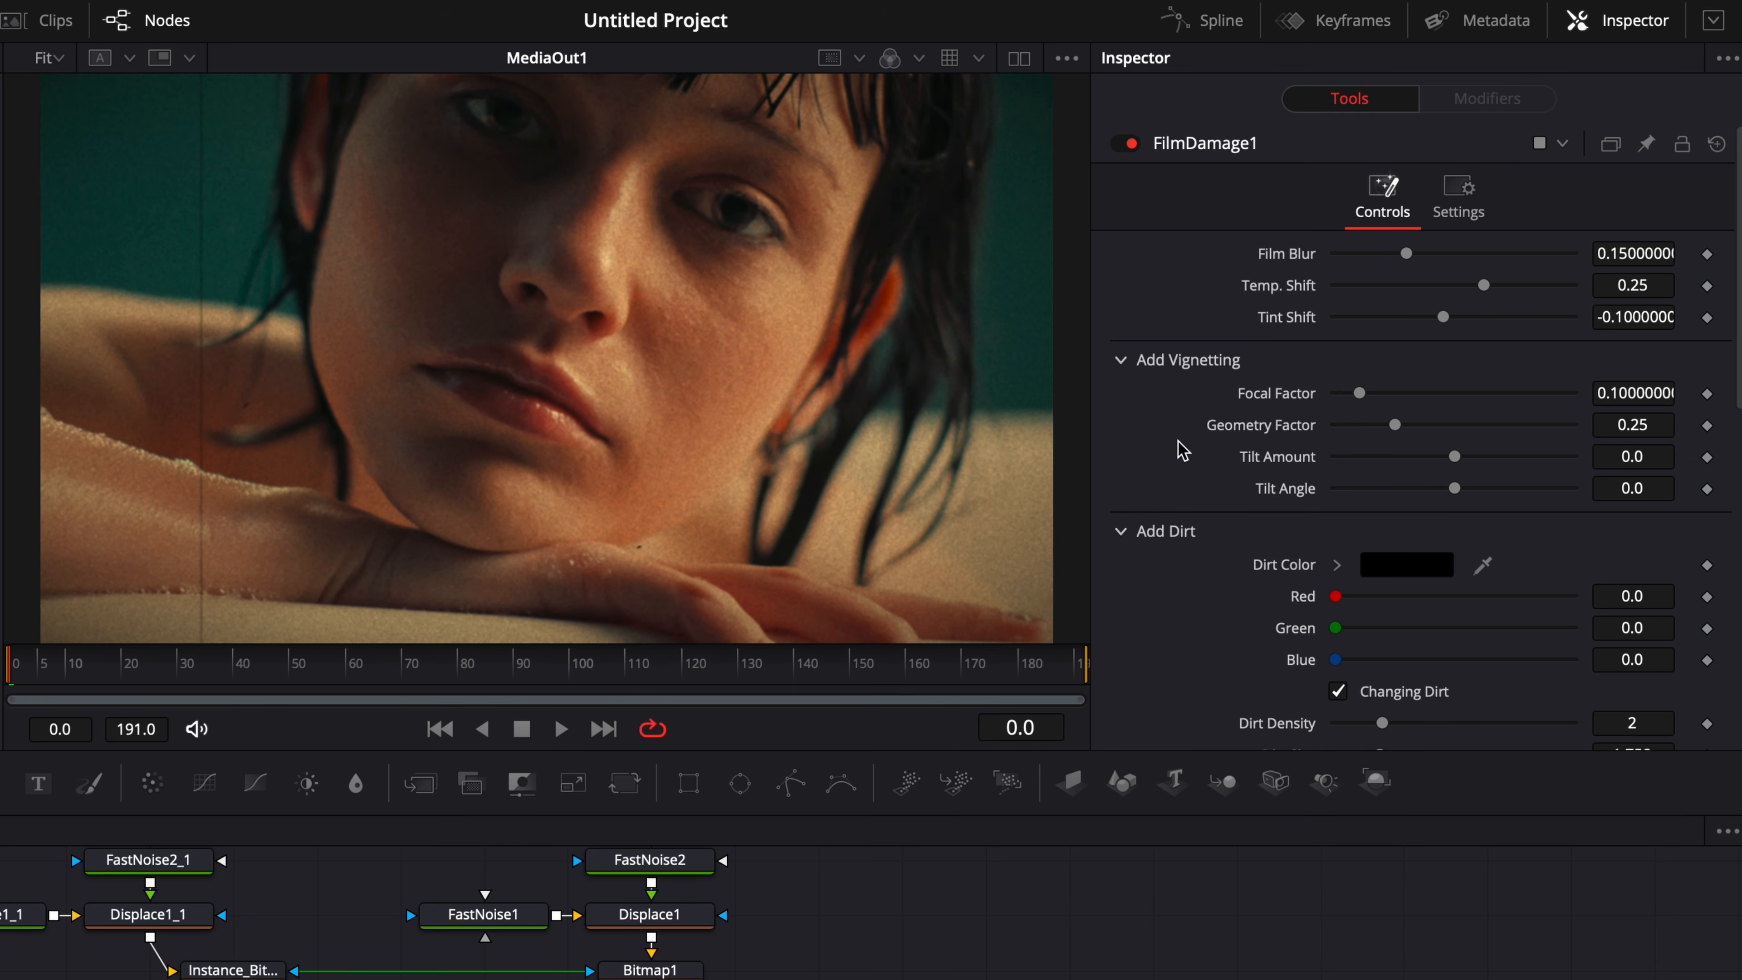
# Look over the Film Damage controls and play back the composite to review its look.
pyautogui.scroll(-3, 1205, 591)
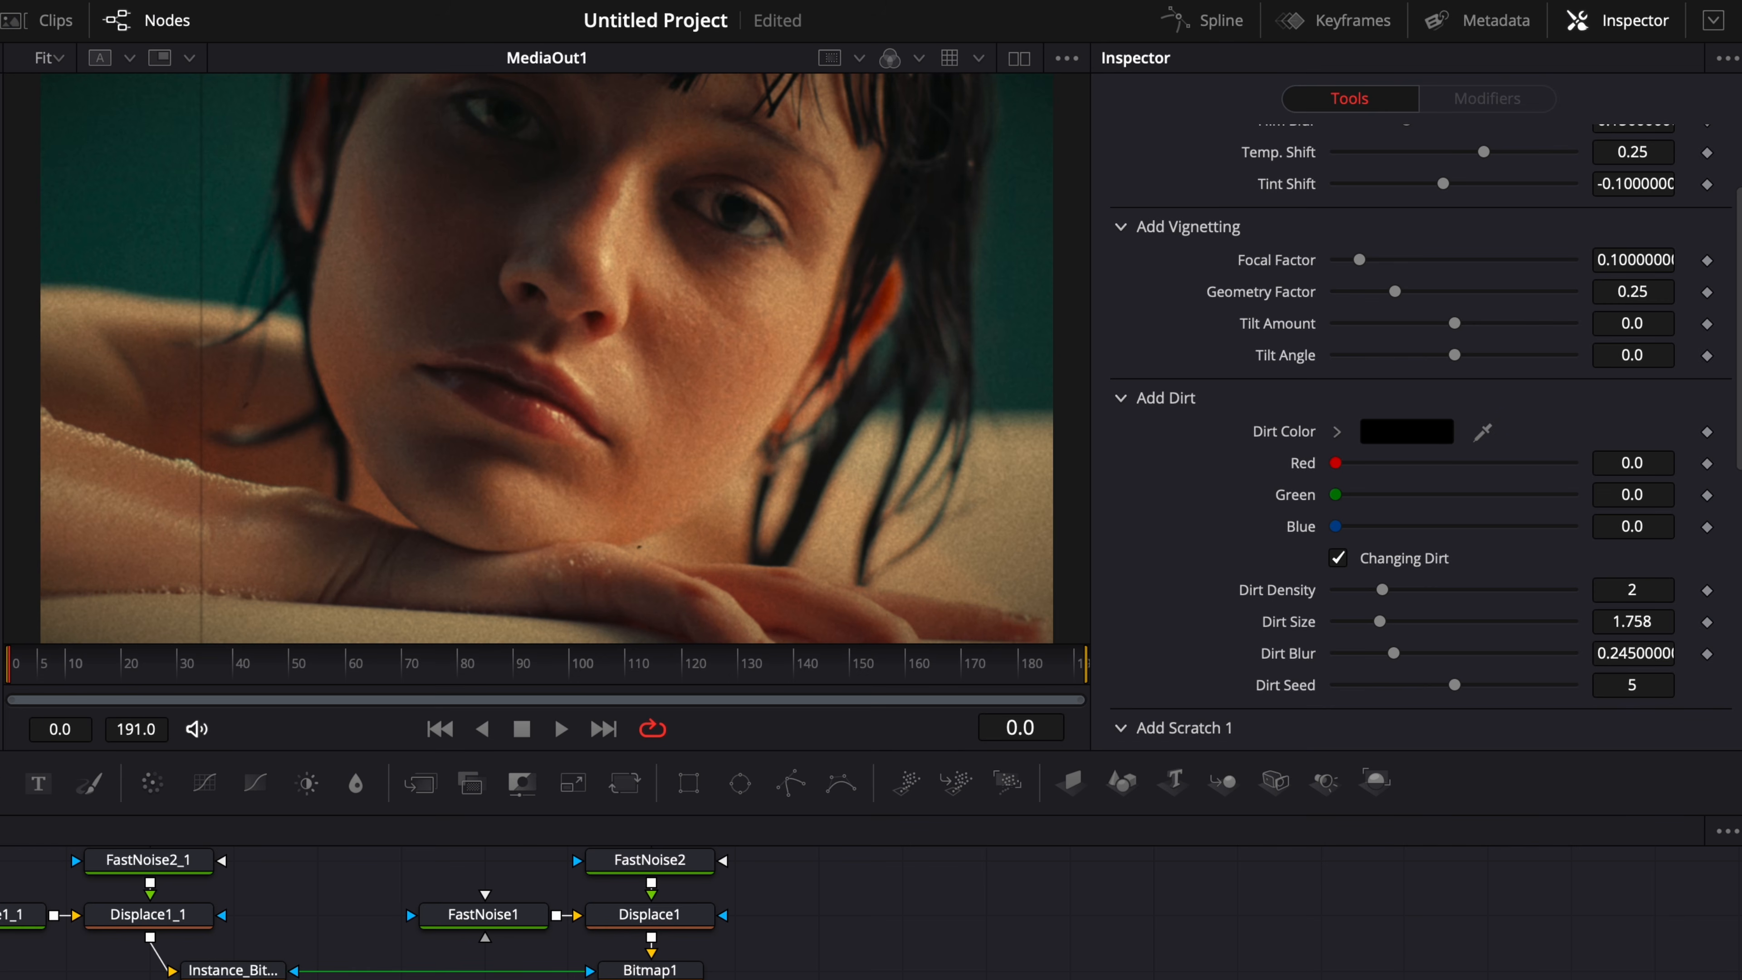
pyautogui.press('space')
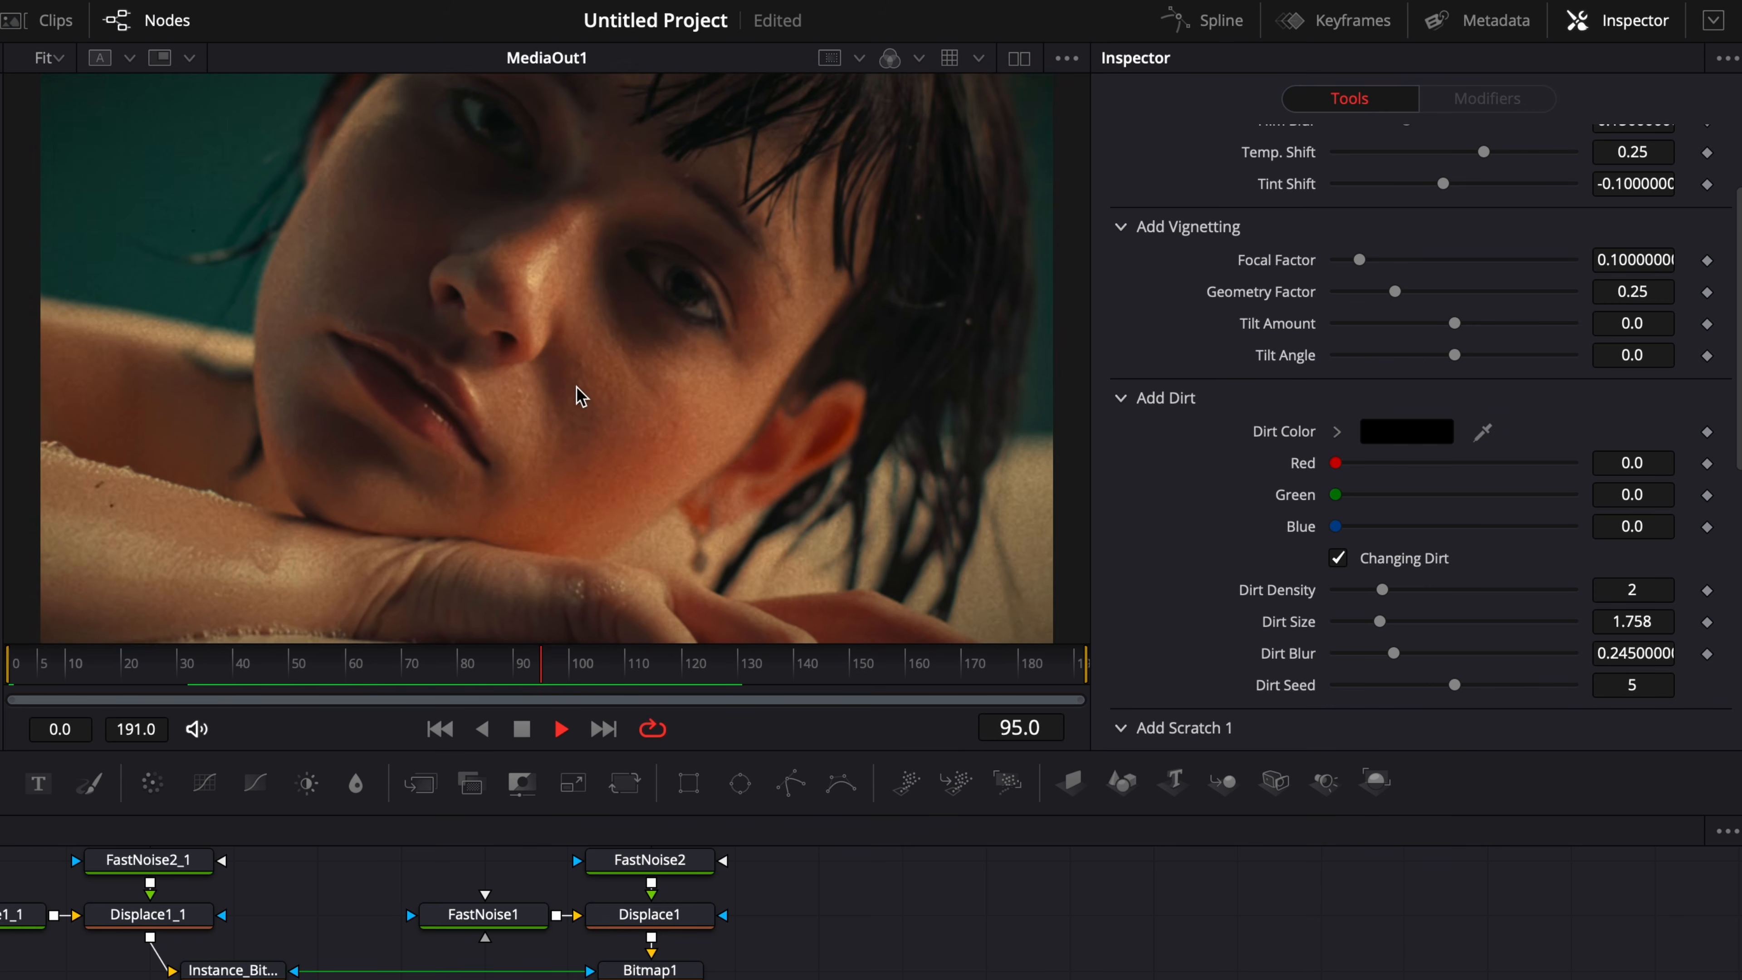
pyautogui.press('space')
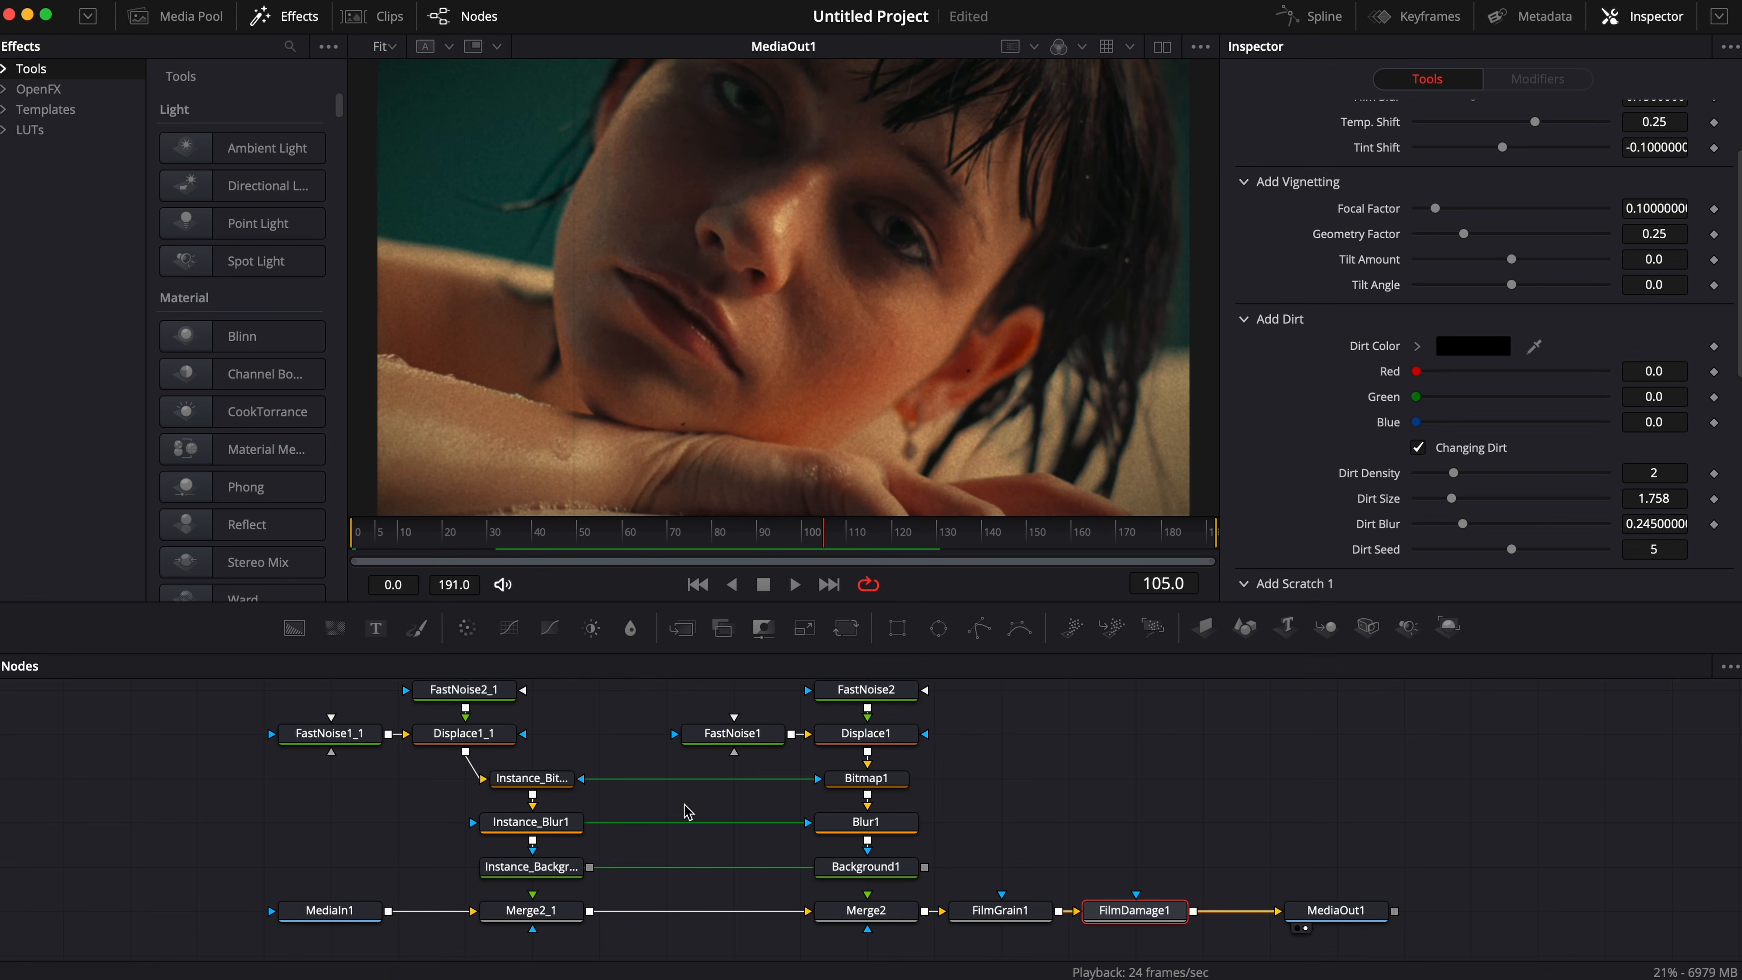
# Remove FilmDamage1's built-in marks by setting Dirt Density to 0 and the Scratch Strength of Scratch 1 to 0.
pyautogui.scroll(1, 684, 805)
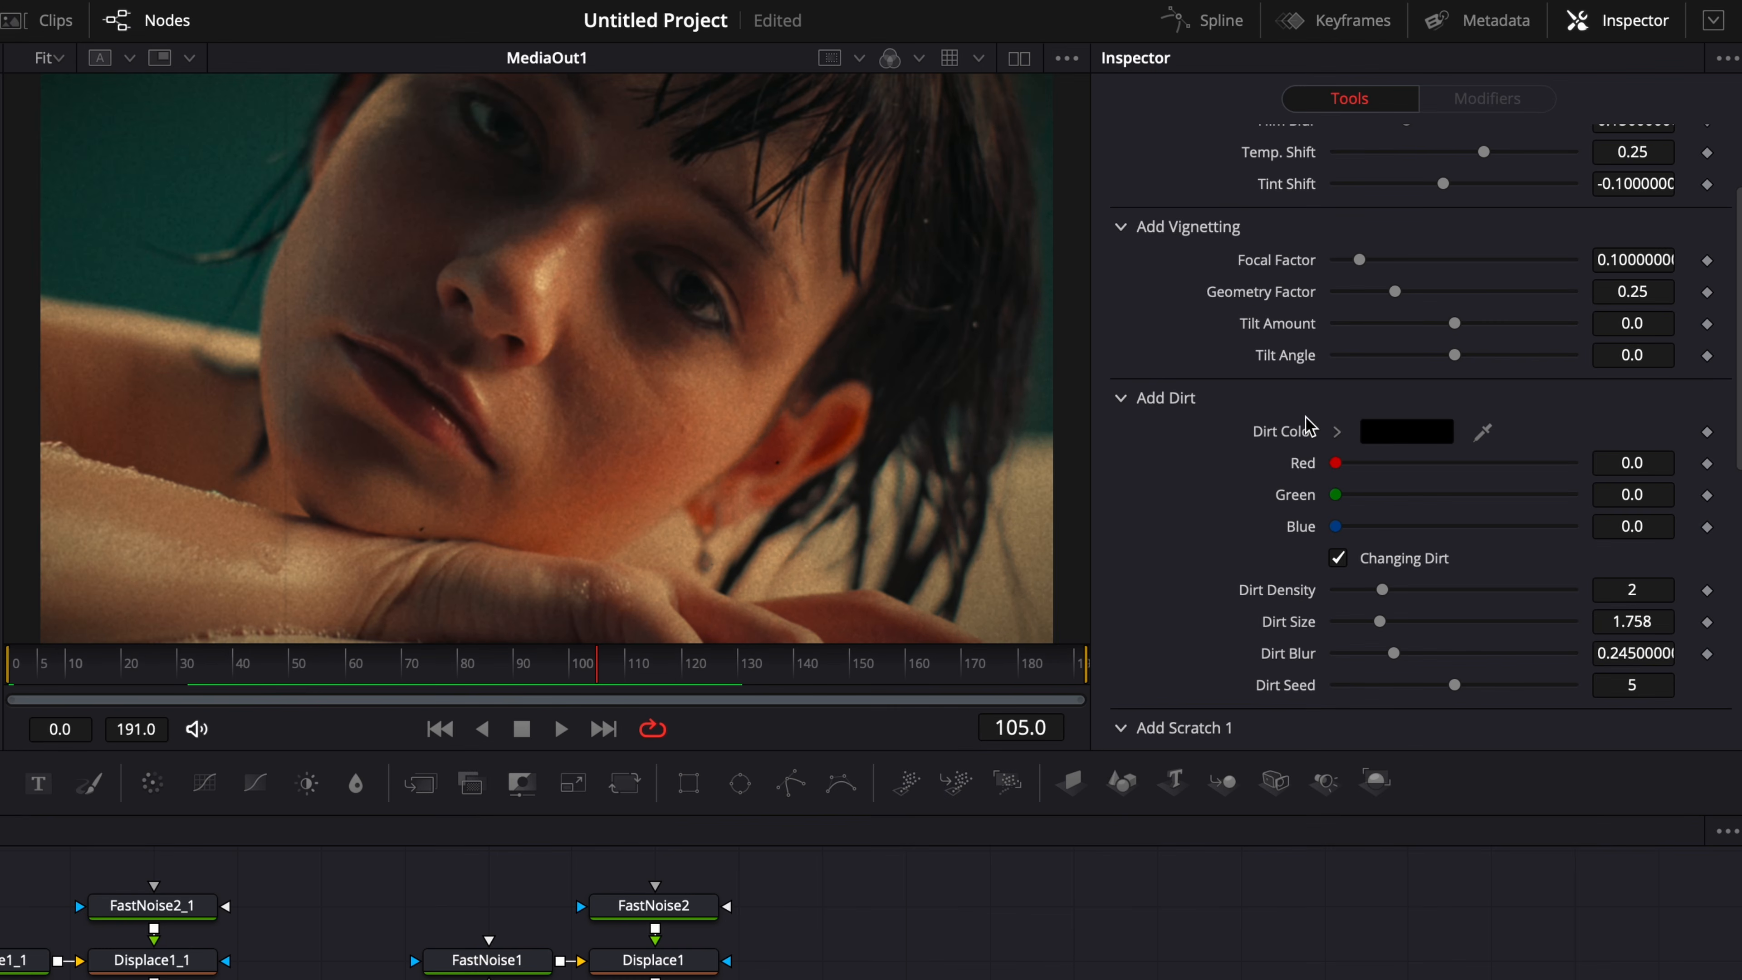
pyautogui.scroll(1, 1234, 547)
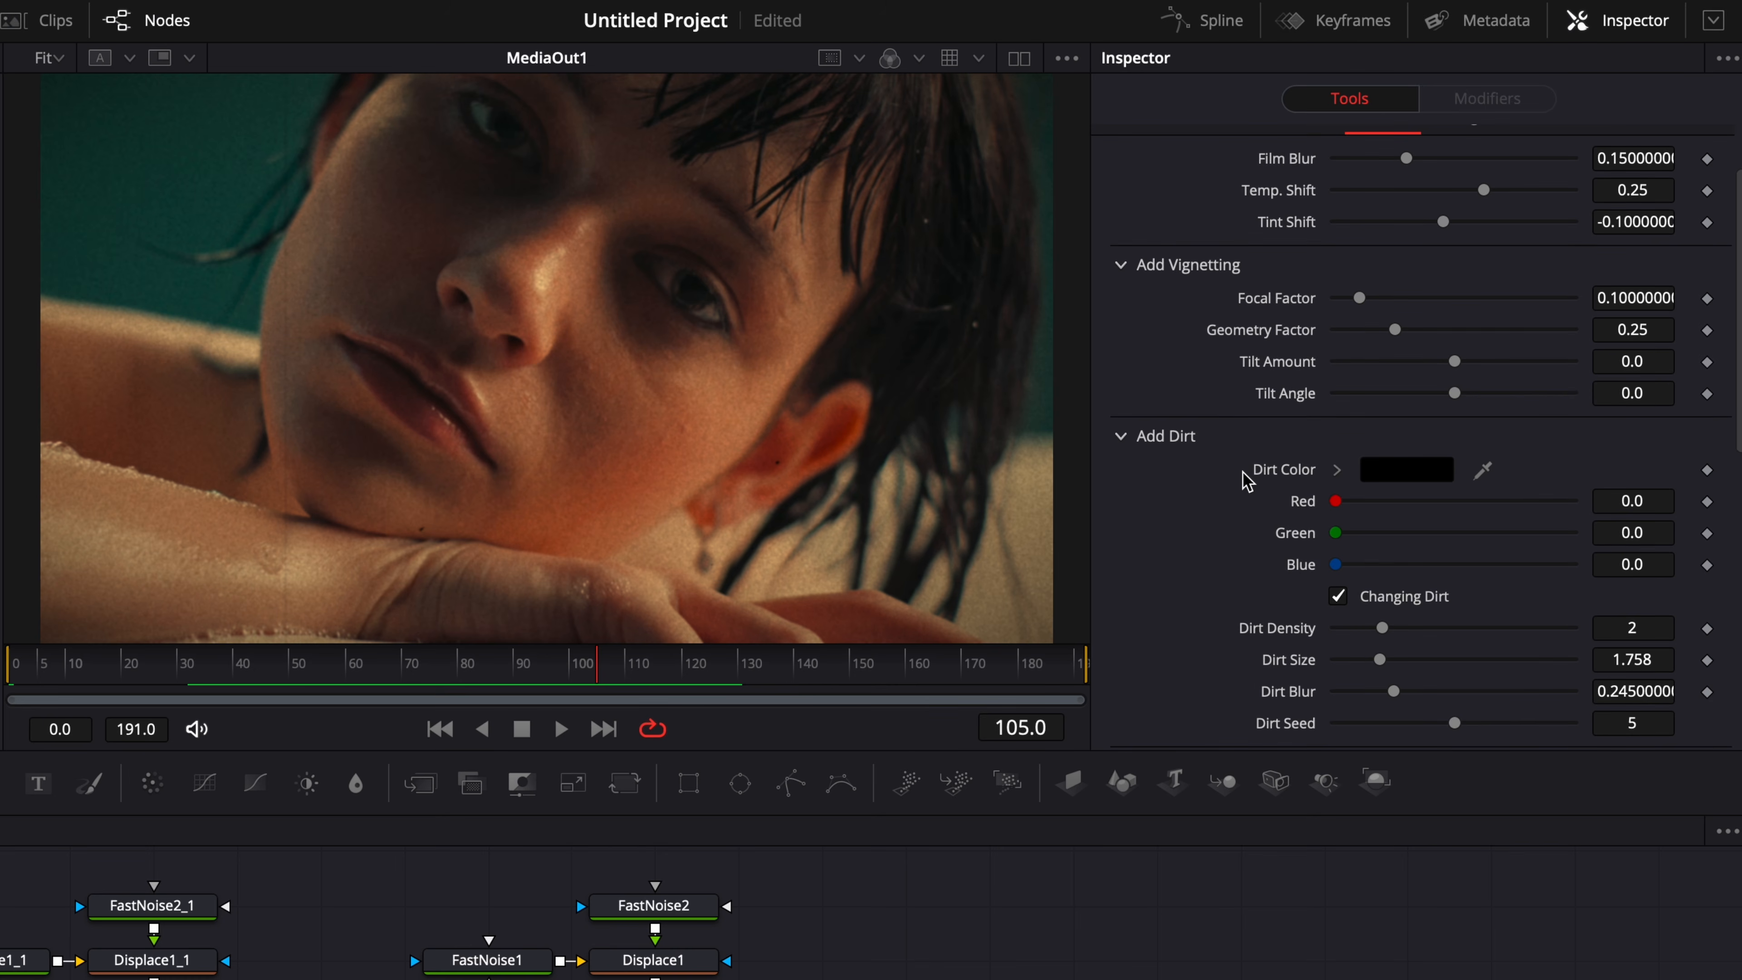
pyautogui.scroll(-5, 1246, 480)
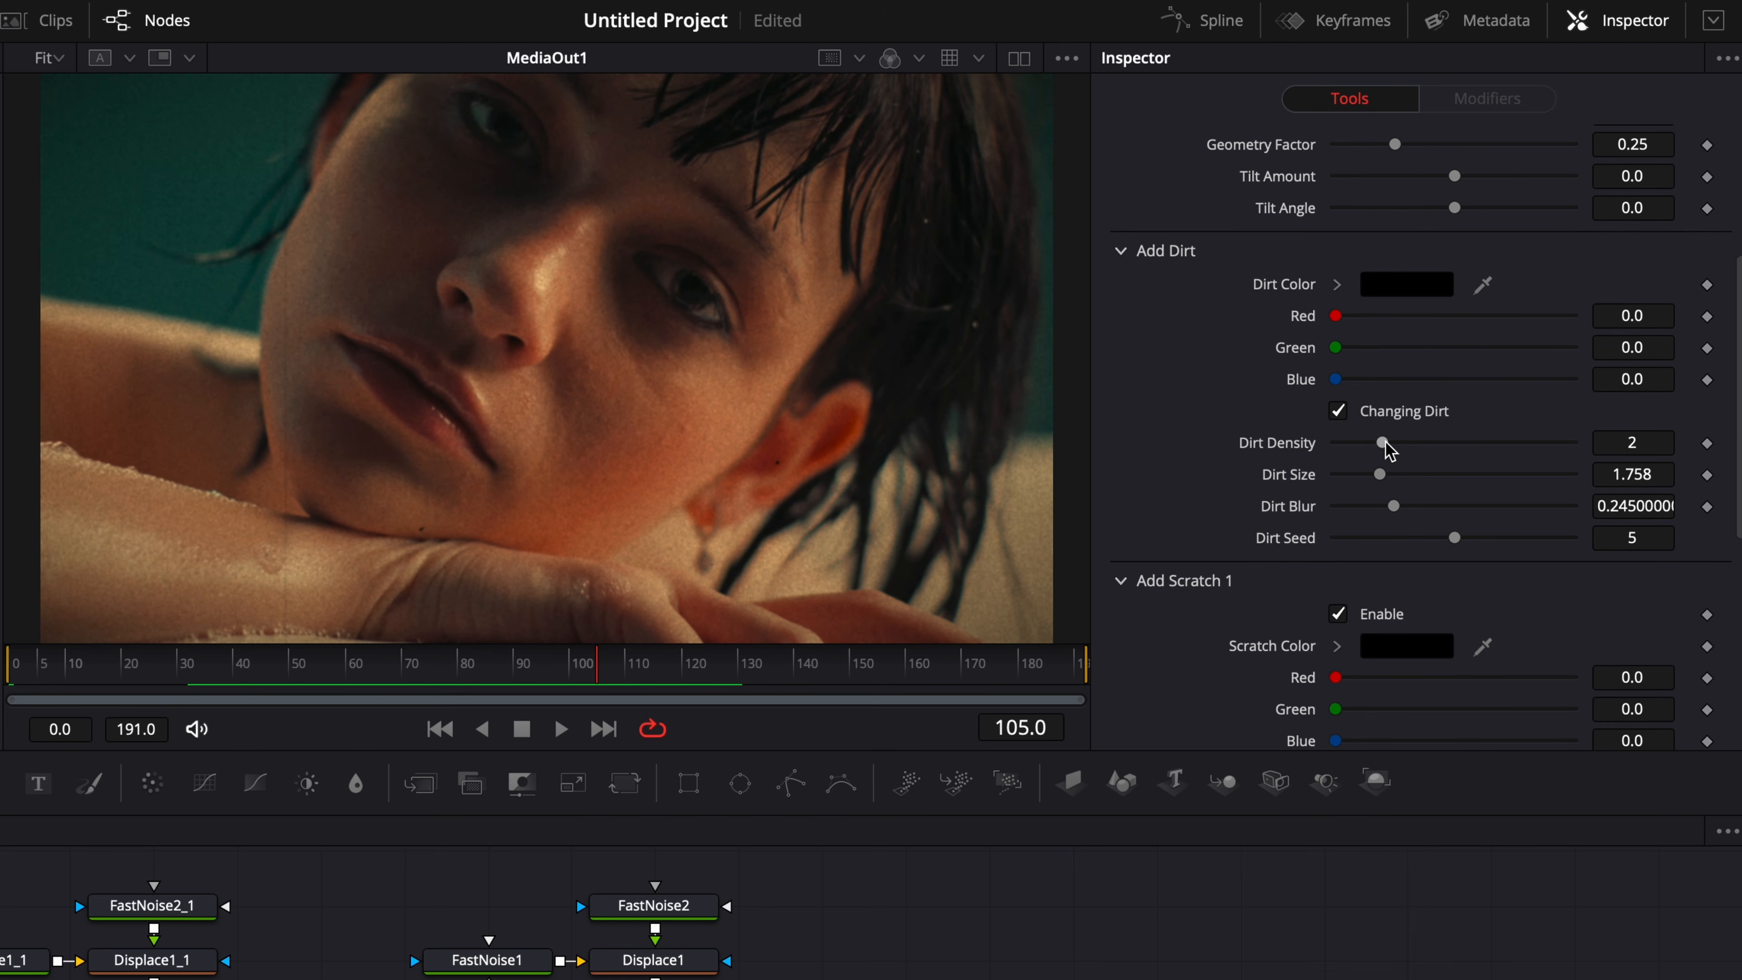
pyautogui.moveTo(1380, 443); pyautogui.dragTo(1283, 441)
pyautogui.scroll(-8, 1245, 488)
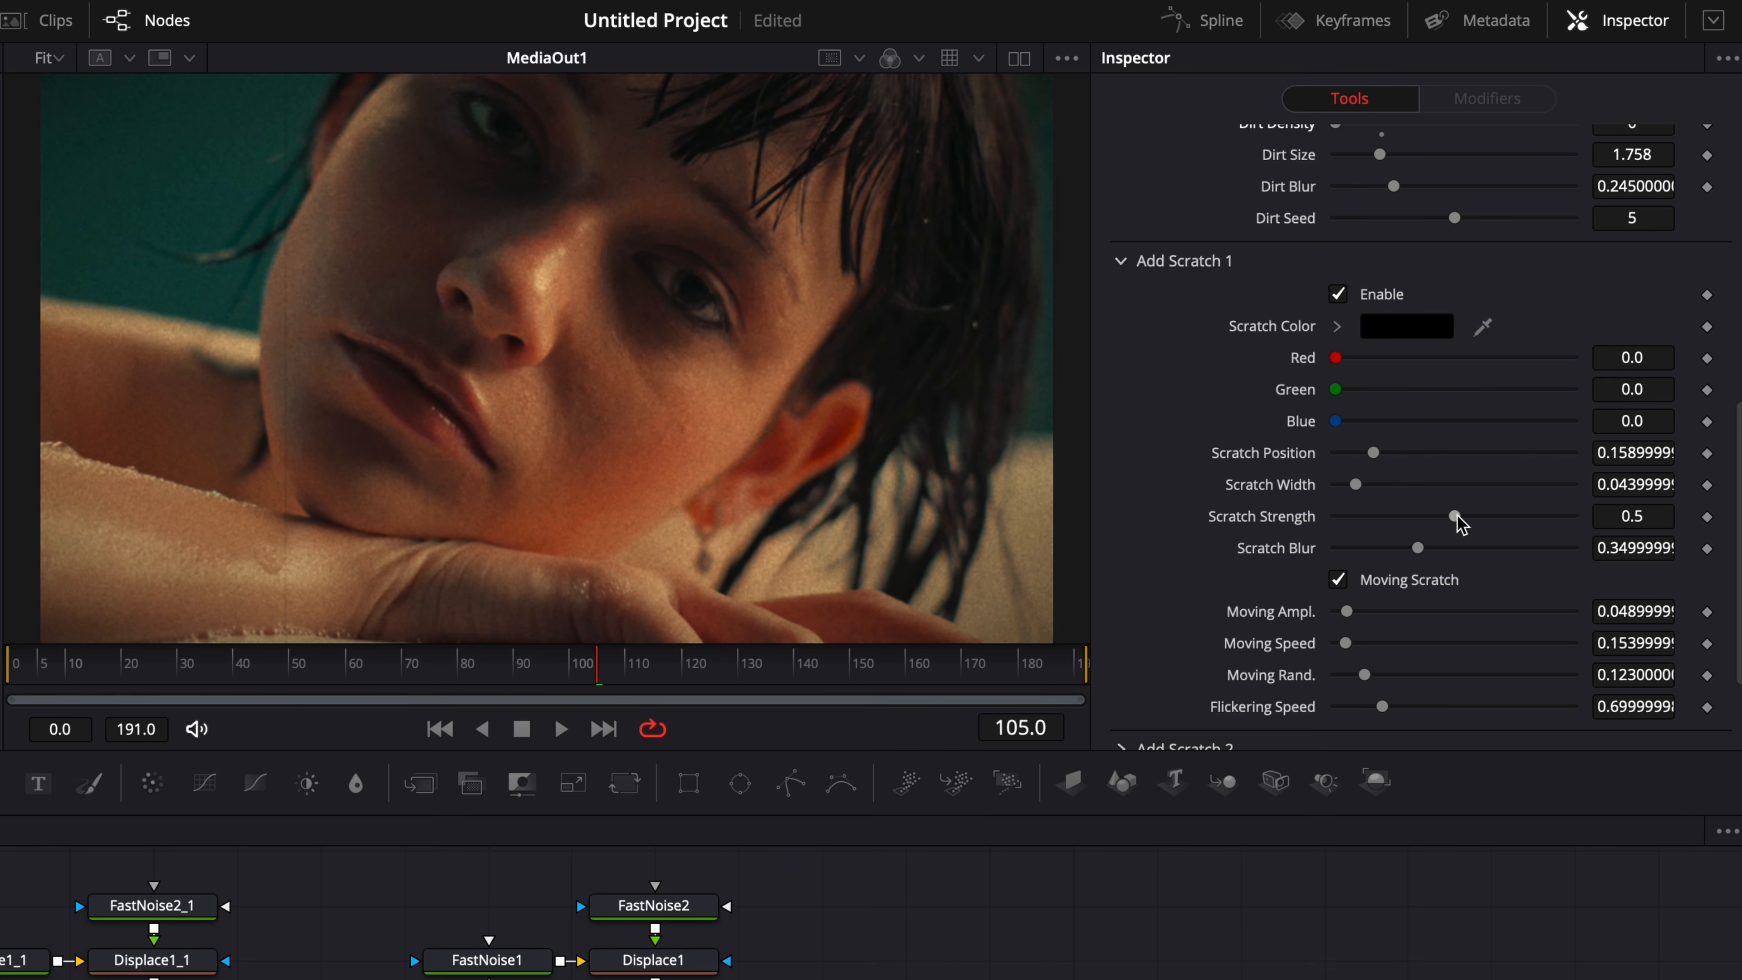
pyautogui.moveTo(1459, 523); pyautogui.dragTo(1217, 518)
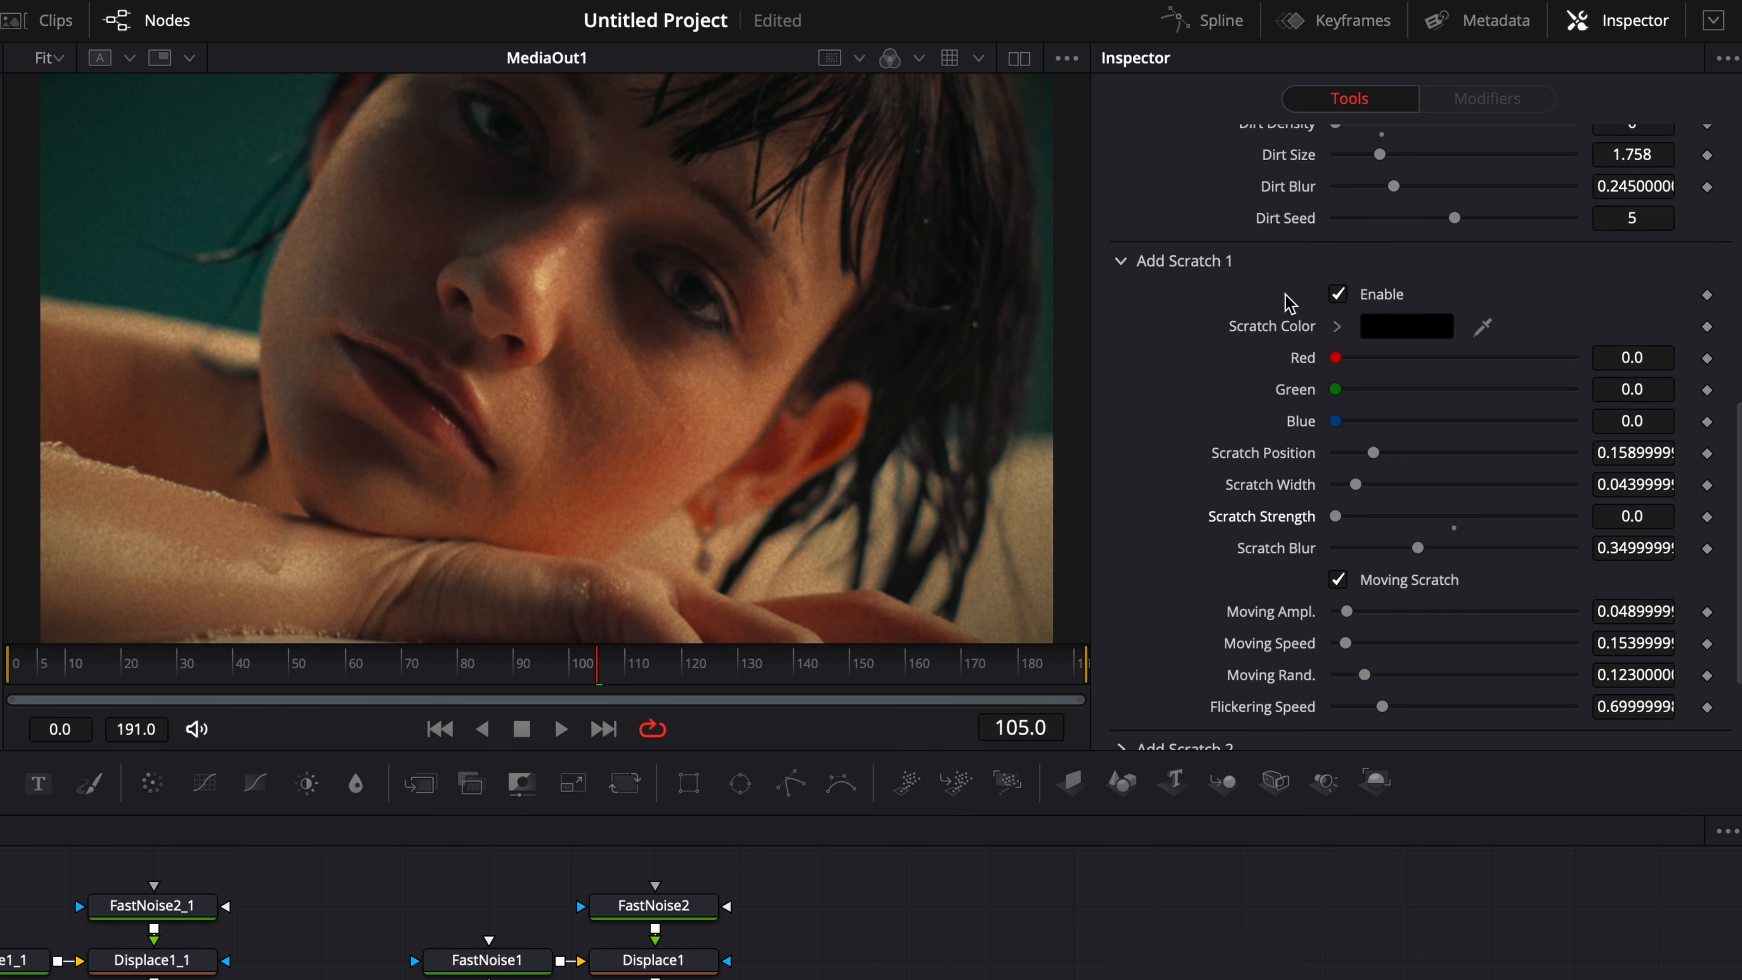
# Toggle FilmDamage1 off and on to compare the image with and without its effect.
pyautogui.scroll(15, 1288, 302)
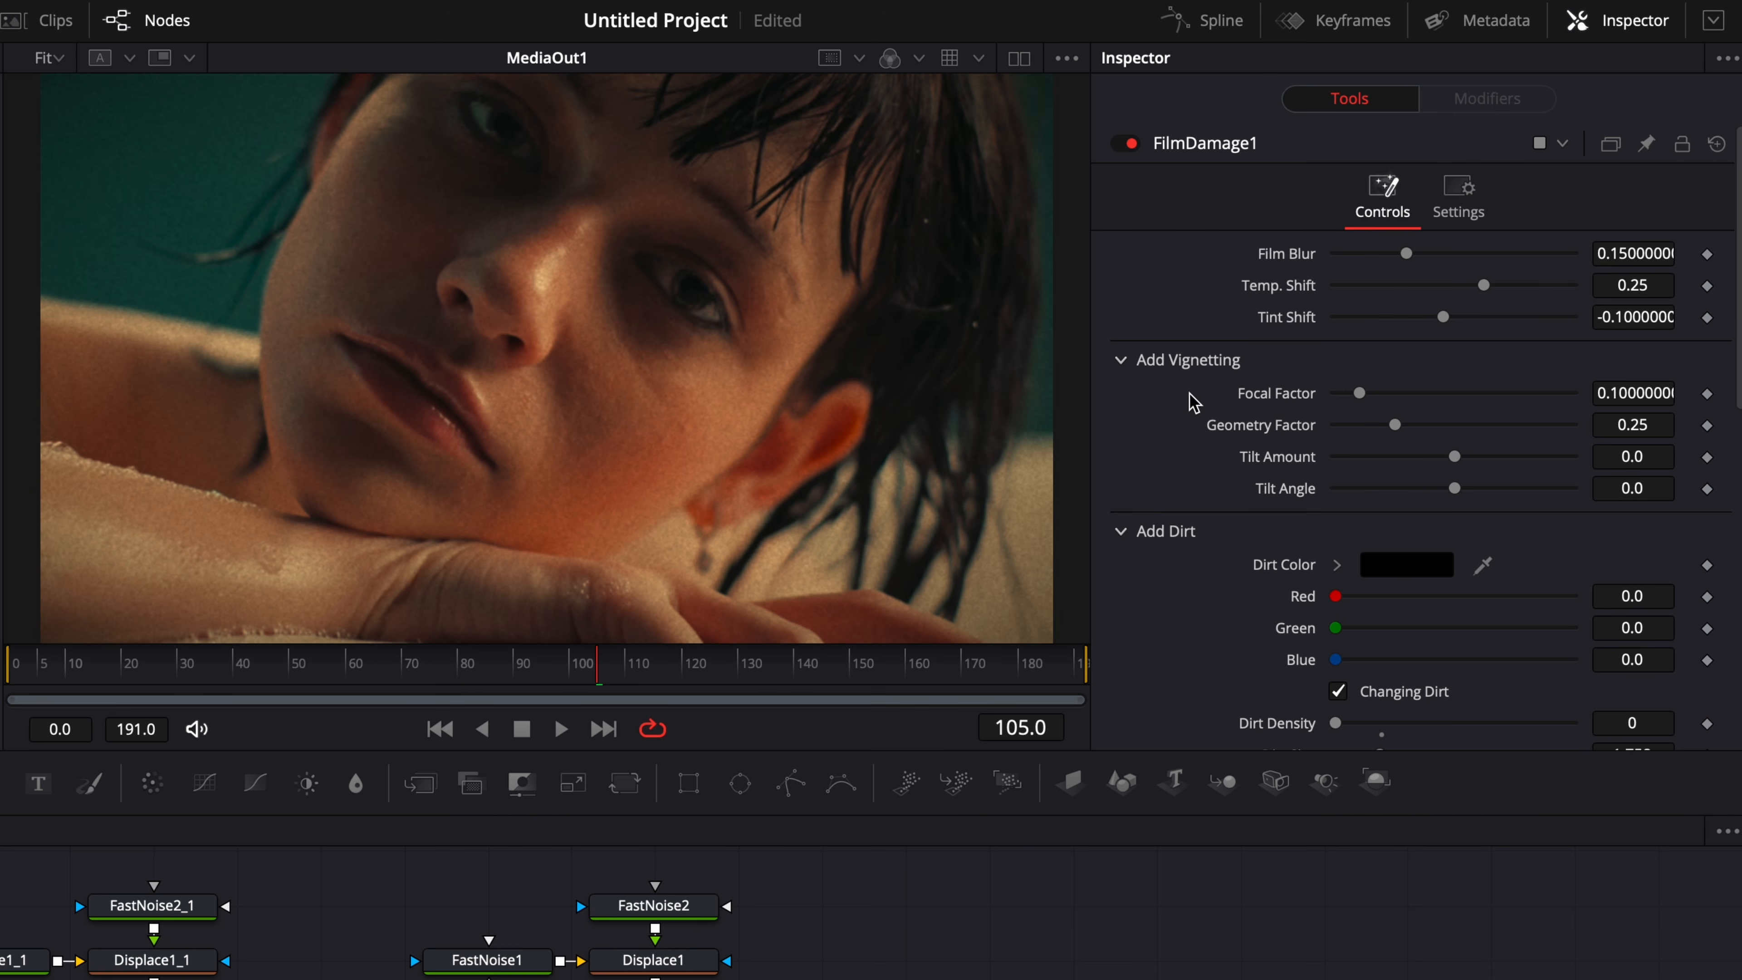
pyautogui.click(1131, 145)
pyautogui.click(1131, 145)
pyautogui.click(1130, 145)
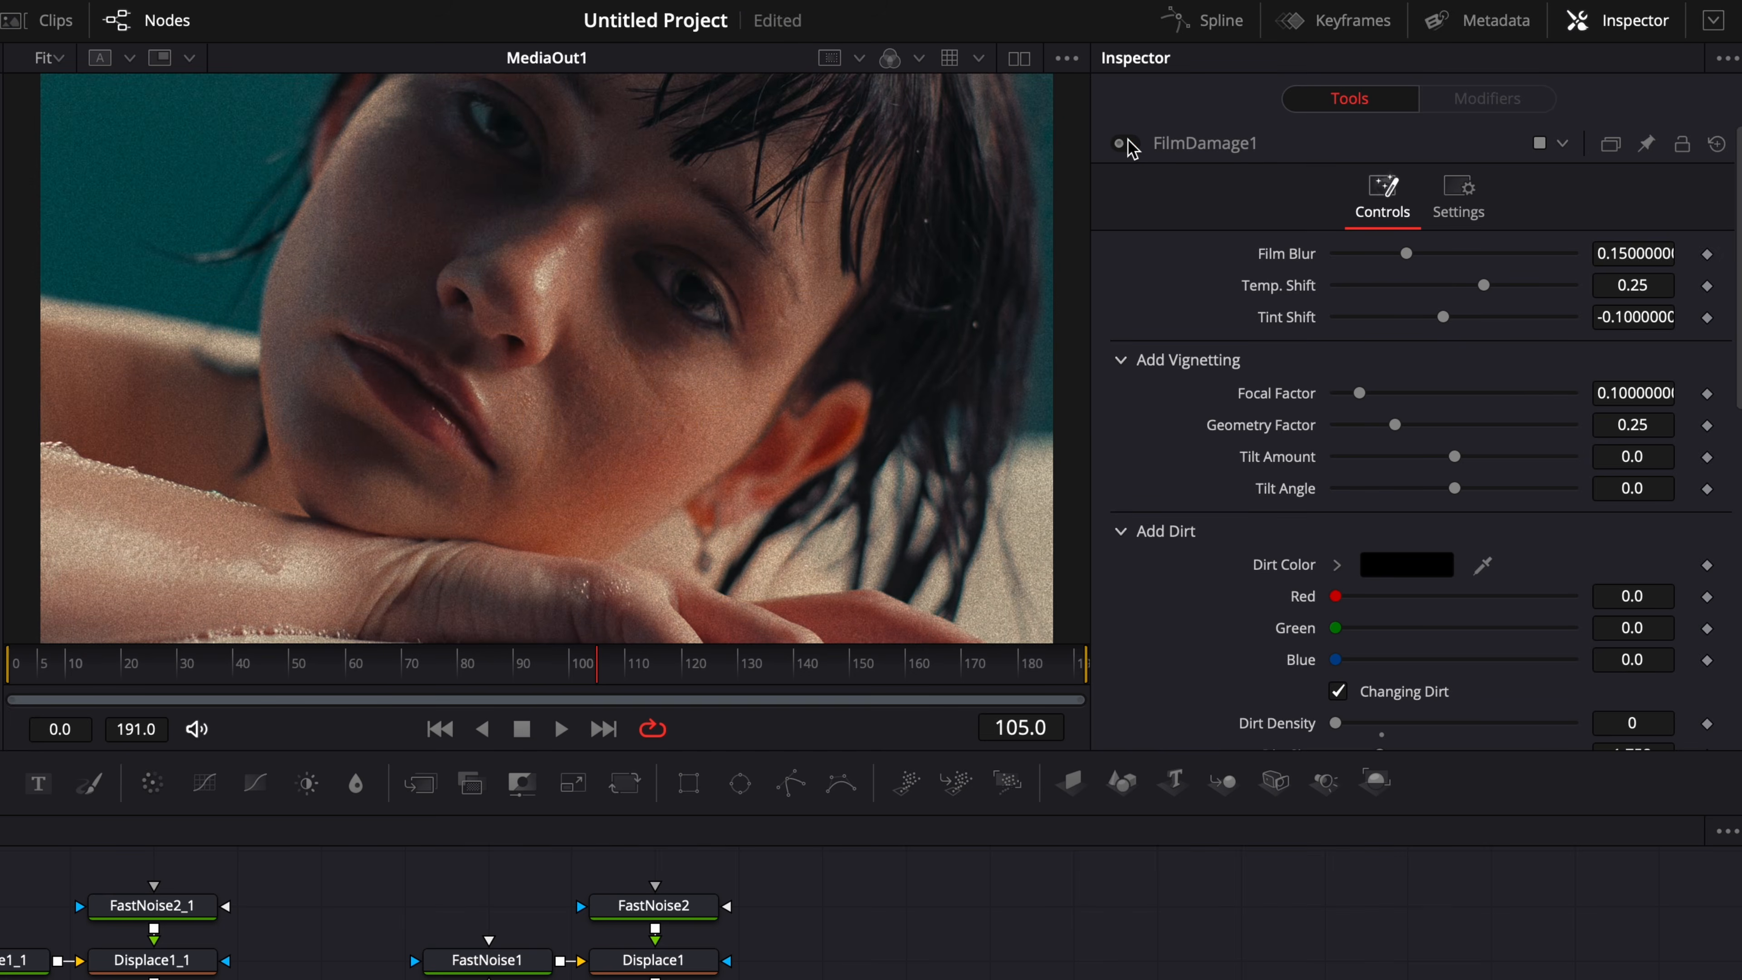